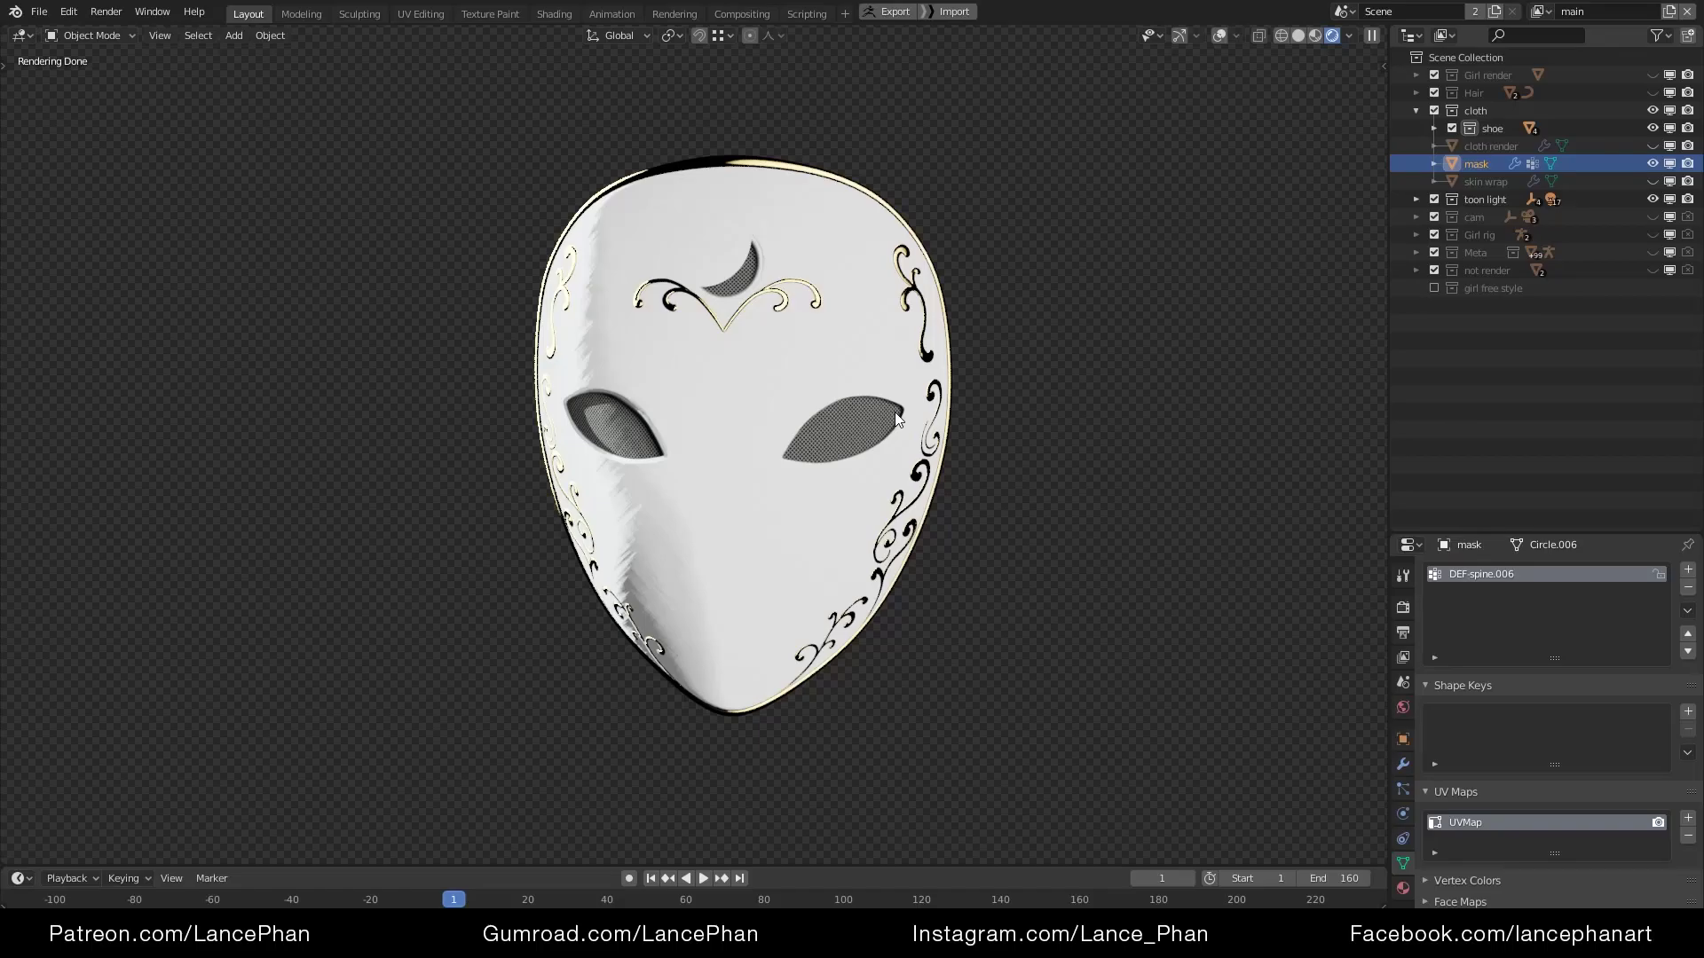
Examine the finished mask's gold scroll ornaments, crescent and eye openings from several angles, on its own and with the character
{"action": "mouse_move", "coordinate": [727, 546]}
{"action": "middle_mouse_down"}
{"action": "mouse_move", "coordinate": [647, 540]}
{"action": "mouse_move", "coordinate": [752, 545]}
{"action": "middle_mouse_up"}
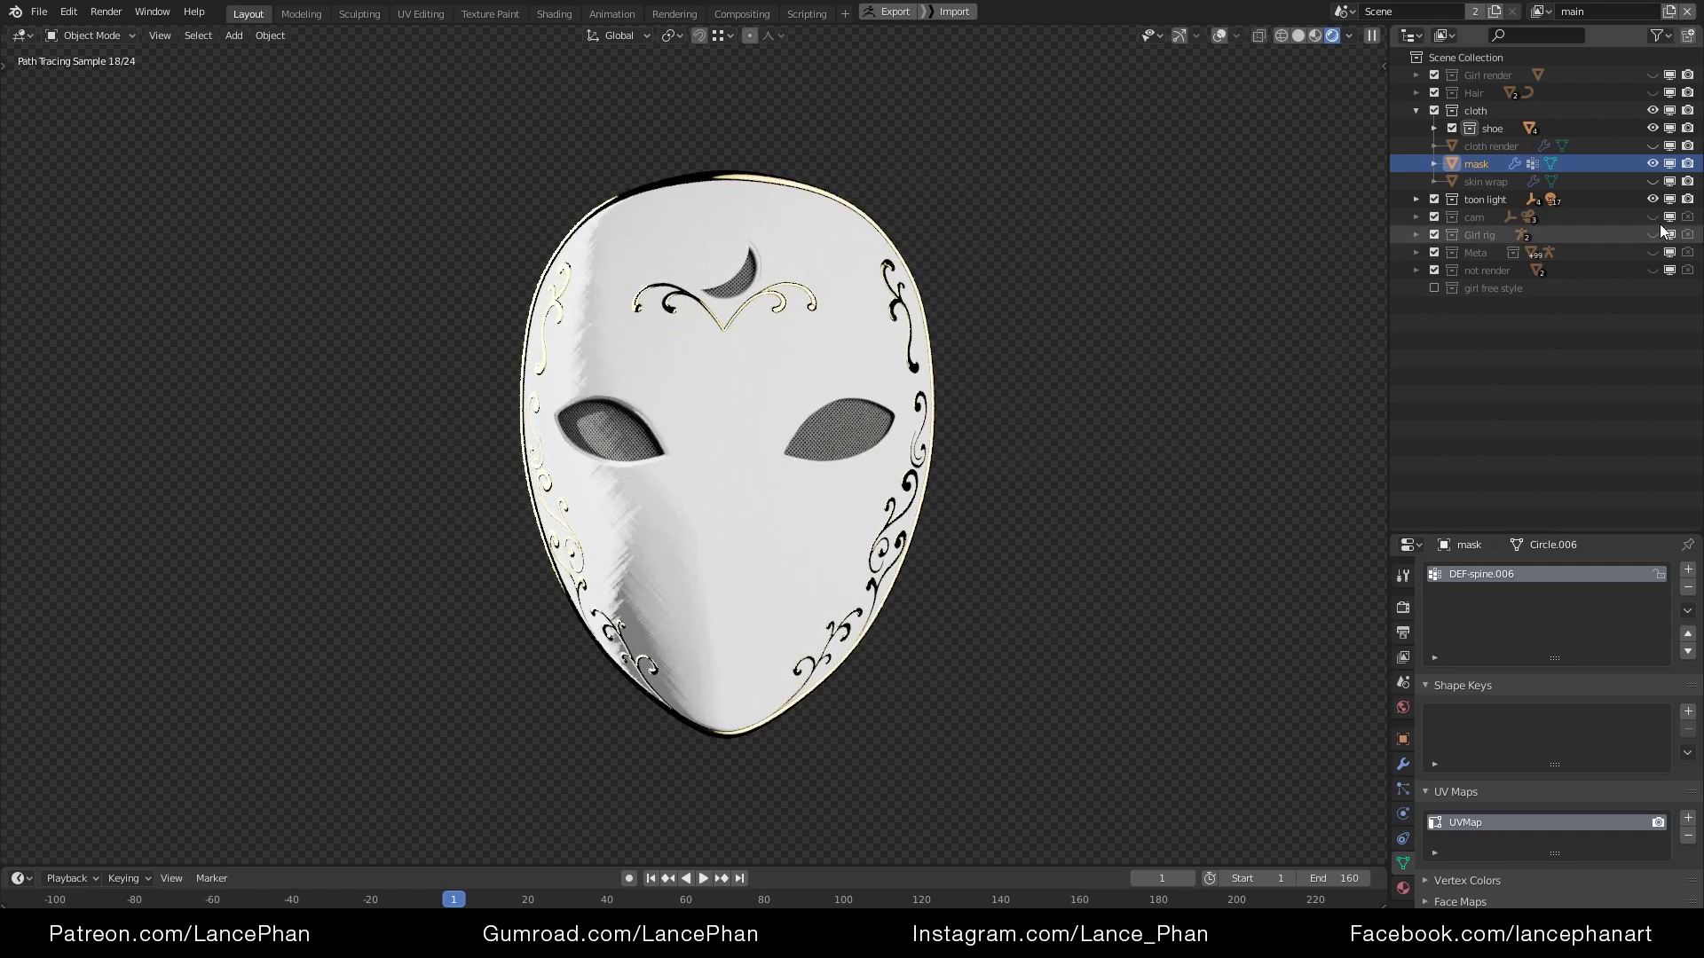
{"action": "key", "text": "alt+h"}
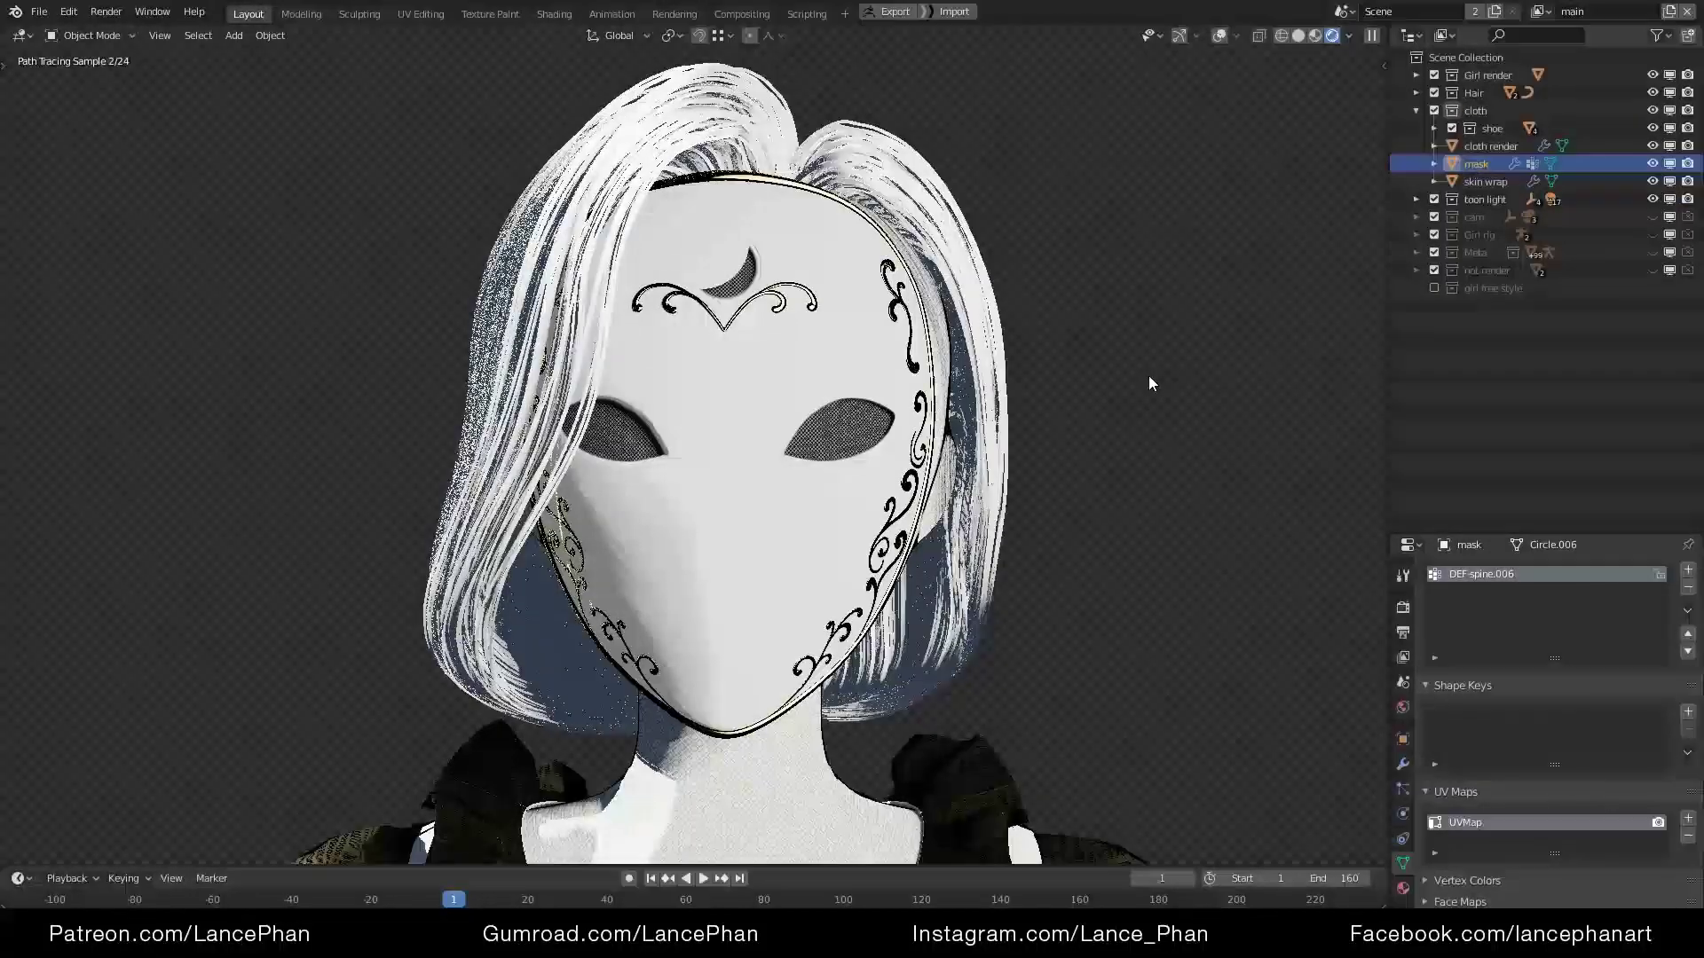
{"action": "scroll", "coordinate": [1148, 375], "scroll_direction": "down", "scroll_amount": 5}
{"action": "middle_click_drag", "start_coordinate": [1079, 399], "coordinate": [1079, 382], "text": "shift"}
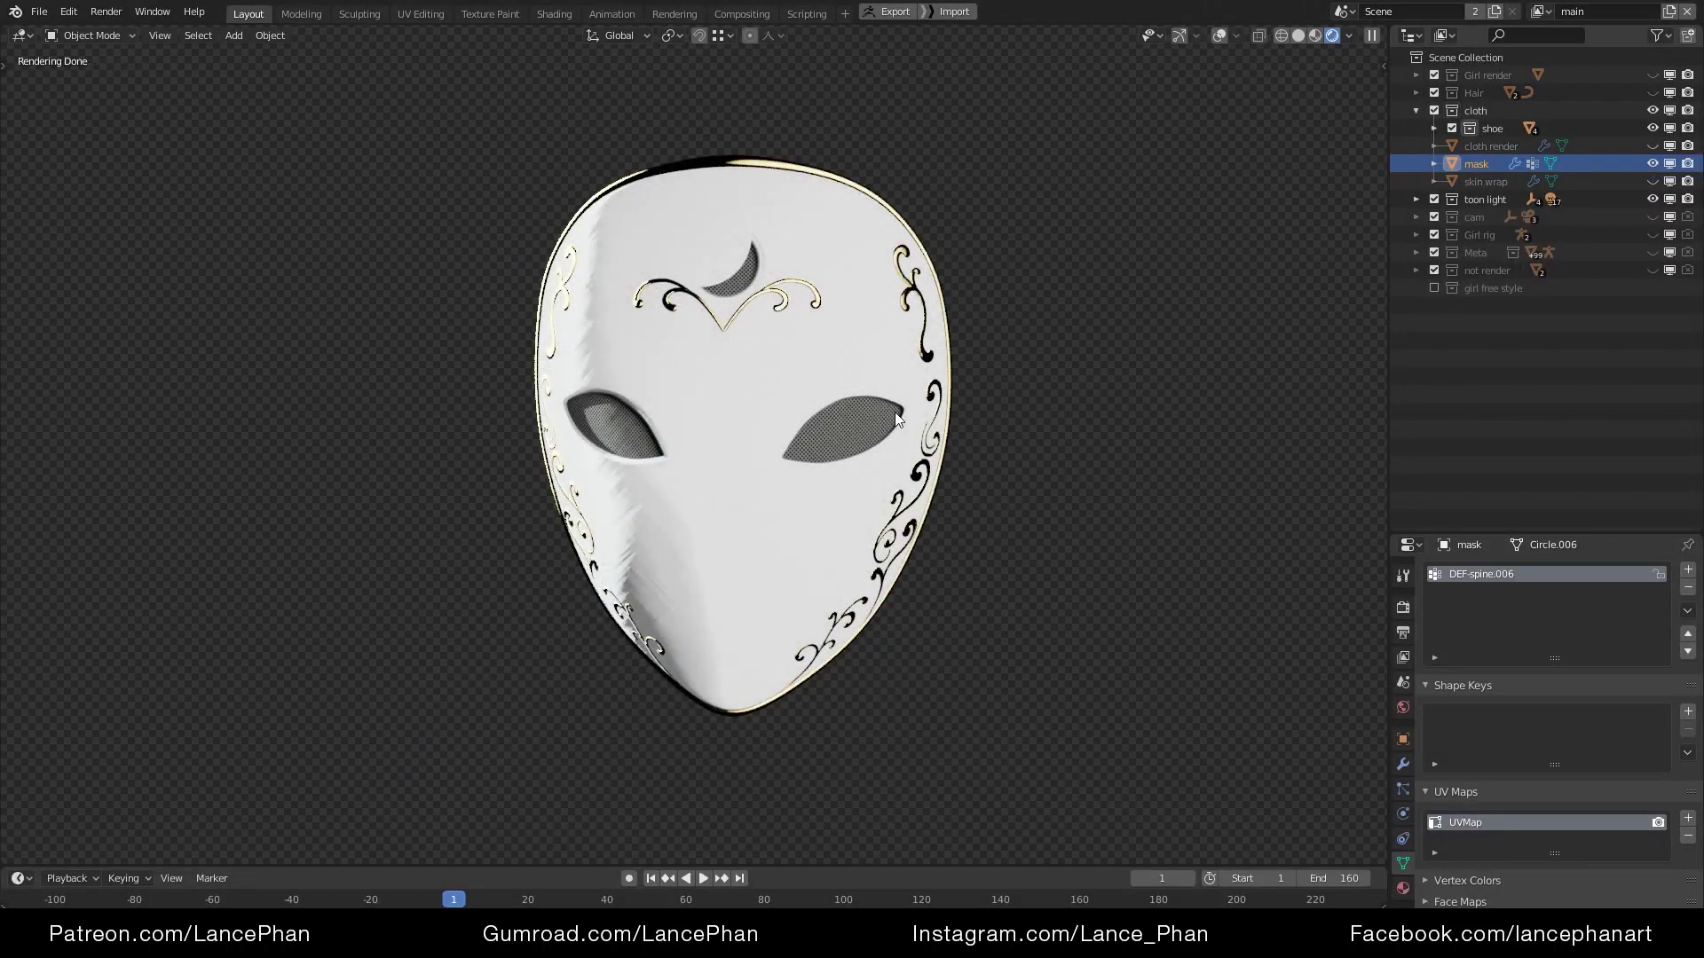
{"action": "mouse_move", "coordinate": [894, 412]}
{"action": "middle_mouse_down"}
{"action": "mouse_move", "coordinate": [882, 450]}
{"action": "mouse_move", "coordinate": [812, 439]}
{"action": "mouse_move", "coordinate": [825, 752]}
{"action": "middle_mouse_up"}
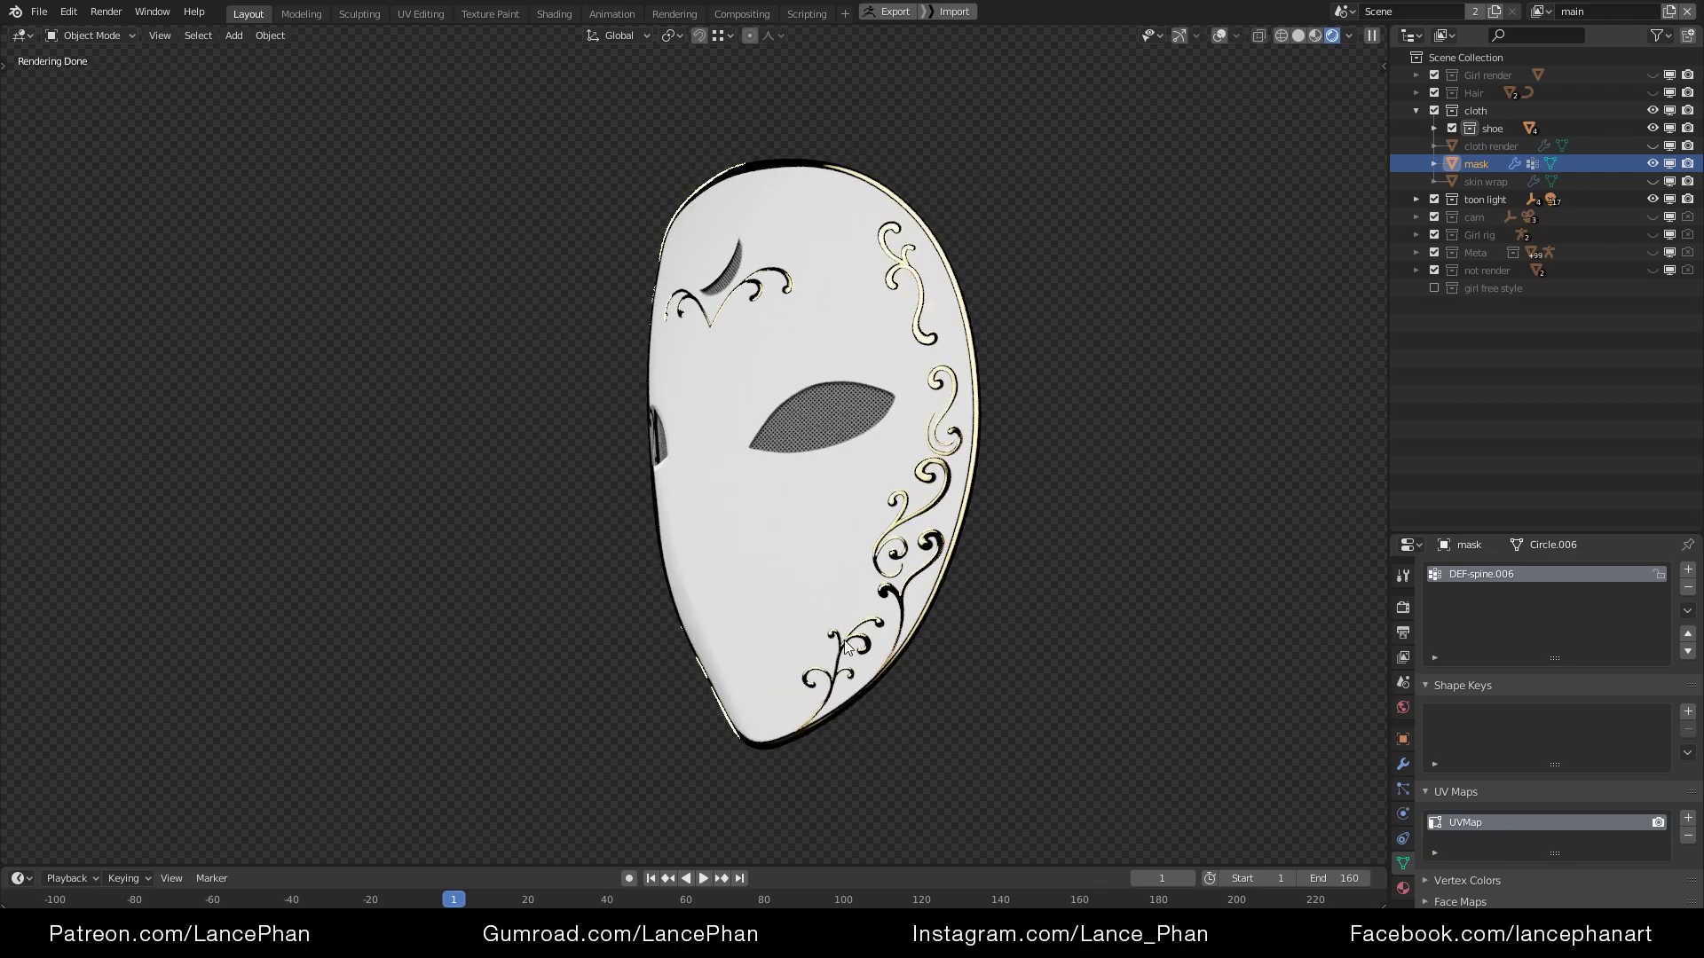
{"action": "middle_click_drag", "start_coordinate": [847, 647], "coordinate": [754, 639]}
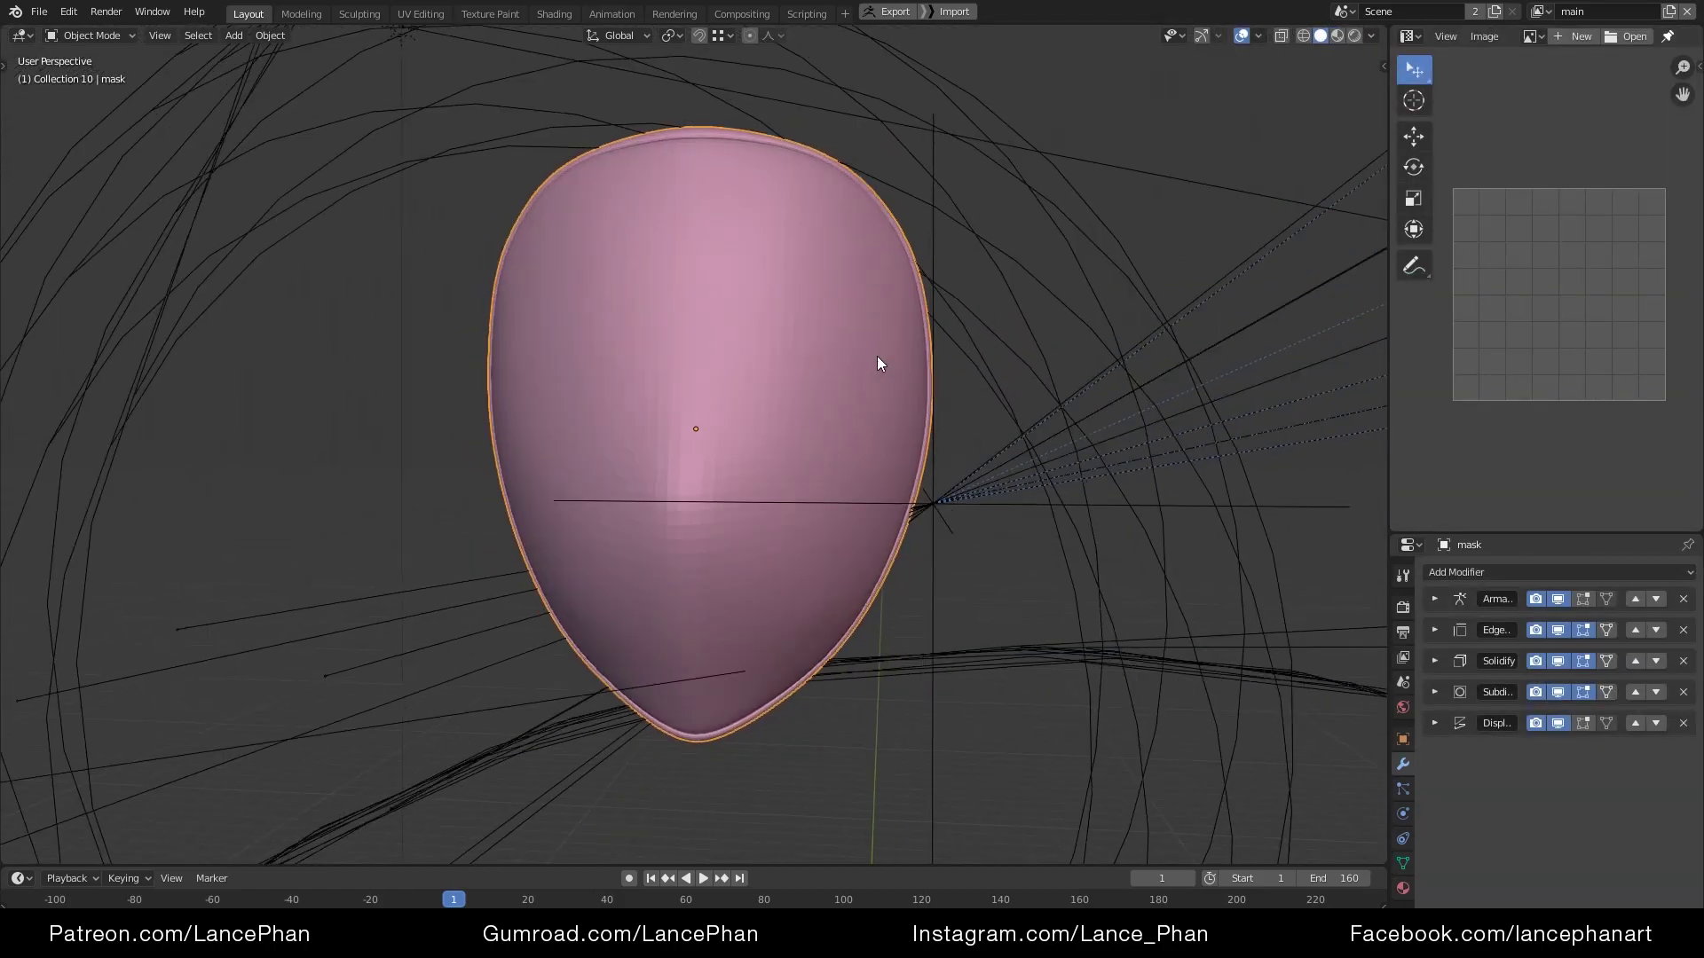
Inspect the plain mask's mesh topology and its UV layout in Edit Mode
{"action": "mouse_move", "coordinate": [878, 358]}
{"action": "middle_mouse_down"}
{"action": "mouse_move", "coordinate": [848, 357]}
{"action": "mouse_move", "coordinate": [887, 365]}
{"action": "middle_mouse_up"}
{"action": "key", "text": "Tab"}
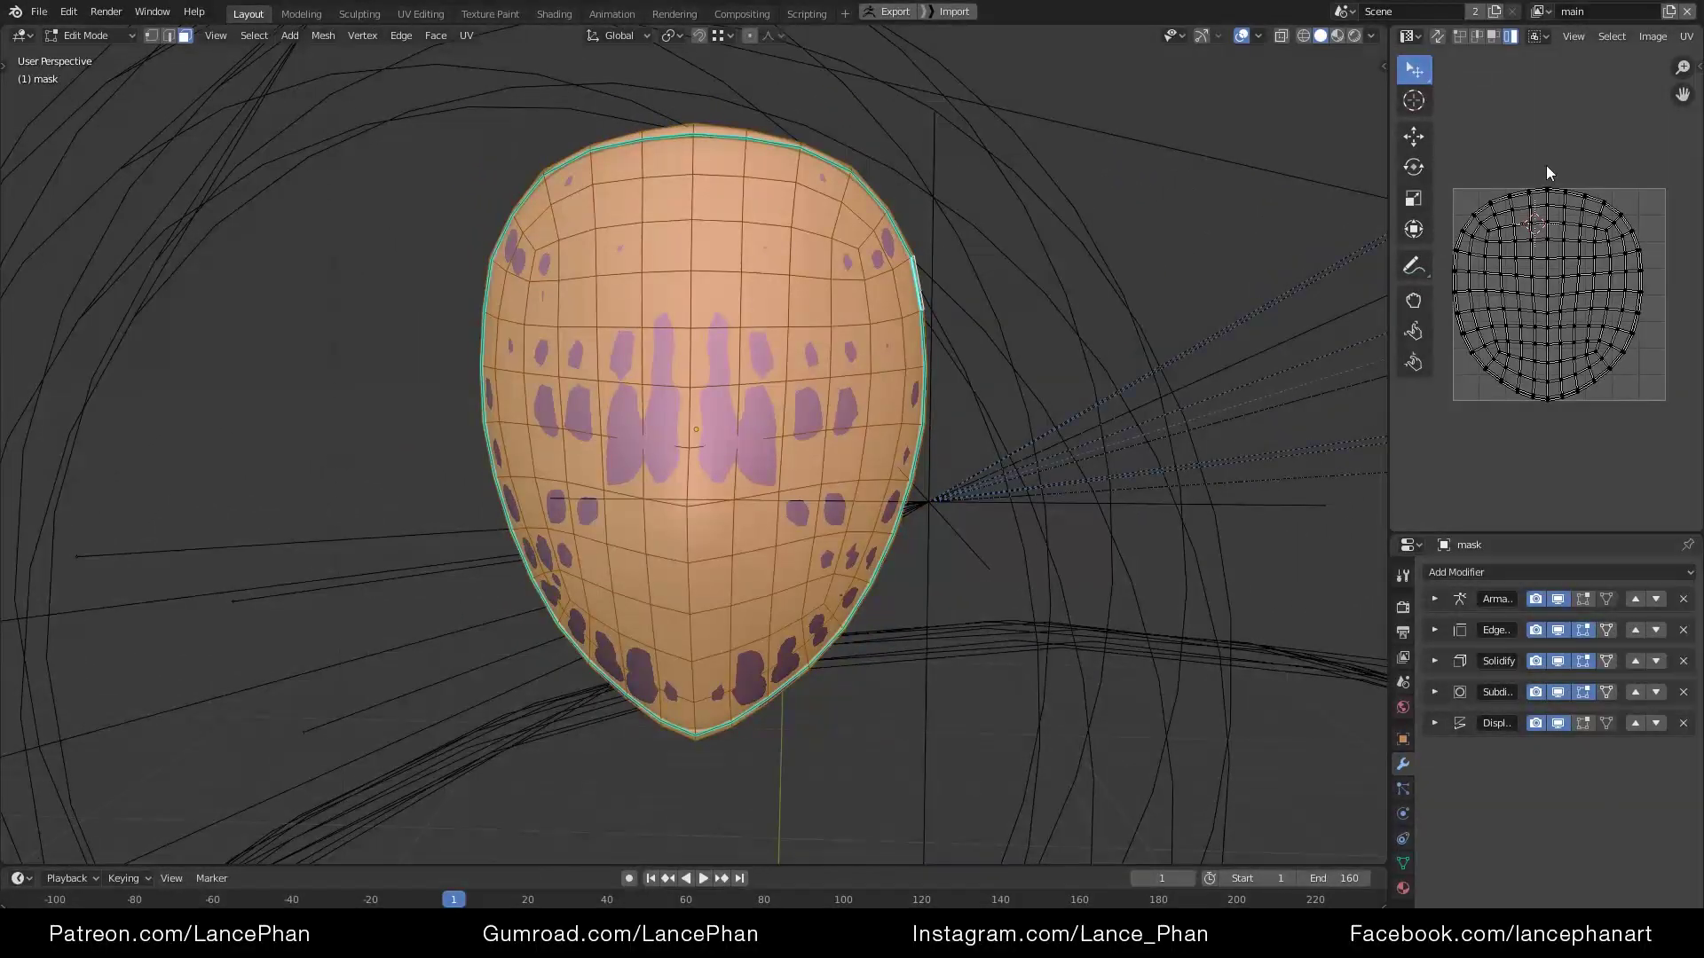
{"action": "middle_click_drag", "start_coordinate": [1003, 370], "coordinate": [927, 368]}
{"action": "scroll", "coordinate": [927, 368], "scroll_direction": "up", "scroll_amount": 2}
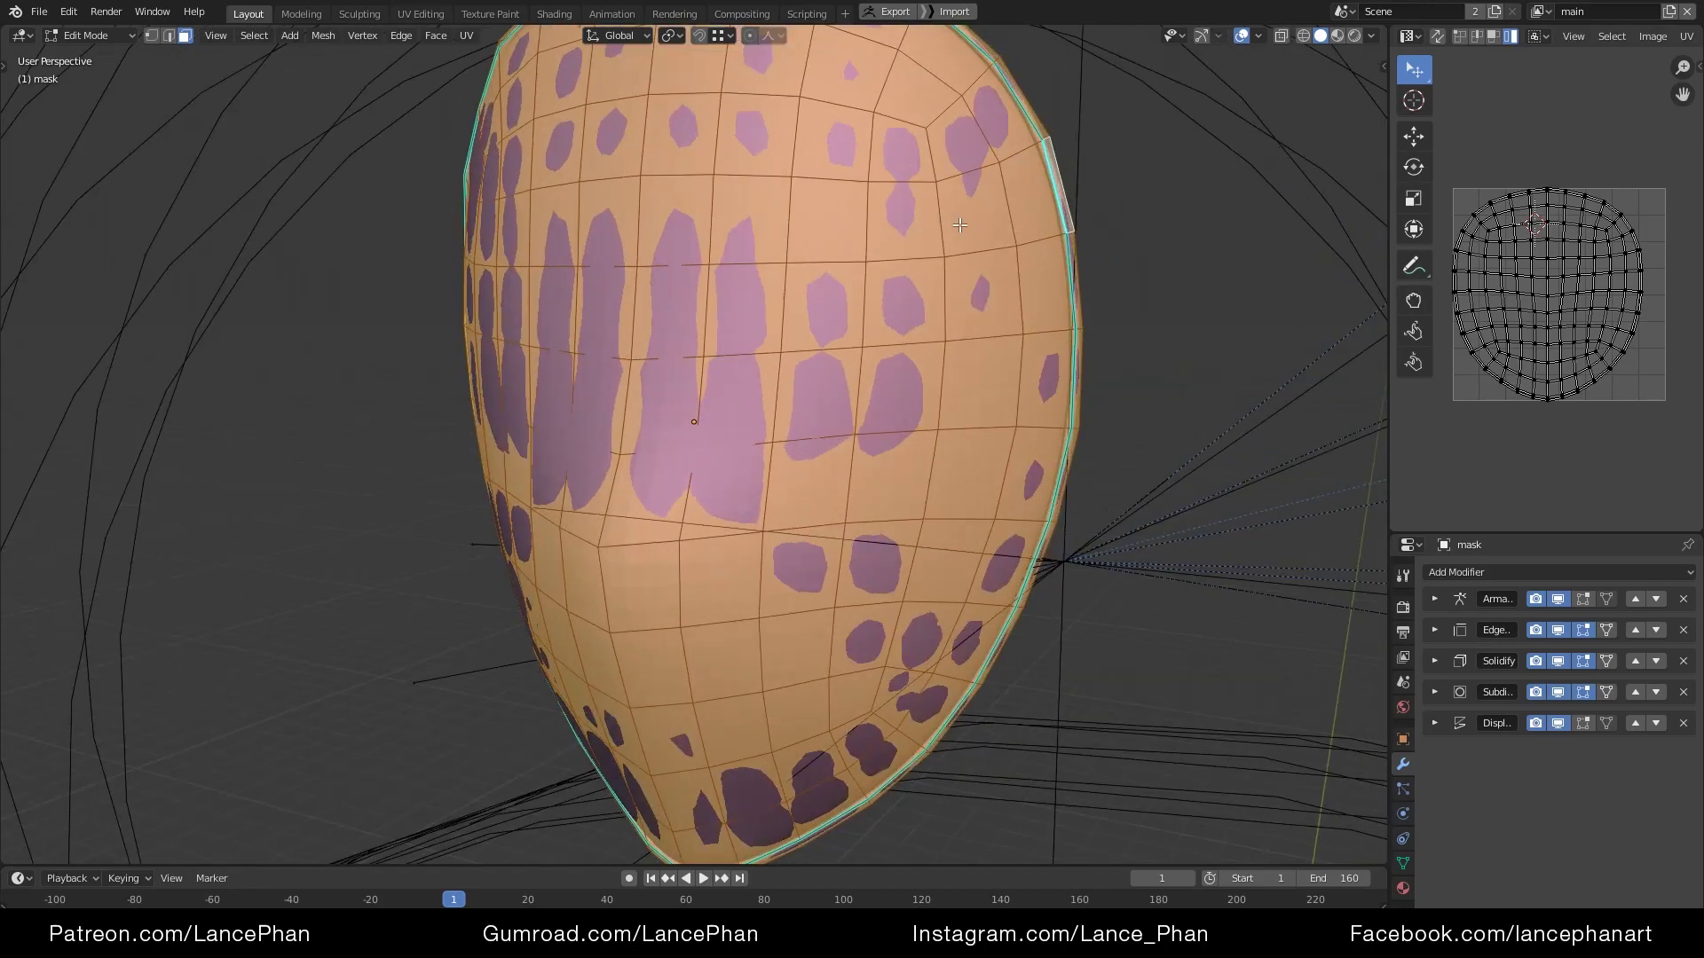
{"action": "middle_click_drag", "start_coordinate": [1197, 355], "coordinate": [1180, 358]}
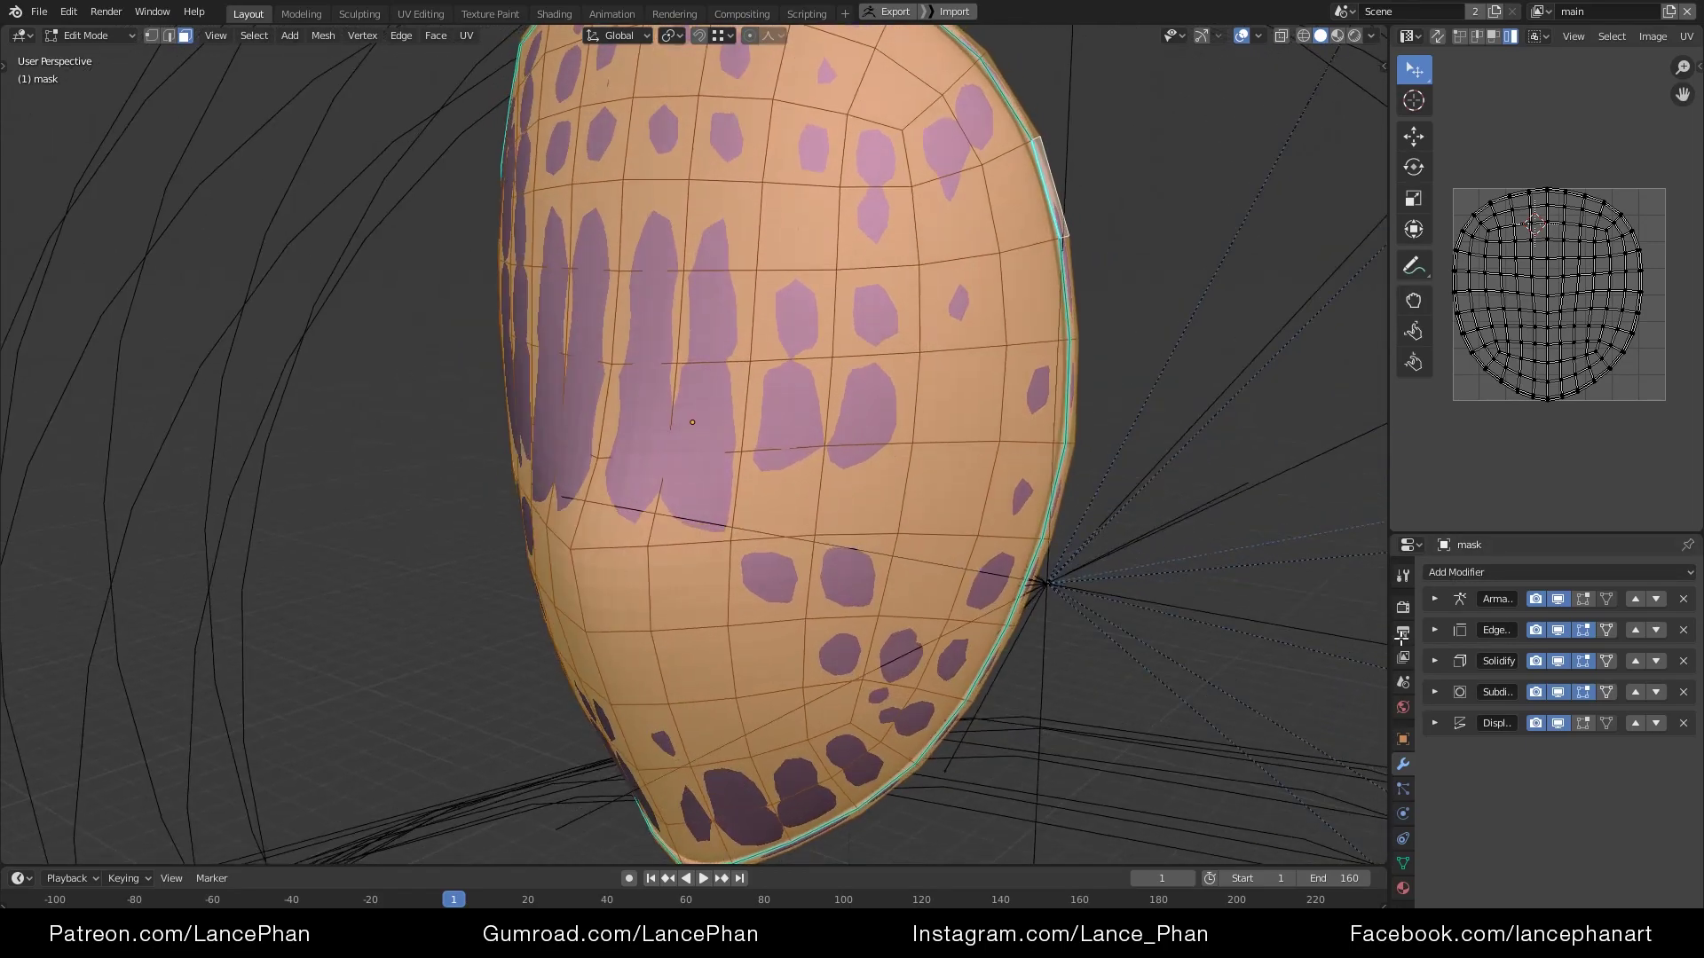
{"action": "middle_click_drag", "start_coordinate": [976, 621], "coordinate": [1019, 635]}
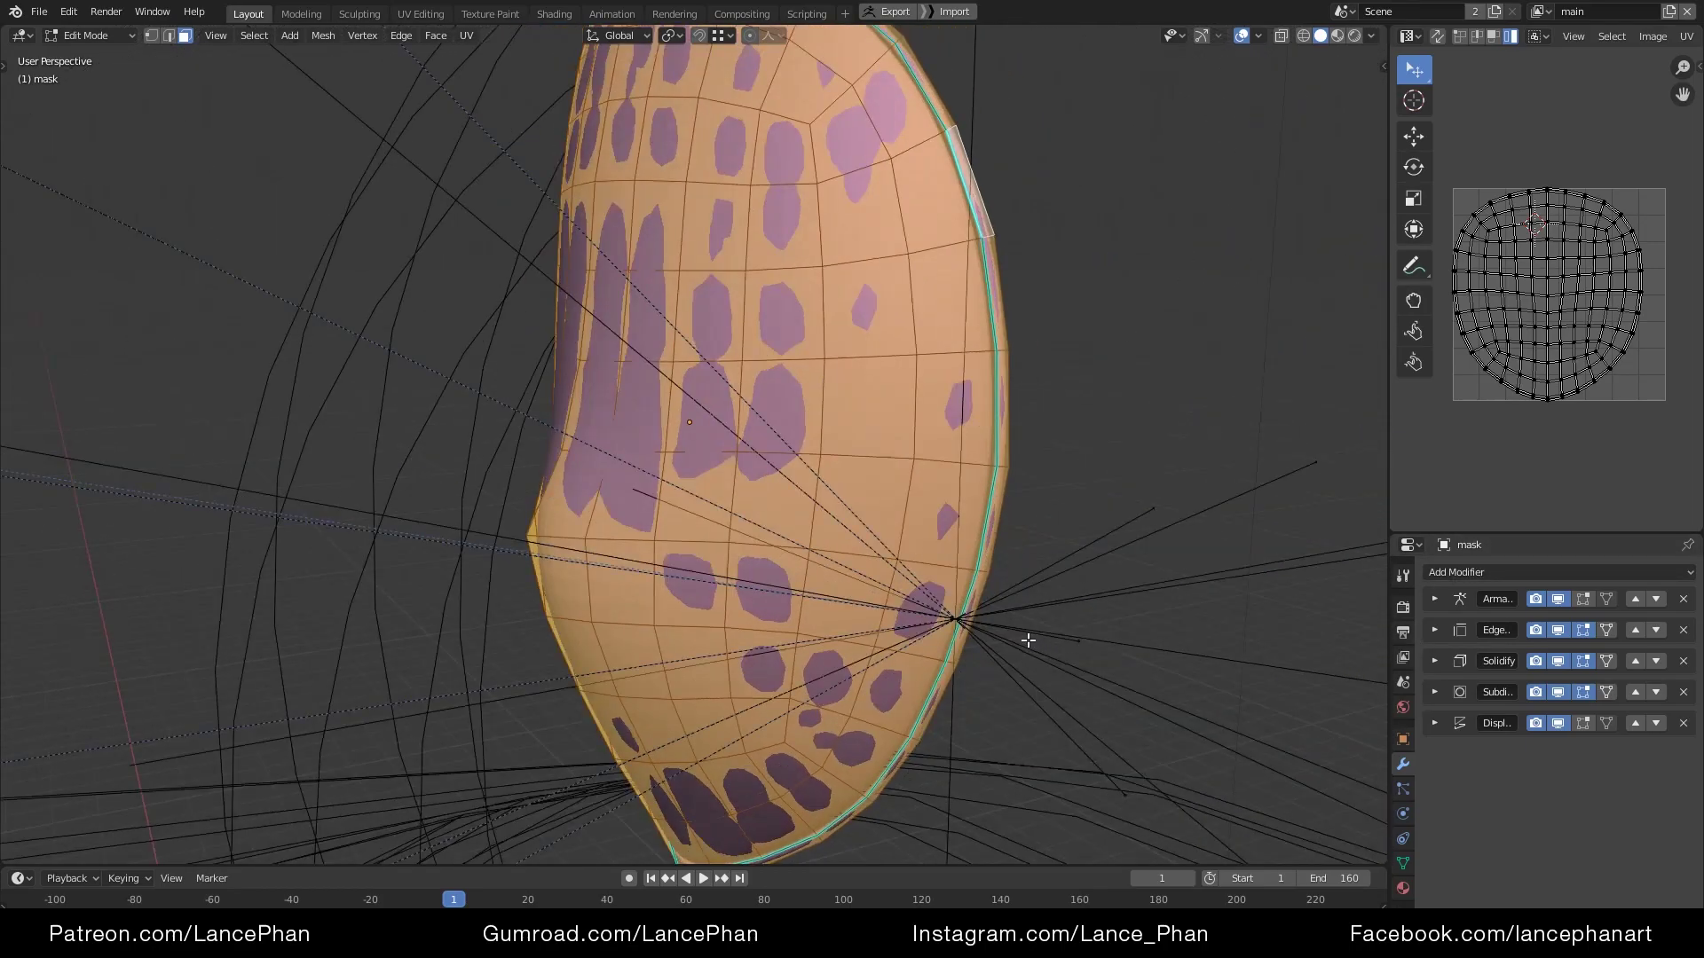
Compare the mask in Object Mode without and with its Edge Split, Solidify, Subdivision and Displace modifiers shown in the viewport
{"action": "key", "text": "Tab"}
{"action": "left_click_drag", "start_coordinate": [1551, 722], "coordinate": [1552, 660]}
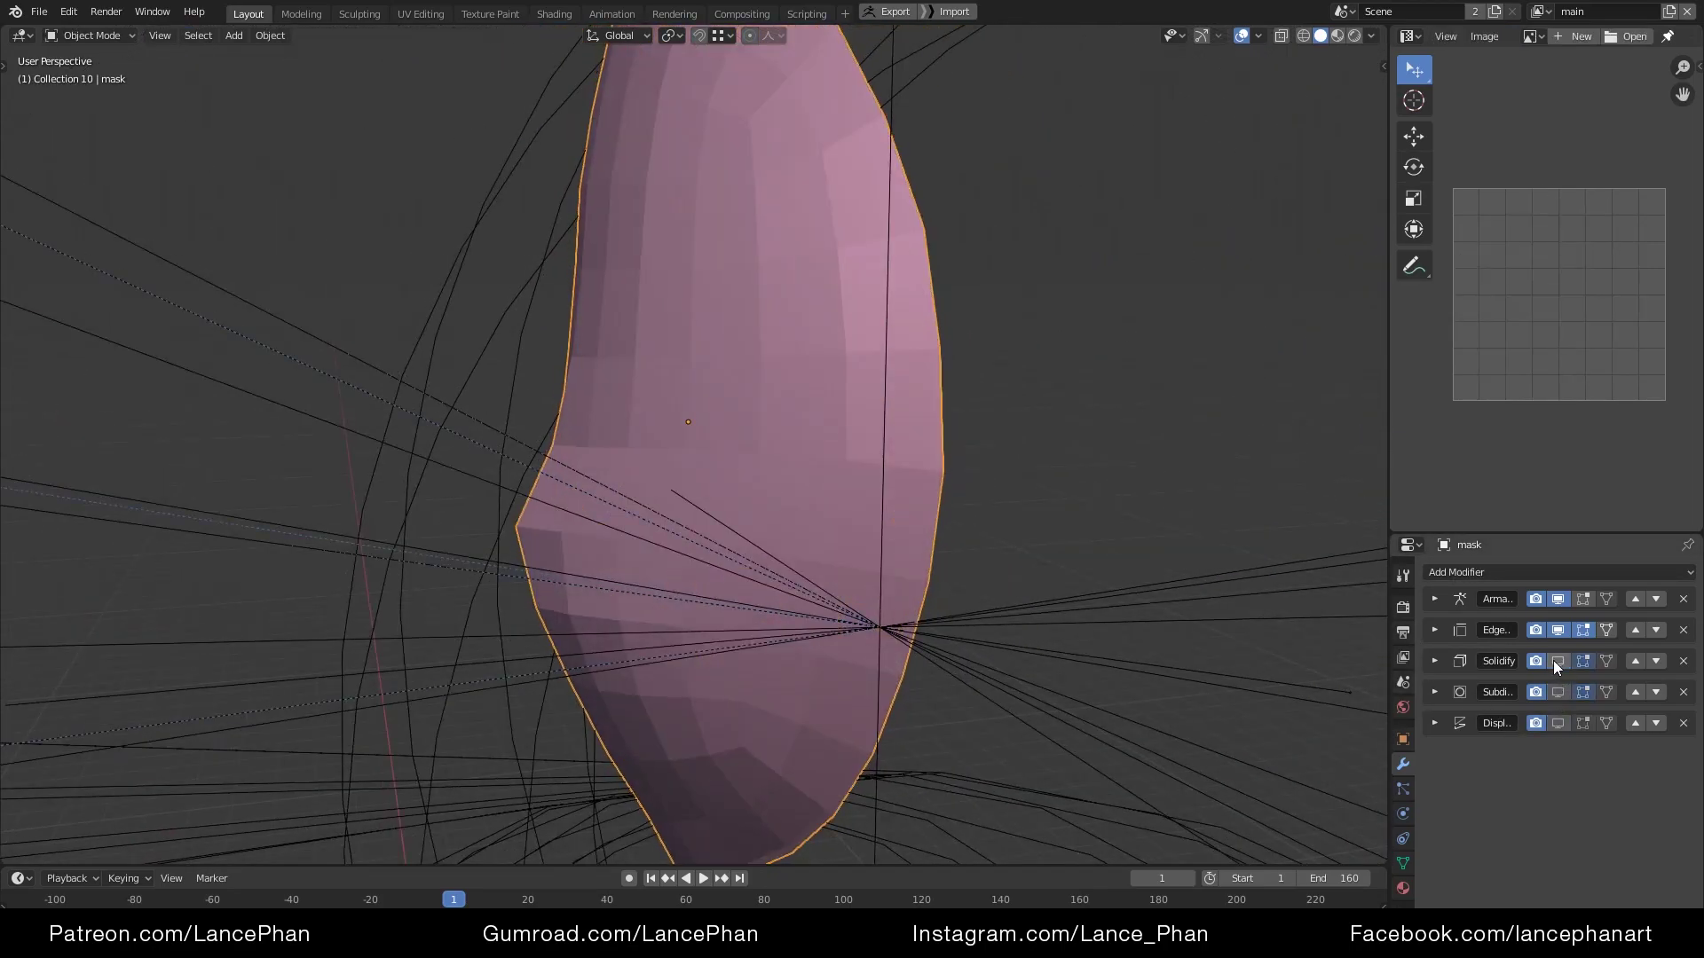
{"action": "middle_click_drag", "start_coordinate": [1199, 604], "coordinate": [822, 589]}
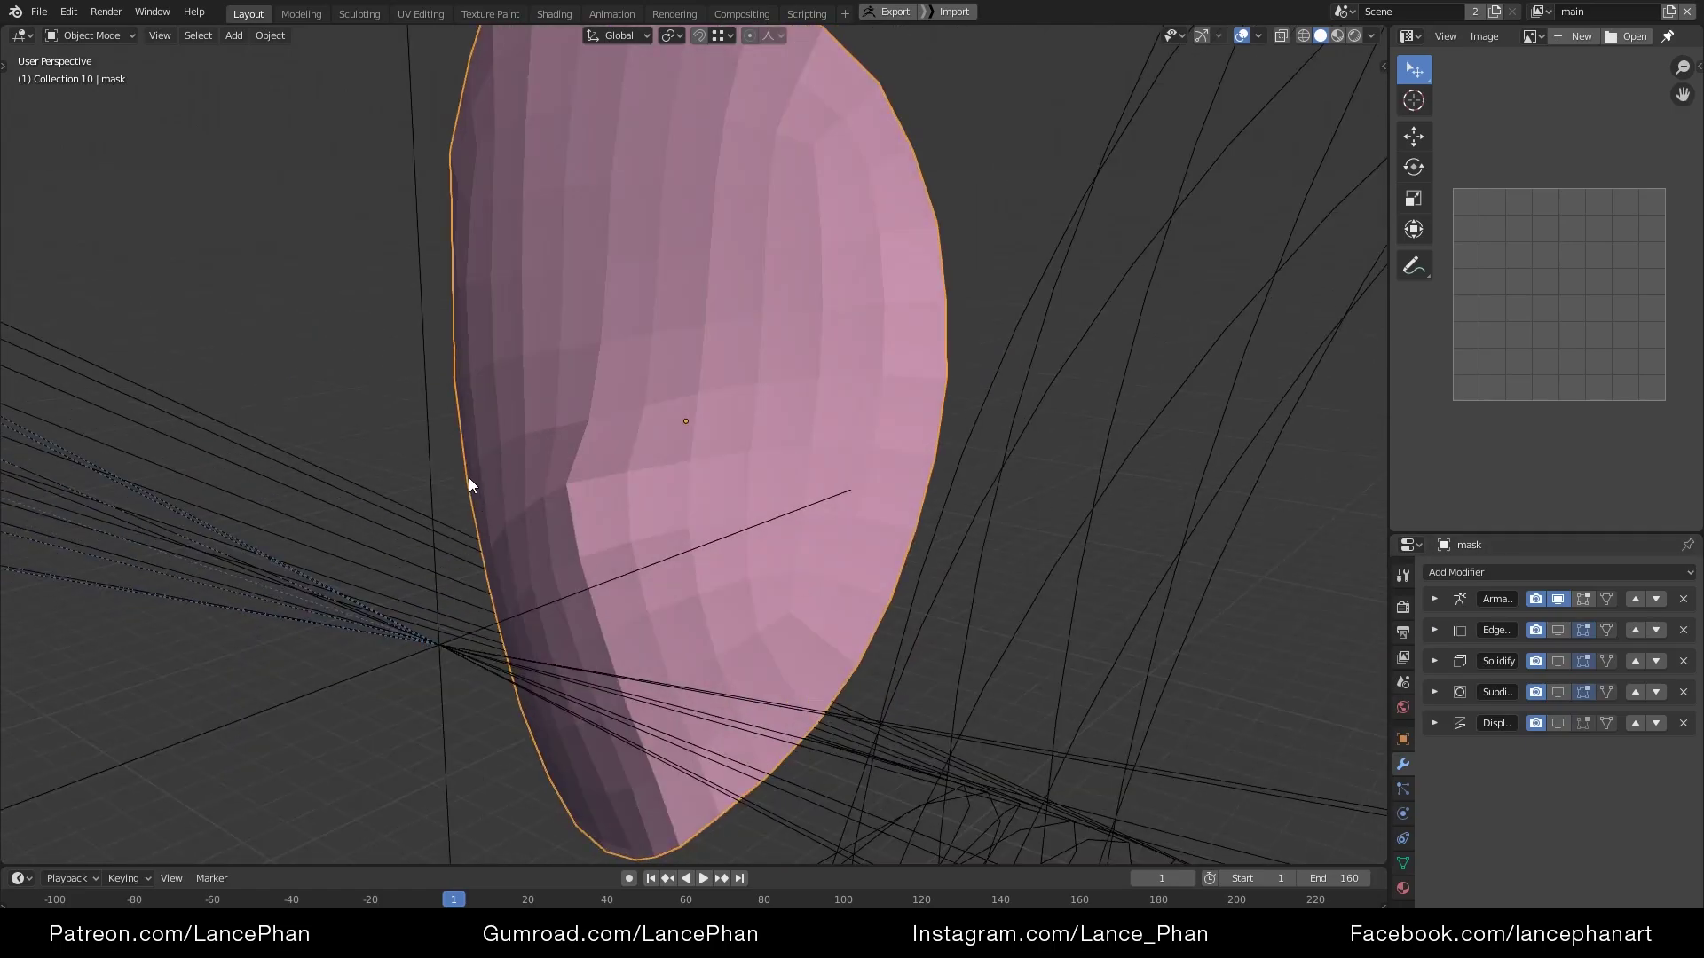
{"action": "middle_click_drag", "start_coordinate": [468, 485], "coordinate": [1095, 354]}
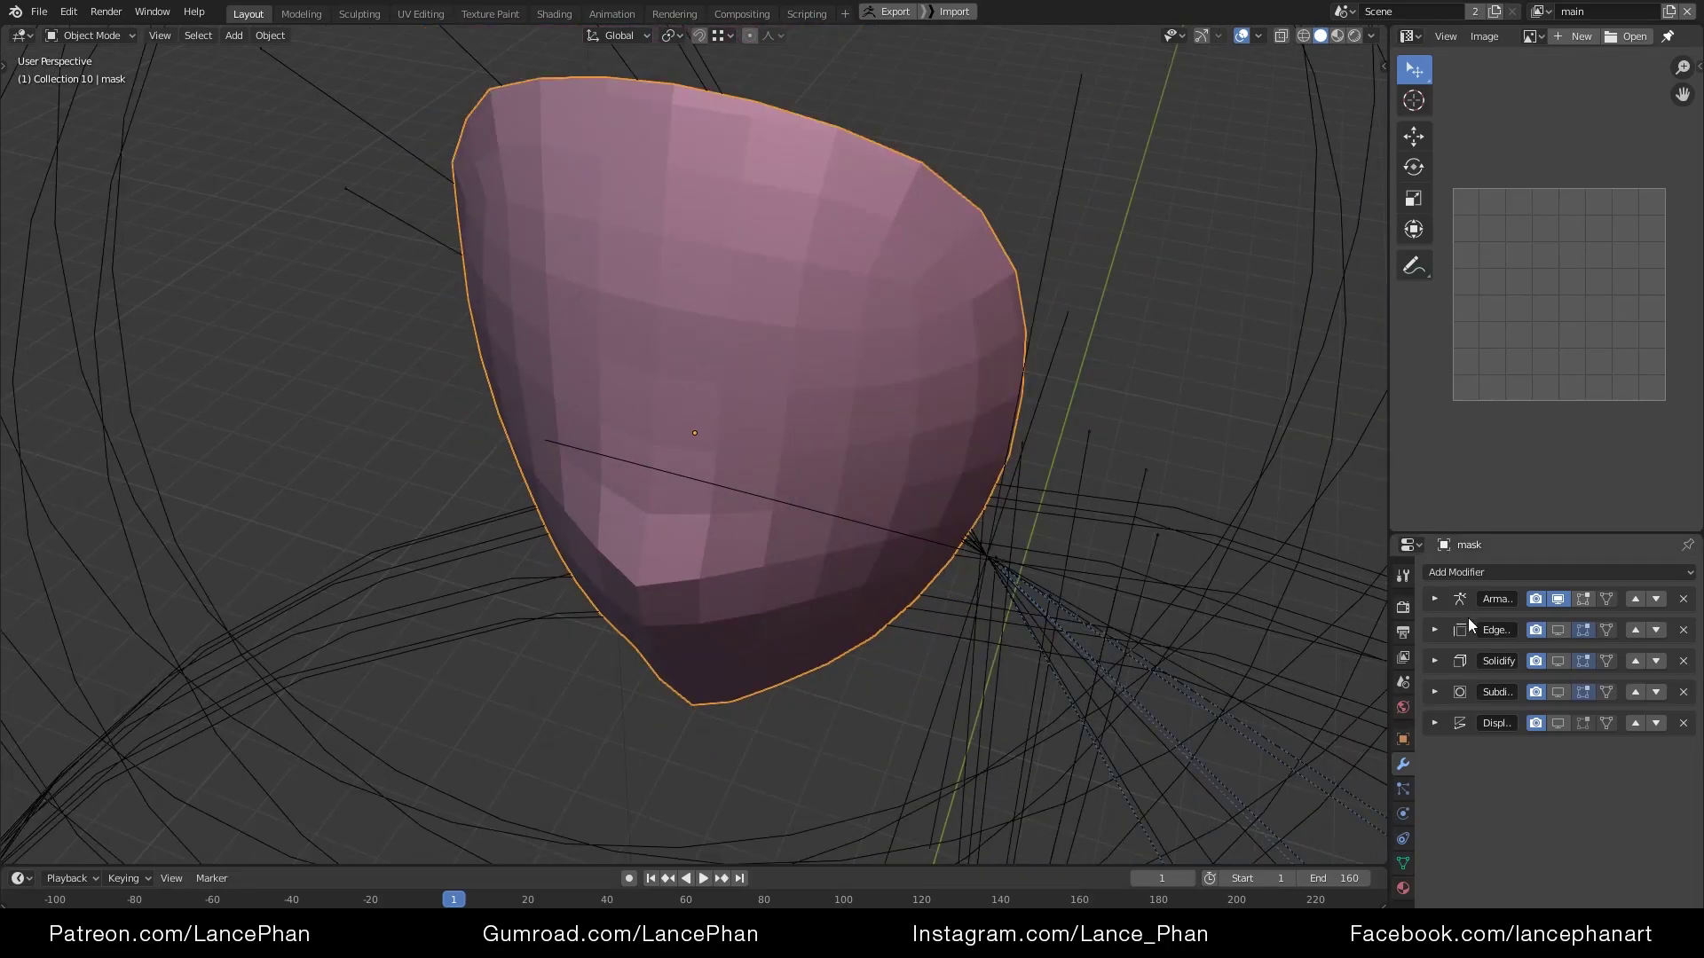
{"action": "left_click", "coordinate": [1557, 661]}
{"action": "left_click", "coordinate": [1557, 692]}
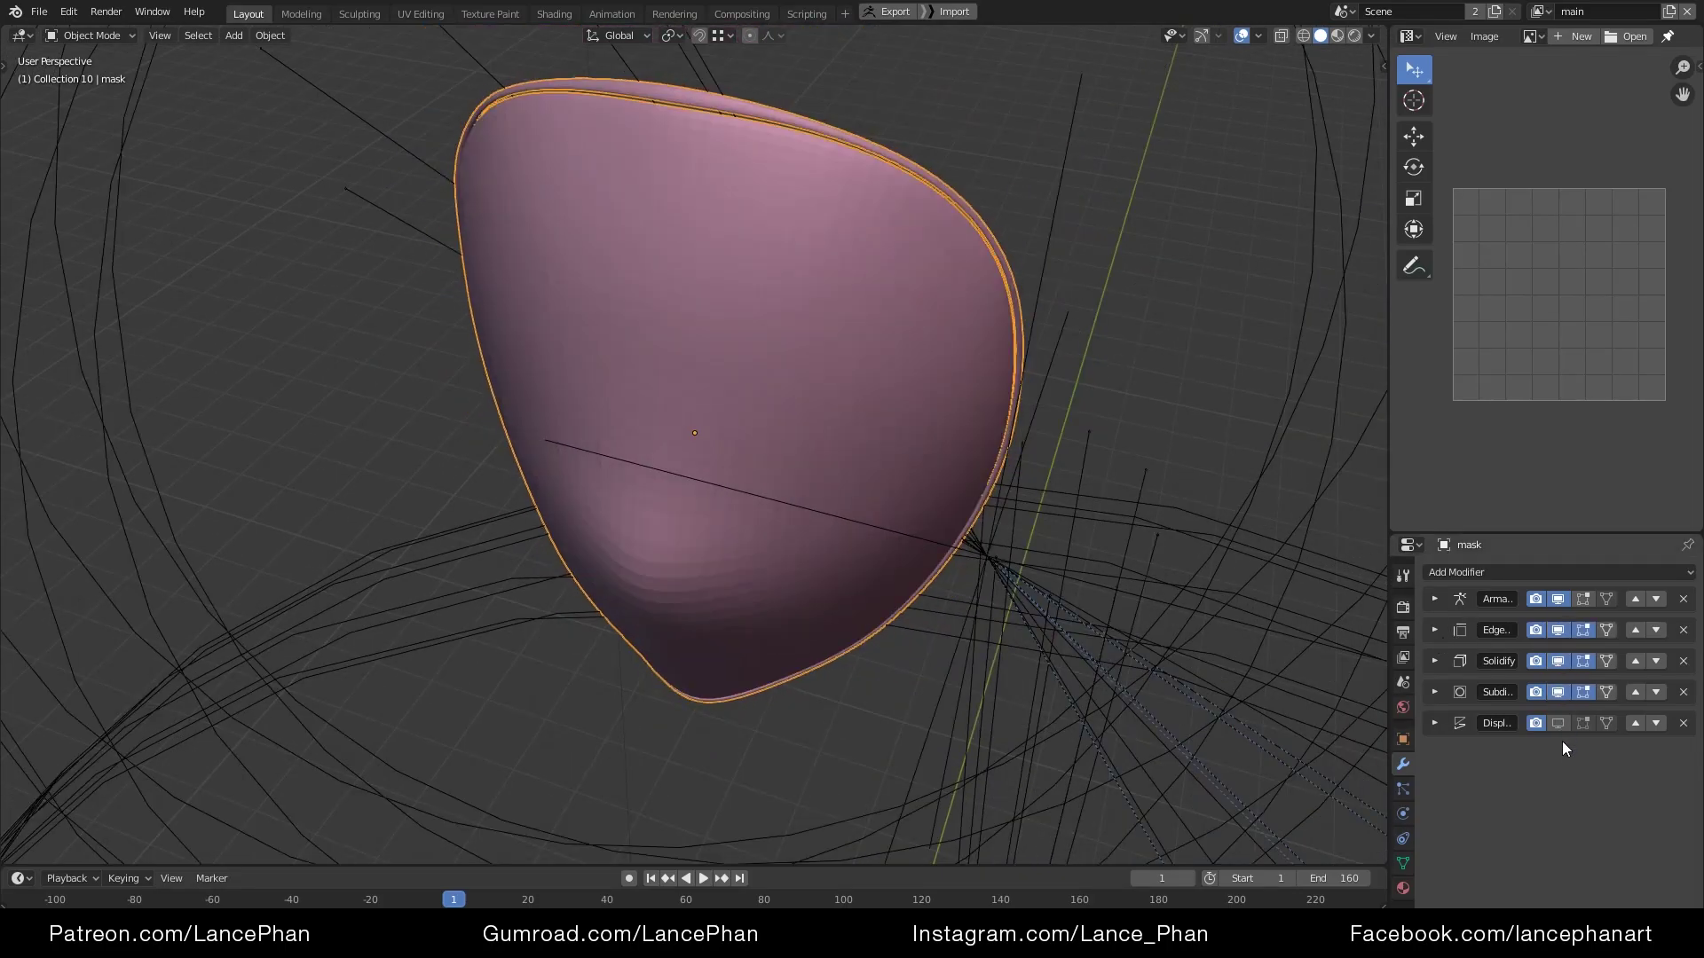
{"action": "left_click", "coordinate": [1558, 723]}
{"action": "middle_click_drag", "start_coordinate": [798, 408], "coordinate": [776, 381]}
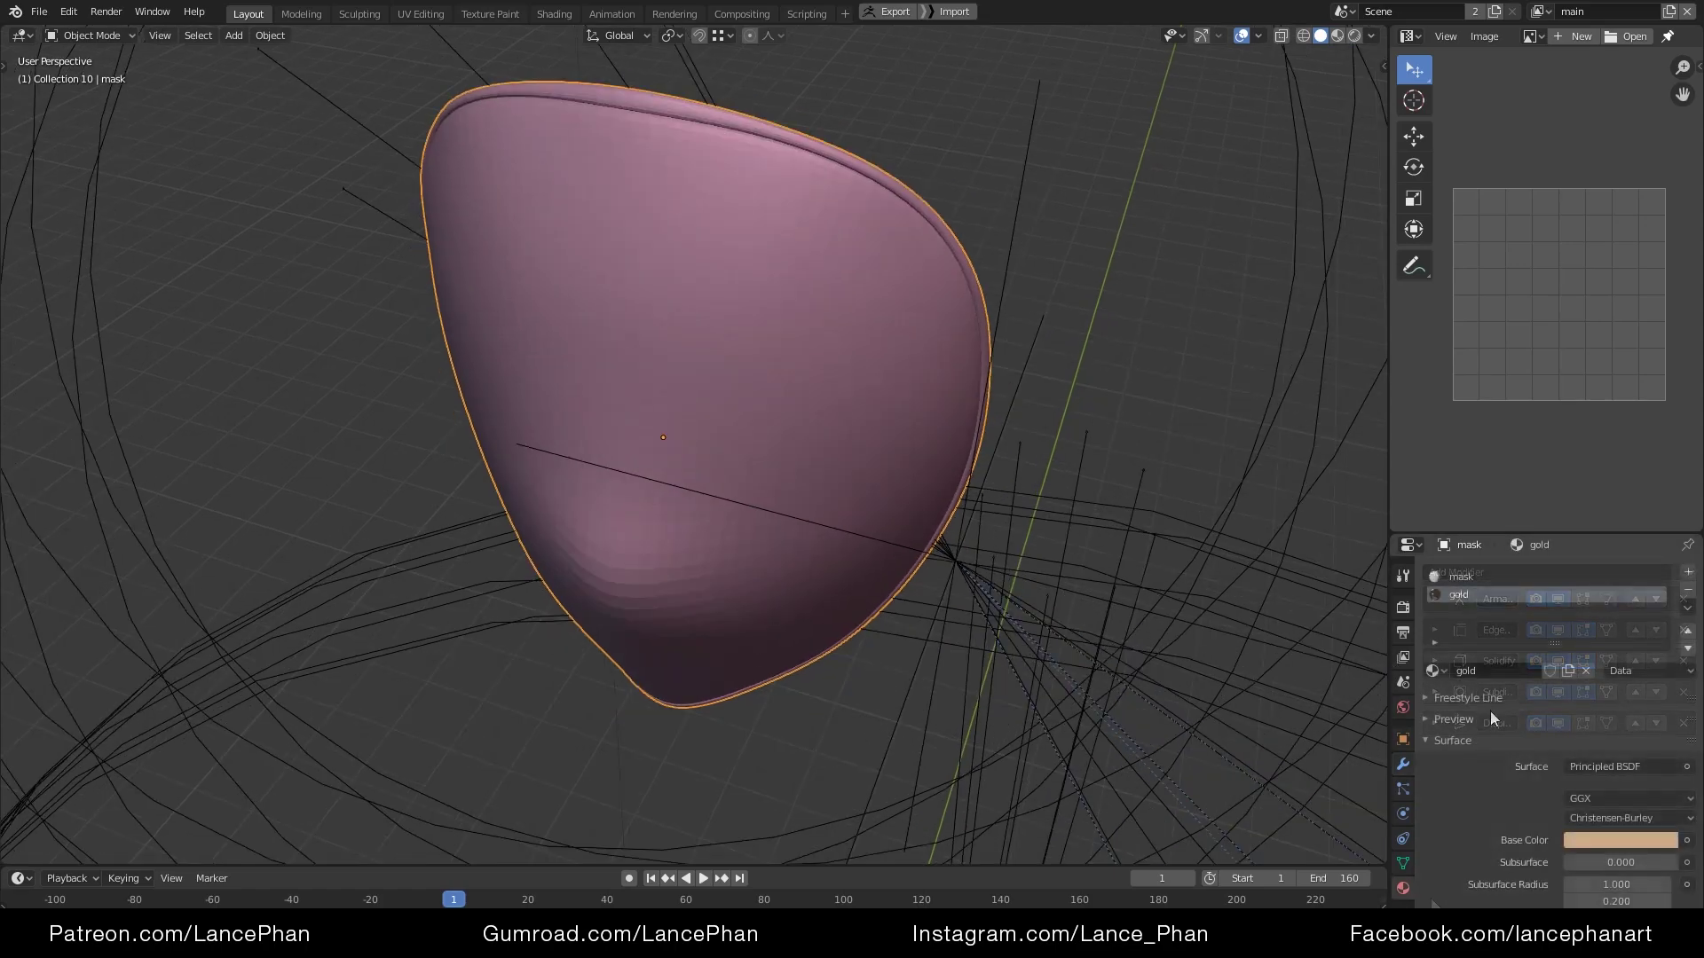
Show the viewport in rendered shading and inspect the mask's white surface and rim from the front and side
{"action": "middle_click_drag", "start_coordinate": [728, 479], "coordinate": [882, 485]}
{"action": "key", "text": "z"}
{"action": "left_click", "coordinate": [865, 396]}
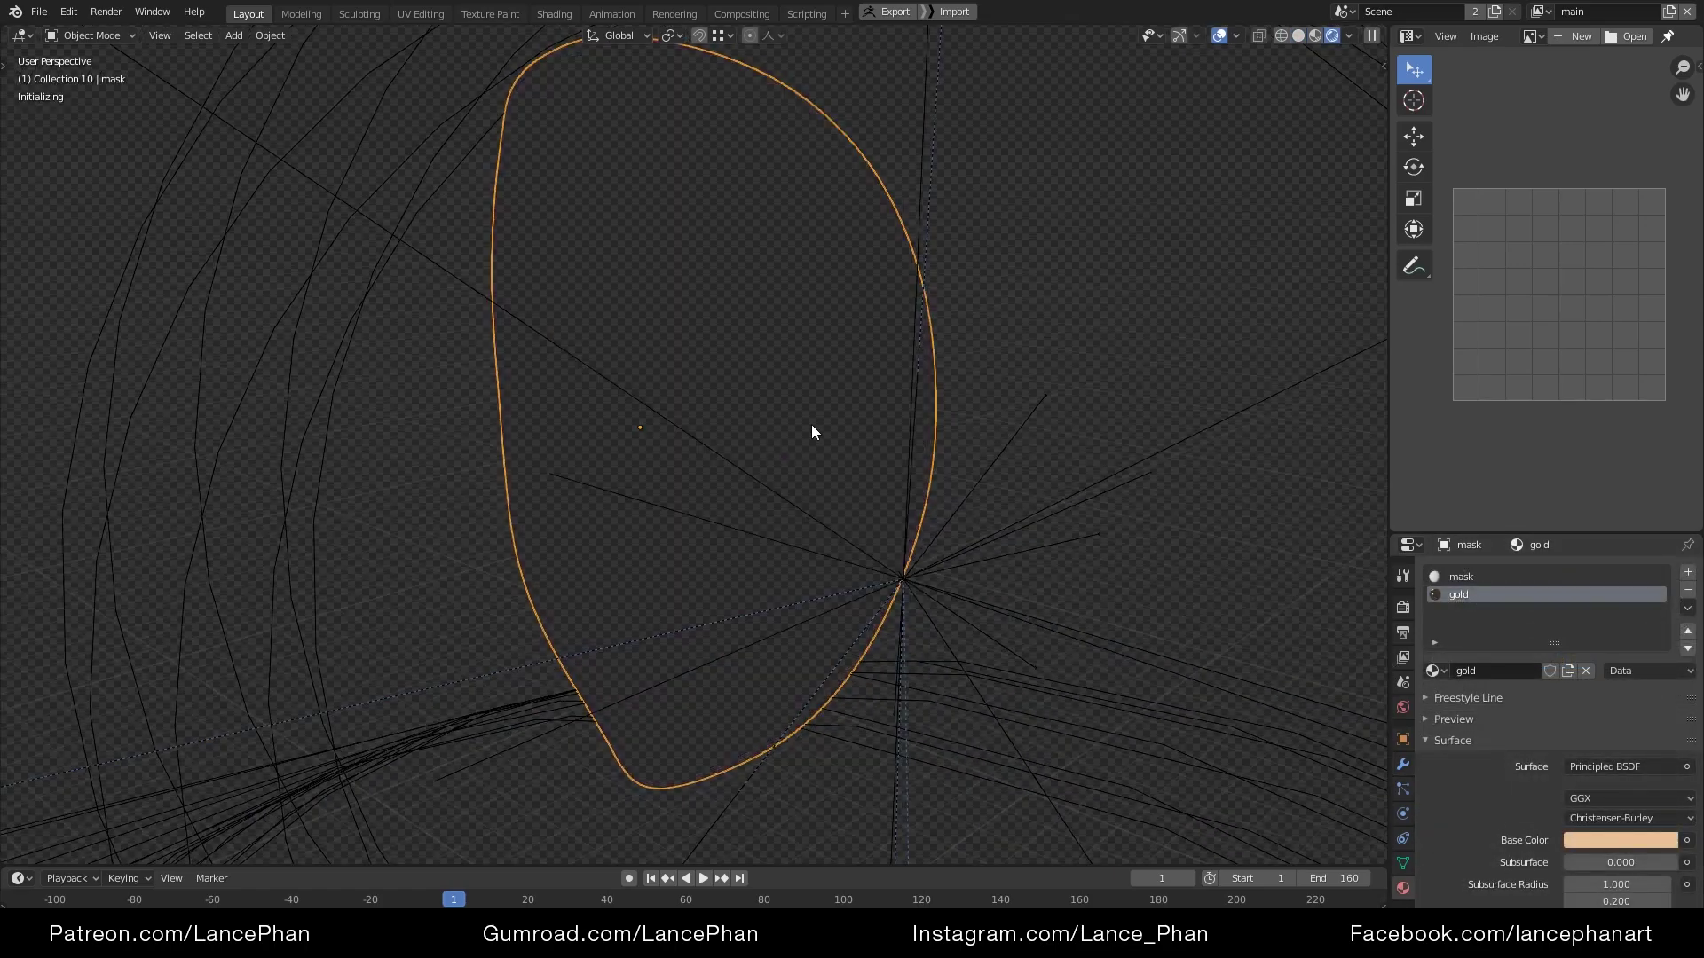
{"action": "middle_click_drag", "start_coordinate": [811, 424], "coordinate": [892, 466]}
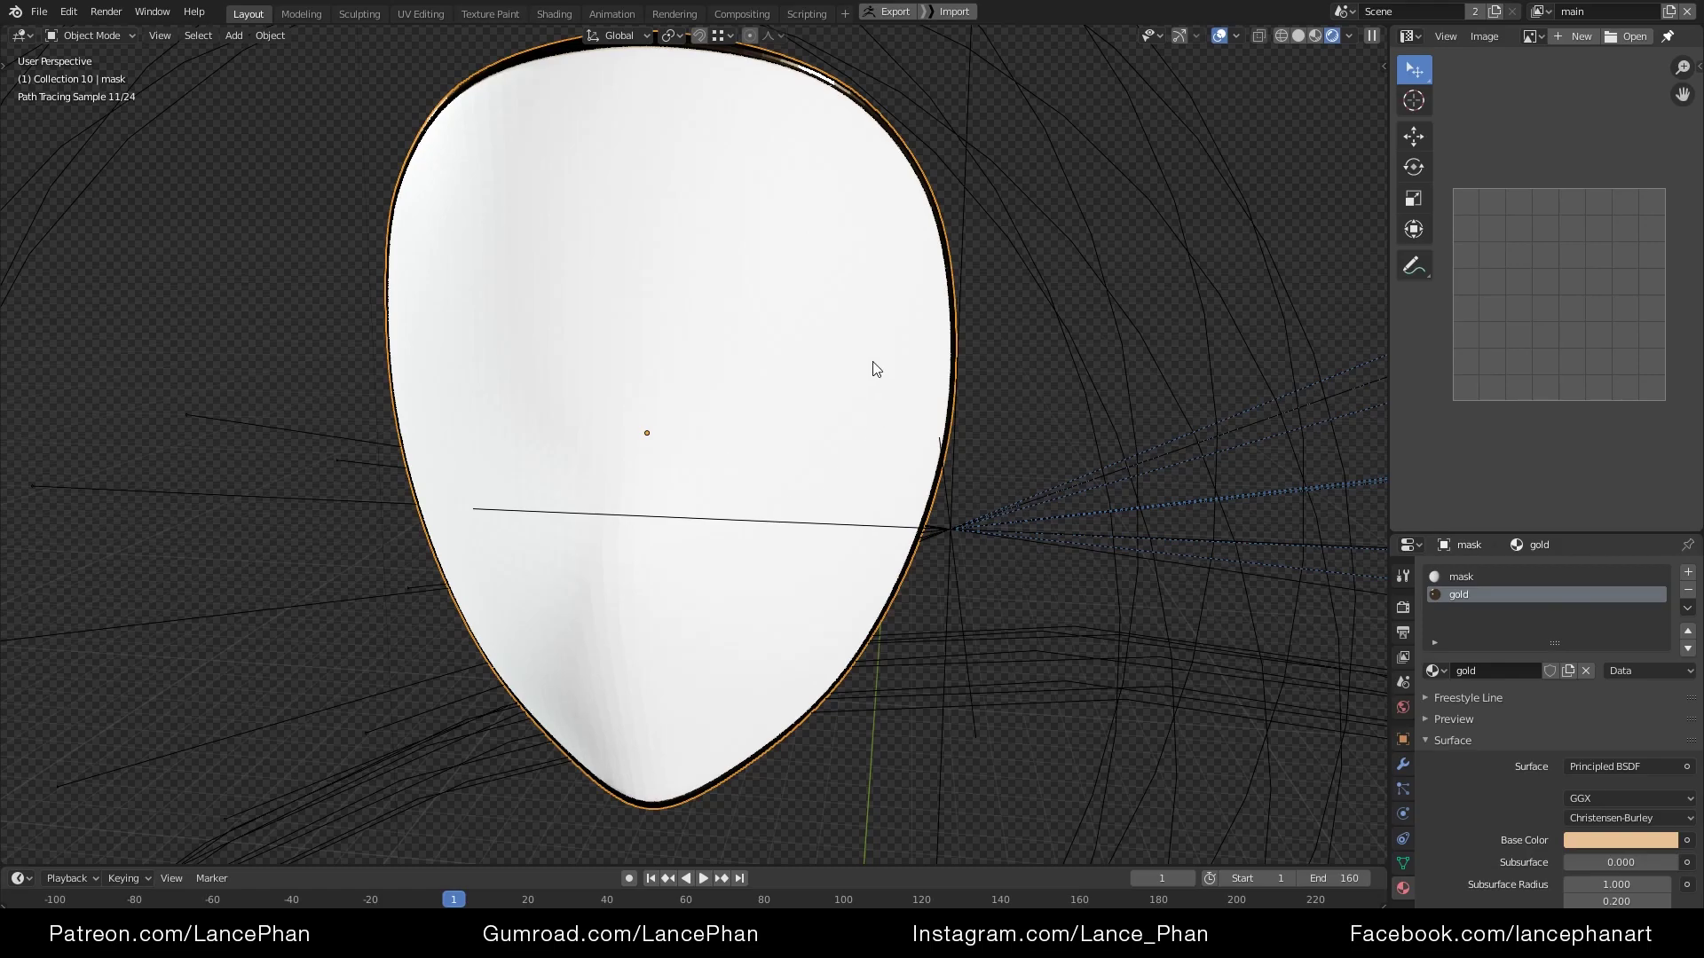
{"action": "middle_click_drag", "start_coordinate": [978, 349], "coordinate": [890, 251]}
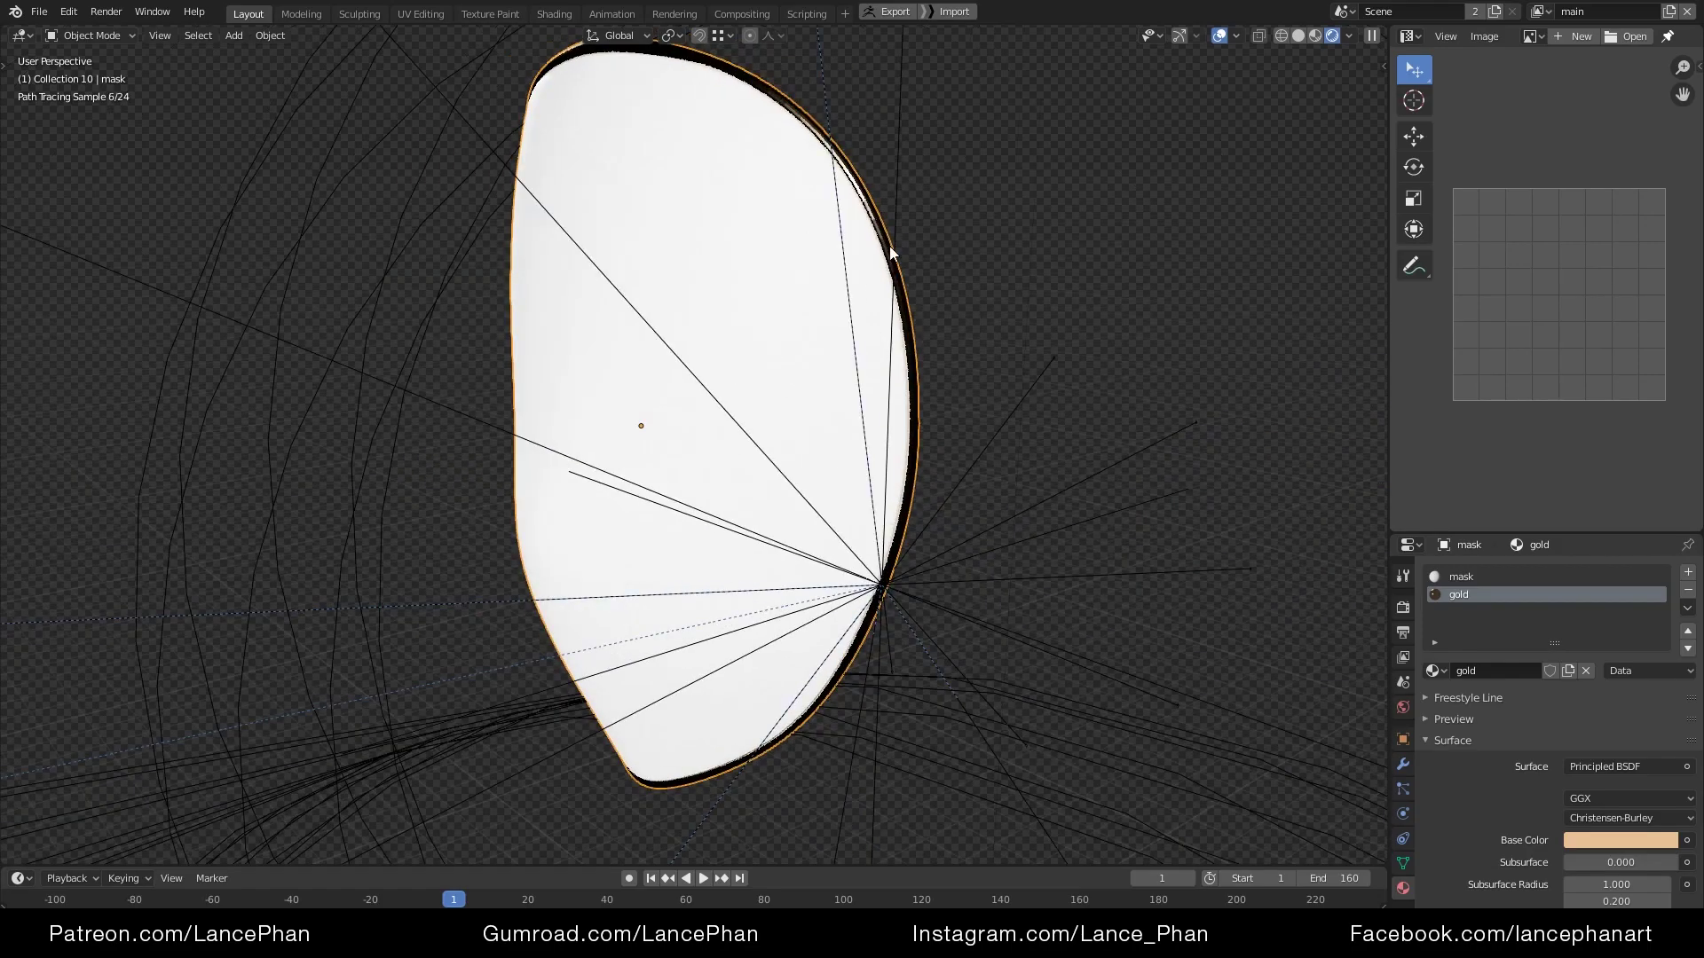
{"action": "mouse_move", "coordinate": [636, 796]}
{"action": "middle_mouse_down"}
{"action": "mouse_move", "coordinate": [743, 775]}
{"action": "mouse_move", "coordinate": [674, 639]}
{"action": "mouse_move", "coordinate": [506, 471]}
{"action": "middle_mouse_up"}
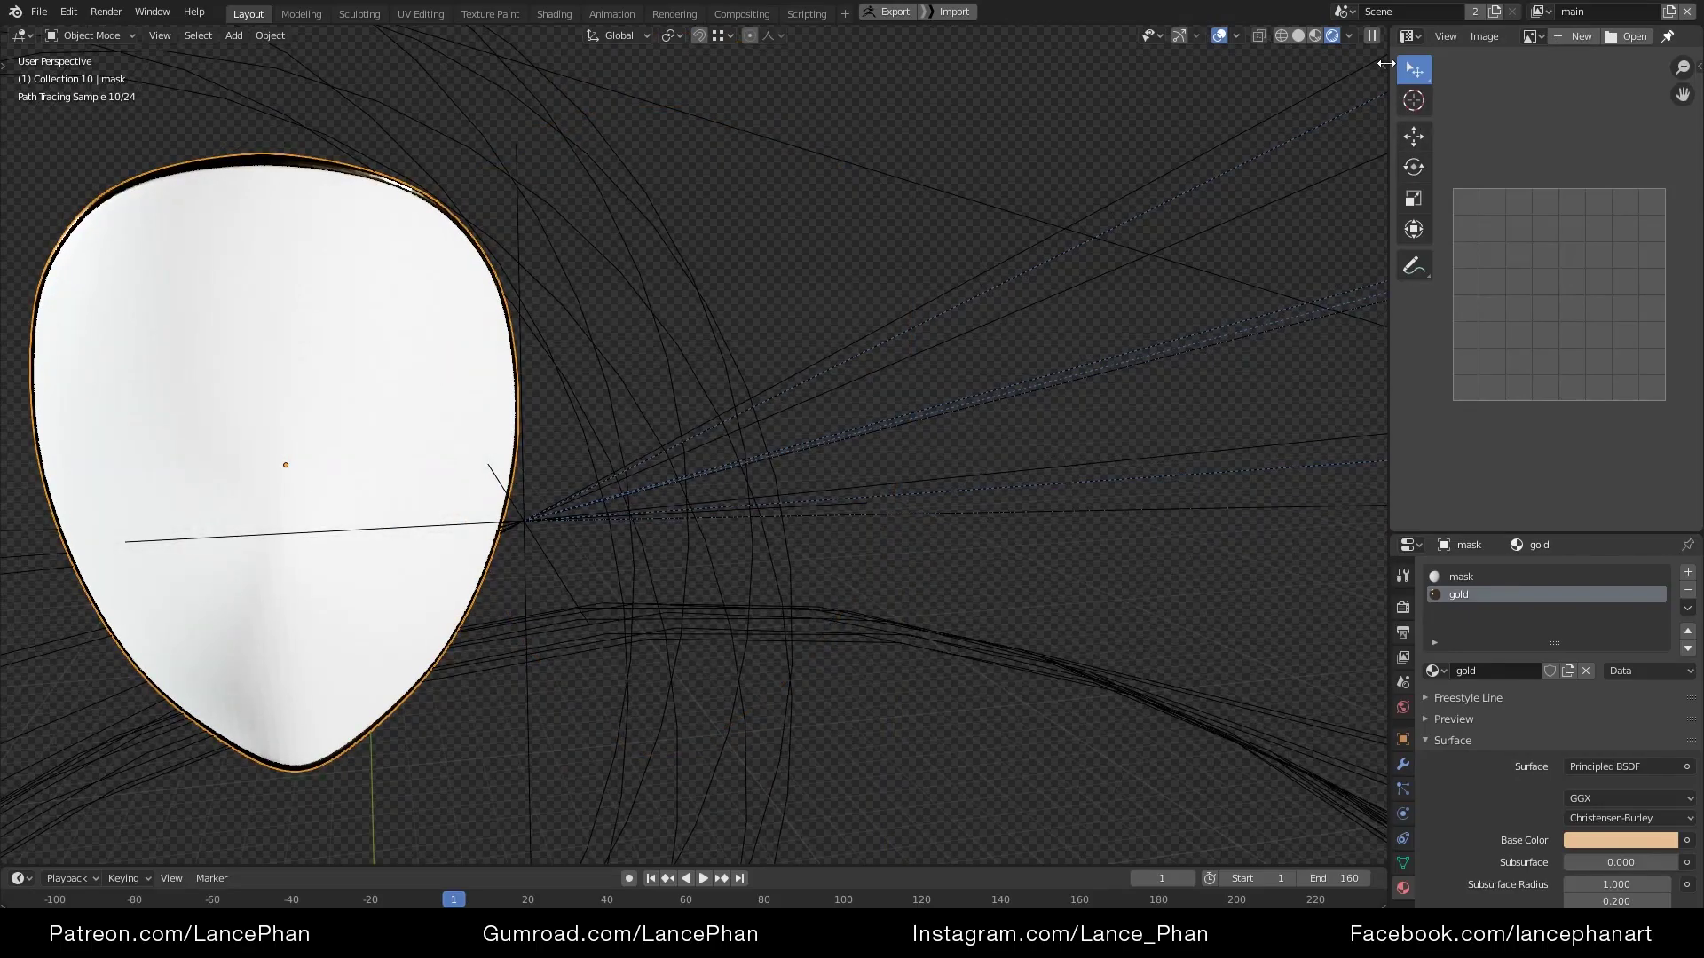
Split the 3D viewport in two, centre the mask in the narrow part and make the wider part a Shader Editor without sidebar
{"action": "left_click_drag", "start_coordinate": [1385, 31], "coordinate": [478, 390]}
{"action": "middle_click_drag", "start_coordinate": [232, 405], "coordinate": [414, 419], "text": "shift"}
{"action": "scroll", "coordinate": [335, 425], "scroll_direction": "up", "scroll_amount": 3}
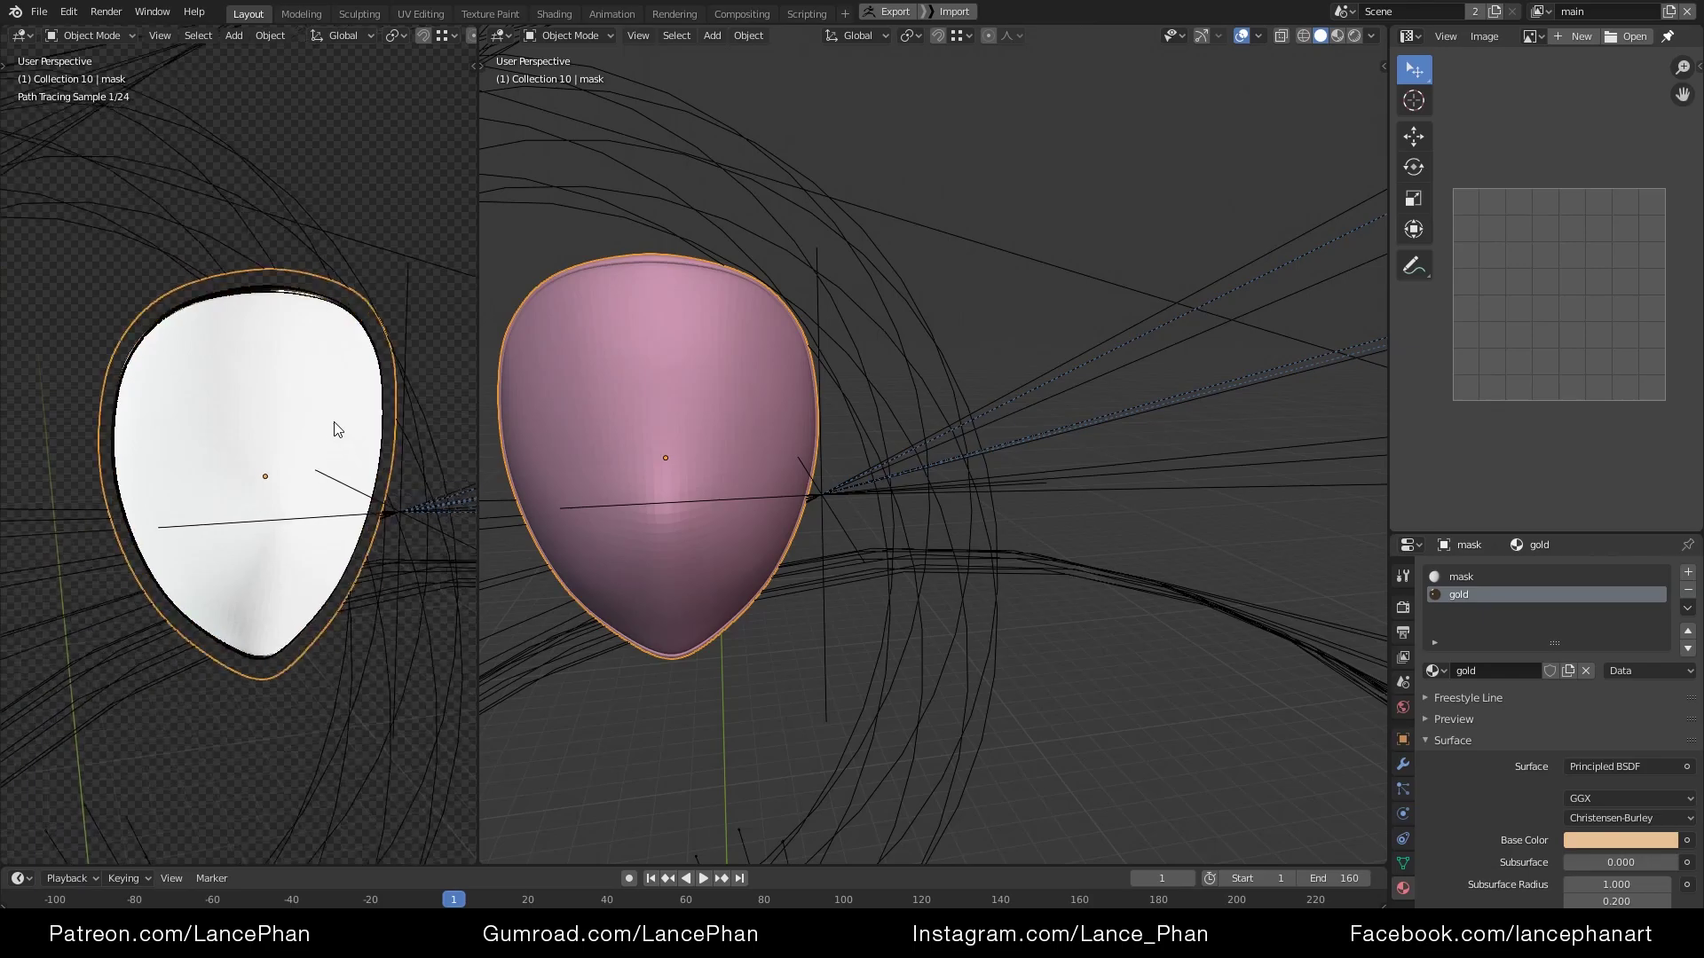
{"action": "key", "text": "shift+F3"}
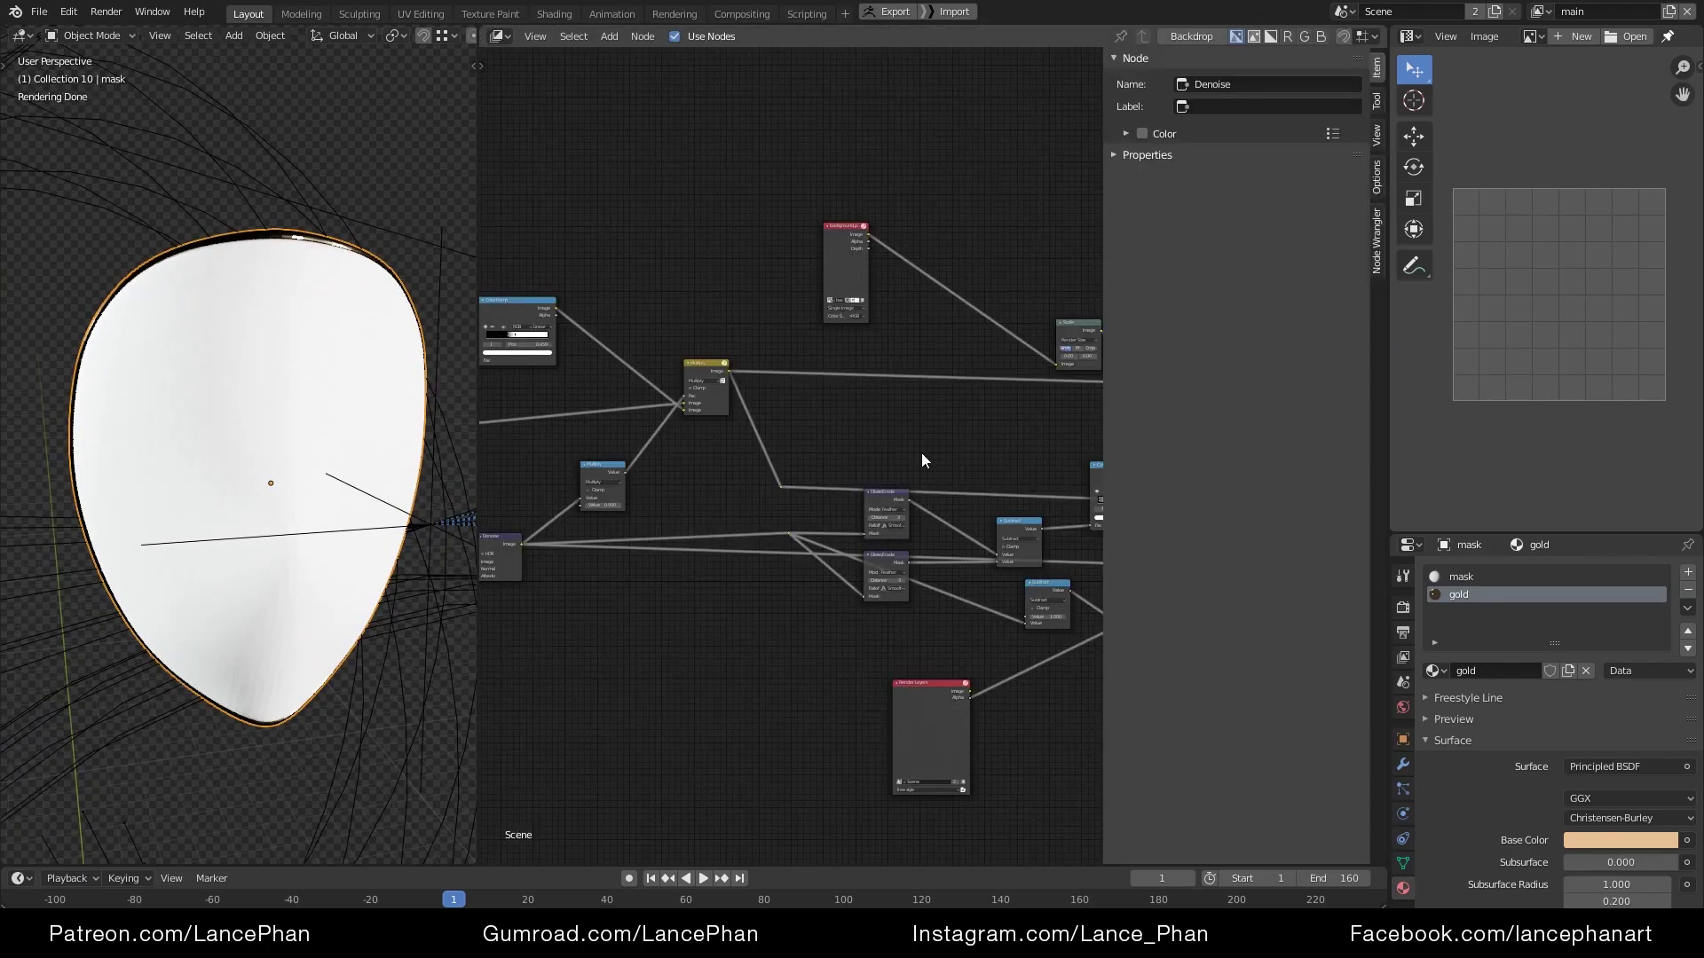
{"action": "key", "text": "shift+F3"}
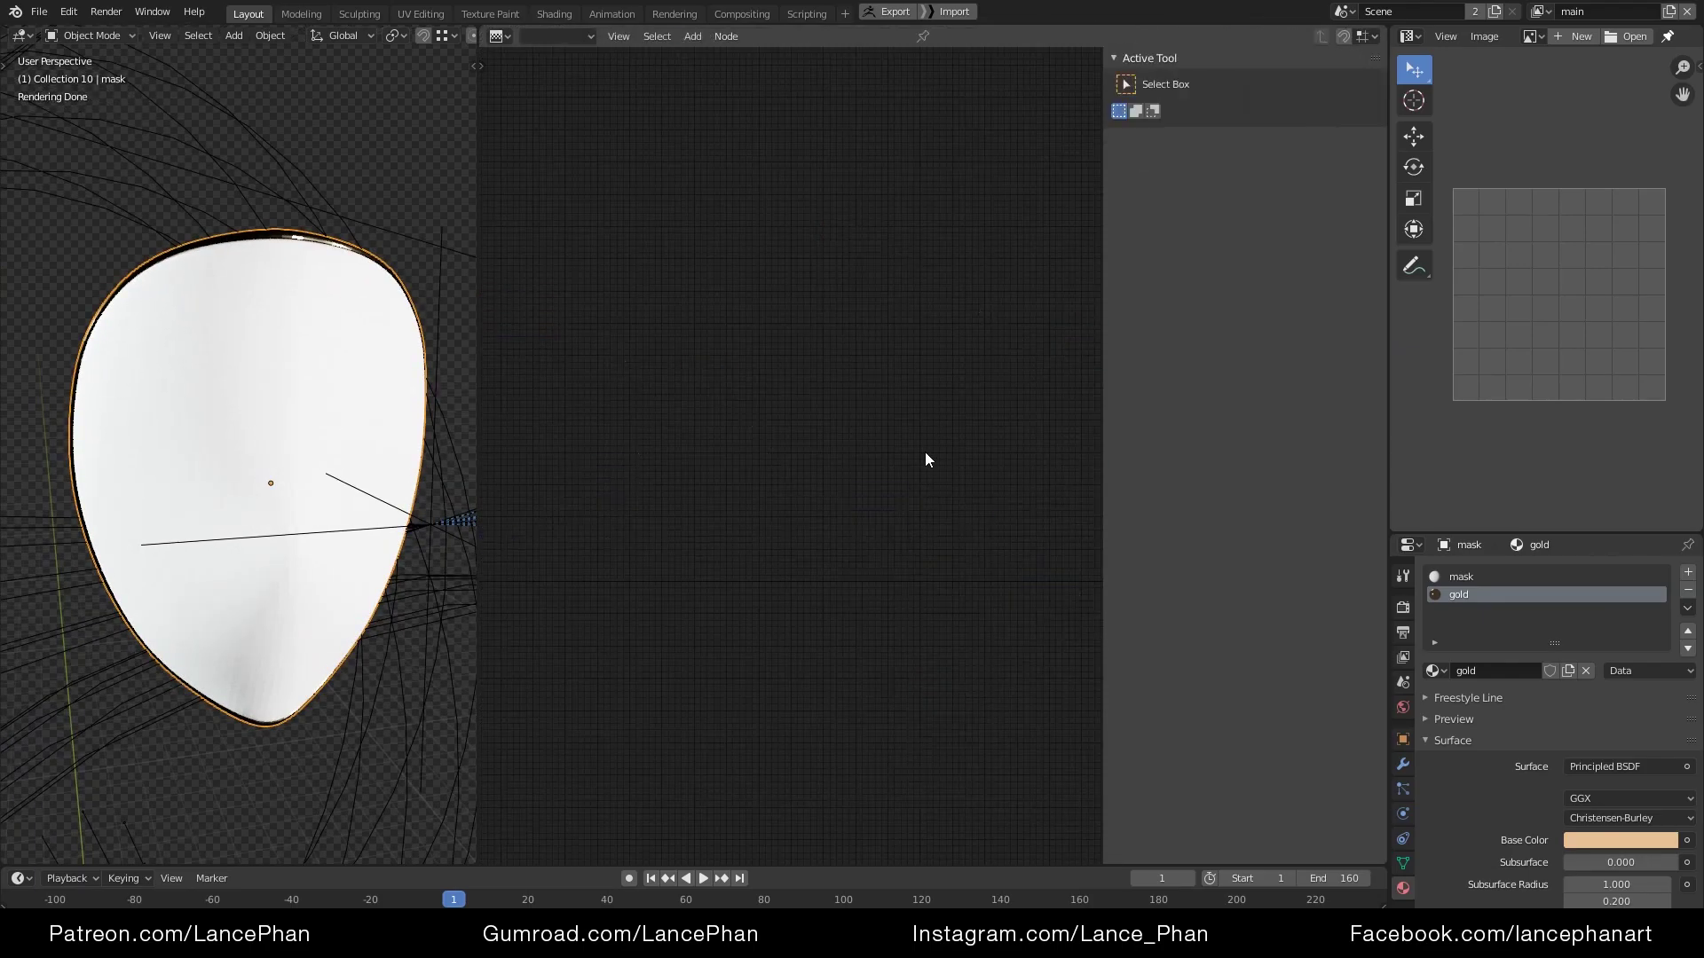
{"action": "key", "text": "shift+F3"}
{"action": "key", "text": "n"}
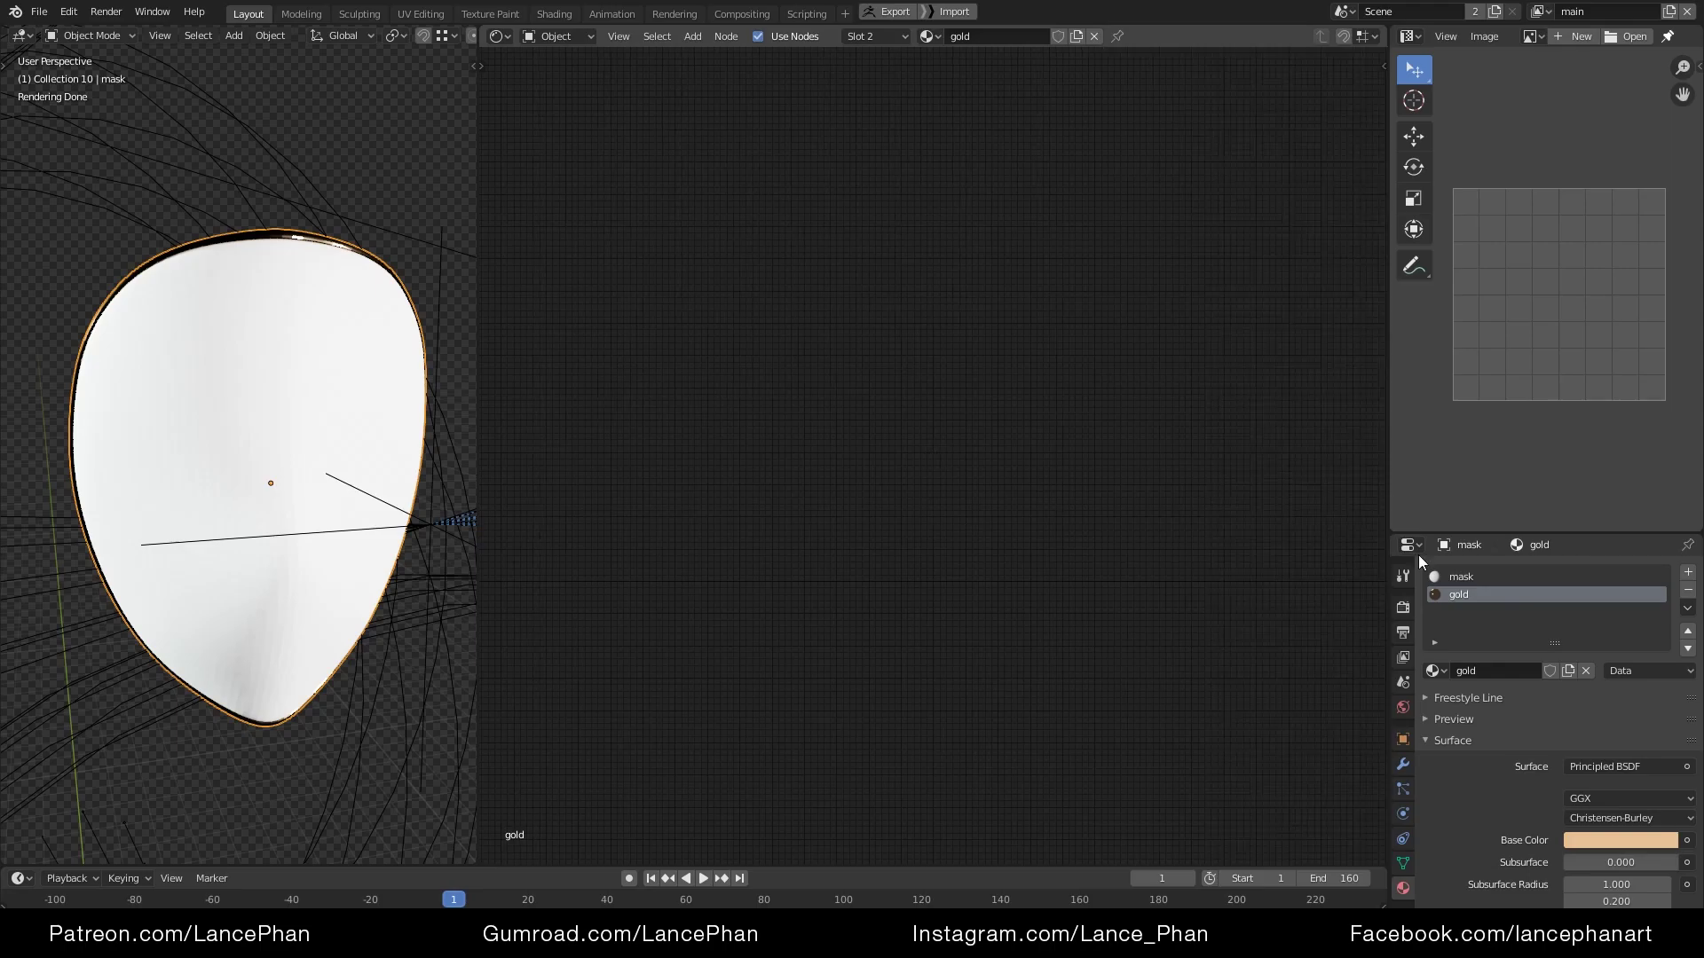
Look through the node trees of the mask's two materials, mask and gold
{"action": "left_click", "coordinate": [1468, 577]}
{"action": "left_click", "coordinate": [1459, 594]}
{"action": "middle_click_drag", "start_coordinate": [1274, 683], "coordinate": [753, 602]}
{"action": "scroll", "coordinate": [896, 578], "scroll_direction": "up", "scroll_amount": 4}
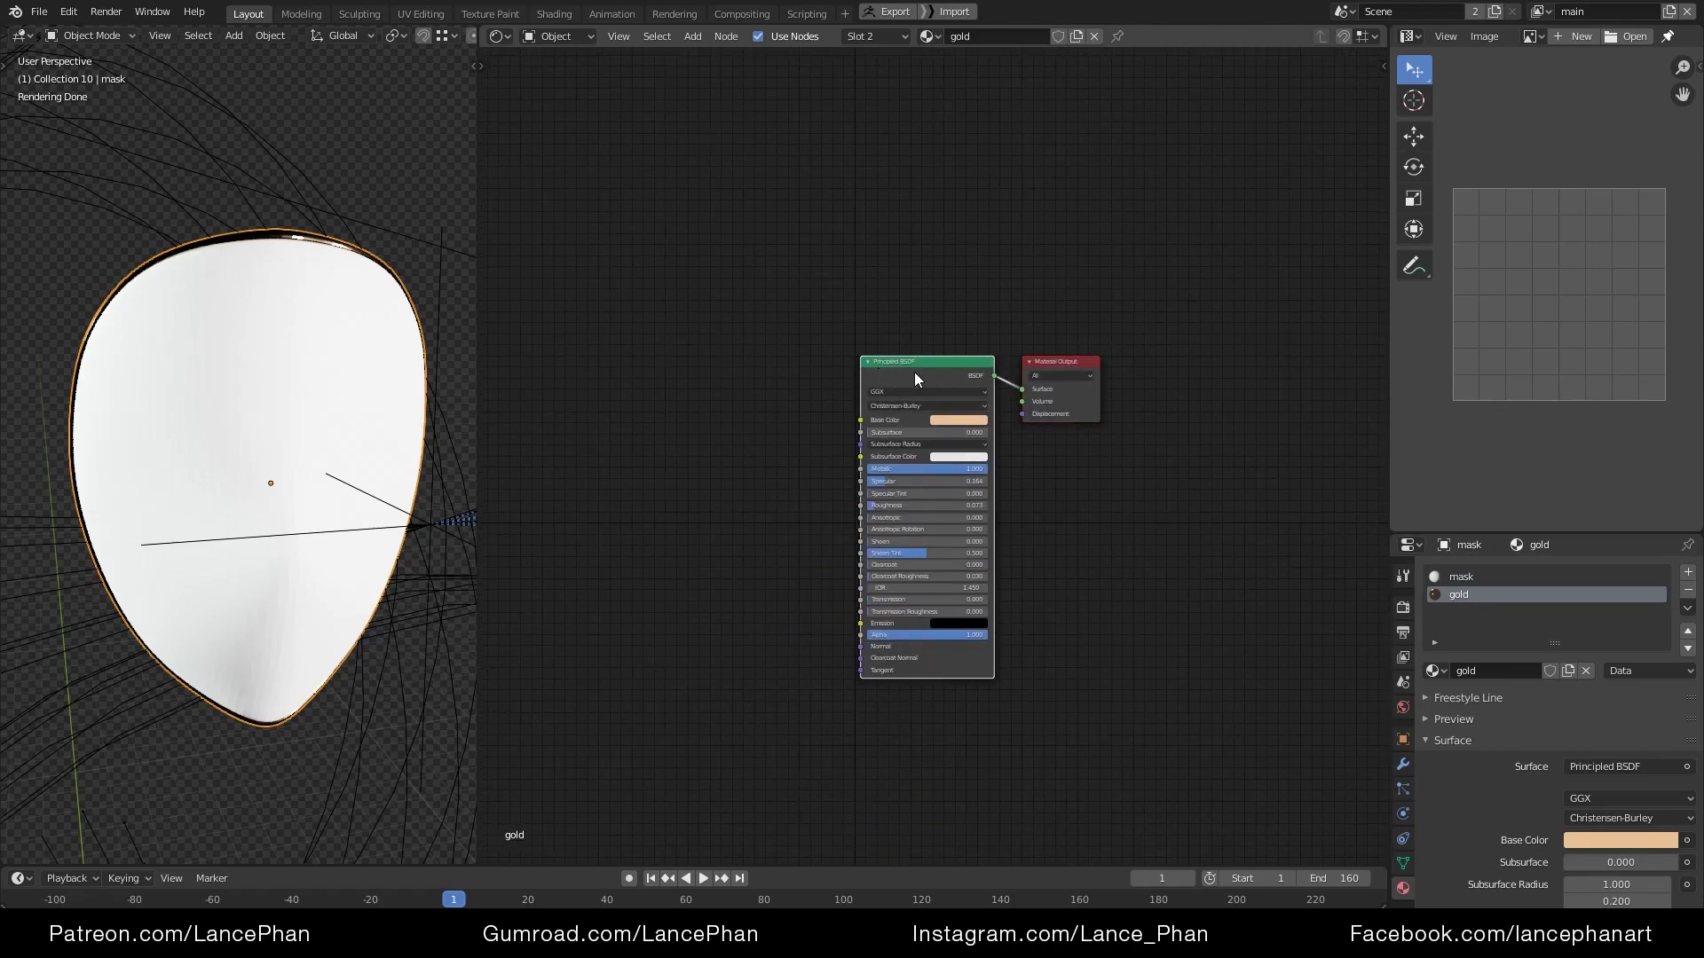
In the mask material, move the Principled BSDF node away from the Material Output and label it Plastic
{"action": "left_click", "coordinate": [1460, 576]}
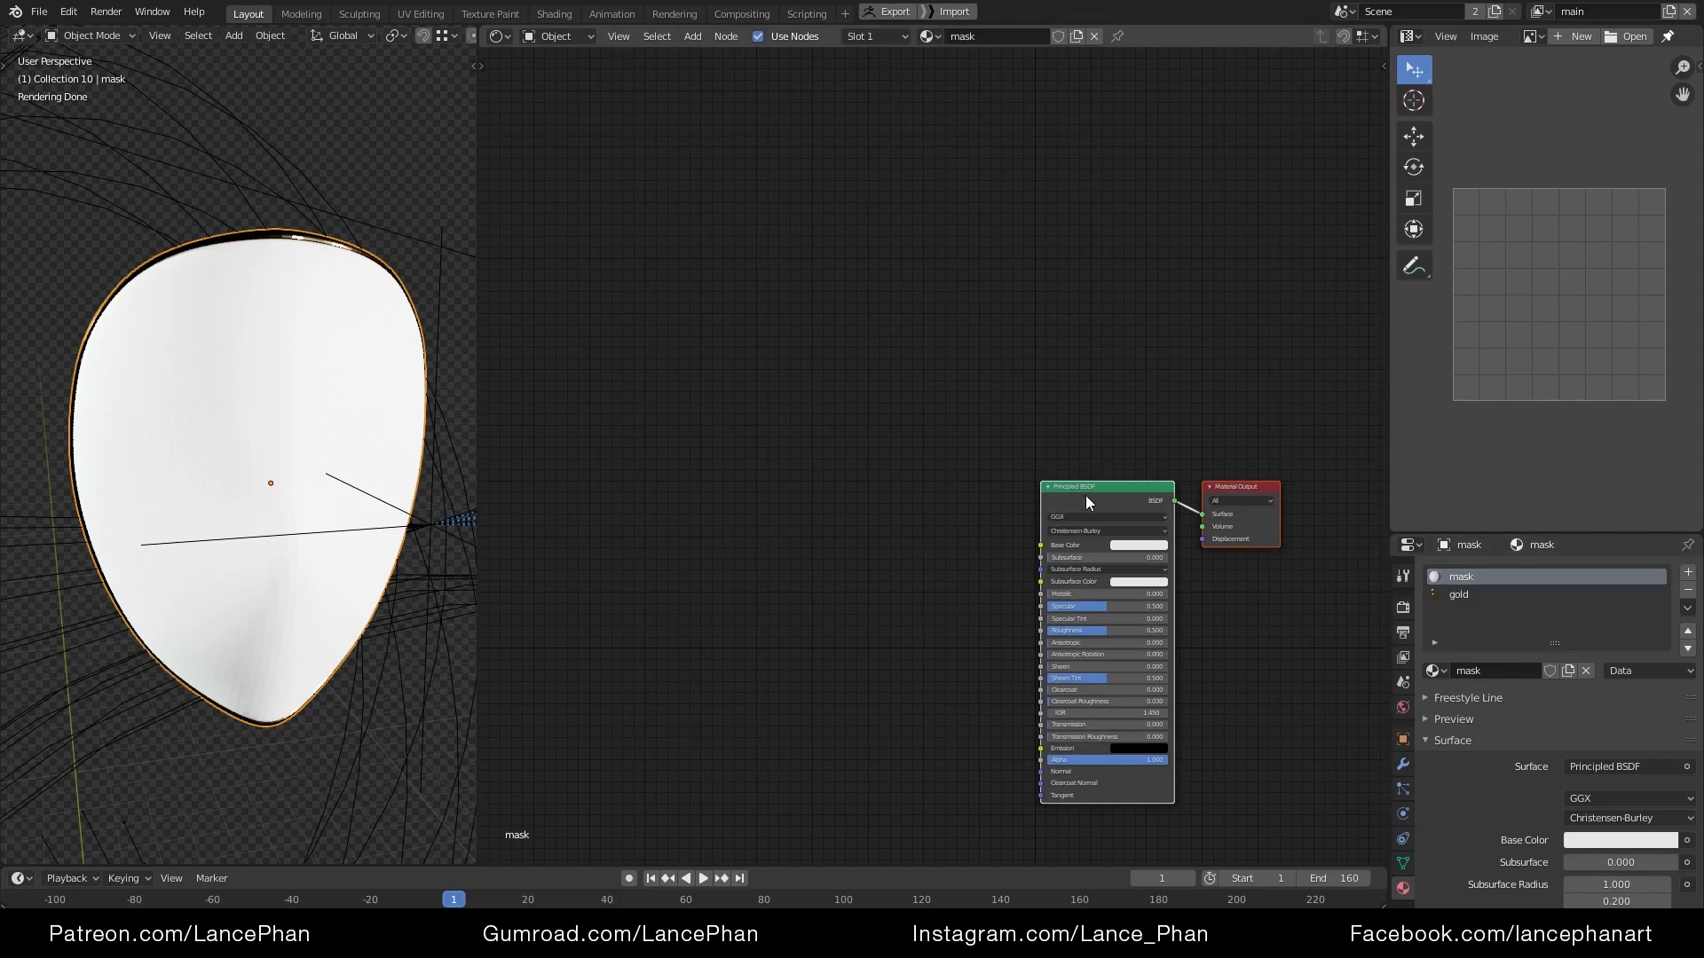
{"action": "left_click_drag", "start_coordinate": [1114, 487], "coordinate": [768, 281]}
{"action": "key", "text": "n"}
{"action": "left_click", "coordinate": [1279, 116]}
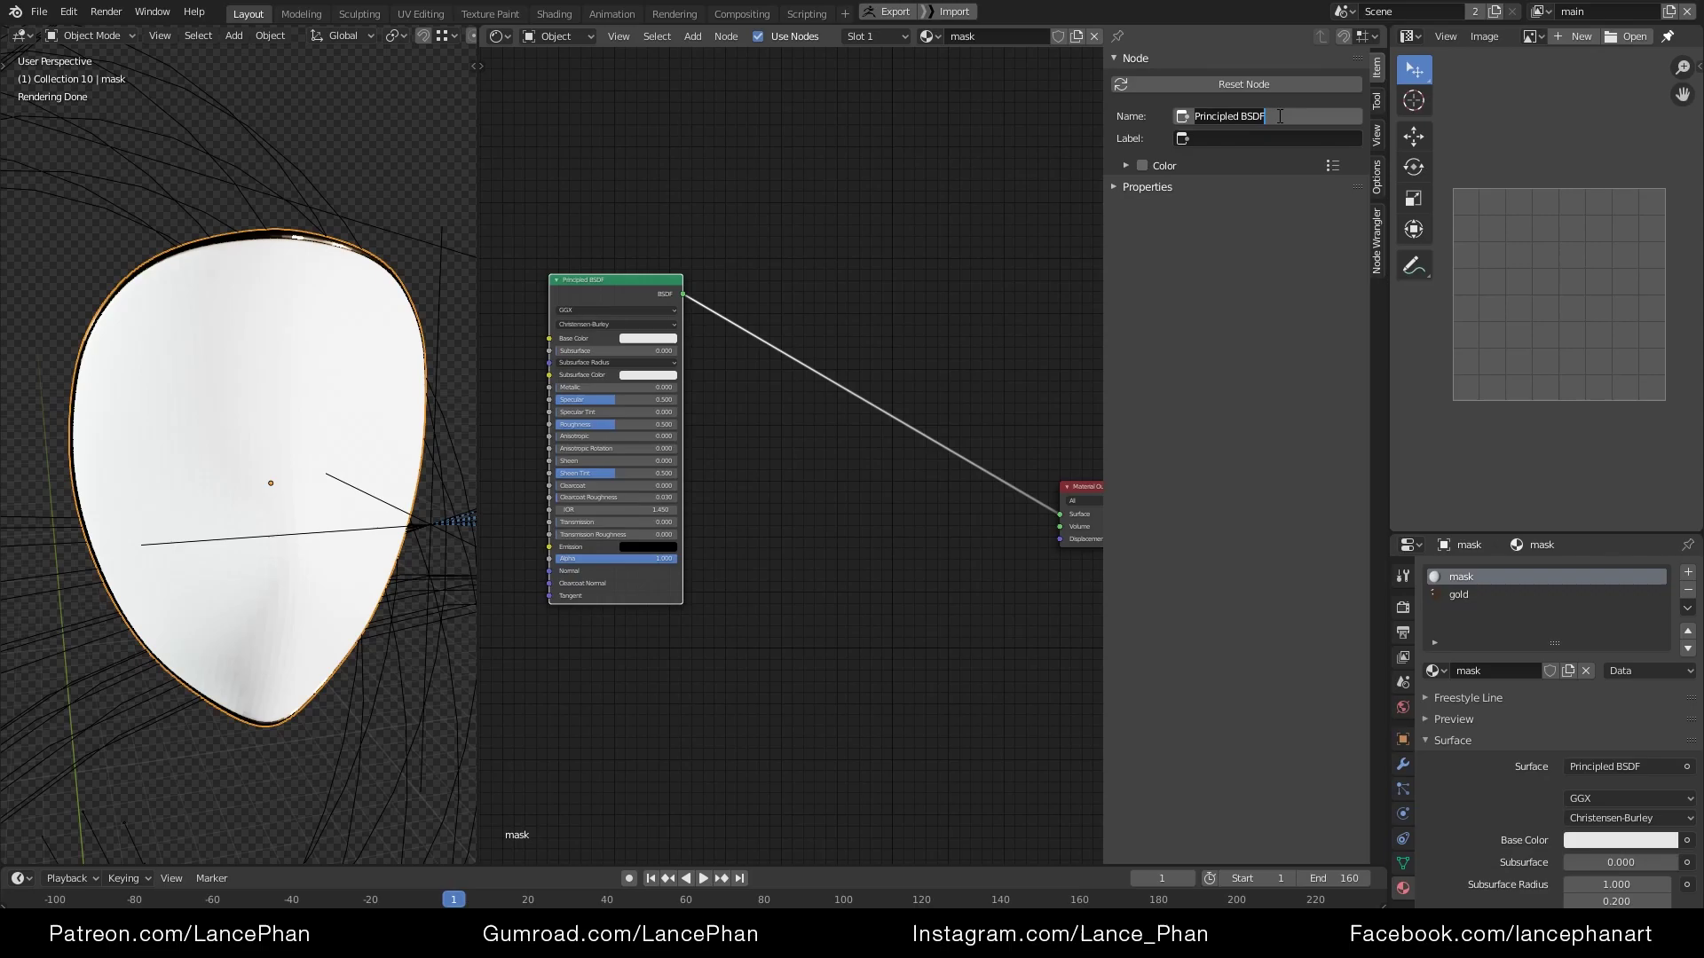
{"action": "key", "text": "Tab"}
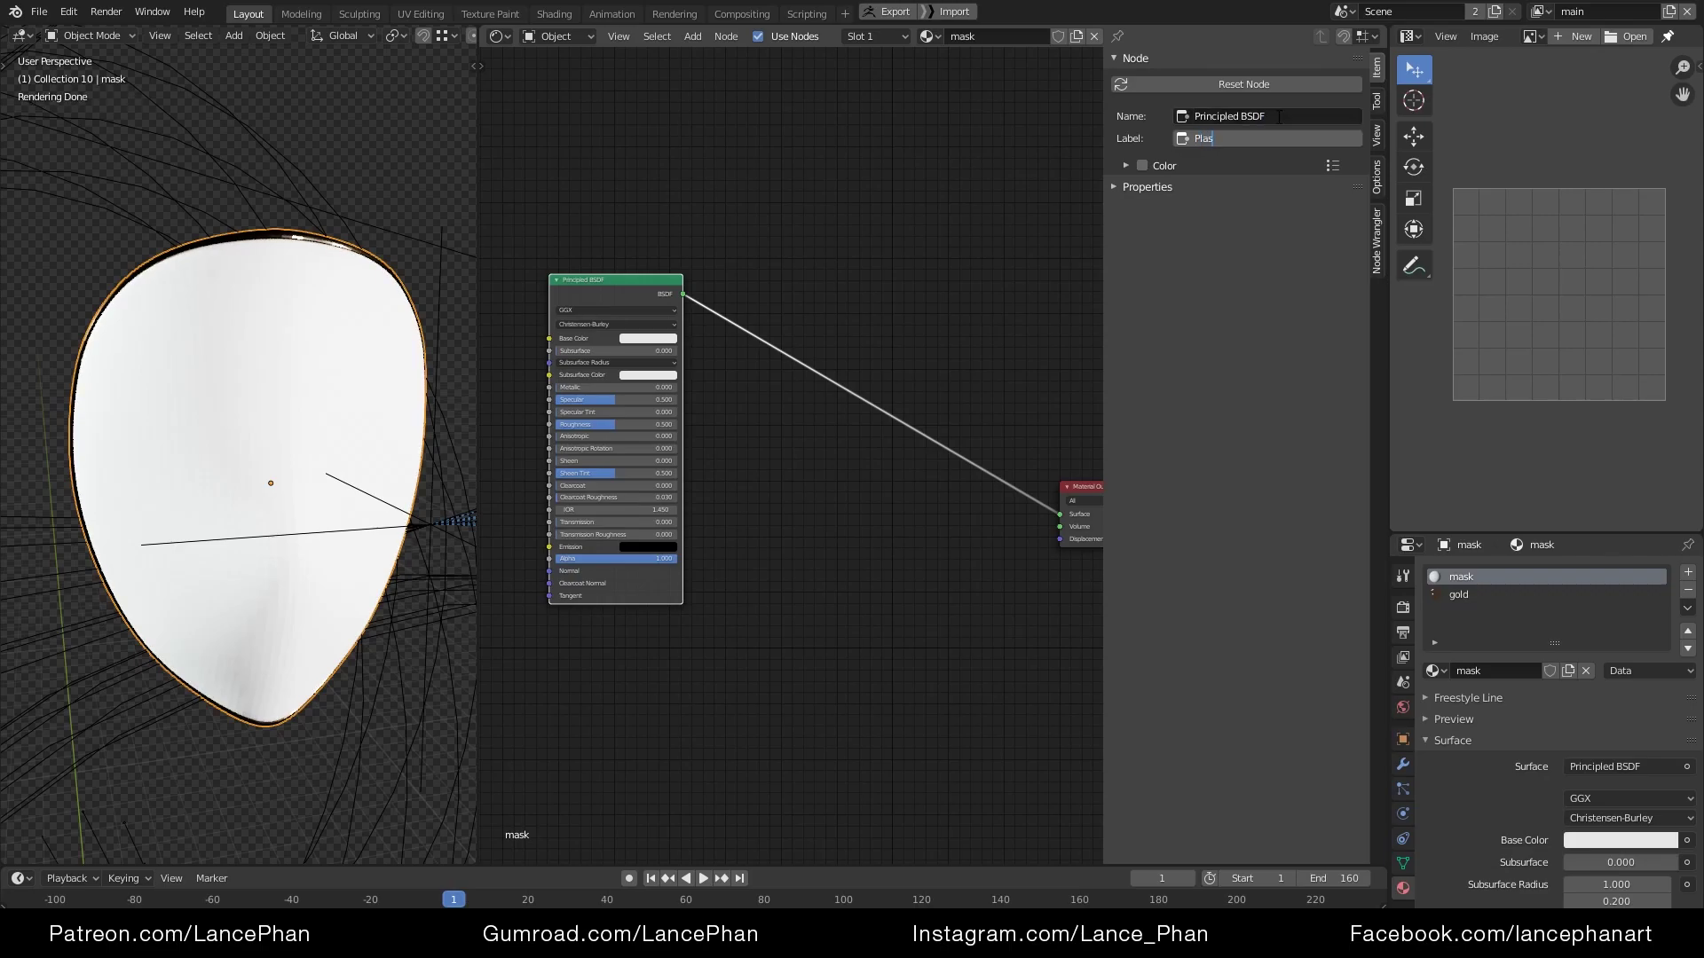
{"action": "key", "text": "Return"}
{"action": "key", "text": "n"}
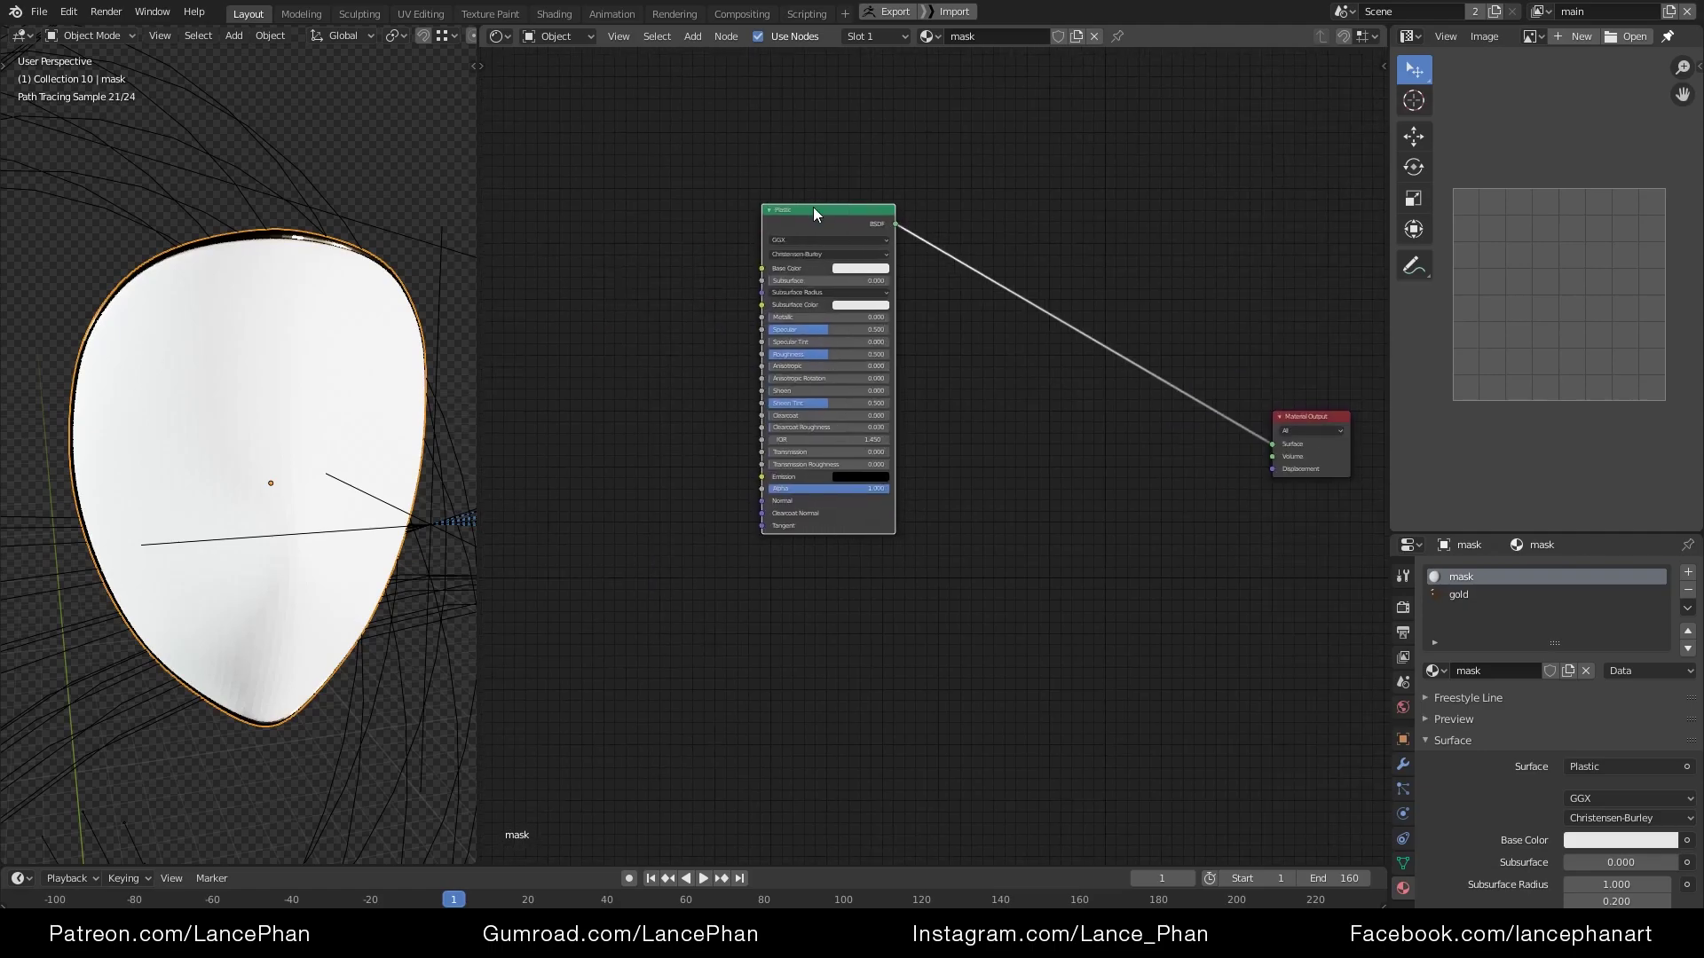
{"action": "key", "text": "shift+d"}
{"action": "left_click", "coordinate": [819, 582]}
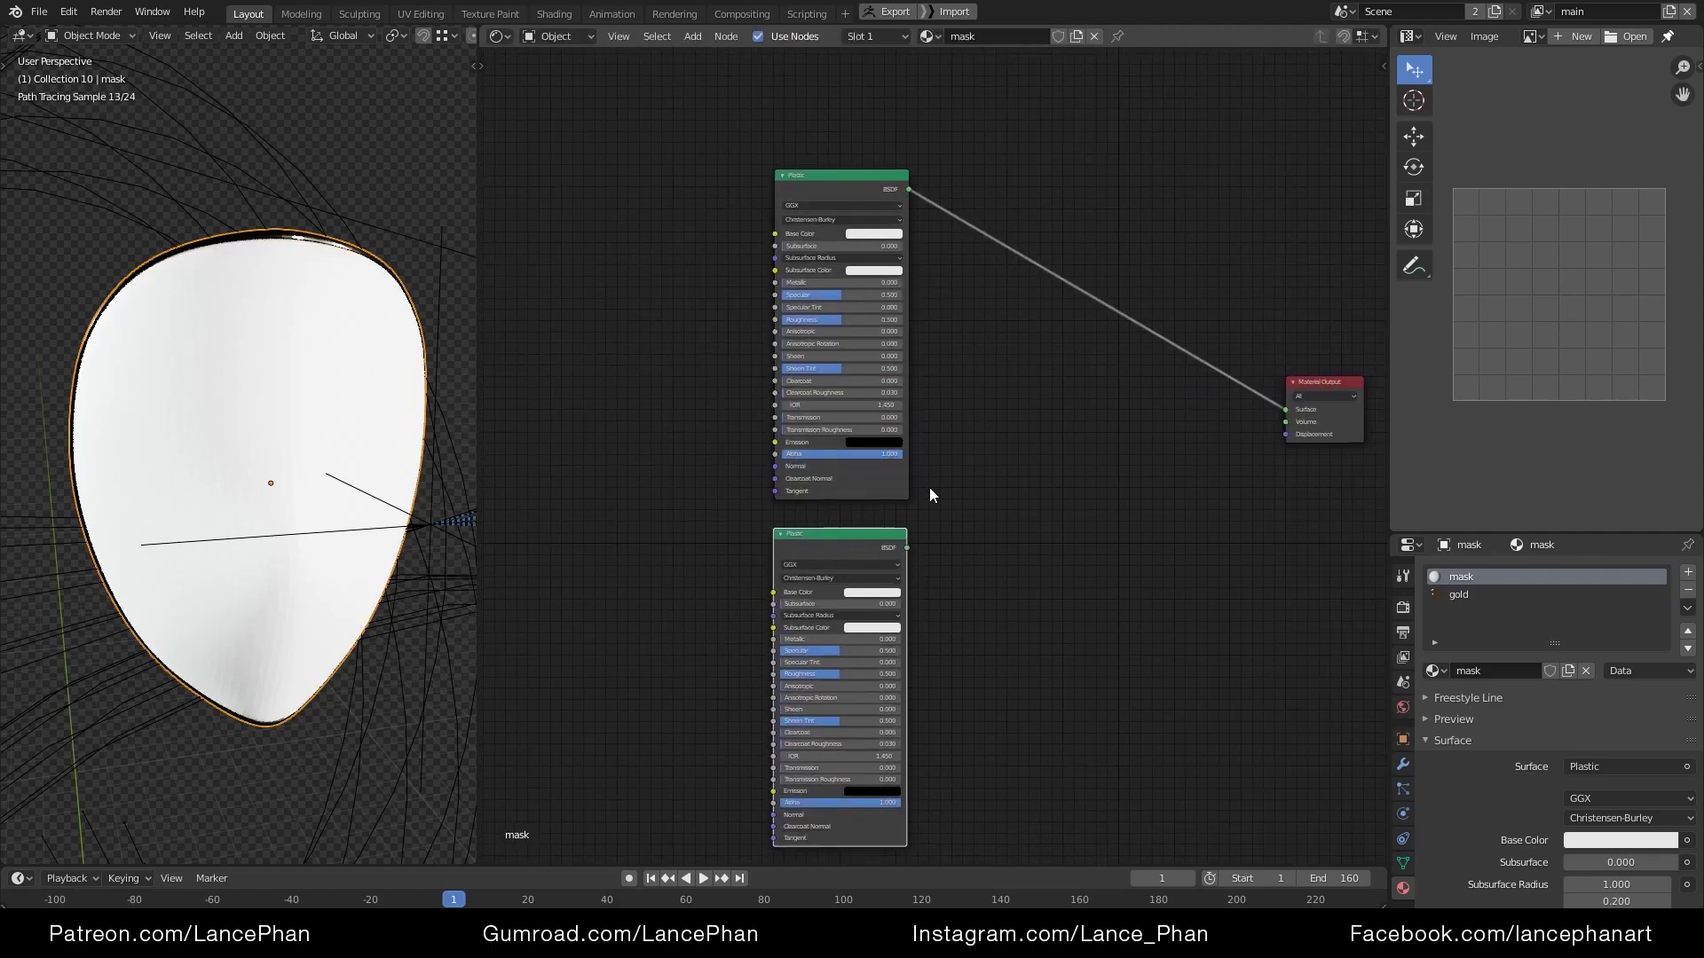
{"action": "key", "text": "x"}
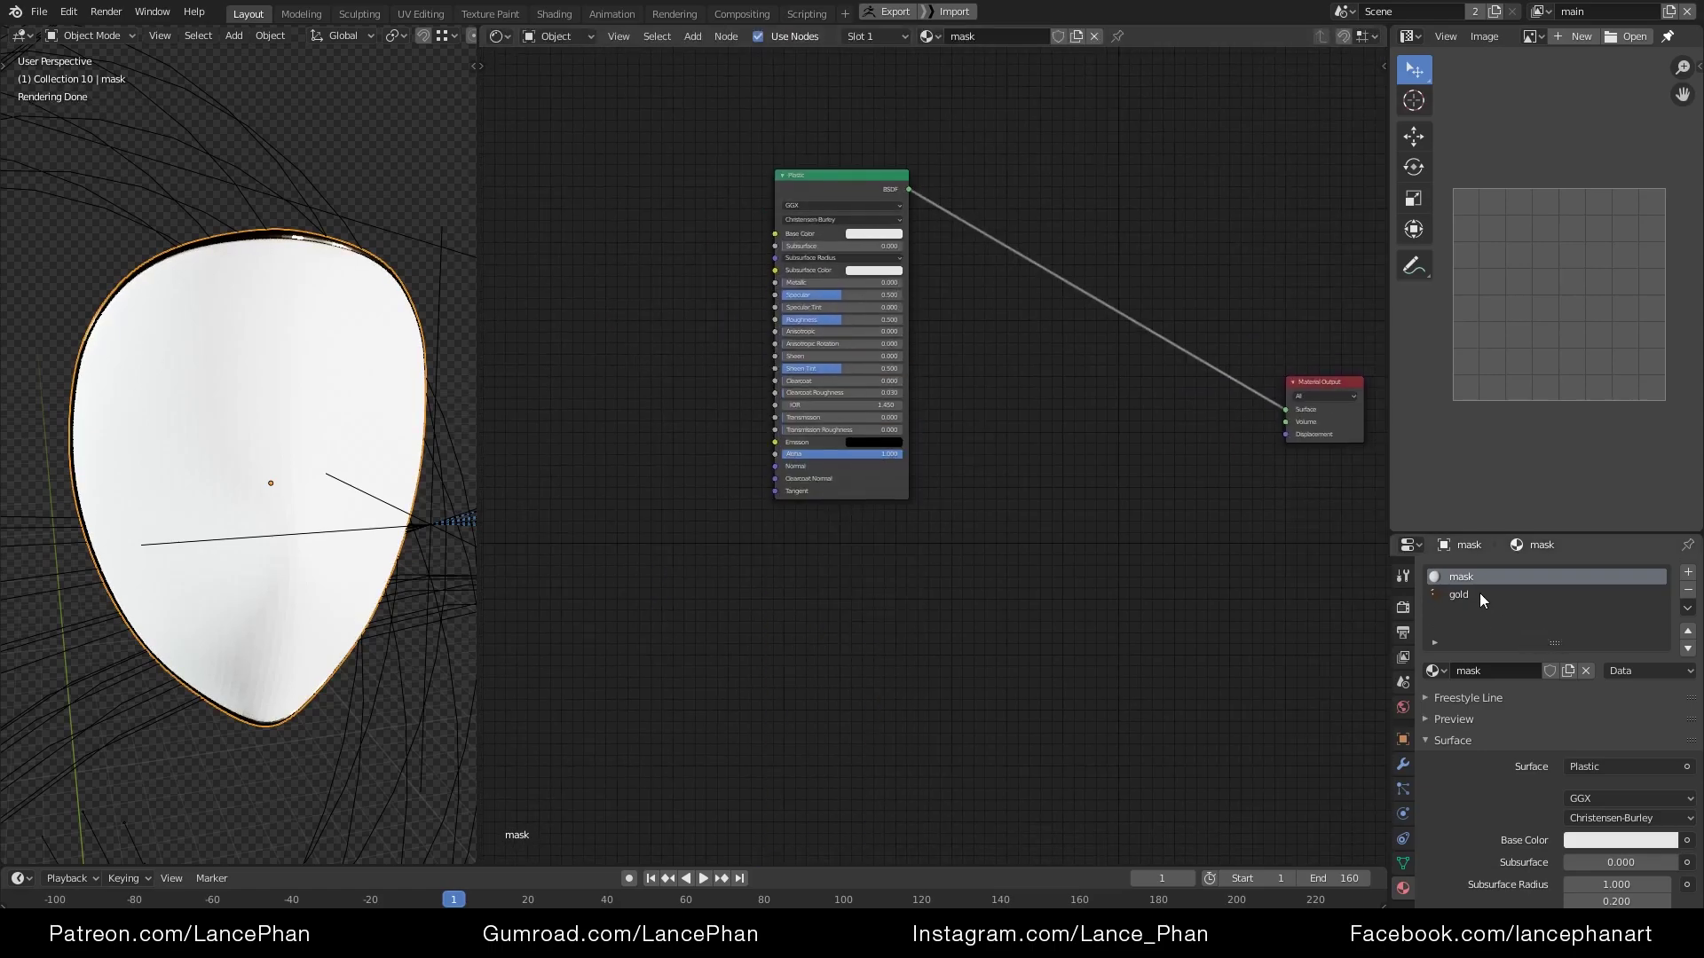
Copy the gold material's Principled BSDF node into the mask material and place it below the Plastic node
{"action": "left_click", "coordinate": [1479, 598]}
{"action": "right_click", "coordinate": [1043, 413]}
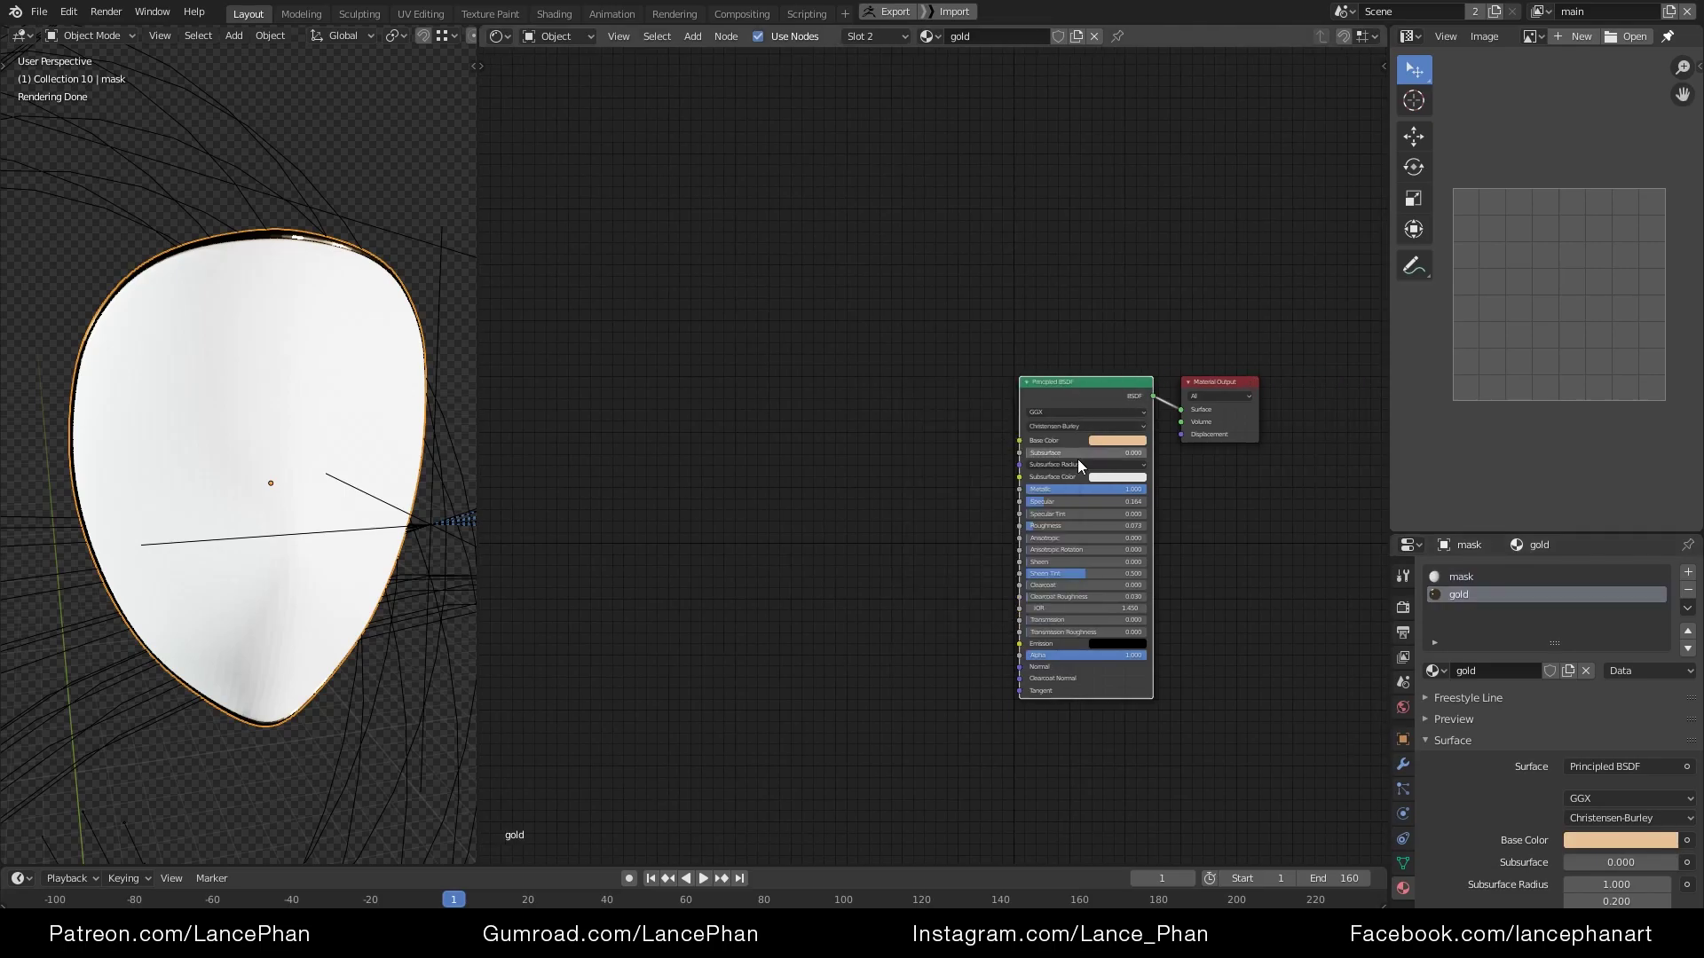
{"action": "key", "text": "ctrl+c"}
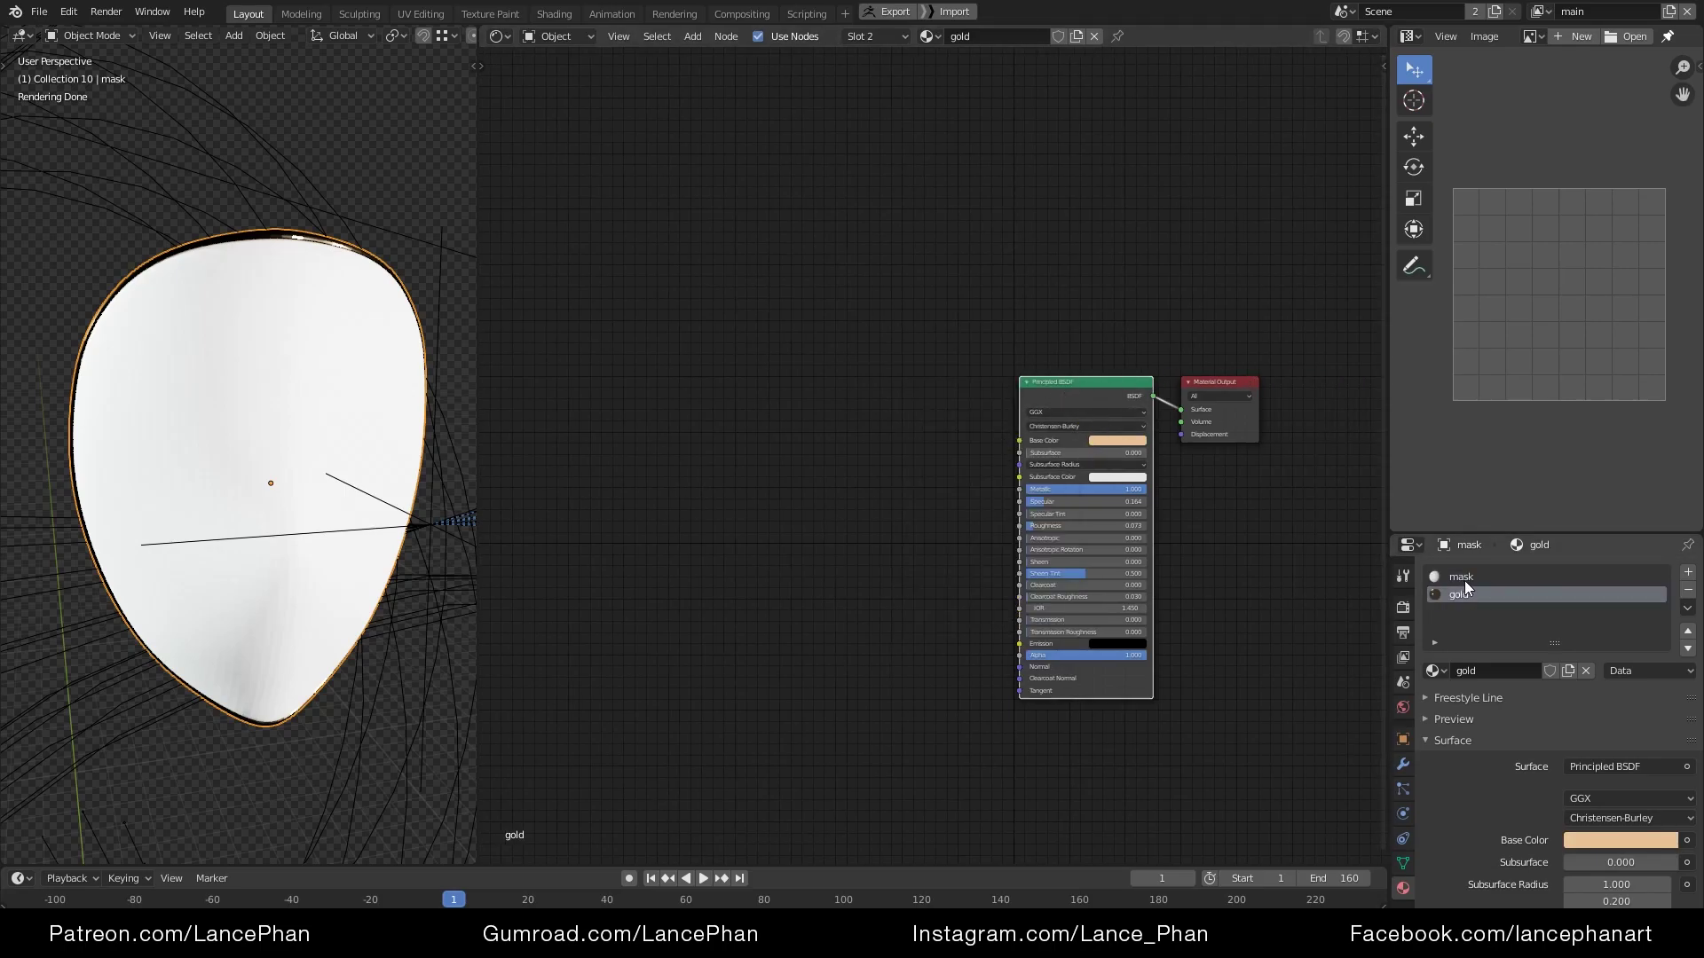
{"action": "left_click", "coordinate": [1465, 580]}
{"action": "key", "text": "ctrl+v"}
{"action": "left_click_drag", "start_coordinate": [1245, 306], "coordinate": [893, 443]}
{"action": "middle_click_drag", "start_coordinate": [894, 443], "coordinate": [737, 518]}
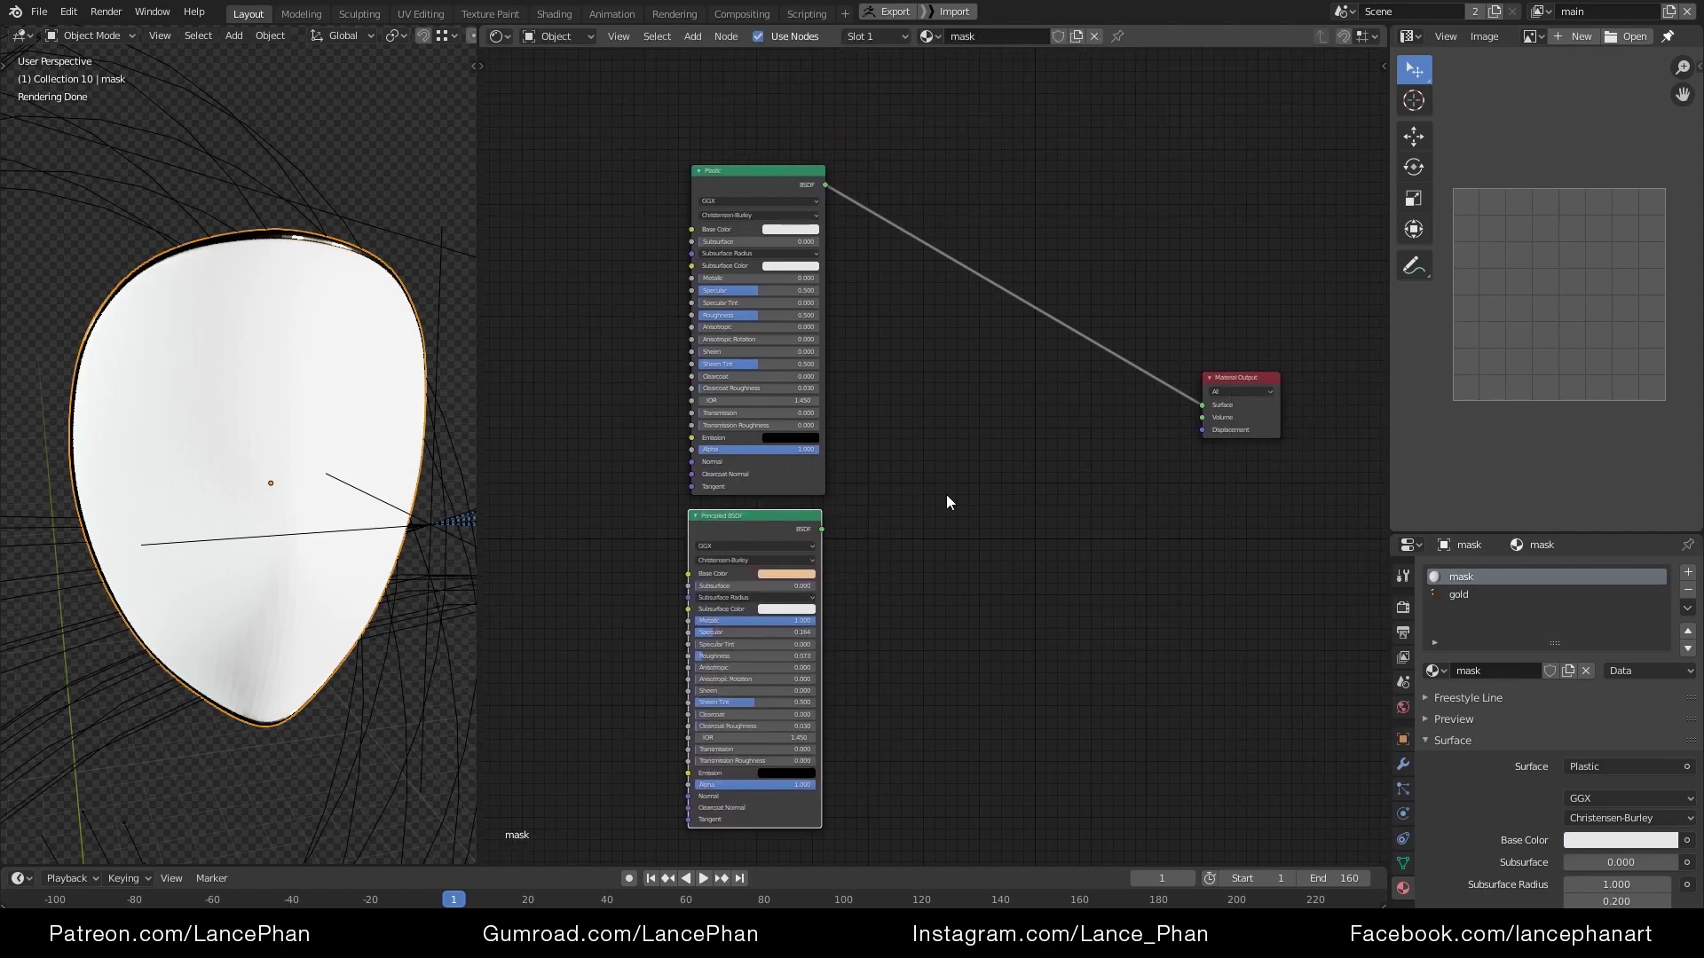
Combine the Plastic and gold-coloured shaders through a Mix Shader feeding the Material Output, and rearrange the two shader nodes
{"action": "right_click_drag", "start_coordinate": [781, 559], "coordinate": [779, 339], "text": "ctrl+shift"}
{"action": "key", "text": "g"}
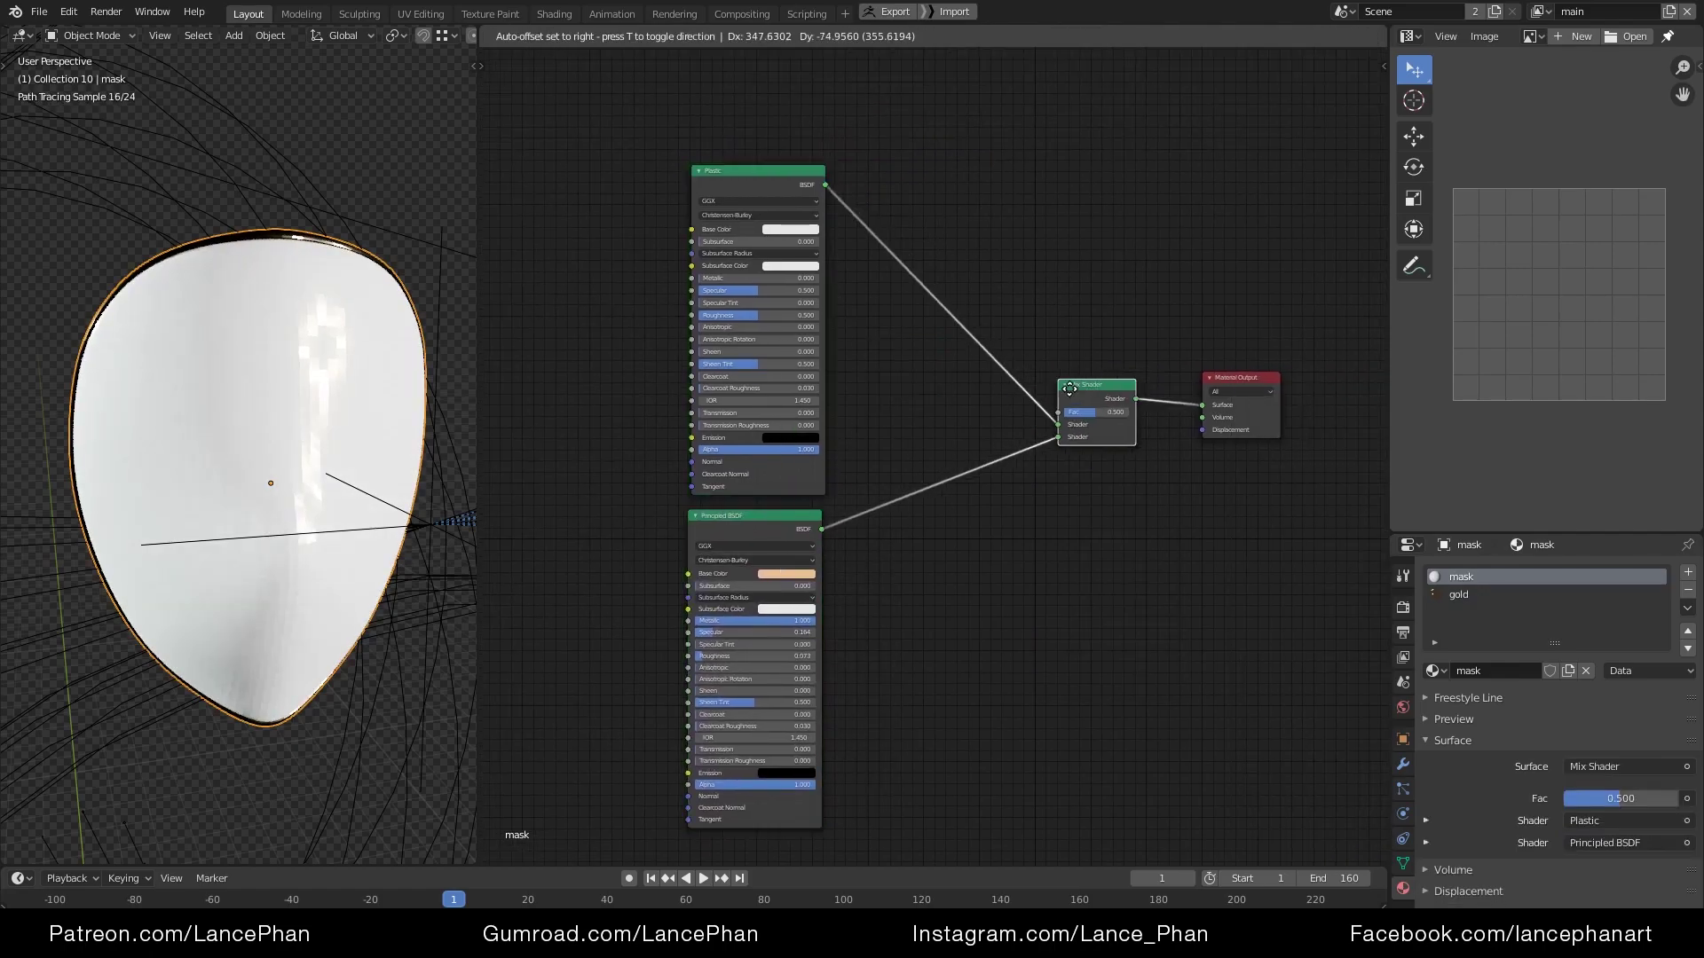
{"action": "left_click", "coordinate": [1252, 394]}
{"action": "middle_click_drag", "start_coordinate": [931, 400], "coordinate": [1023, 602]}
{"action": "left_click_drag", "start_coordinate": [850, 373], "coordinate": [724, 546]}
{"action": "left_click_drag", "start_coordinate": [846, 717], "coordinate": [876, 627]}
{"action": "middle_click_drag", "start_coordinate": [777, 384], "coordinate": [843, 439]}
Add an Image Texture node above the Plastic node, give it a new image named ornament, and connect it to the Mix Shader's Fac
{"action": "key", "text": "shift+a"}
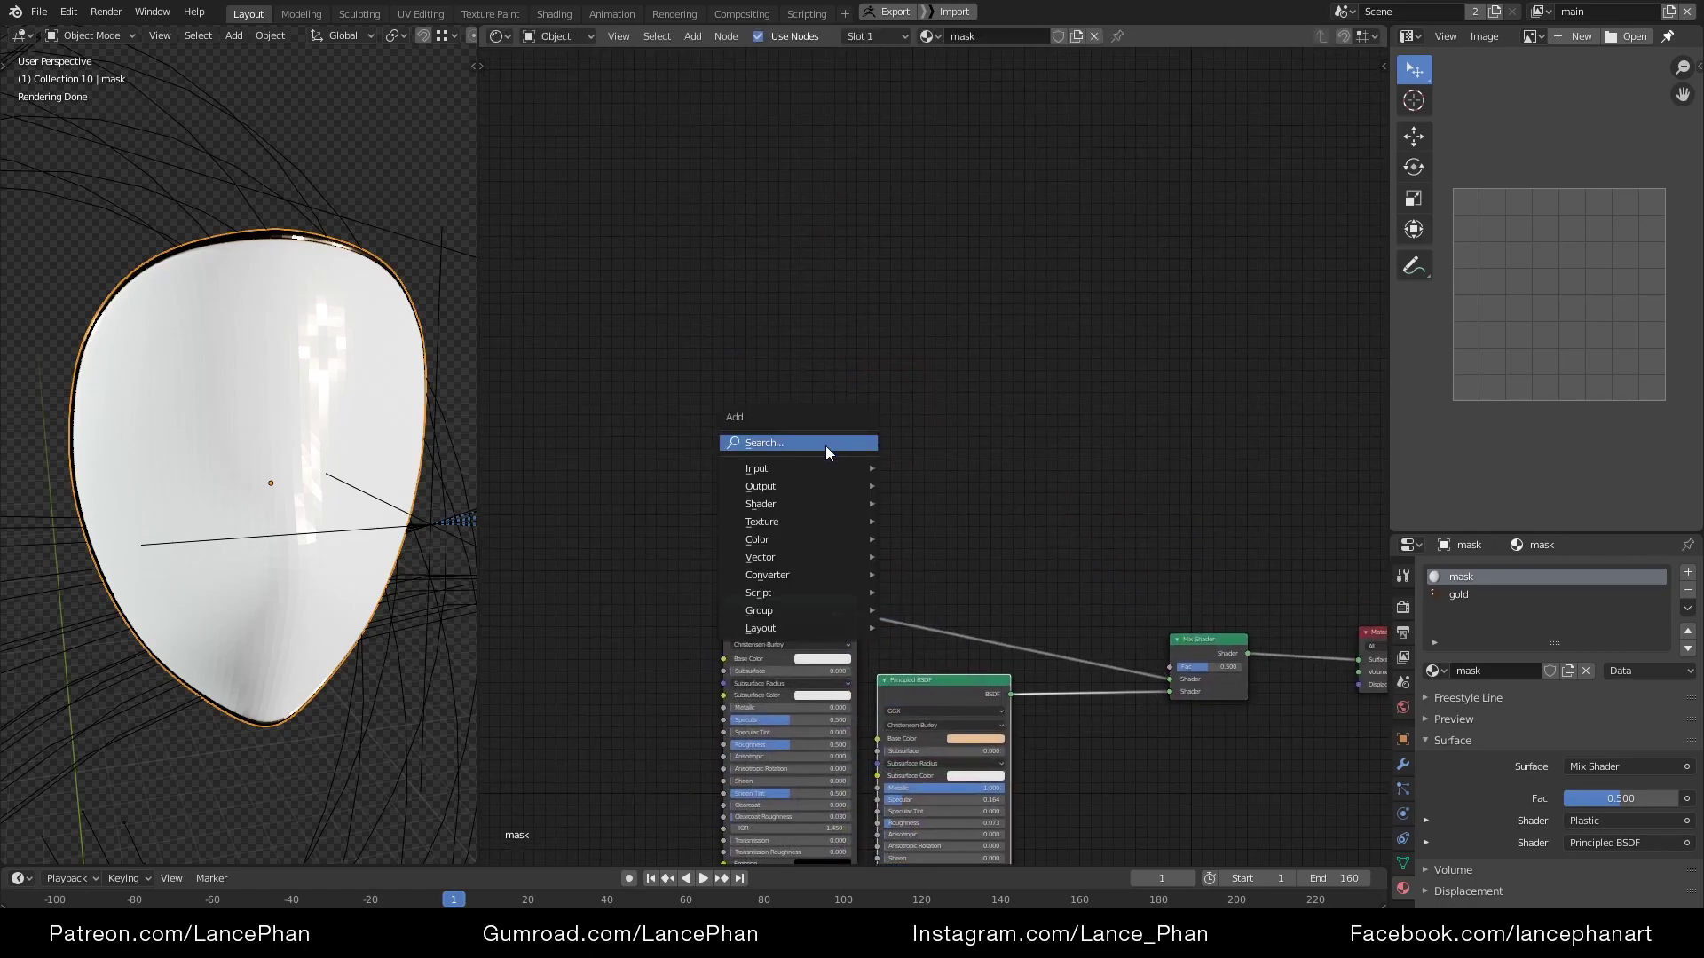
{"action": "mouse_move", "coordinate": [807, 522]}
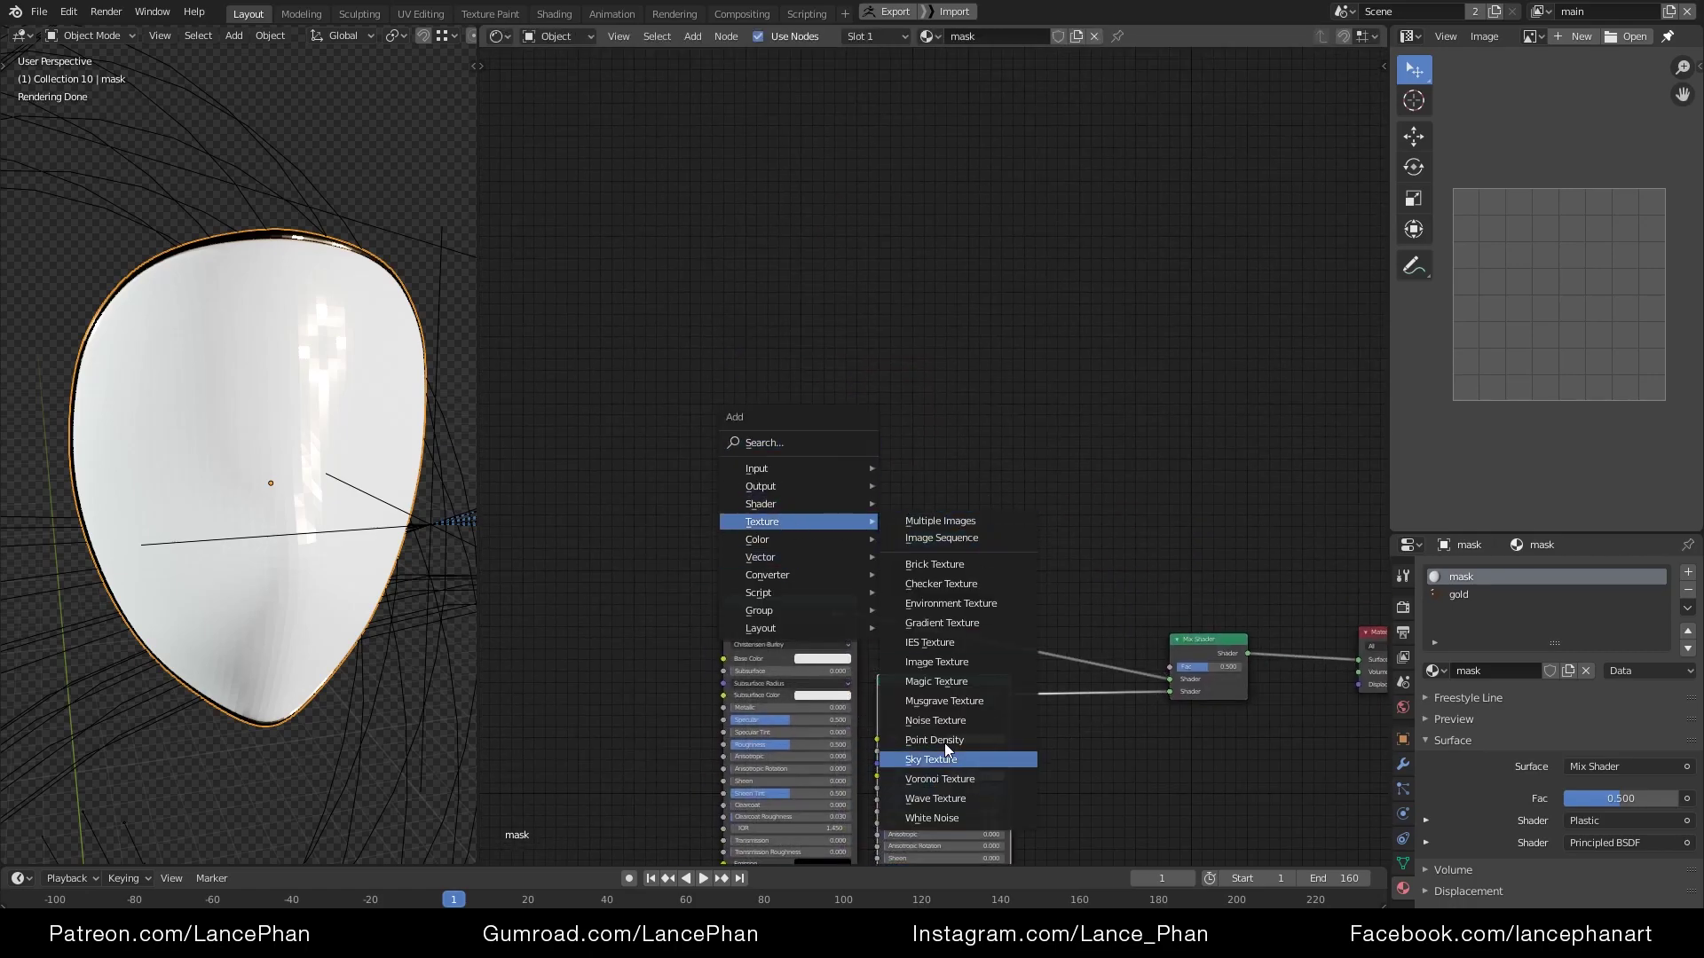
{"action": "left_click", "coordinate": [937, 662]}
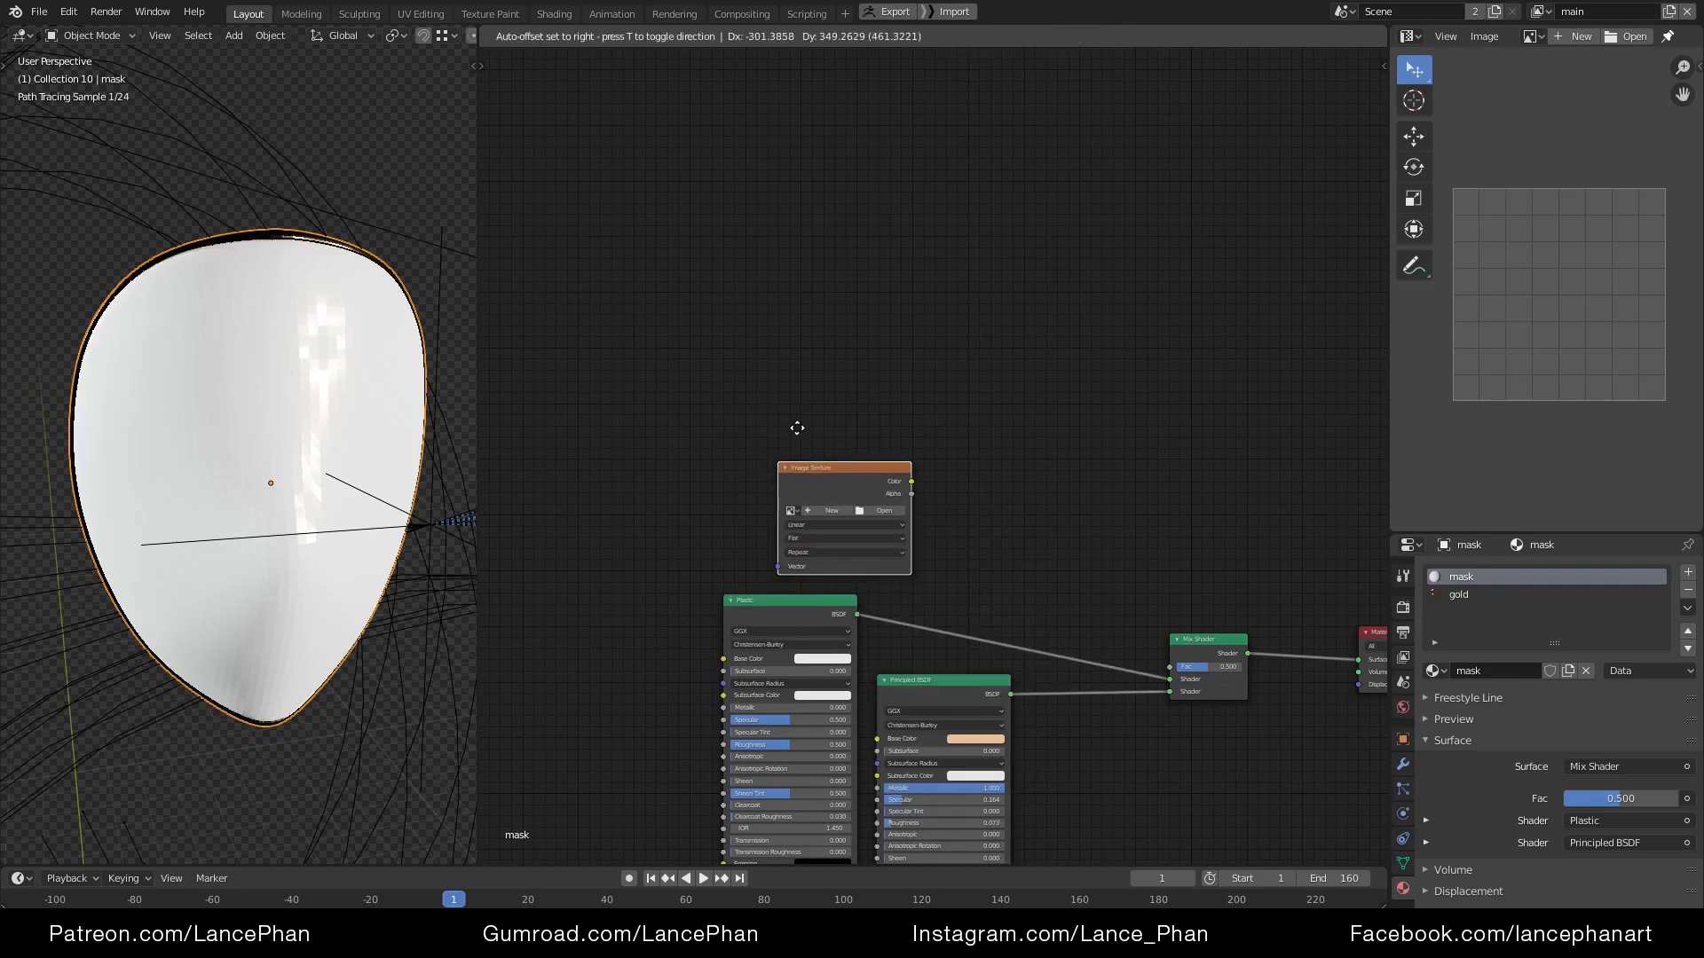
{"action": "left_click", "coordinate": [865, 436]}
{"action": "scroll", "coordinate": [1020, 560], "scroll_direction": "up", "scroll_amount": 2}
{"action": "middle_click_drag", "start_coordinate": [1012, 512], "coordinate": [943, 475]}
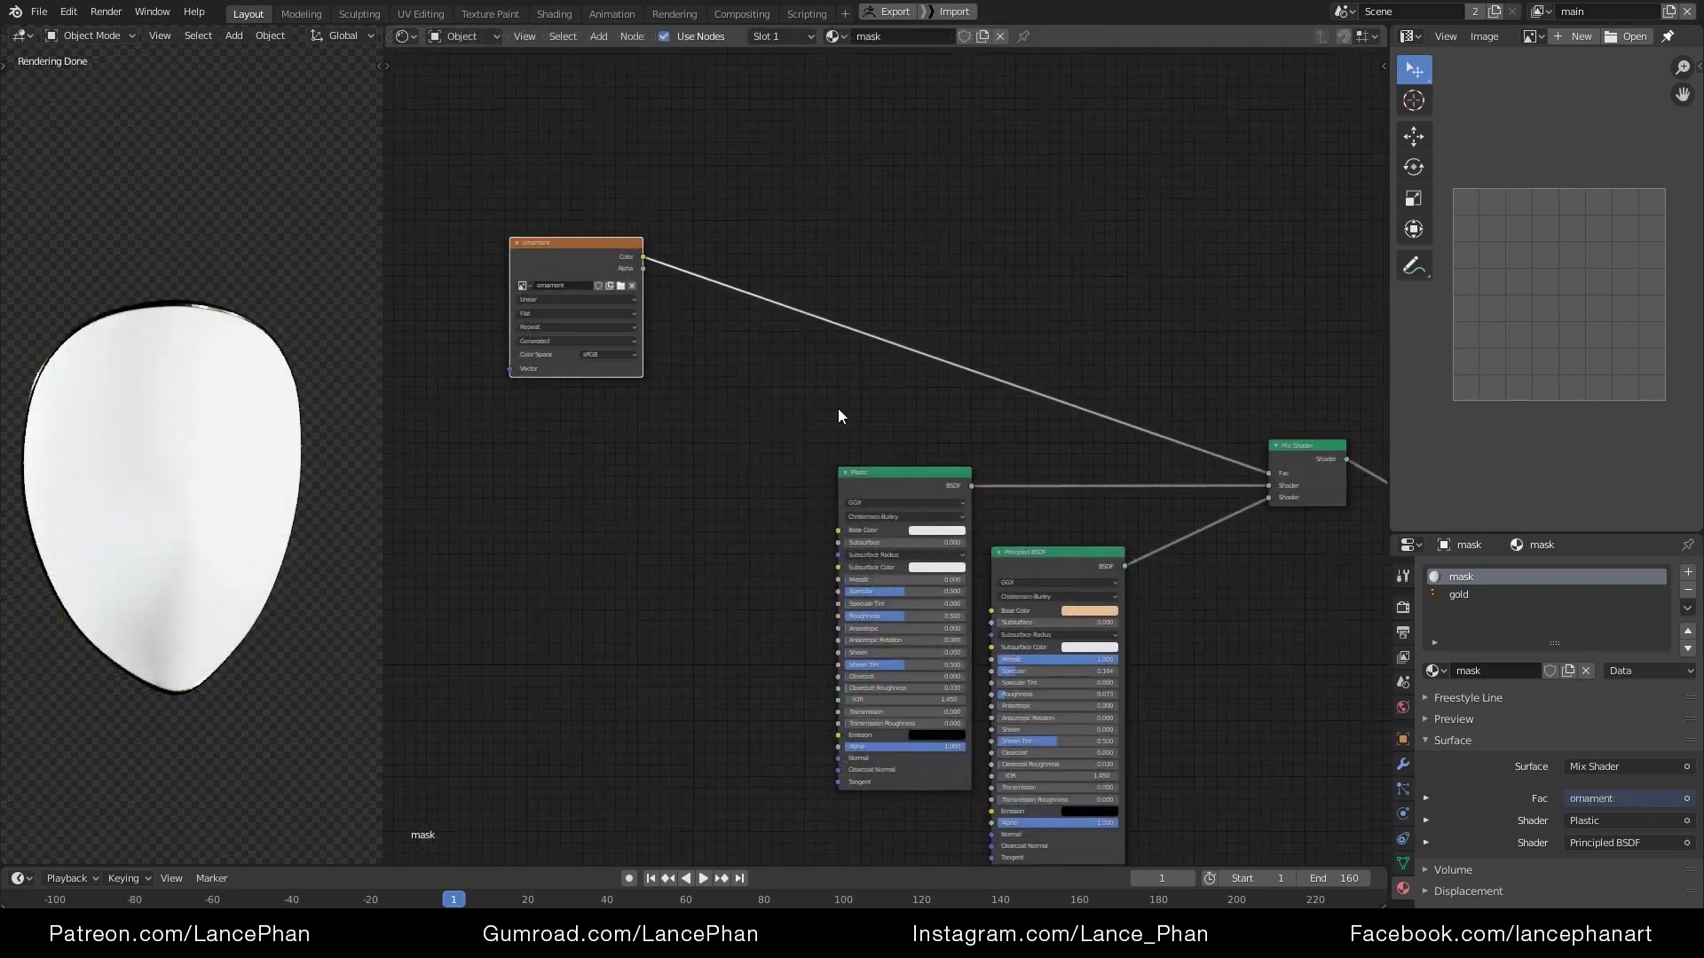
{"action": "key", "text": "shift+a"}
{"action": "mouse_move", "coordinate": [789, 413]}
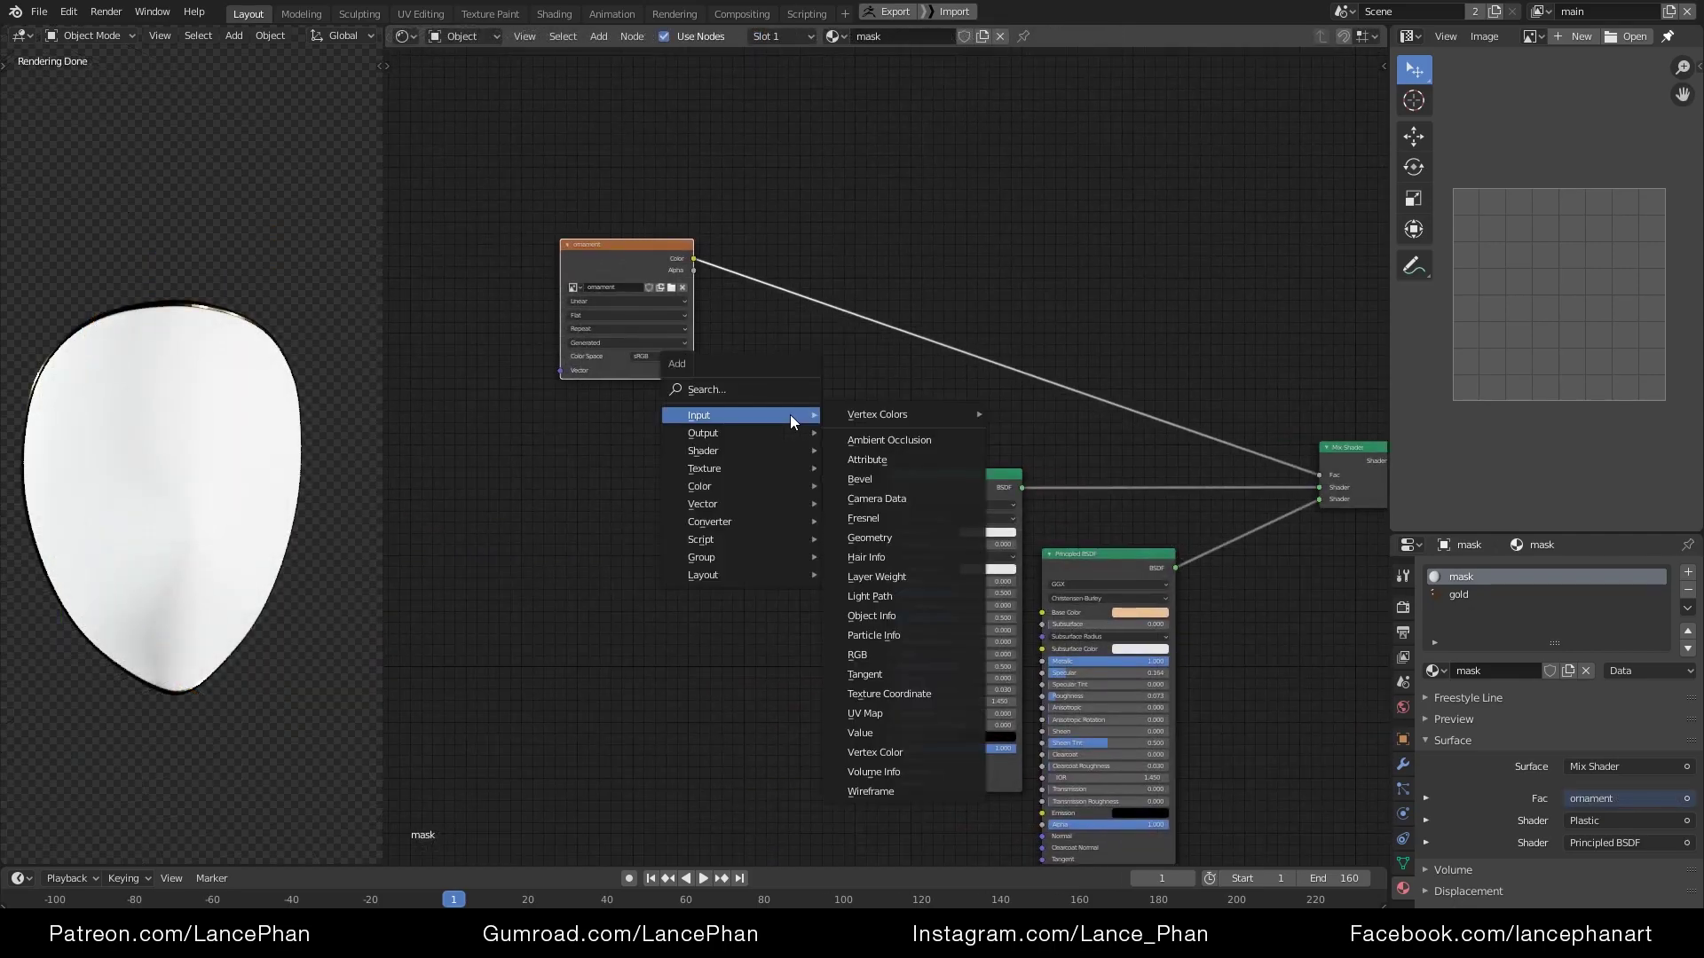
{"action": "mouse_move", "coordinate": [710, 504]}
{"action": "left_click", "coordinate": [900, 500]}
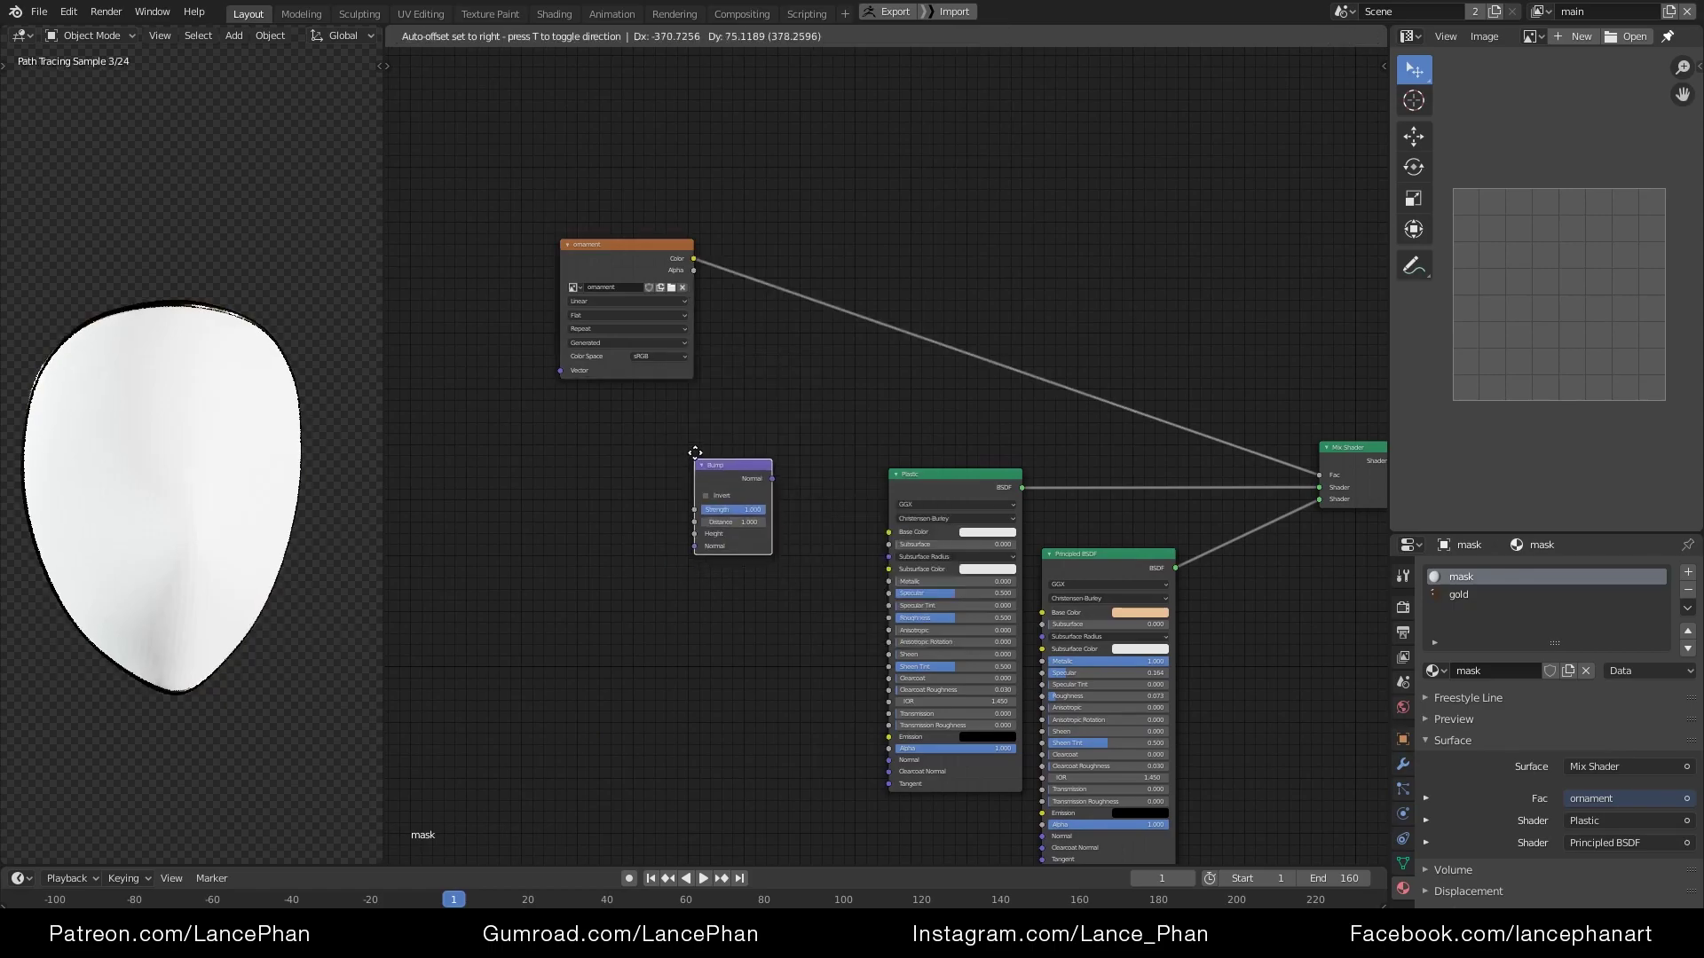
{"action": "left_click", "coordinate": [694, 453]}
{"action": "left_click_drag", "start_coordinate": [615, 243], "coordinate": [703, 519]}
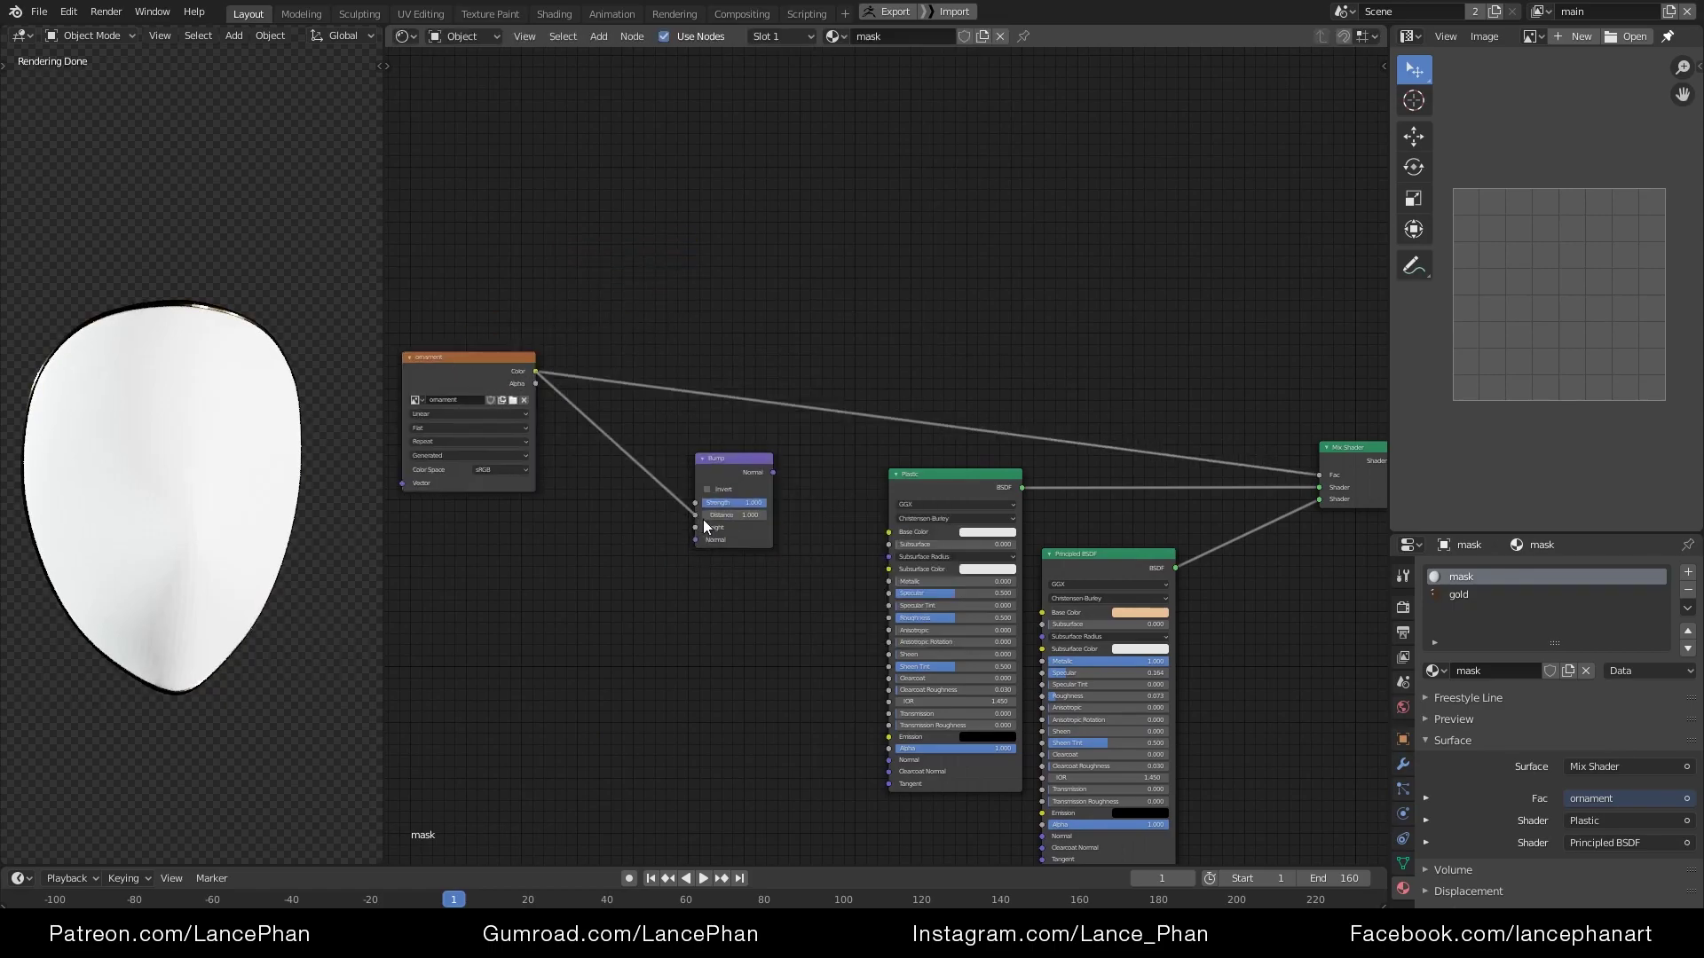
{"action": "left_click_drag", "start_coordinate": [759, 458], "coordinate": [888, 759]}
{"action": "left_click_drag", "start_coordinate": [724, 623], "coordinate": [1109, 850]}
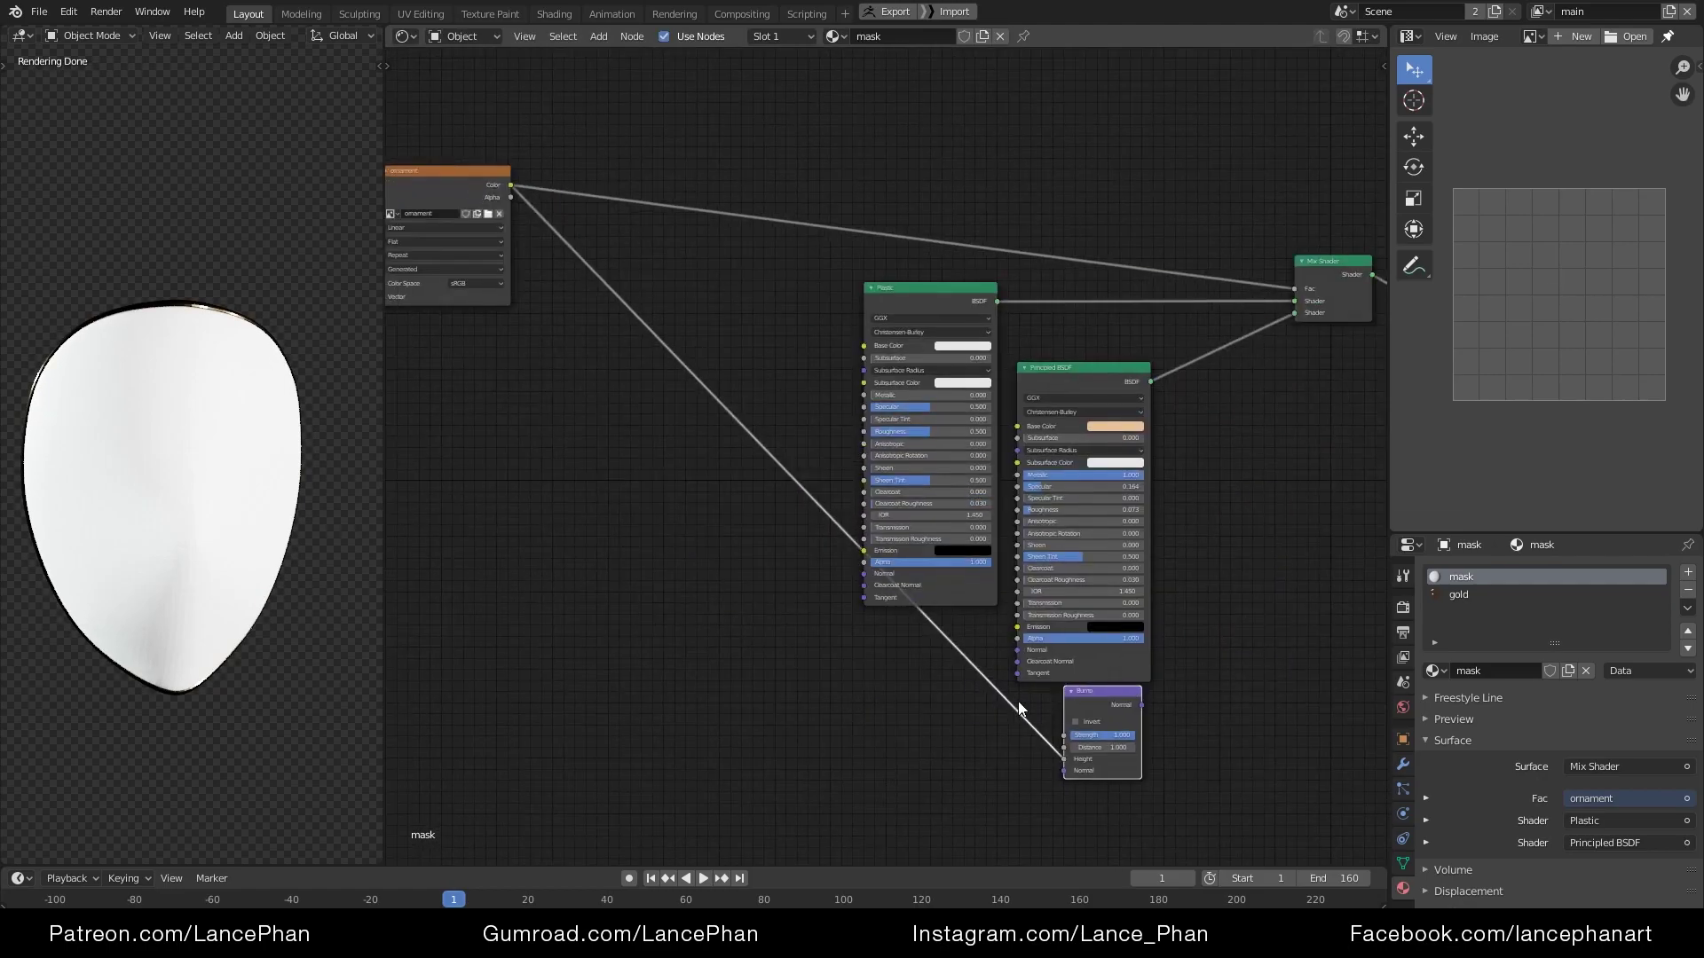
{"action": "key", "text": "x"}
Add a Displacement node with its Height fed by the ornament texture and connect it to the Material Output's Displacement input
{"action": "key", "text": "shift+a"}
{"action": "mouse_move", "coordinate": [758, 514]}
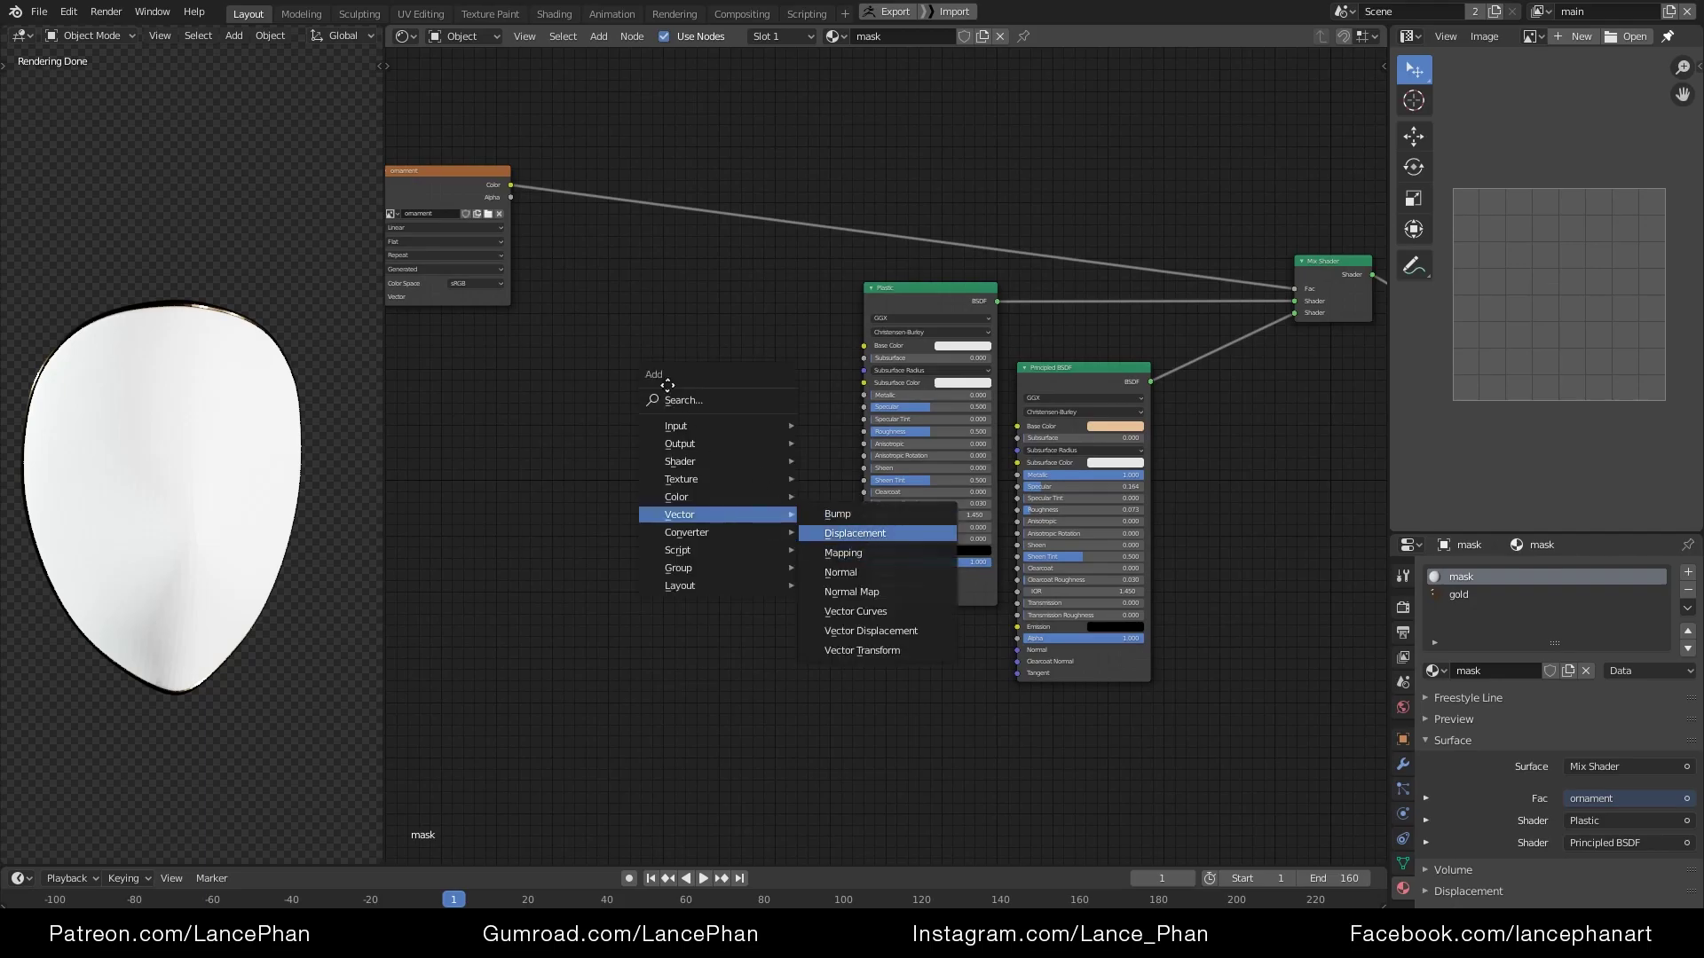
{"action": "left_click", "coordinate": [854, 532]}
{"action": "left_click", "coordinate": [667, 304]}
{"action": "right_click_drag", "start_coordinate": [502, 205], "coordinate": [698, 387], "text": "alt"}
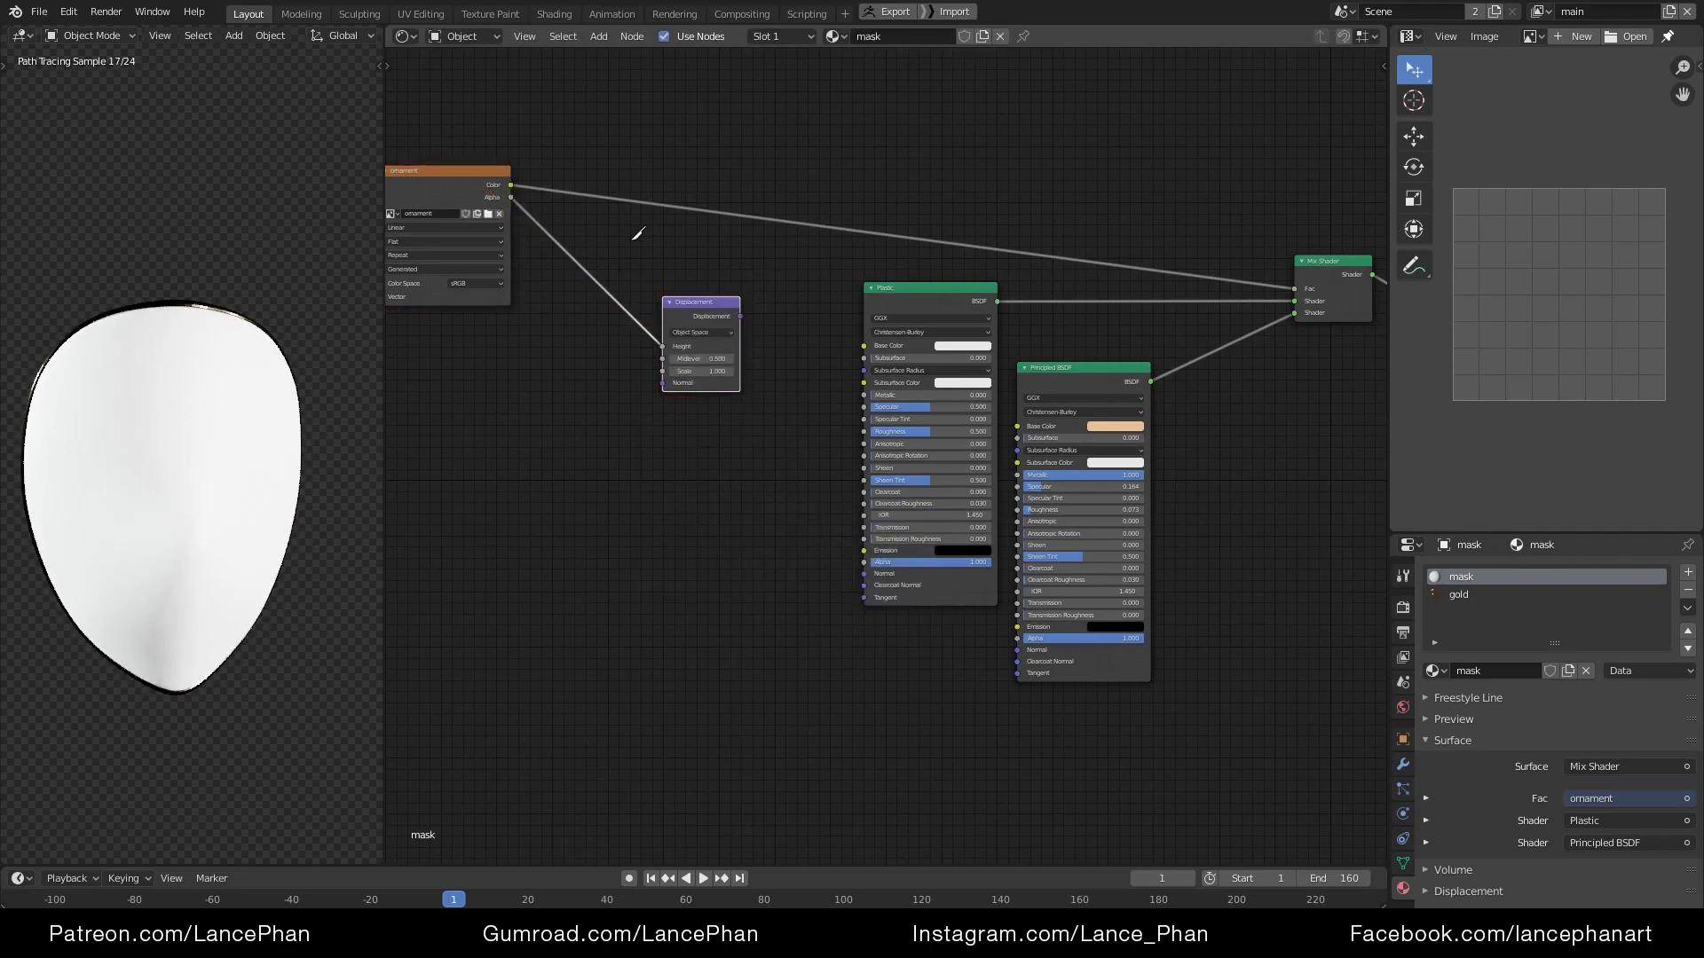
{"action": "right_click_drag", "start_coordinate": [637, 233], "coordinate": [451, 173], "text": "ctrl"}
{"action": "left_click_drag", "start_coordinate": [512, 186], "coordinate": [1275, 513]}
{"action": "middle_click_drag", "start_coordinate": [1325, 519], "coordinate": [930, 524]}
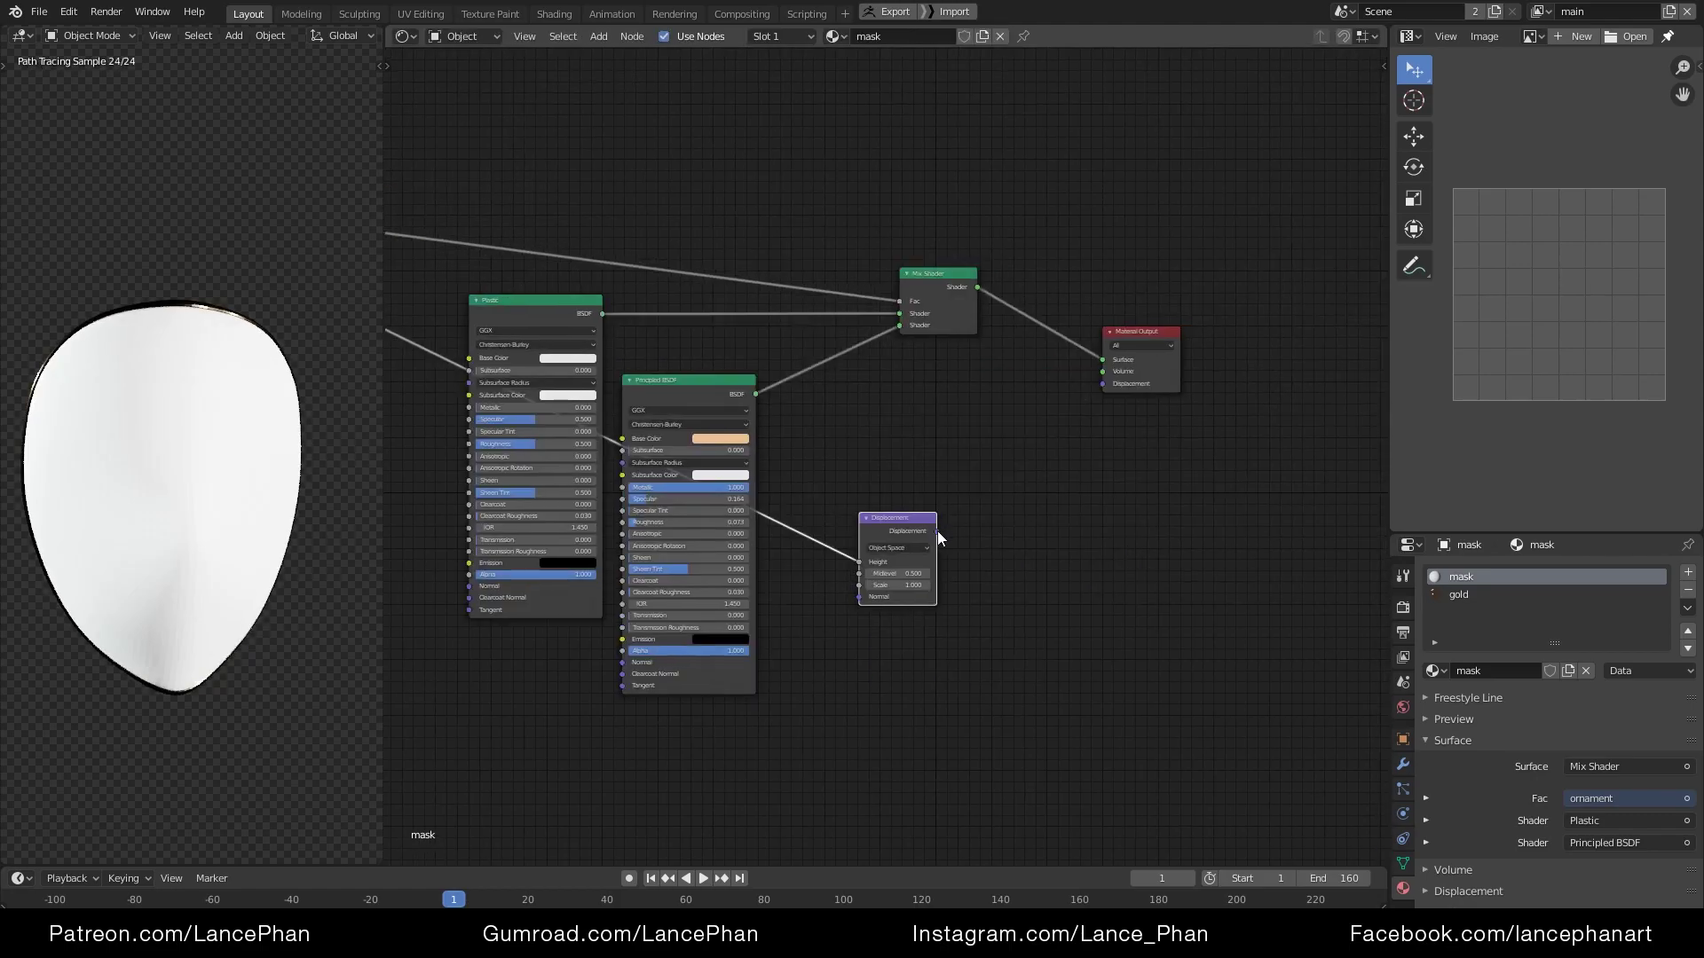
{"action": "left_click_drag", "start_coordinate": [937, 531], "coordinate": [1099, 395]}
Set the Displacement node's scale to 0.05
{"action": "scroll", "coordinate": [1147, 375], "scroll_direction": "up", "scroll_amount": 3}
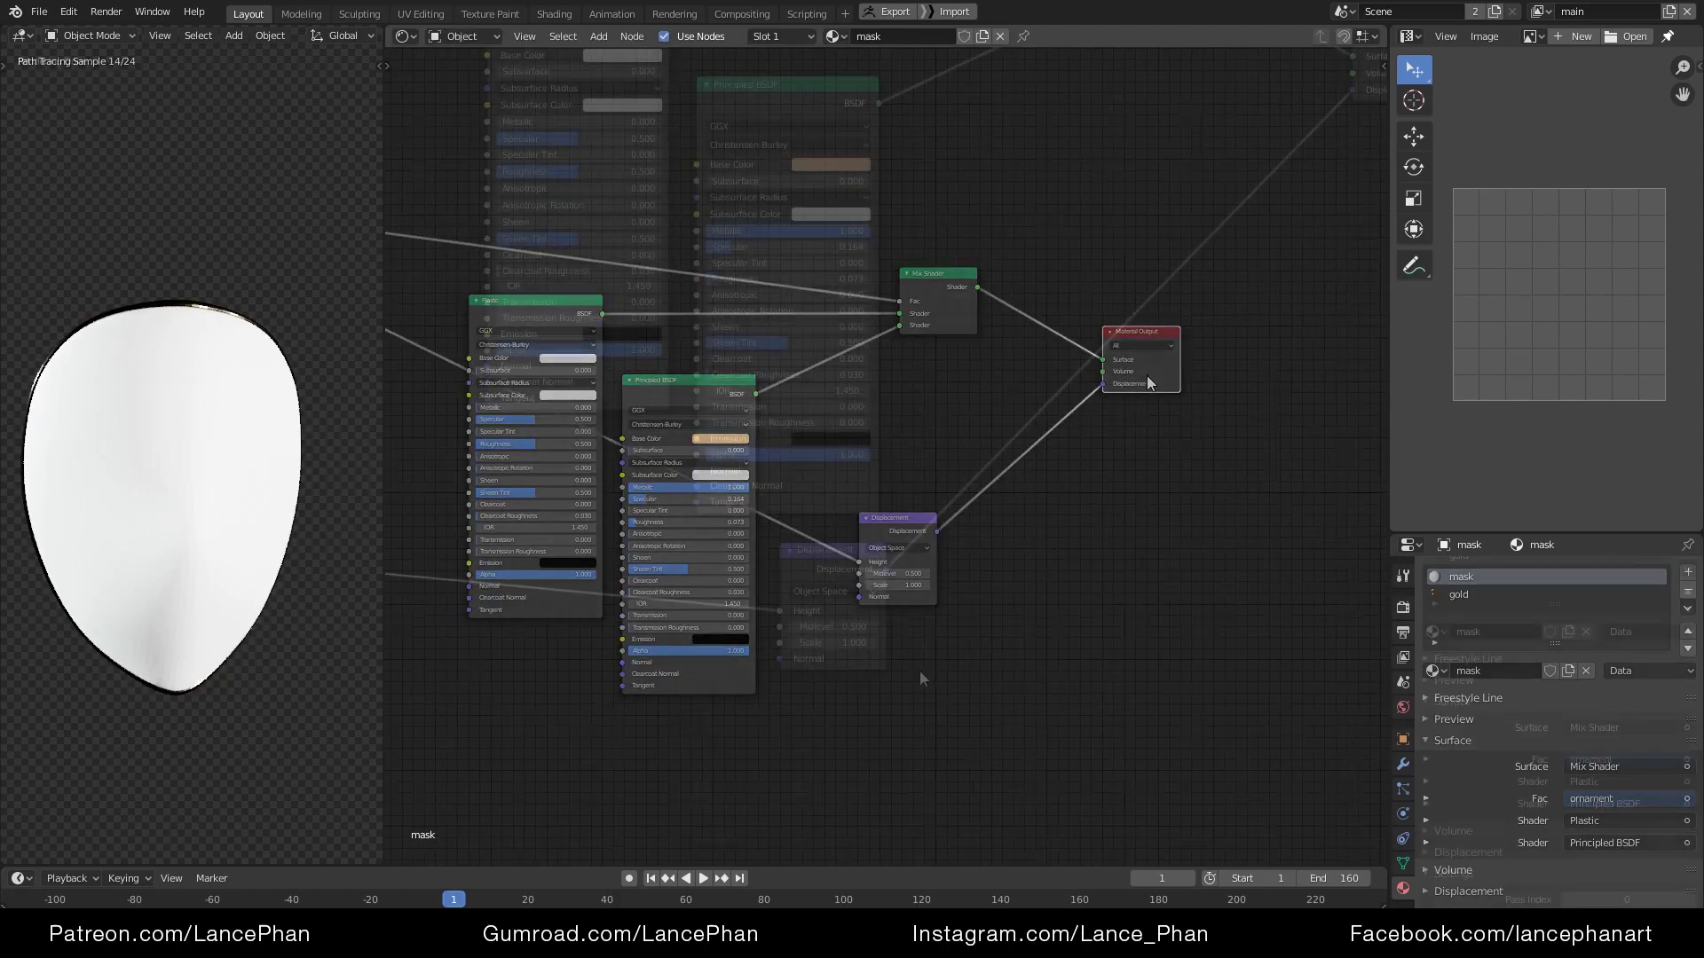
{"action": "left_click", "coordinate": [828, 691]}
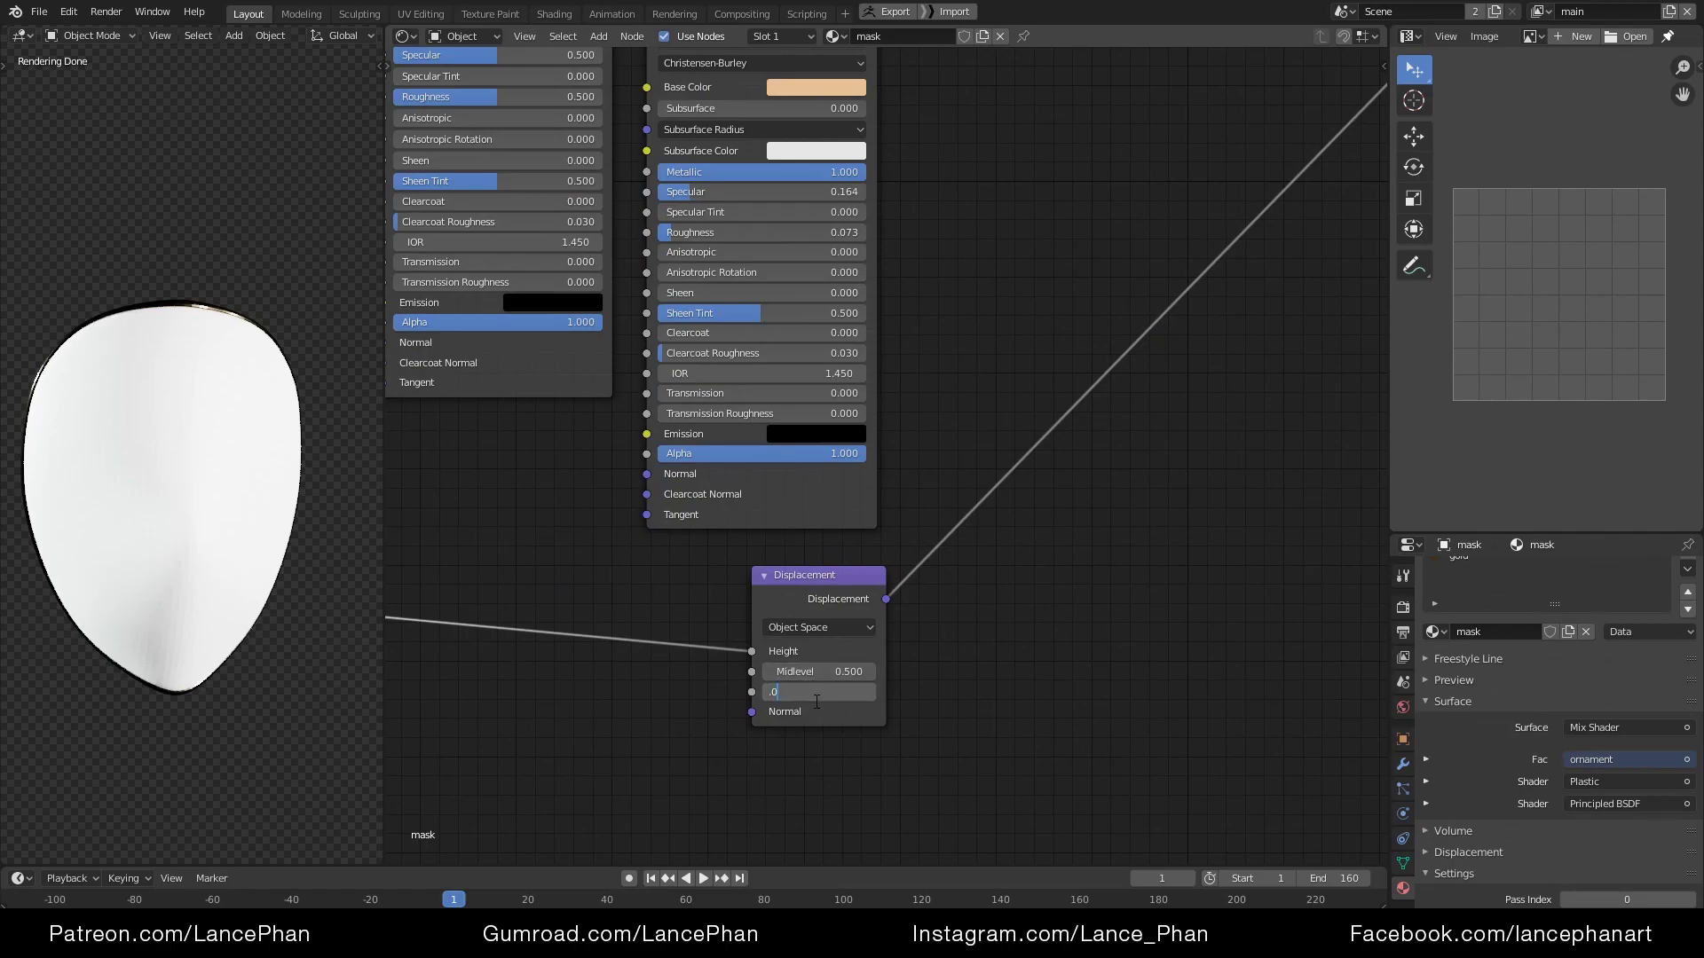
{"action": "type", "text": ".05"}
{"action": "key", "text": "Return"}
{"action": "scroll", "coordinate": [786, 599], "scroll_direction": "down", "scroll_amount": 5}
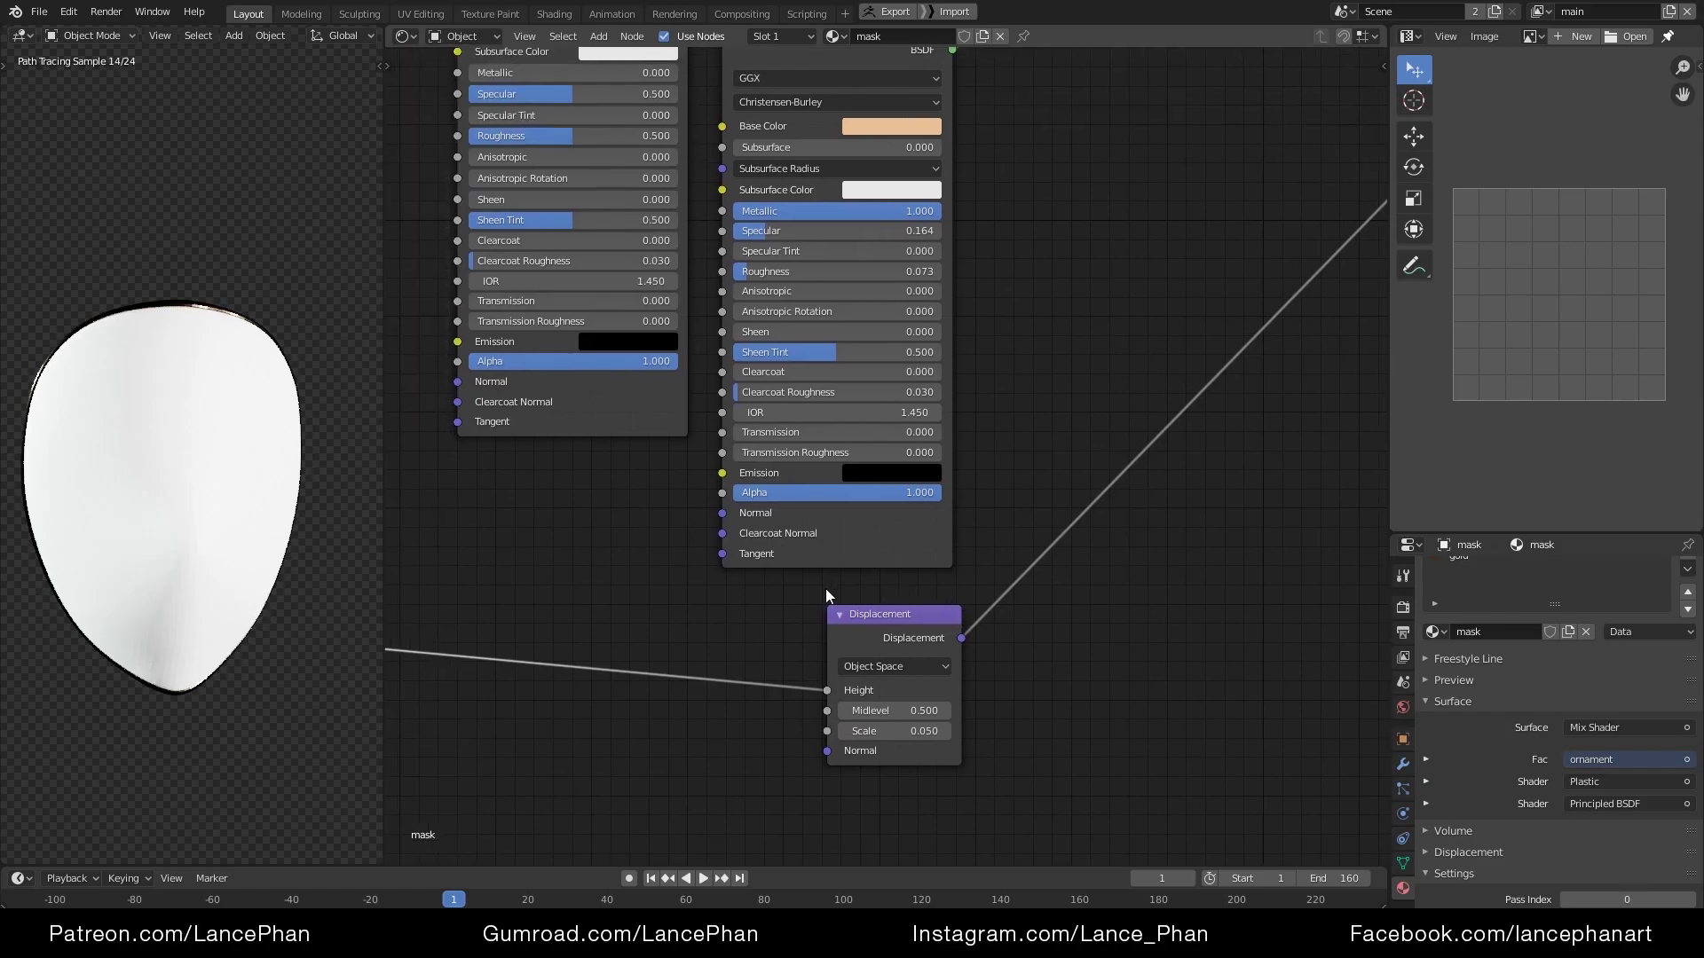
{"action": "key", "text": "shift+a"}
{"action": "mouse_move", "coordinate": [882, 338]}
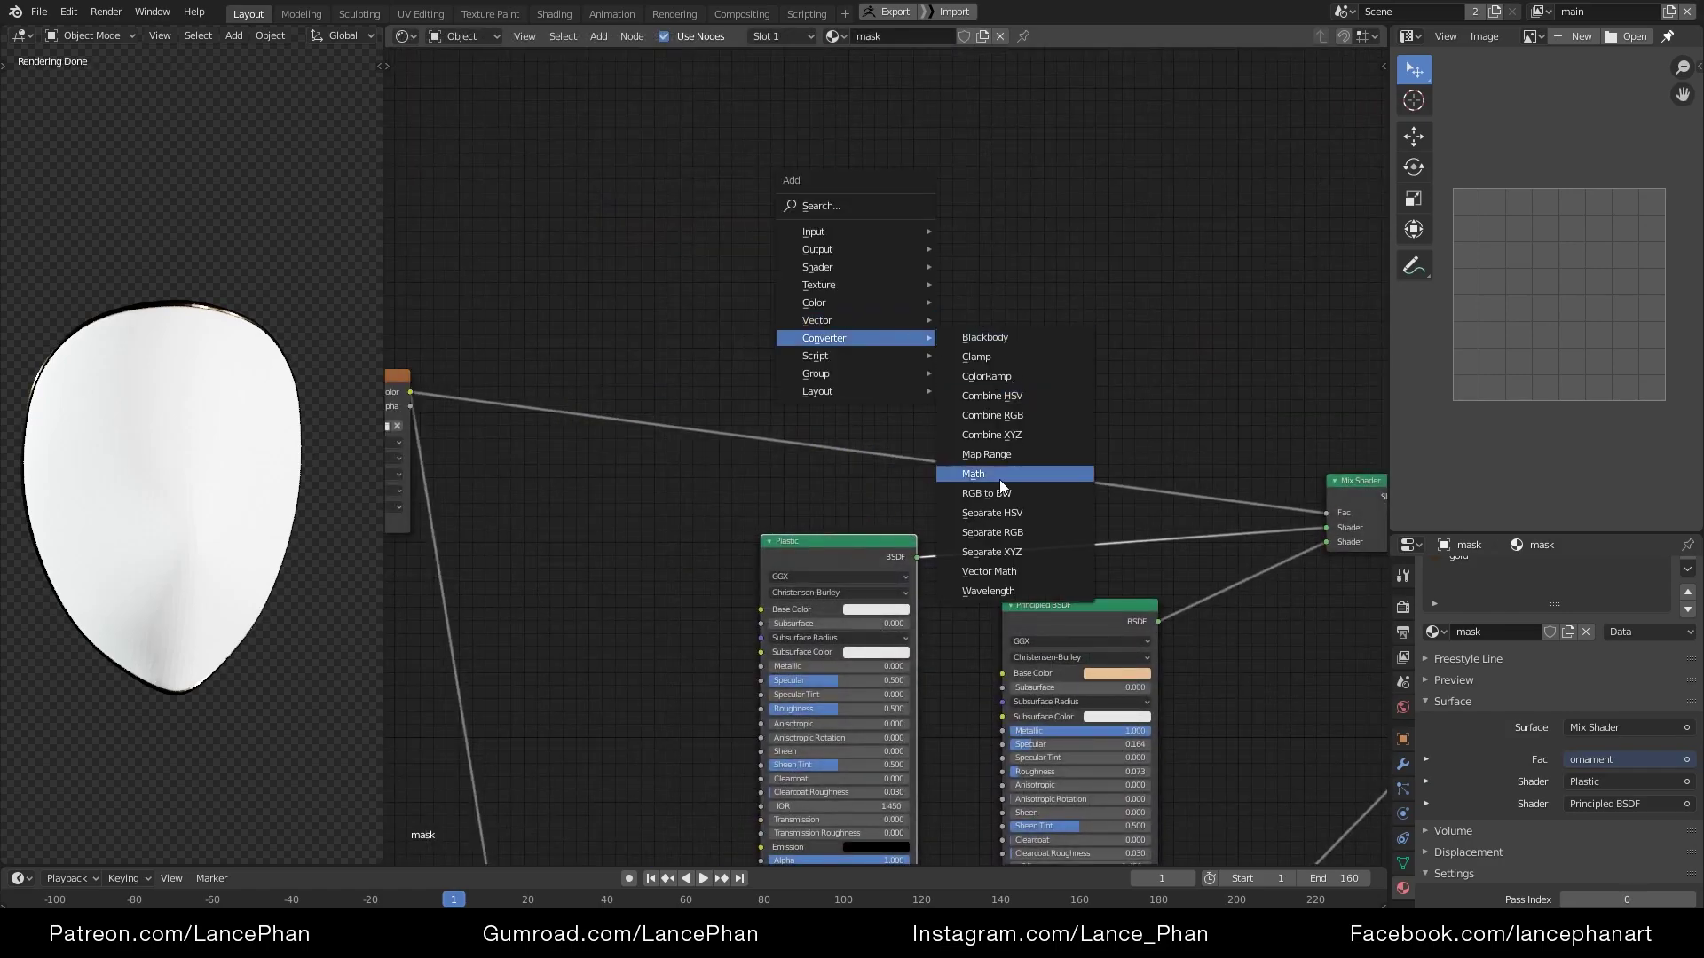
{"action": "left_click", "coordinate": [996, 474]}
{"action": "right_click", "coordinate": [831, 334]}
Insert a ColorRamp node on the link between the ornament texture and the Mix Shader's Fac
{"action": "key", "text": "shift+a"}
{"action": "mouse_move", "coordinate": [750, 331]}
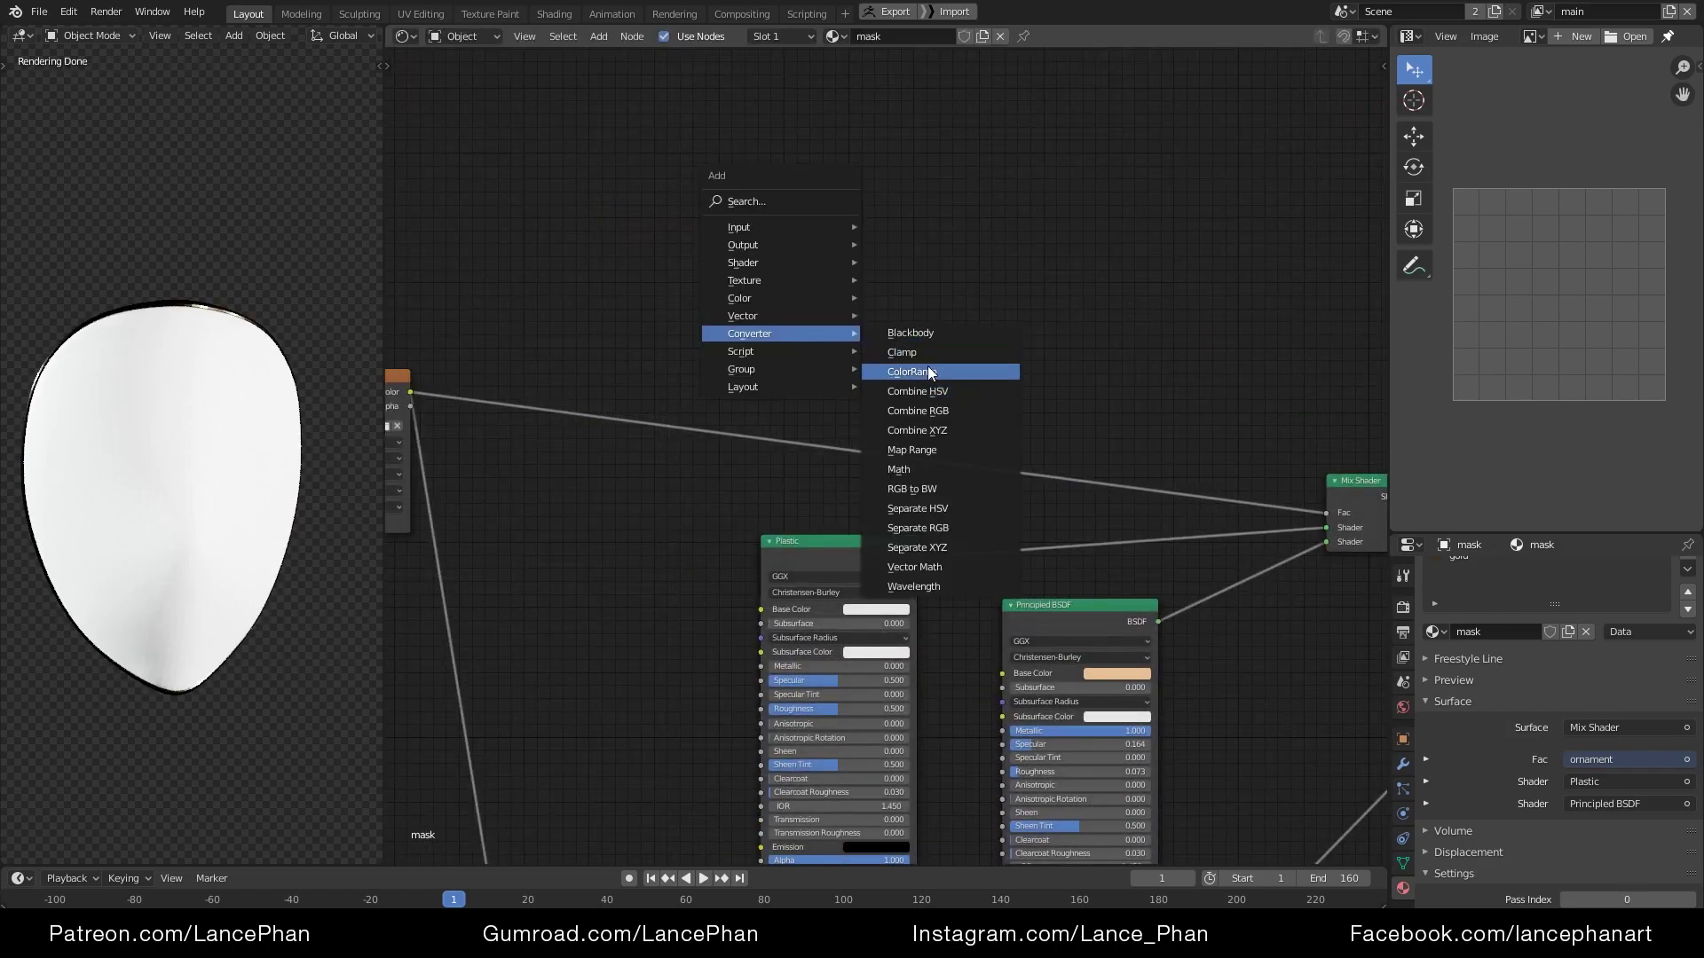
{"action": "left_click", "coordinate": [874, 369]}
{"action": "left_click", "coordinate": [770, 352]}
{"action": "middle_click_drag", "start_coordinate": [923, 399], "coordinate": [932, 394]}
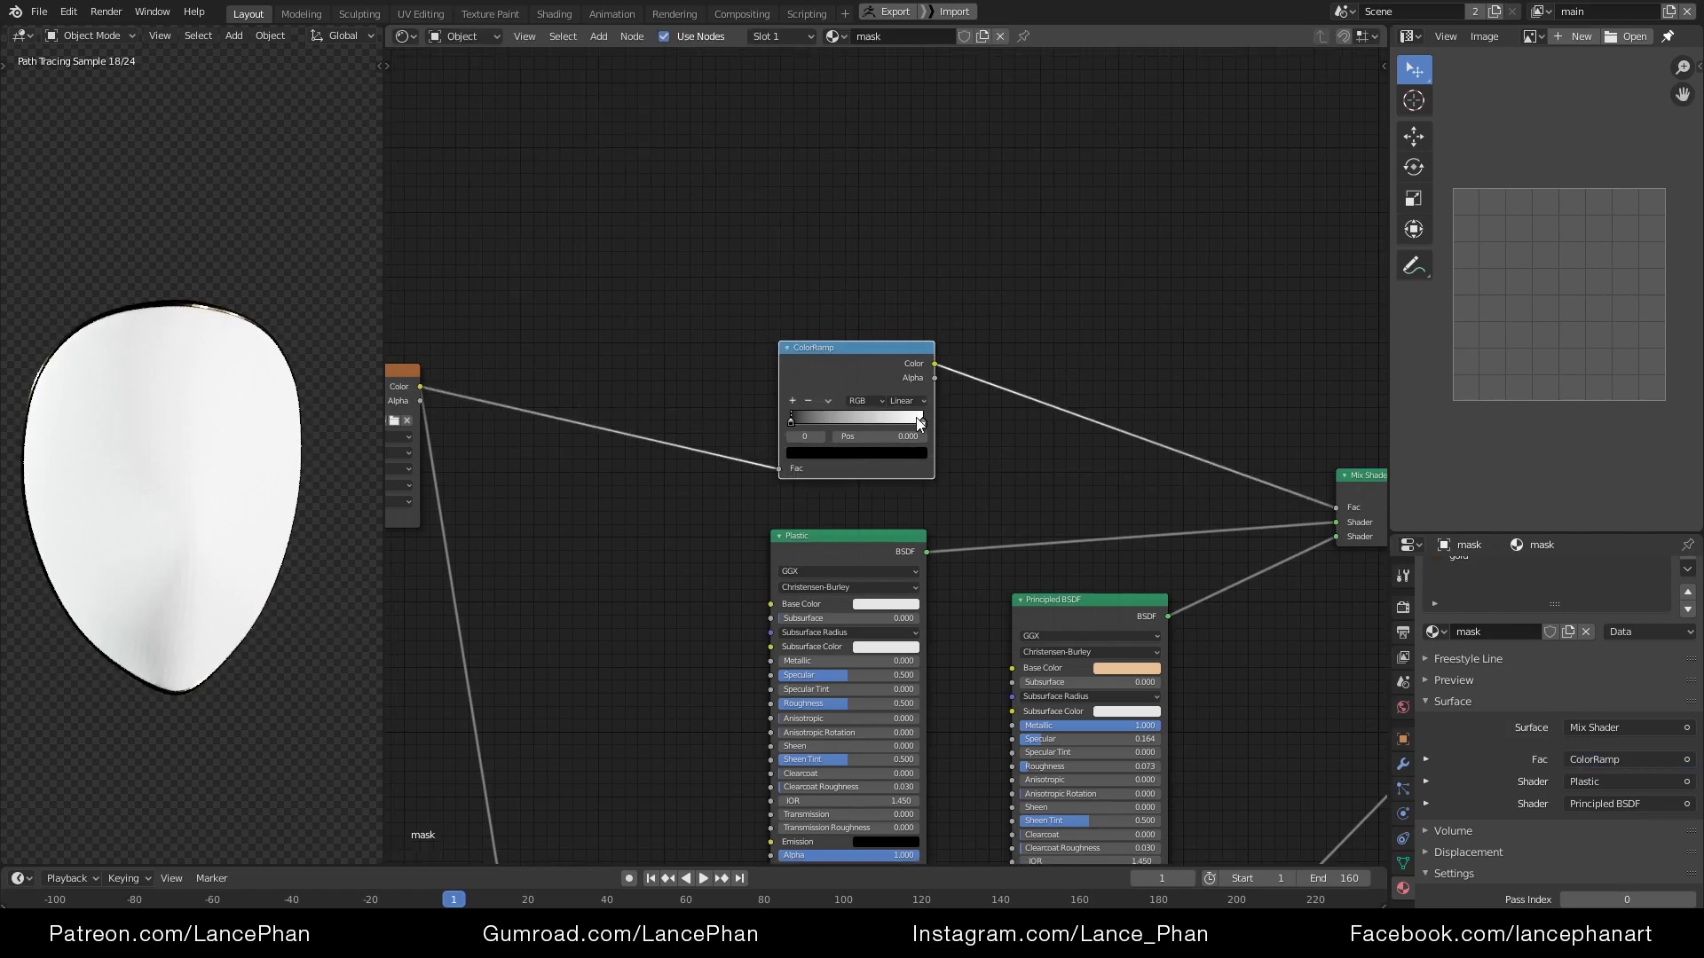
Move the ColorRamp's white stop close to the black one, to position 0.068
{"action": "left_click_drag", "start_coordinate": [918, 423], "coordinate": [781, 424]}
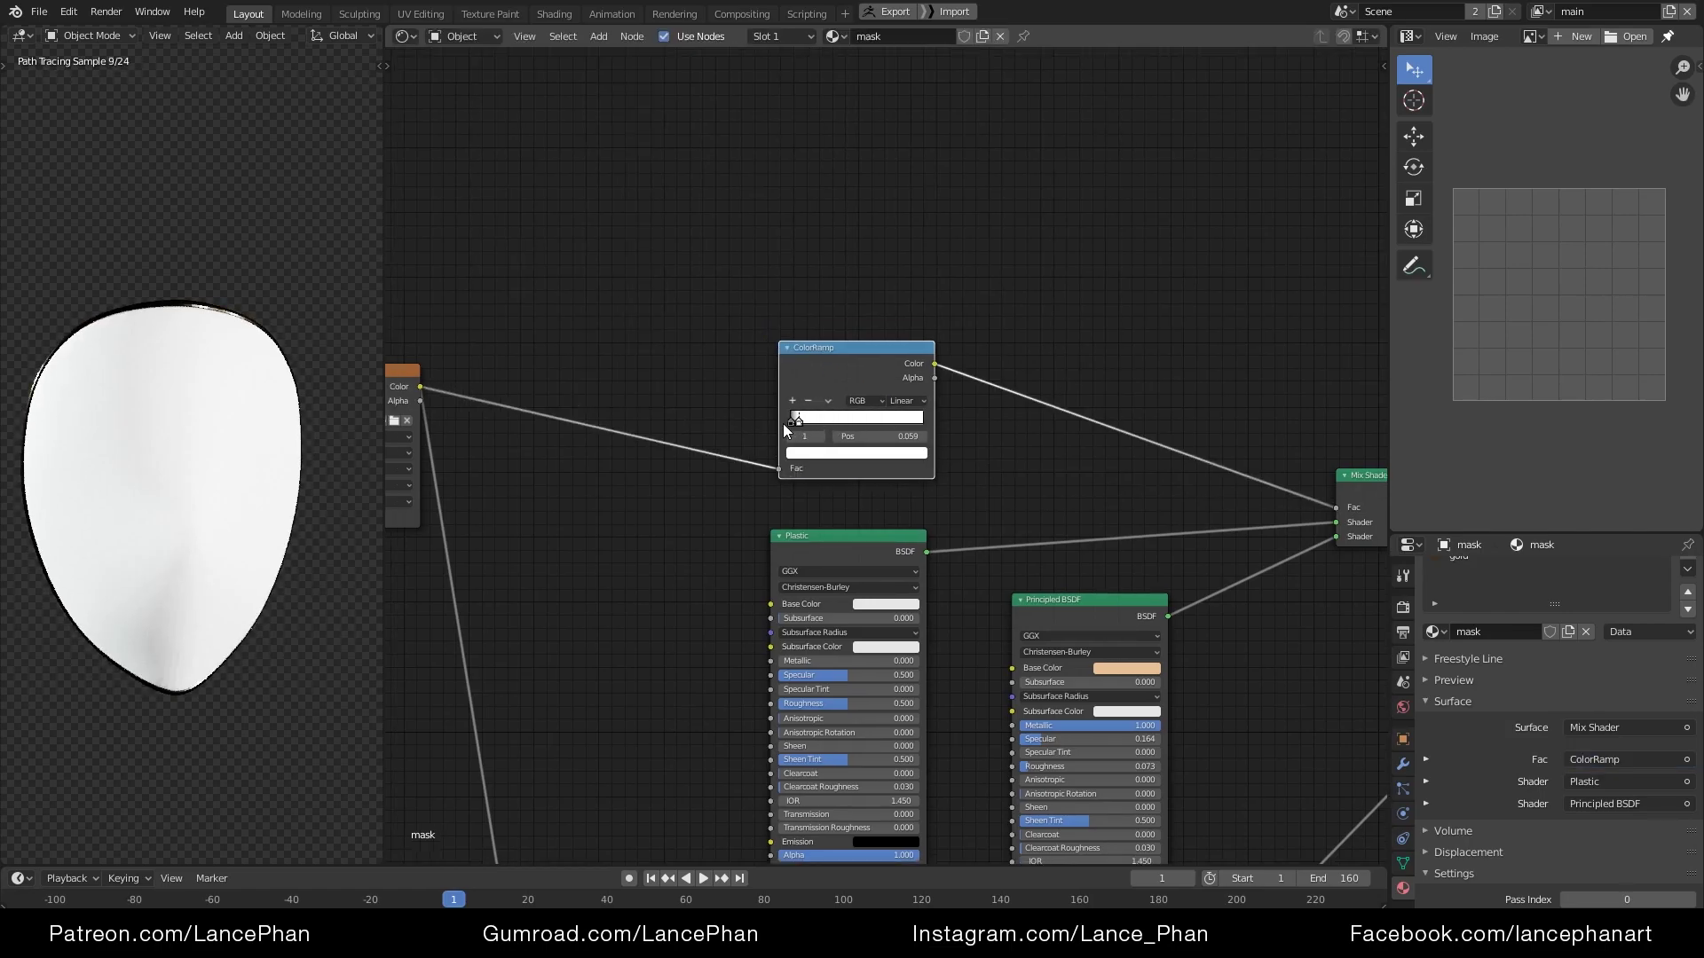
{"action": "scroll", "coordinate": [782, 423], "scroll_direction": "up", "scroll_amount": 2}
{"action": "middle_click_drag", "start_coordinate": [654, 572], "coordinate": [790, 588]}
{"action": "scroll", "coordinate": [790, 587], "scroll_direction": "down", "scroll_amount": 3}
{"action": "scroll", "coordinate": [917, 572], "scroll_direction": "down", "scroll_amount": 2}
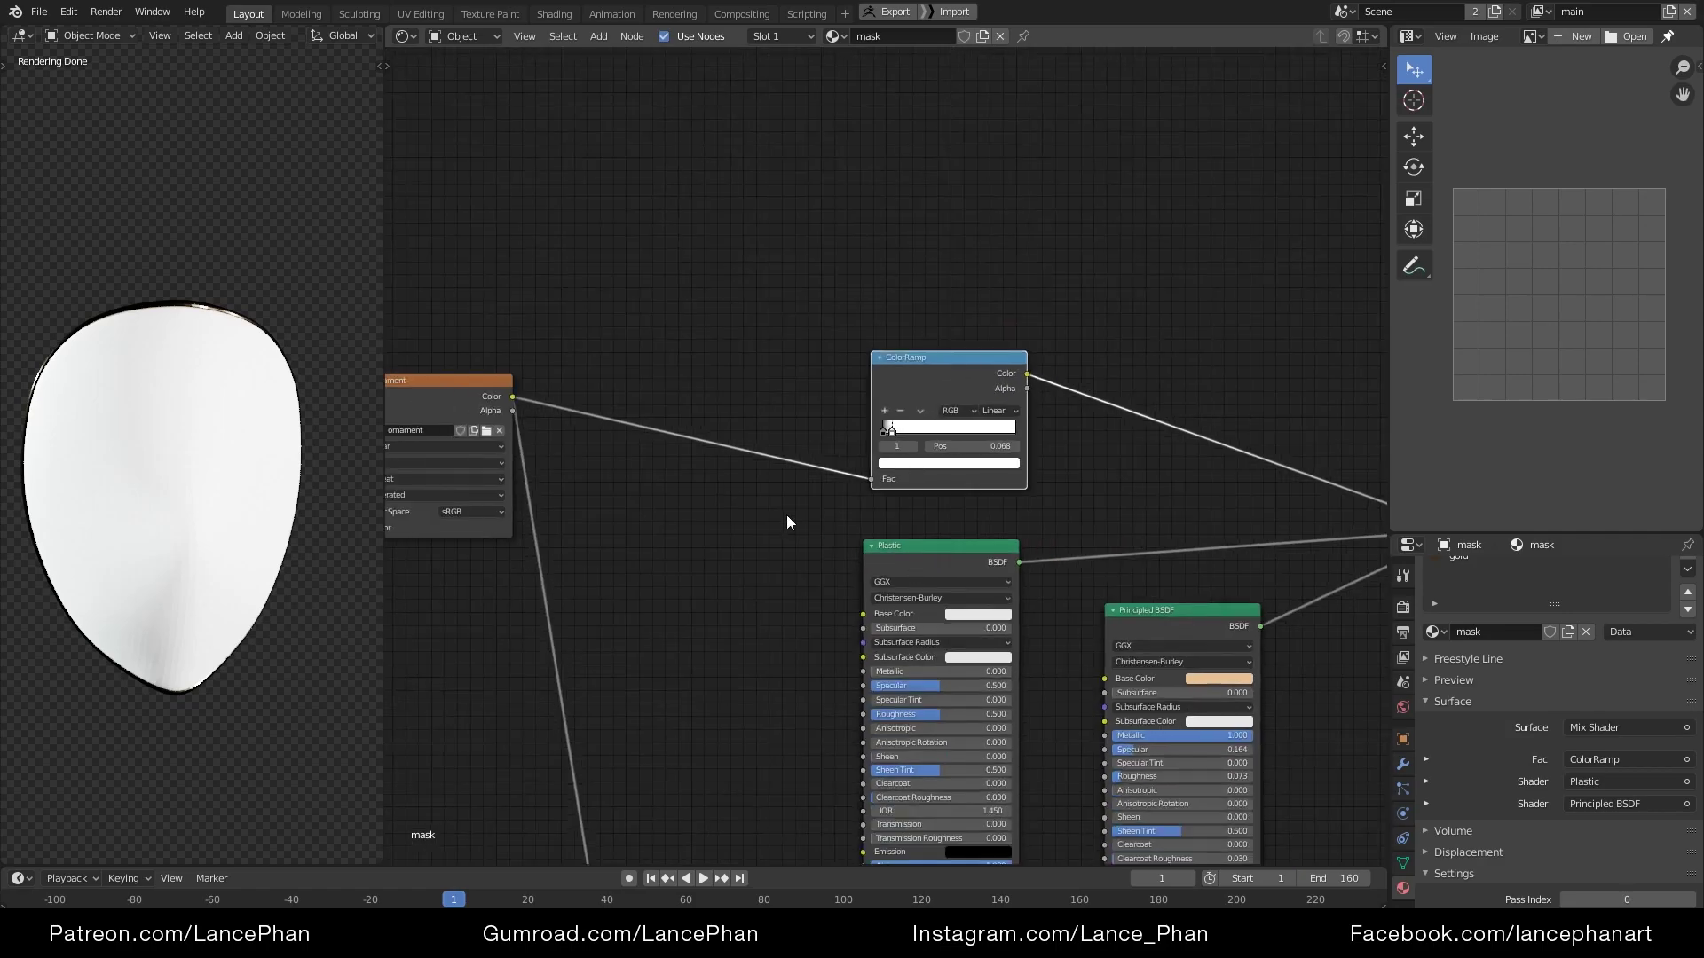
{"action": "middle_click_drag", "start_coordinate": [786, 514], "coordinate": [962, 571]}
Switch the mask's 3D view from rendered to Material Preview shading
{"action": "middle_click_drag", "start_coordinate": [232, 532], "coordinate": [253, 608]}
{"action": "key", "text": "z"}
{"action": "left_click", "coordinate": [492, 603]}
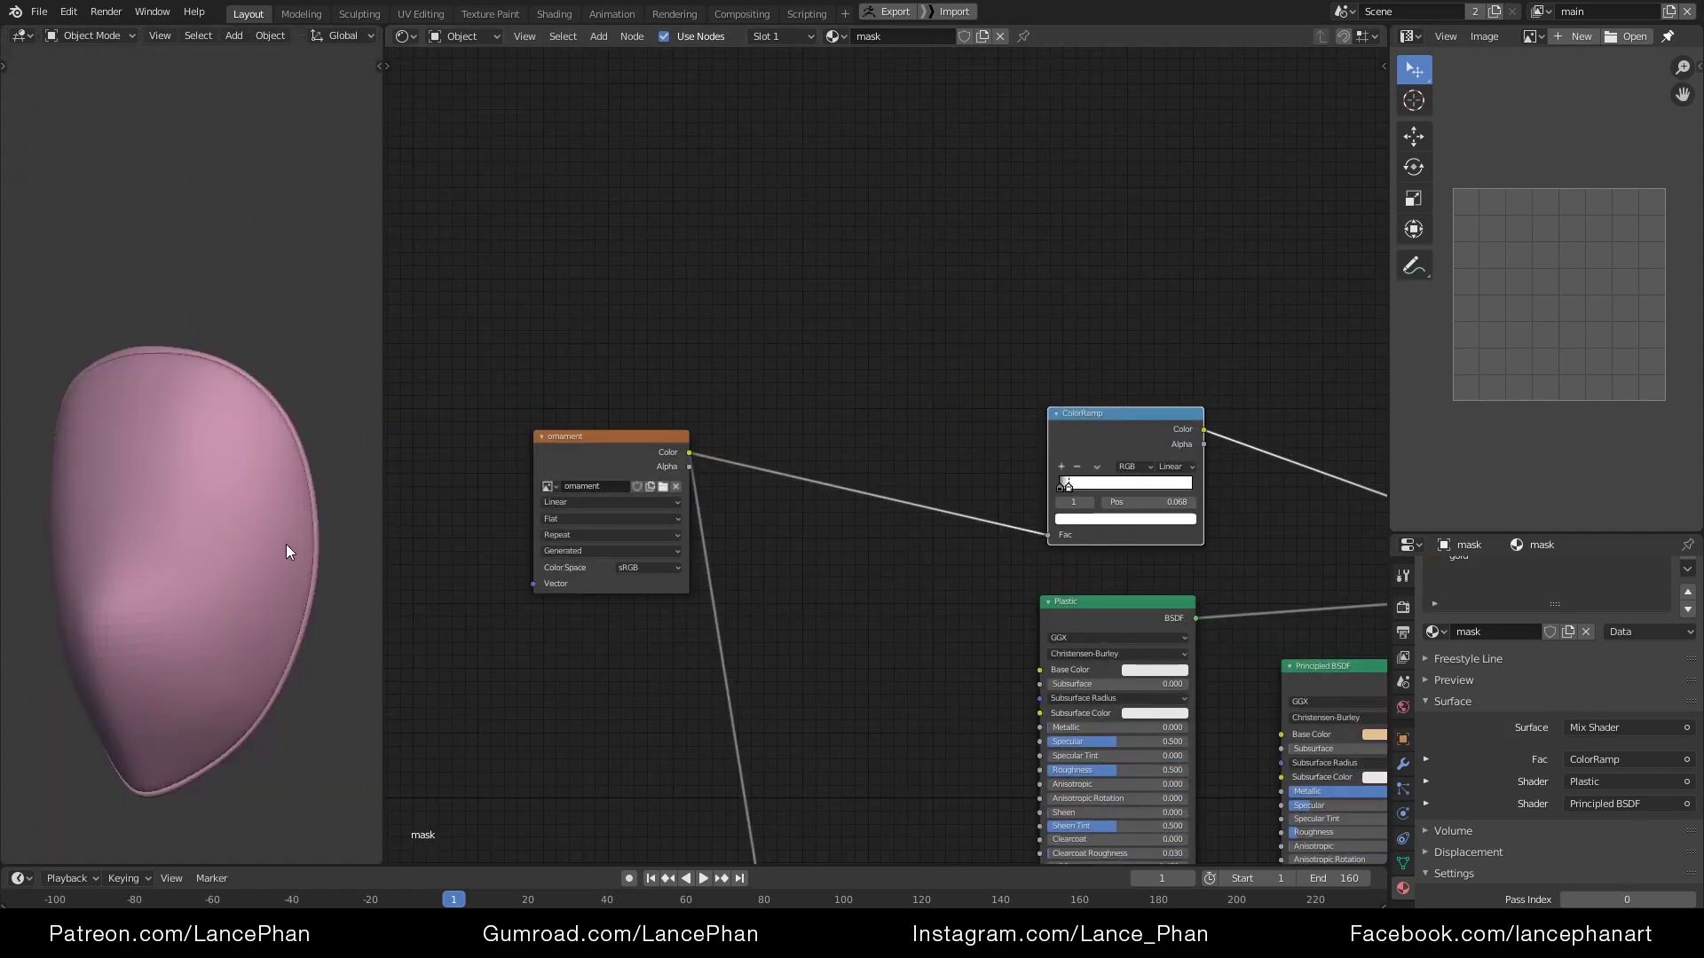
{"action": "key", "text": "z"}
{"action": "left_click", "coordinate": [284, 694]}
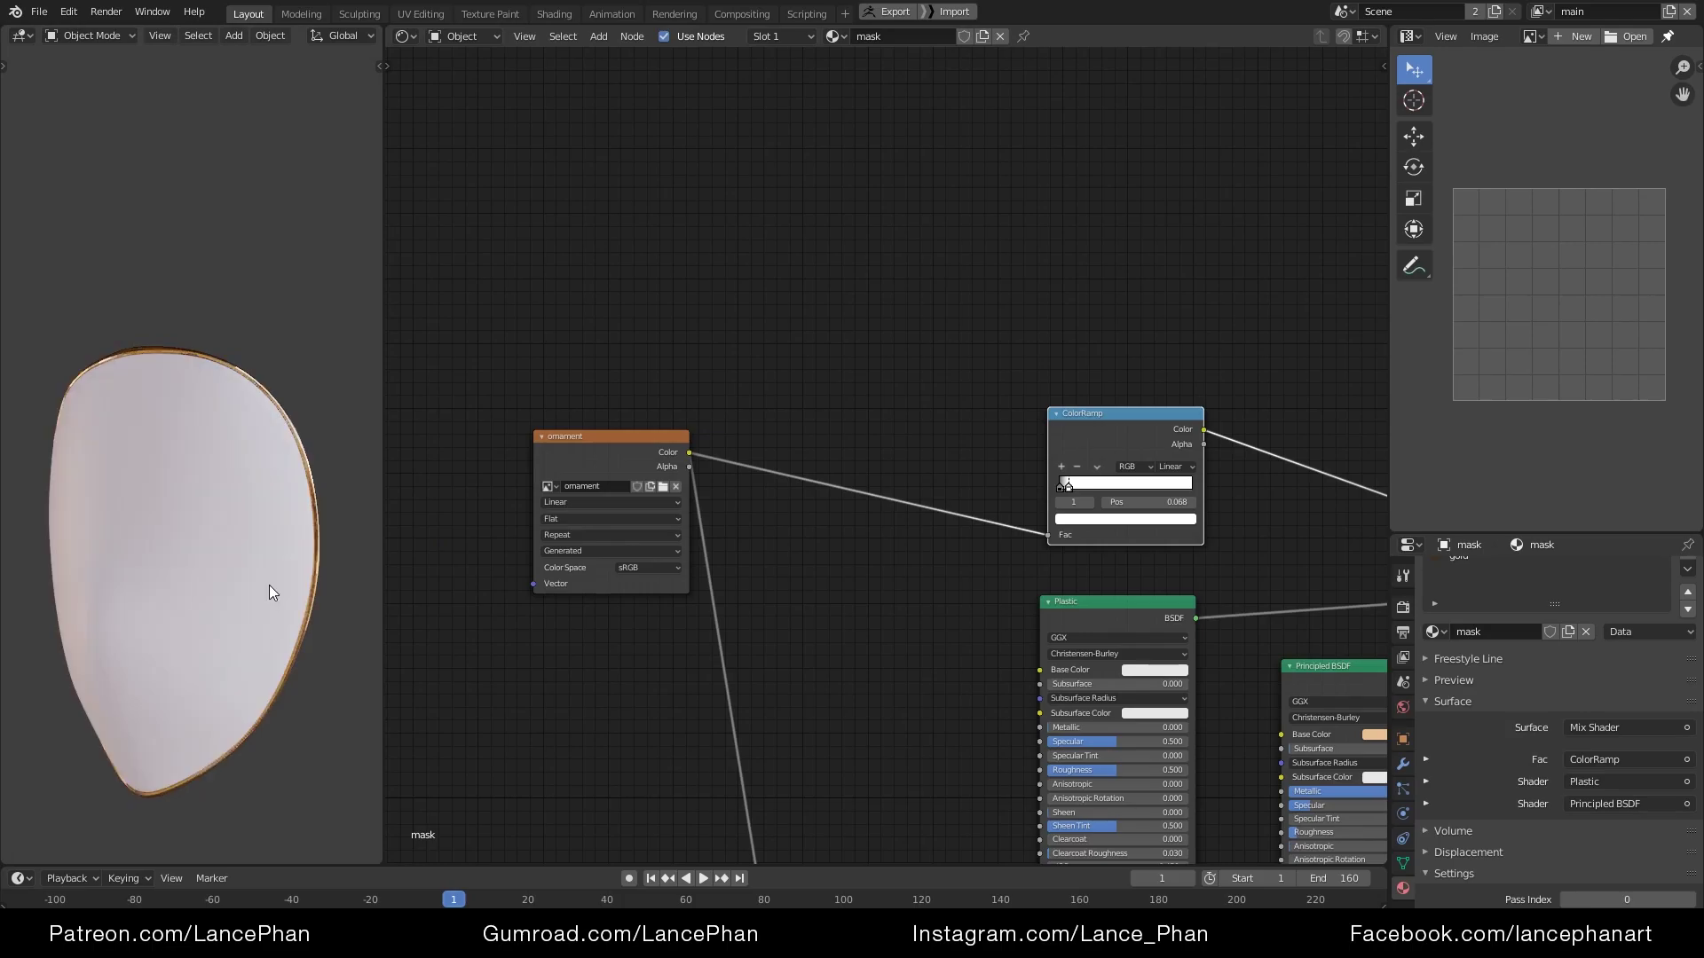
{"action": "middle_click_drag", "start_coordinate": [283, 580], "coordinate": [339, 831]}
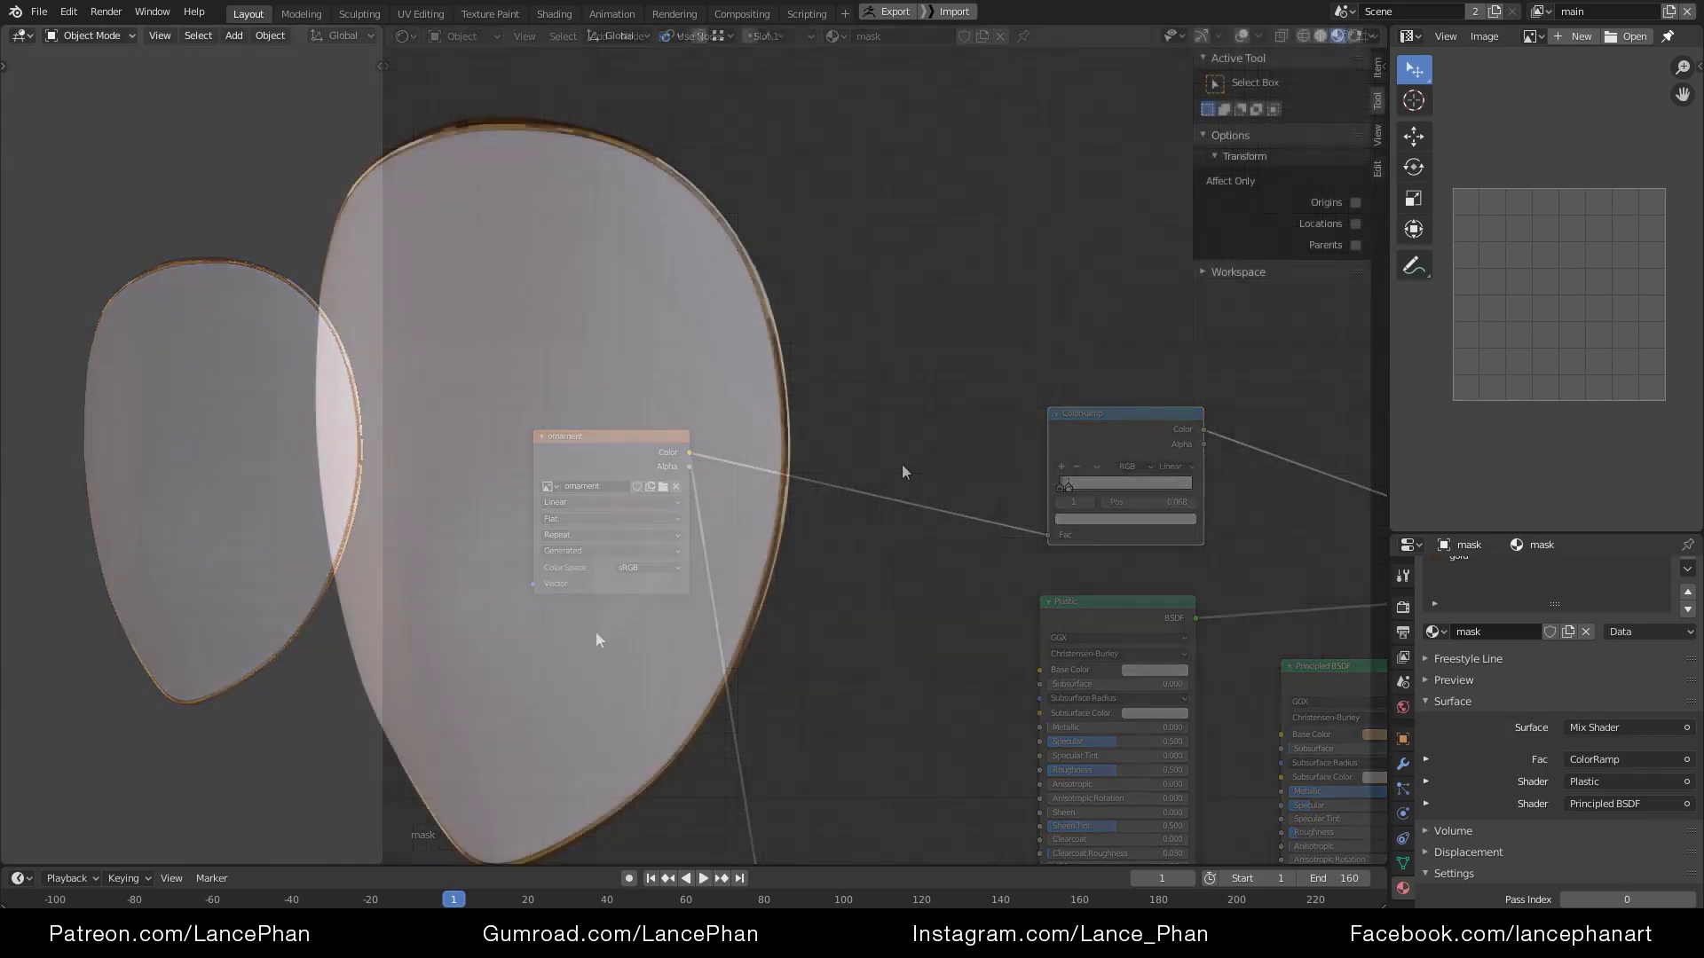
Put the mask into Texture Paint mode, show the paint tools, and choose the Draw brush for the ornament texture
{"action": "key", "text": "ctrl+Tab"}
{"action": "left_click", "coordinate": [1035, 385]}
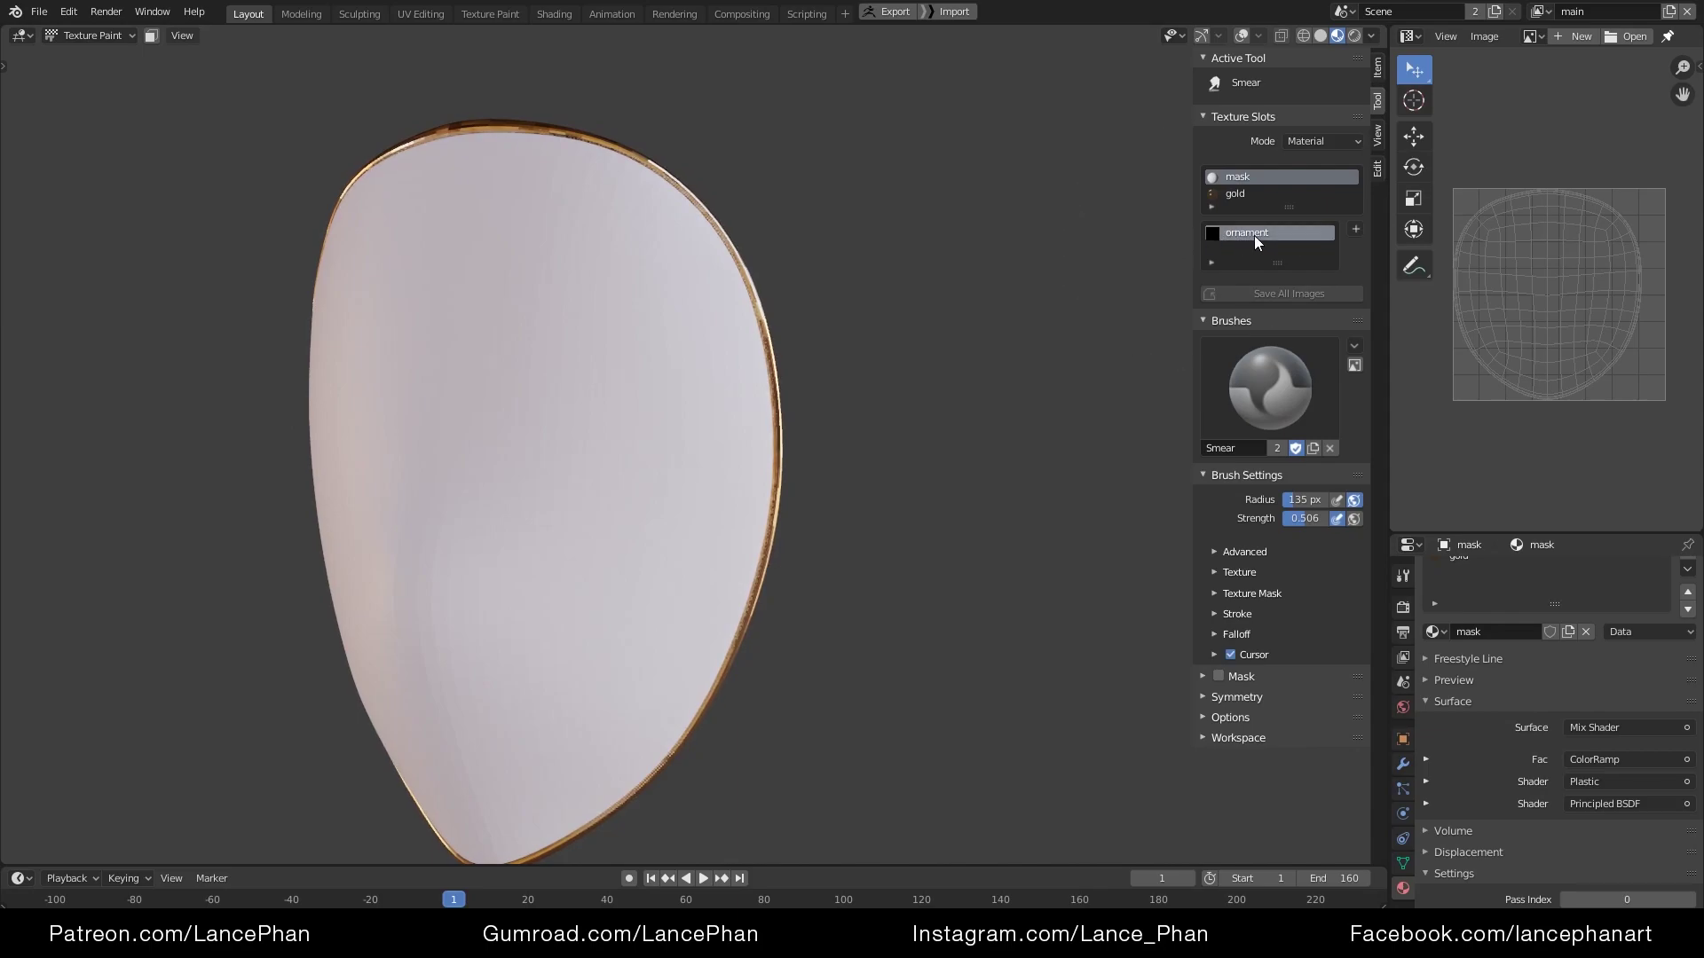
{"action": "middle_click_drag", "start_coordinate": [715, 438], "coordinate": [741, 455], "text": "shift"}
{"action": "key", "text": "t"}
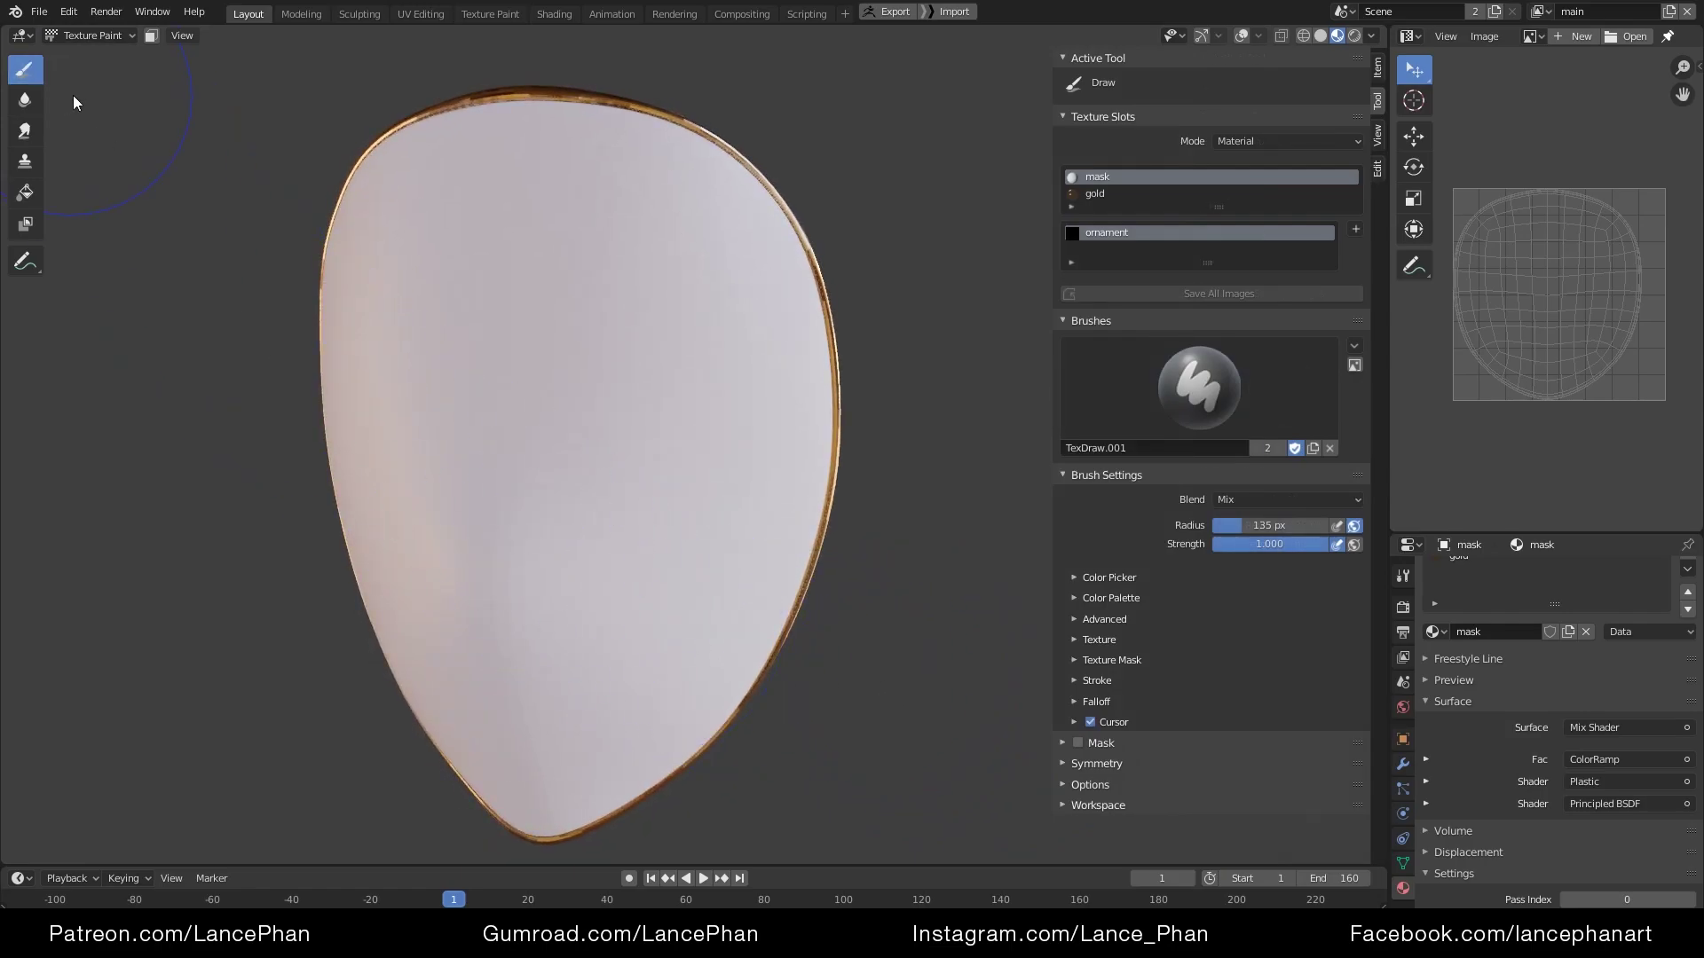
{"action": "middle_click_drag", "start_coordinate": [742, 556], "coordinate": [940, 595]}
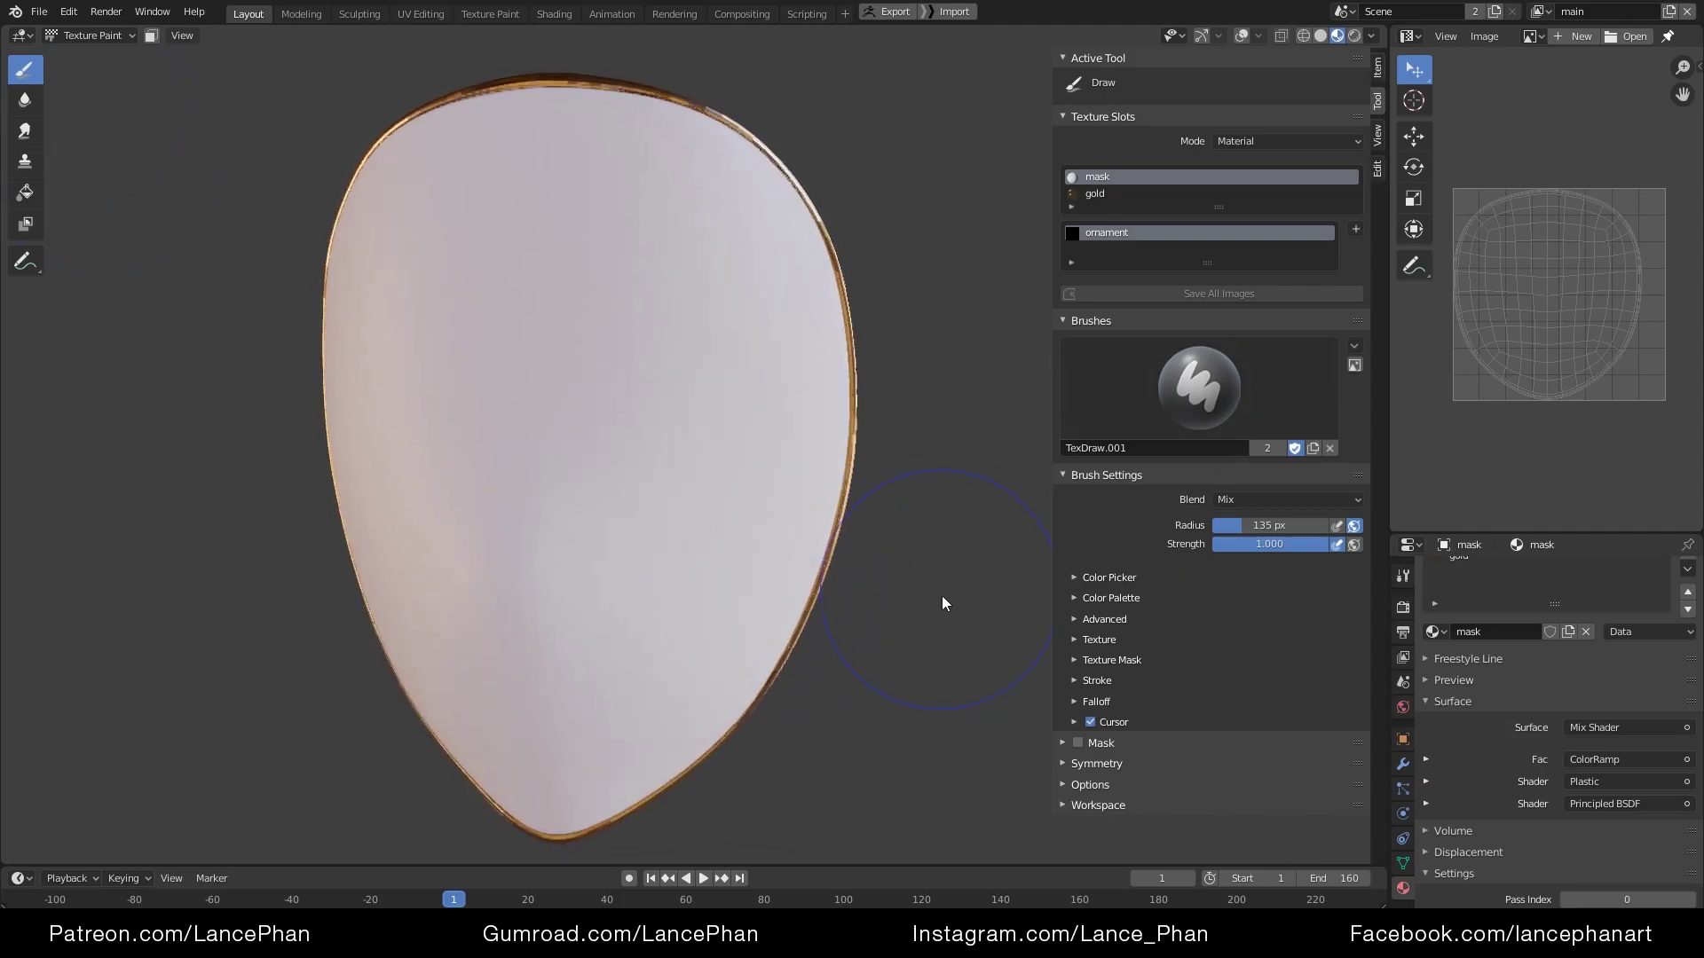
Set the Draw brush to paint with a black-to-white gradient mapped to pen pressure
{"action": "left_click", "coordinate": [1141, 576]}
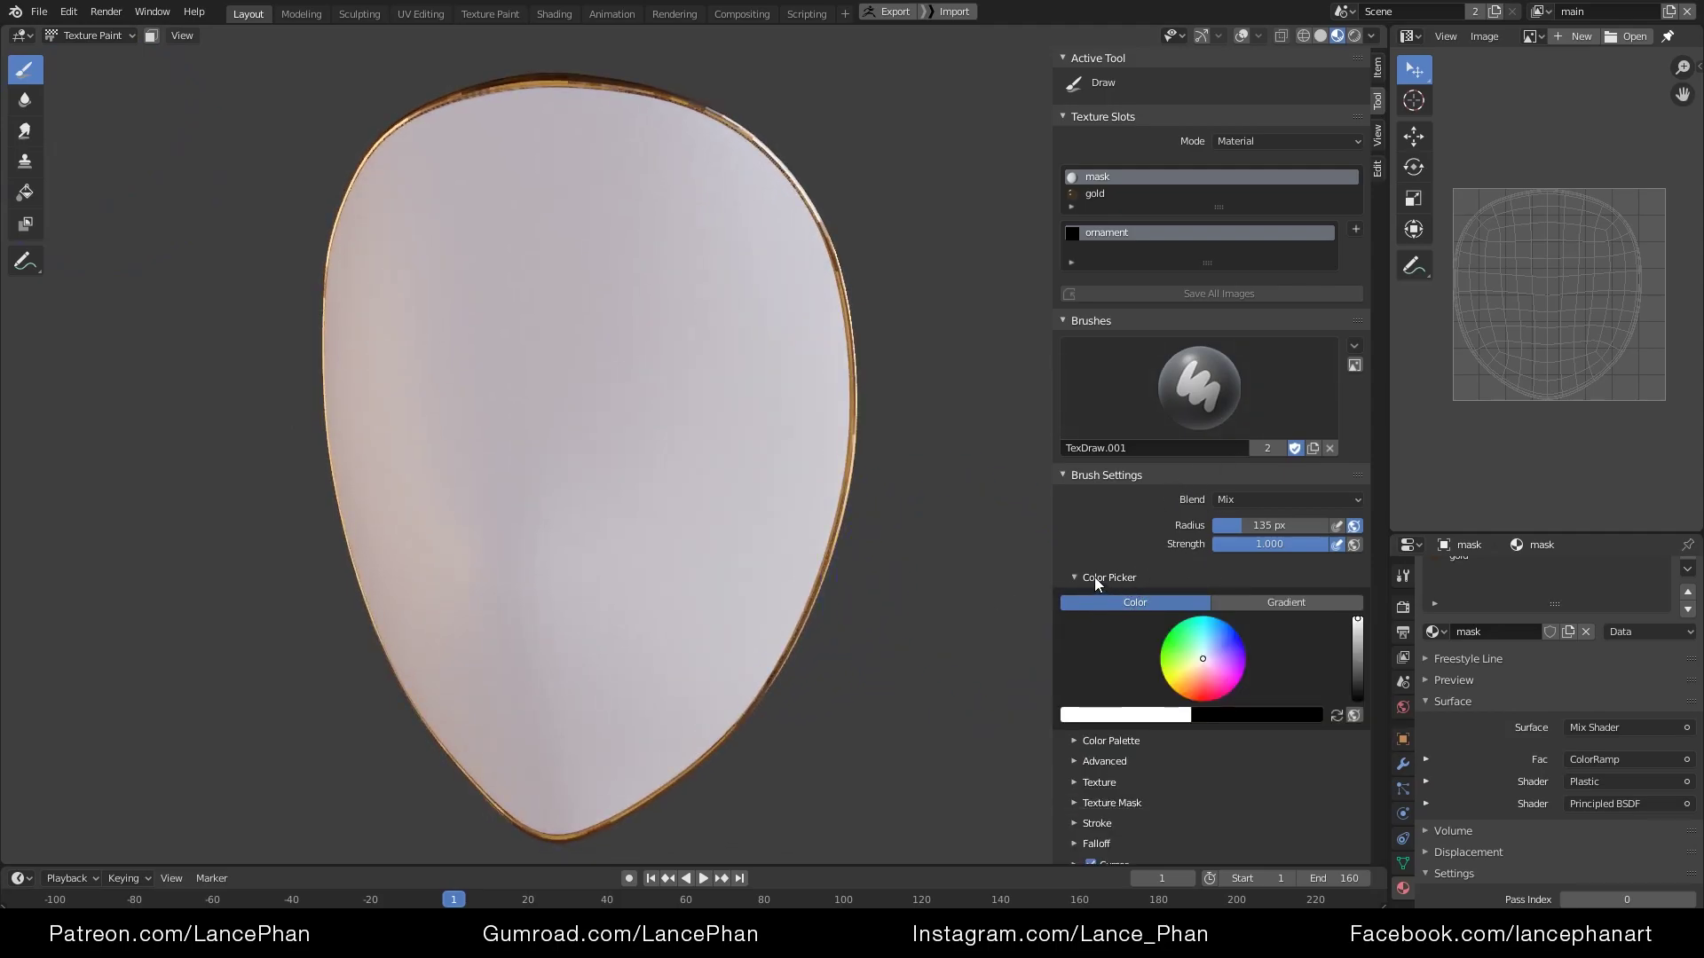
{"action": "left_click", "coordinate": [1278, 604]}
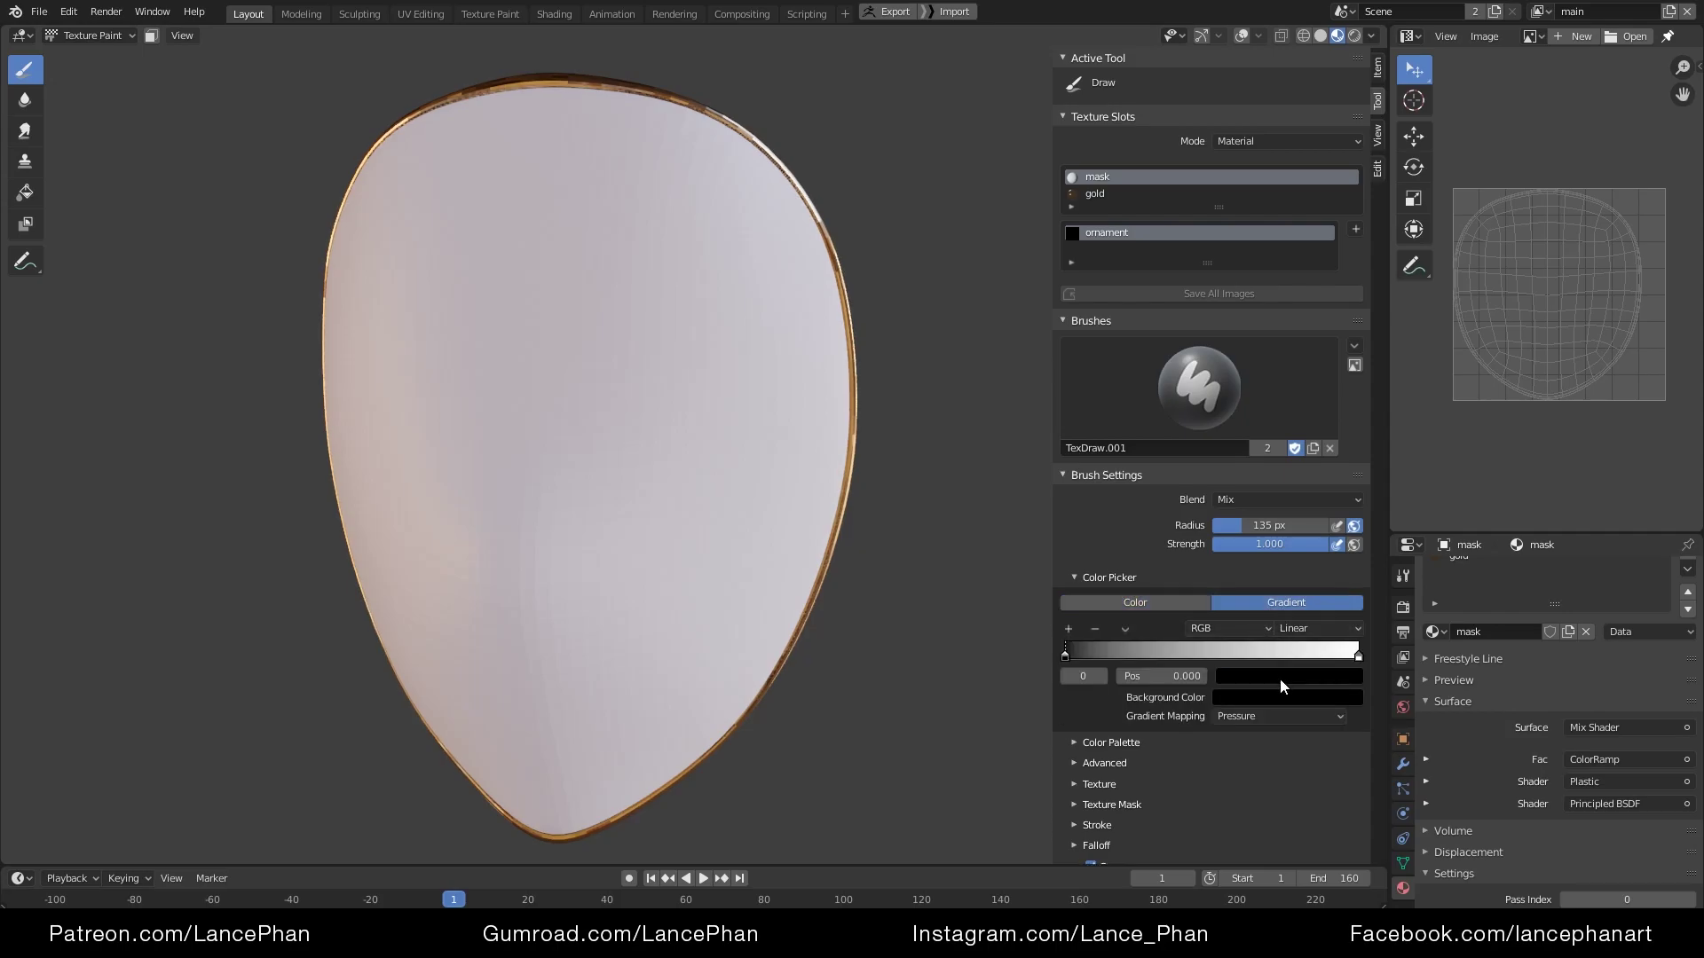
{"action": "scroll", "coordinate": [1278, 674], "scroll_direction": "down", "scroll_amount": 2}
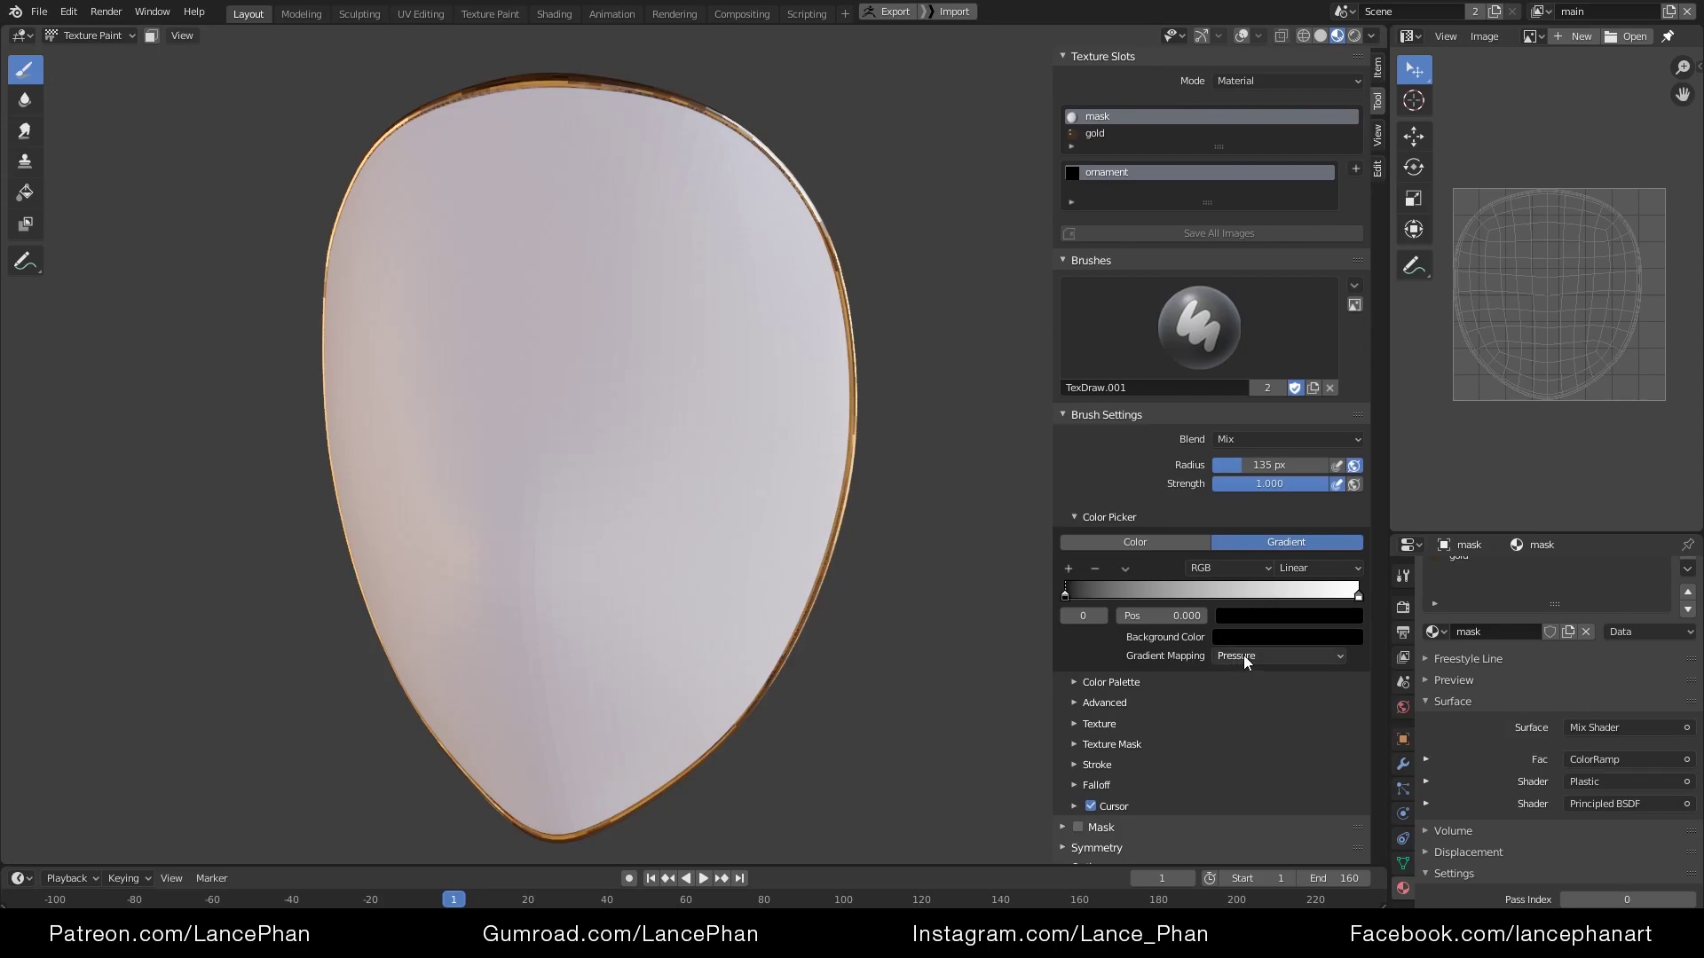
{"action": "left_click", "coordinate": [1265, 656]}
{"action": "left_click", "coordinate": [1259, 676]}
Reduce the Draw brush radius to 22 px
{"action": "middle_click_drag", "start_coordinate": [947, 701], "coordinate": [990, 698], "text": "shift"}
{"action": "key", "text": "f"}
{"action": "left_click", "coordinate": [886, 683]}
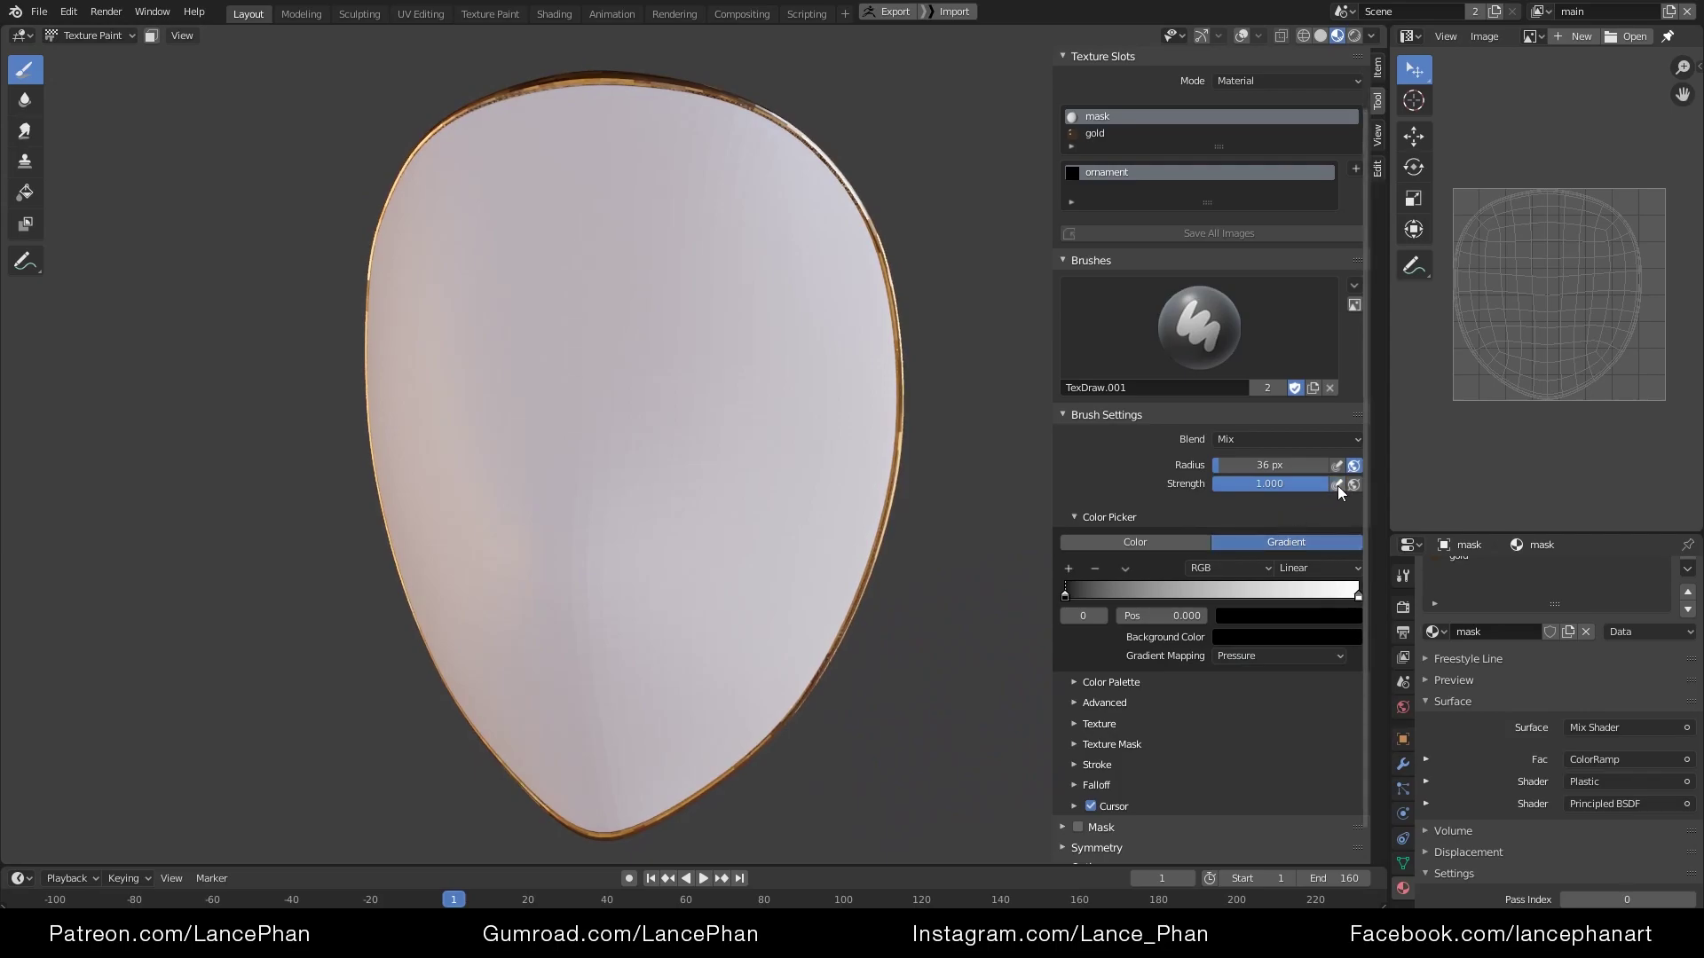
{"action": "key", "text": "f"}
{"action": "left_click", "coordinate": [952, 641]}
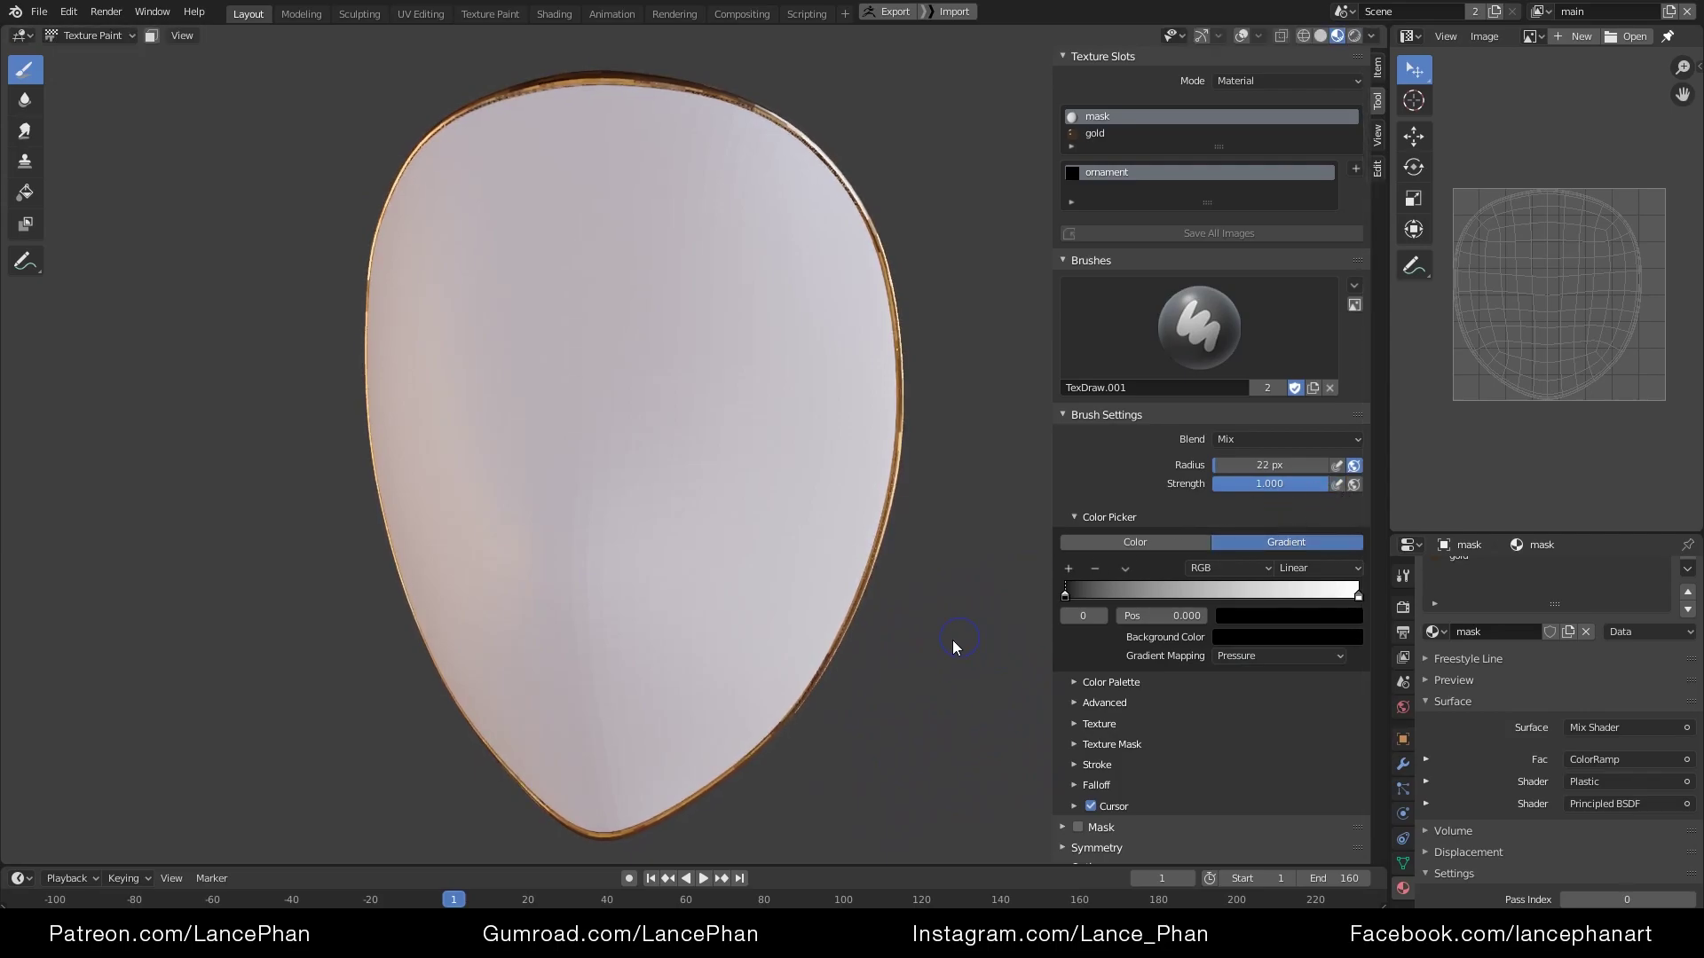
Select the brush gradient's white stop and paint a curved test stroke across the lower cheek of the mask
{"action": "mouse_move", "coordinate": [868, 634]}
{"action": "middle_mouse_down", "text": "ctrl"}
{"action": "mouse_move", "coordinate": [866, 615]}
{"action": "mouse_move", "coordinate": [887, 647]}
{"action": "middle_mouse_up", "text": "ctrl"}
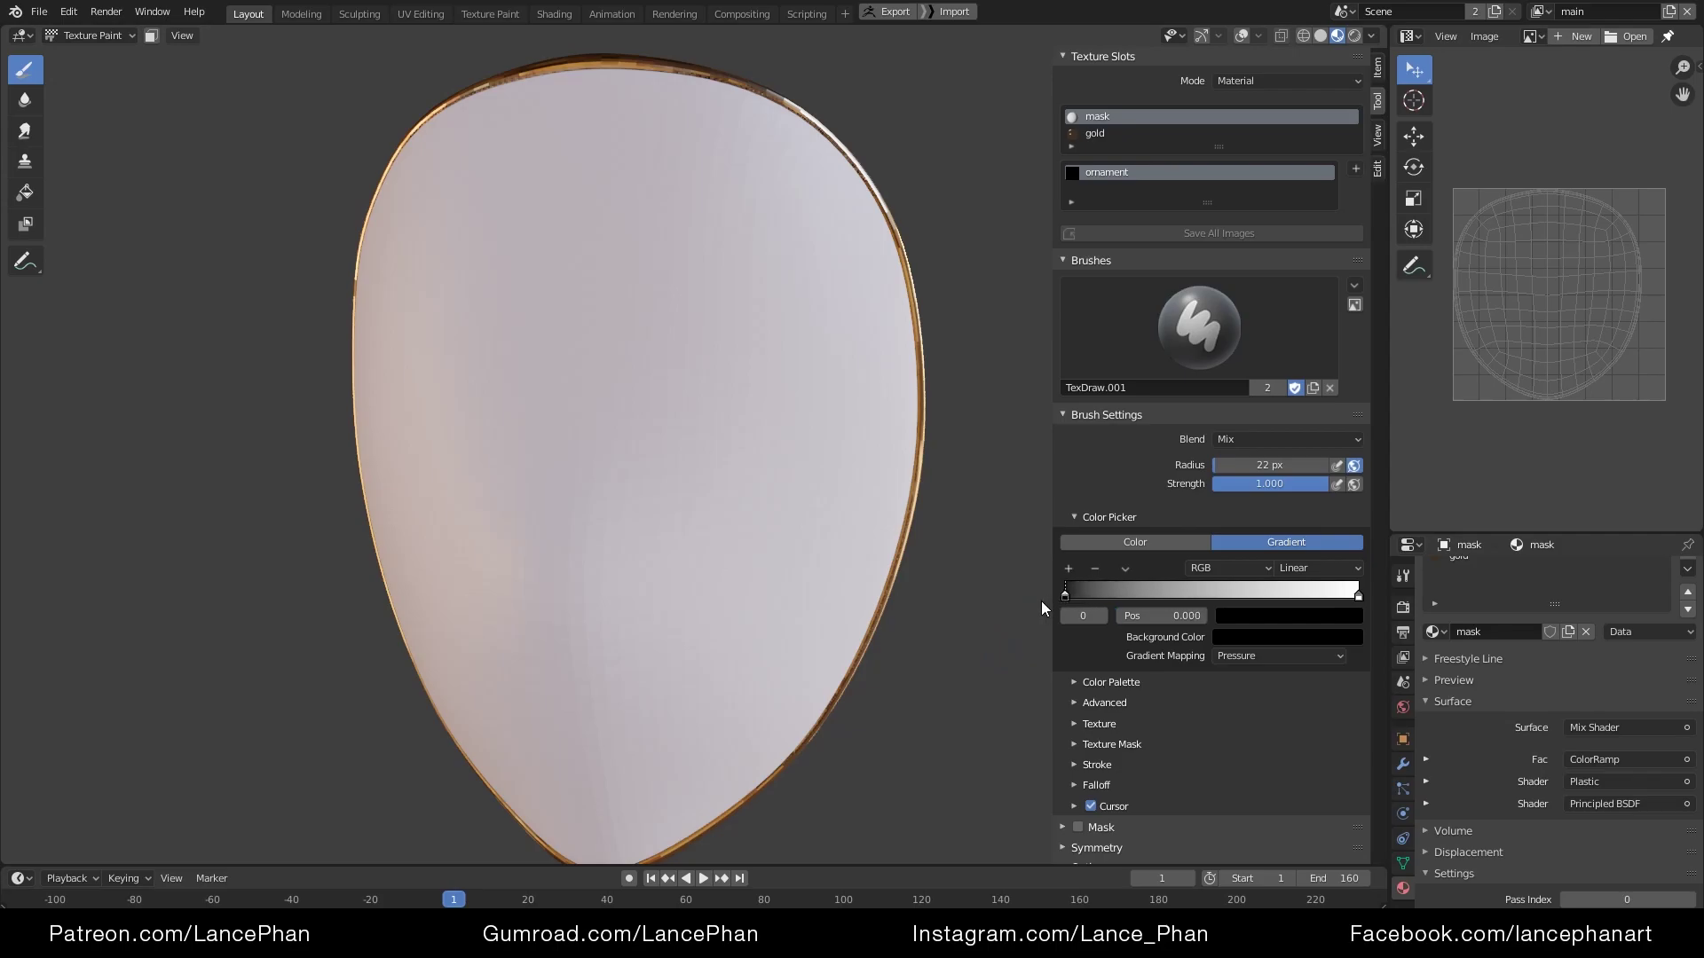
{"action": "left_click", "coordinate": [1358, 596]}
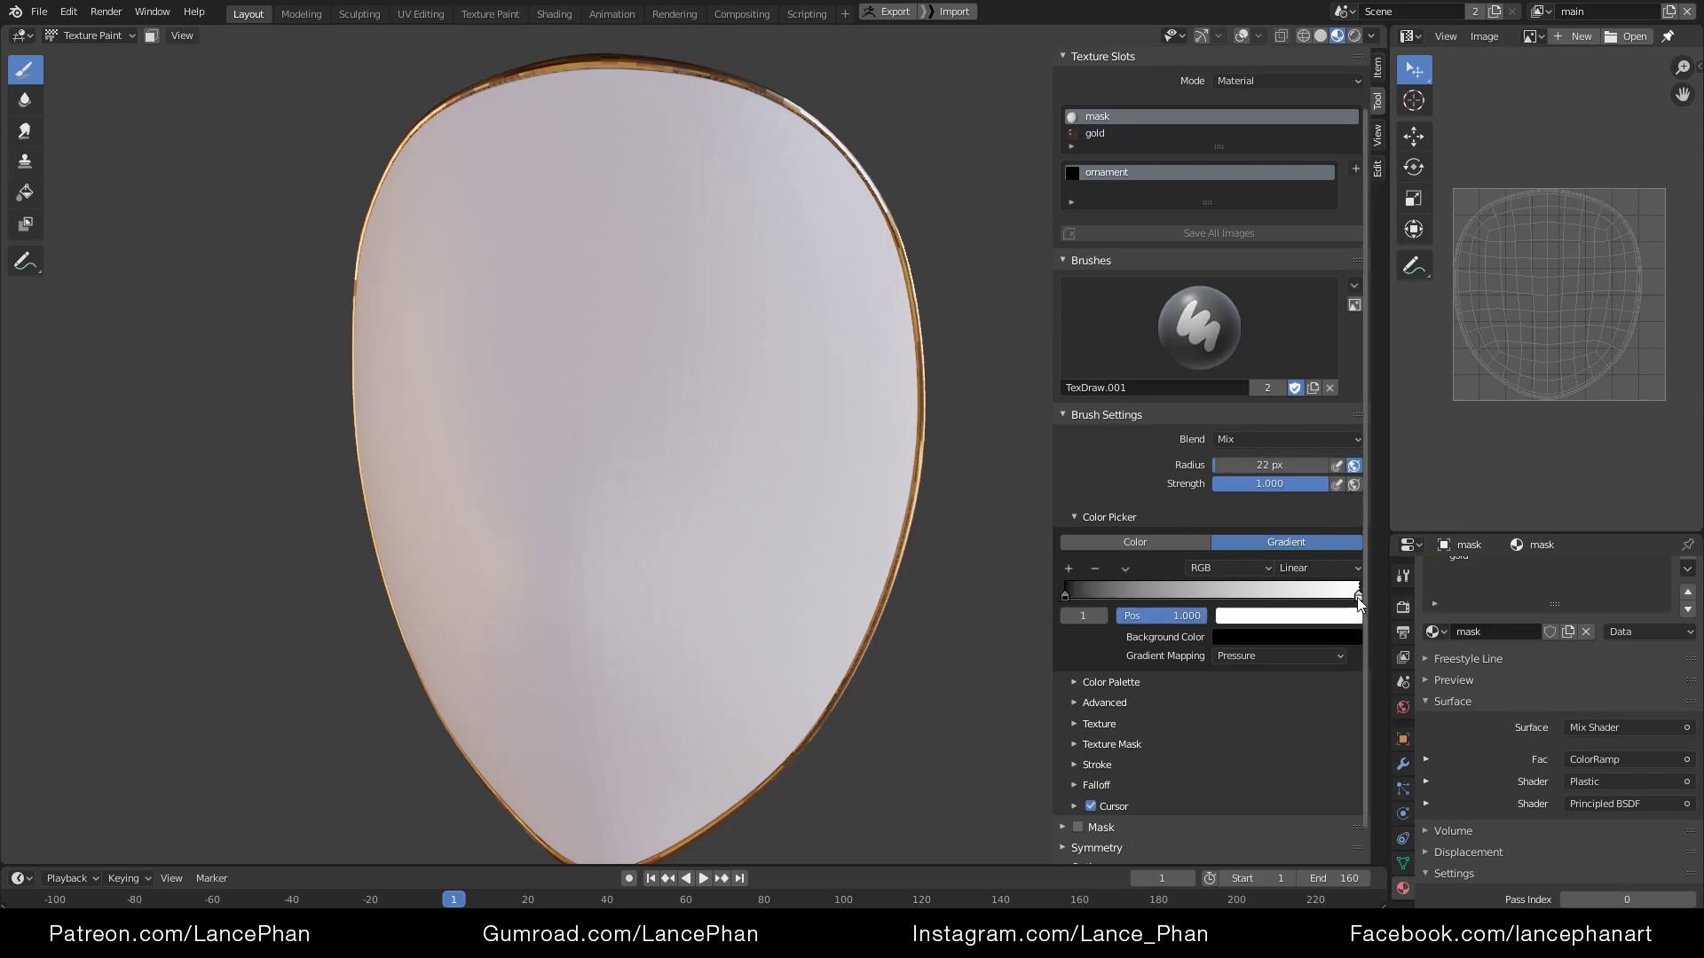
{"action": "middle_click_drag", "start_coordinate": [882, 696], "coordinate": [767, 612]}
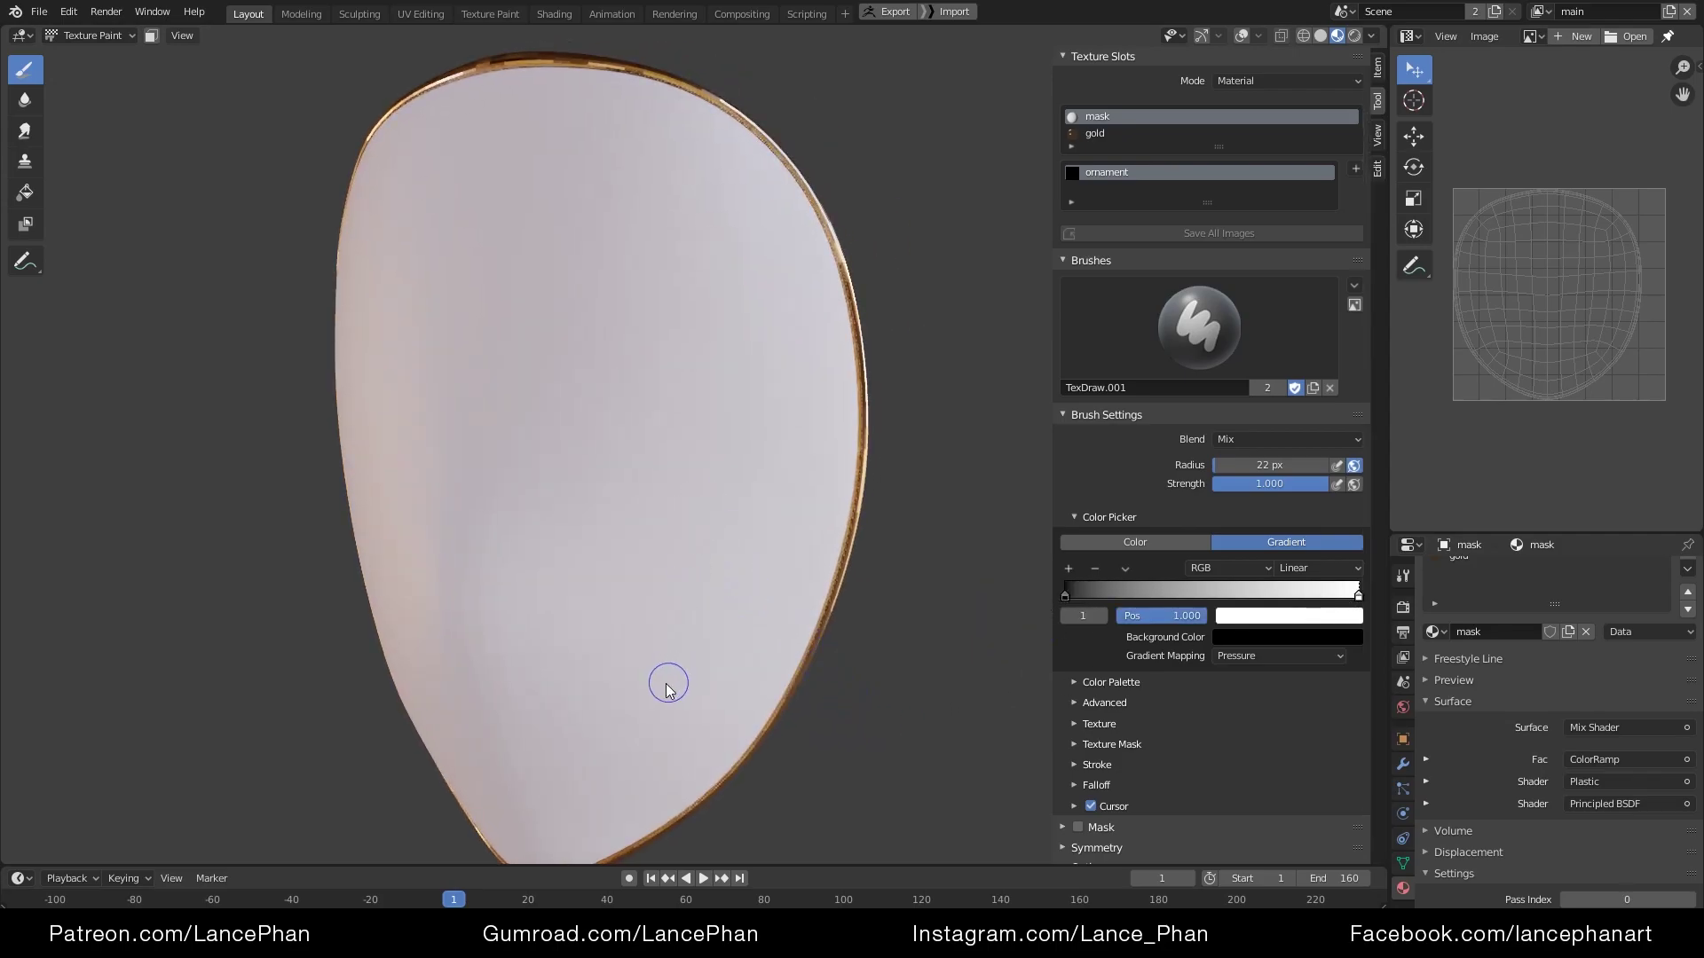
{"action": "mouse_move", "coordinate": [650, 678]}
{"action": "left_mouse_down"}
{"action": "mouse_move", "coordinate": [715, 556]}
{"action": "mouse_move", "coordinate": [793, 495]}
{"action": "left_mouse_up"}
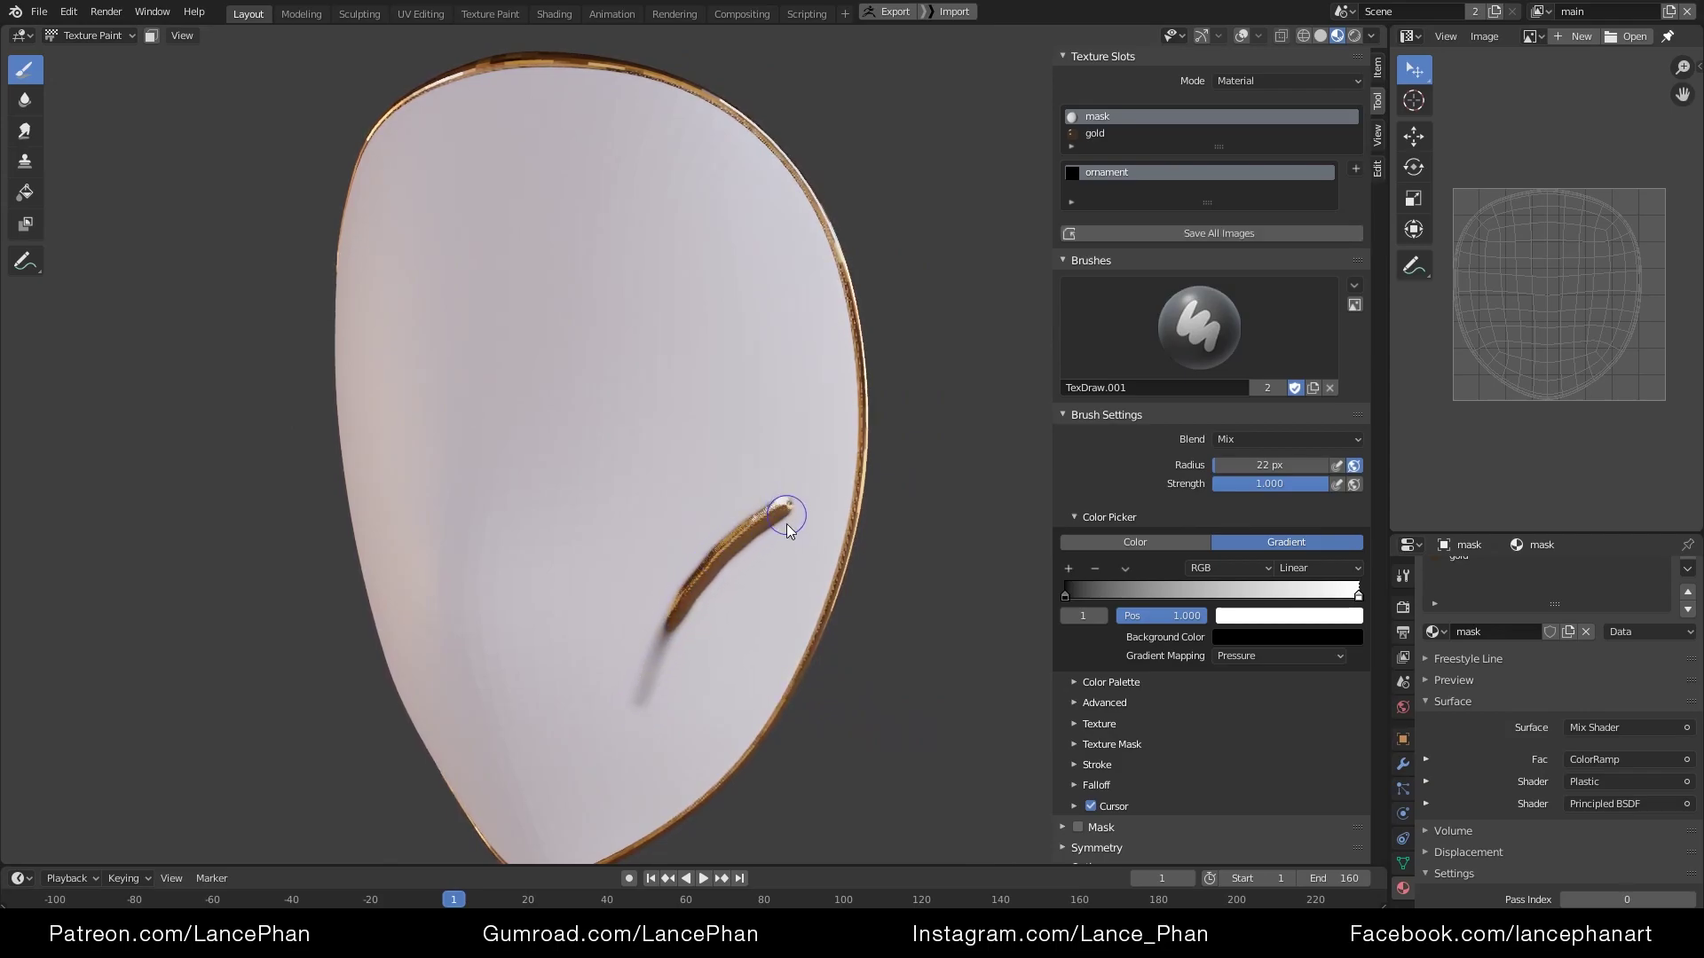
Switch the 3D view to Solid shading to inspect the painted ornament texture on the mask
{"action": "mouse_move", "coordinate": [789, 531]}
{"action": "middle_mouse_down"}
{"action": "mouse_move", "coordinate": [775, 554]}
{"action": "mouse_move", "coordinate": [841, 532]}
{"action": "middle_mouse_up"}
{"action": "key", "text": "z"}
{"action": "left_click", "coordinate": [883, 549]}
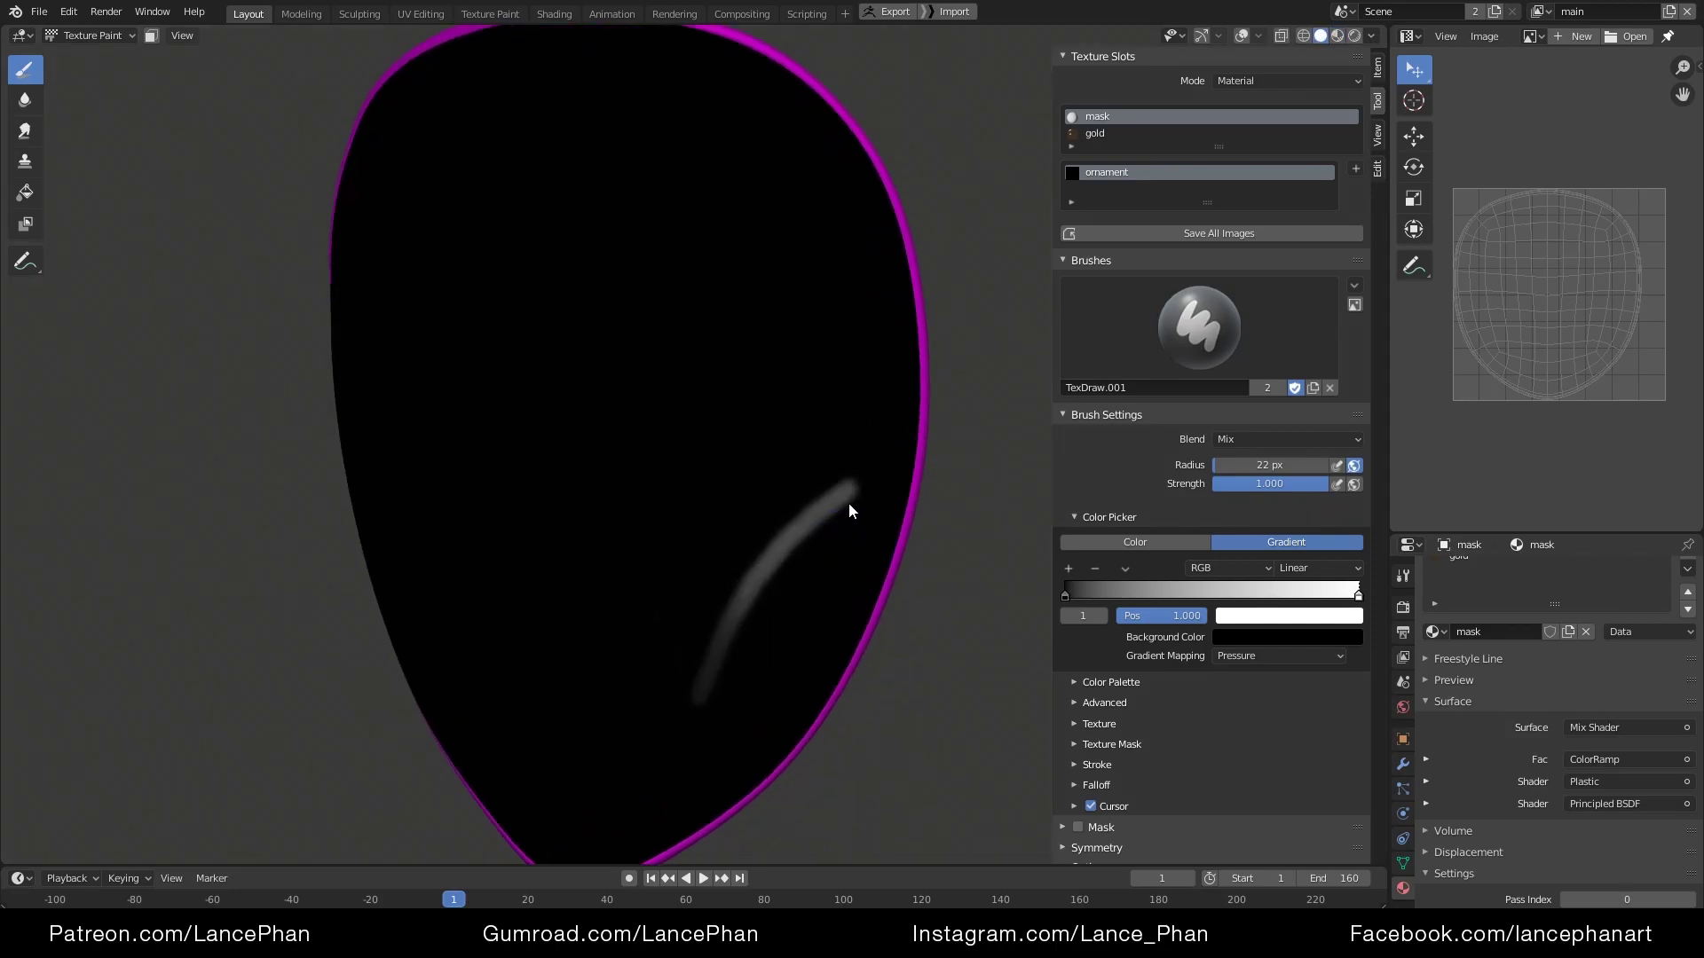
Enable pen-pressure sensitivity for the brush size and paint tapered test strokes above the earlier ones on the cheek
{"action": "scroll", "coordinate": [847, 510], "scroll_direction": "up", "scroll_amount": 2}
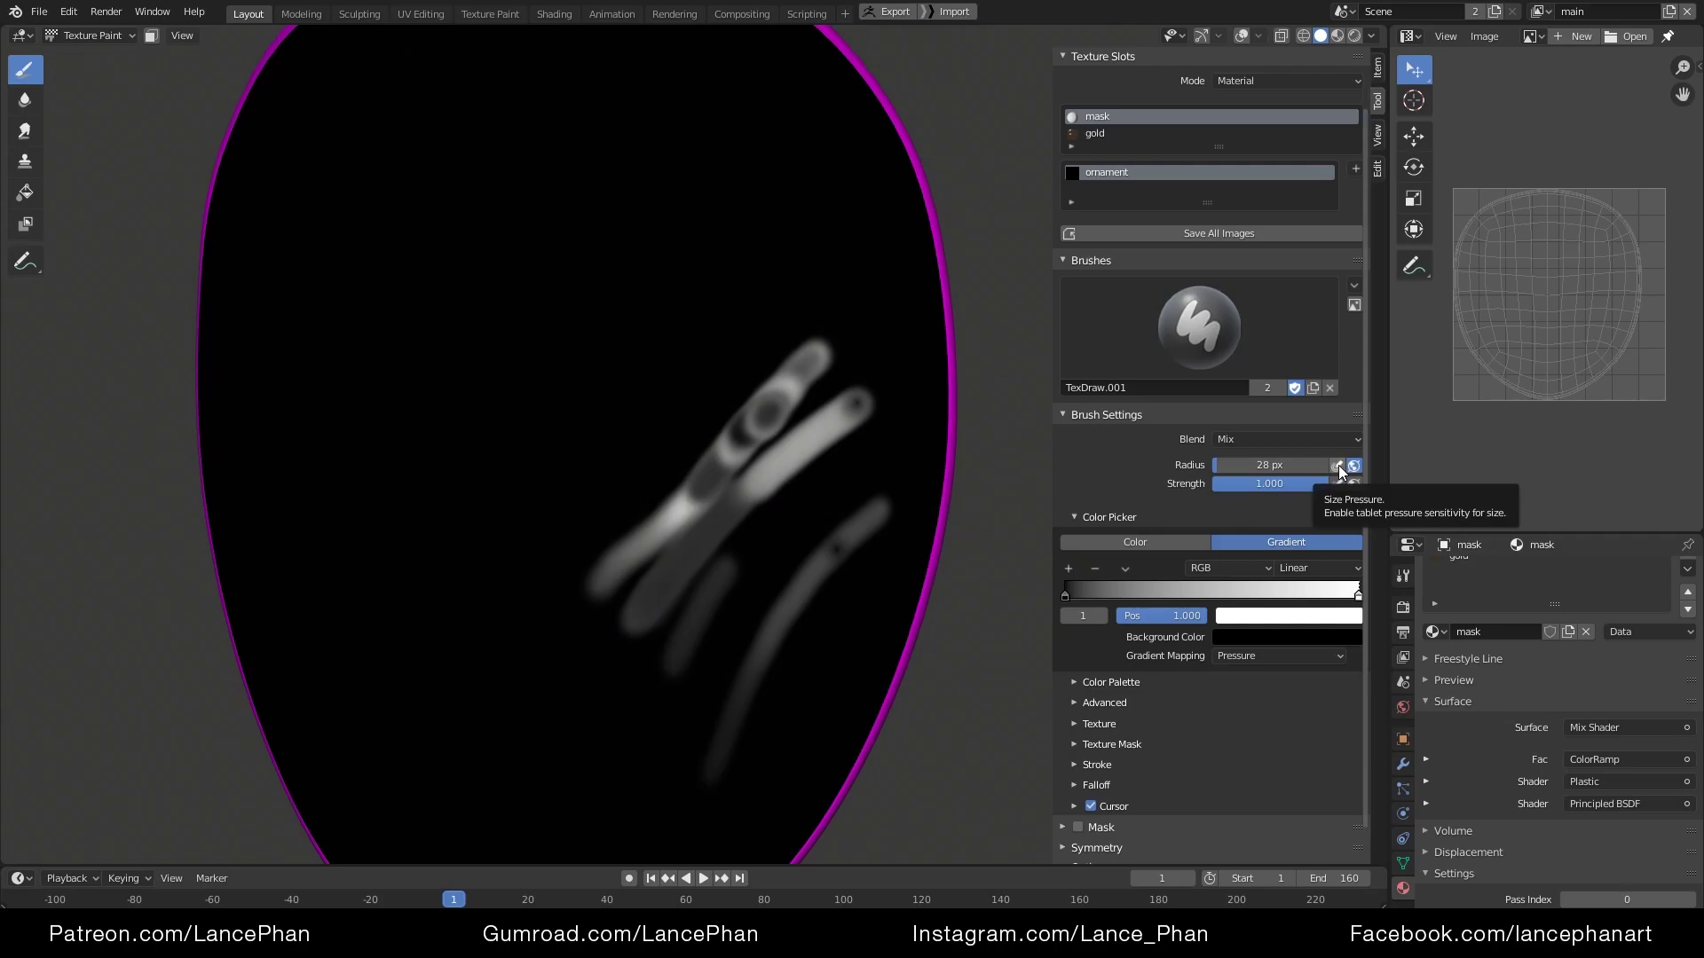
{"action": "left_click", "coordinate": [1338, 465]}
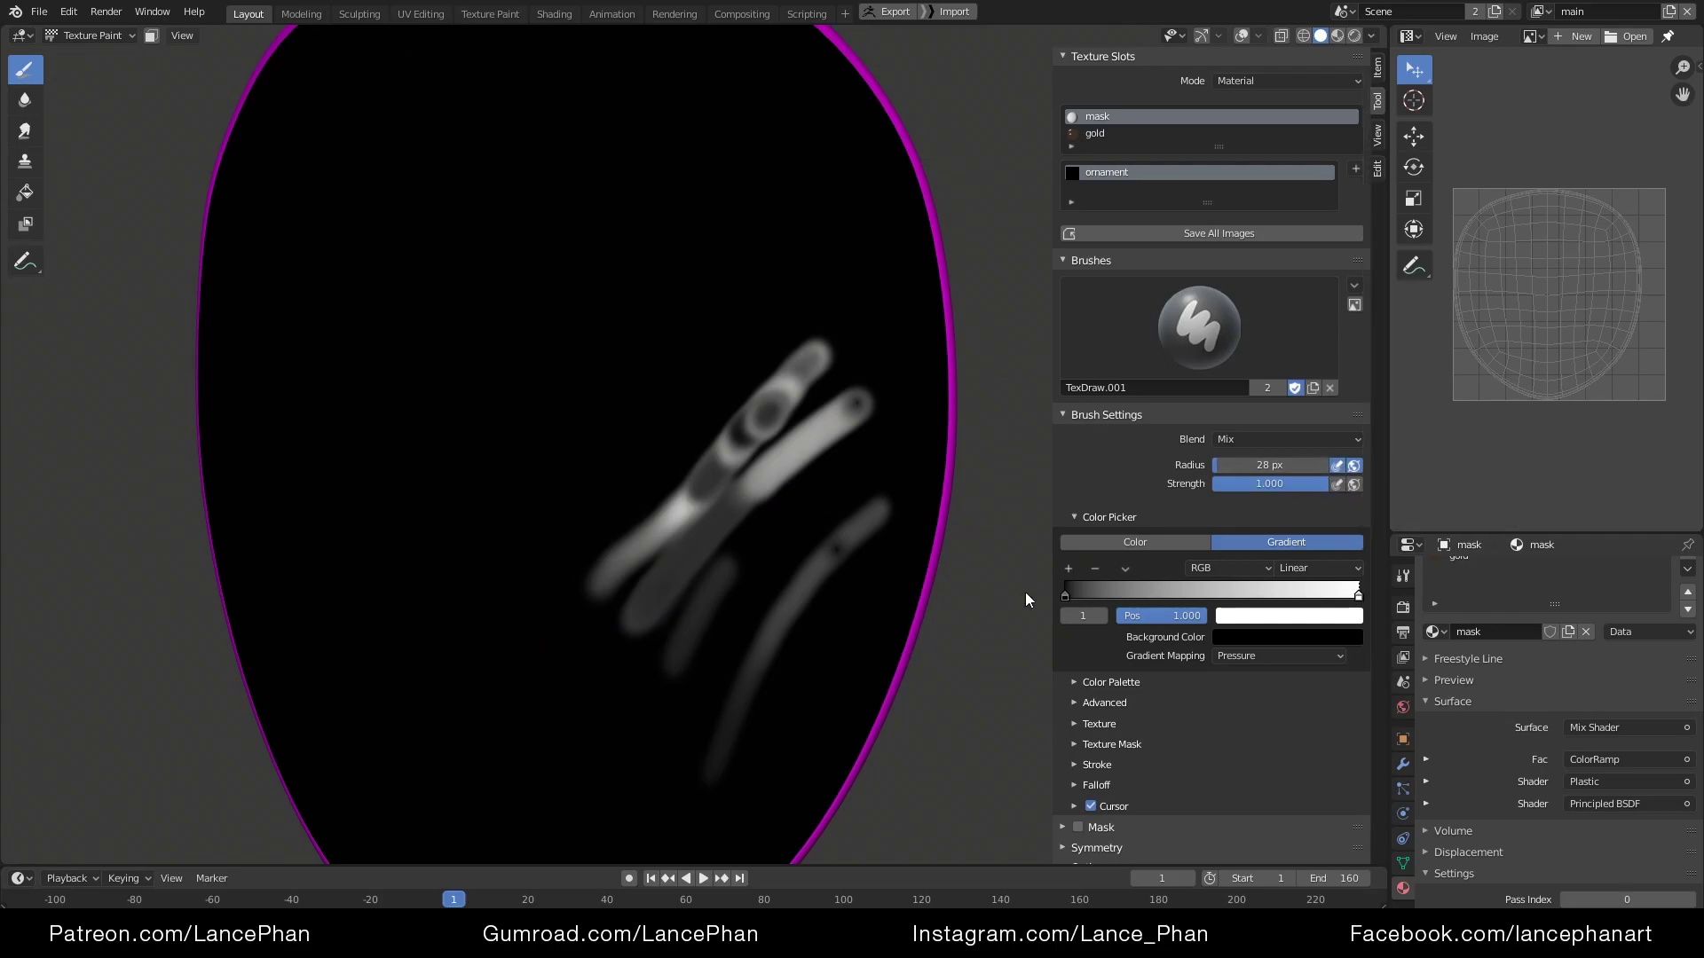
{"action": "left_click_drag", "start_coordinate": [827, 288], "coordinate": [582, 521]}
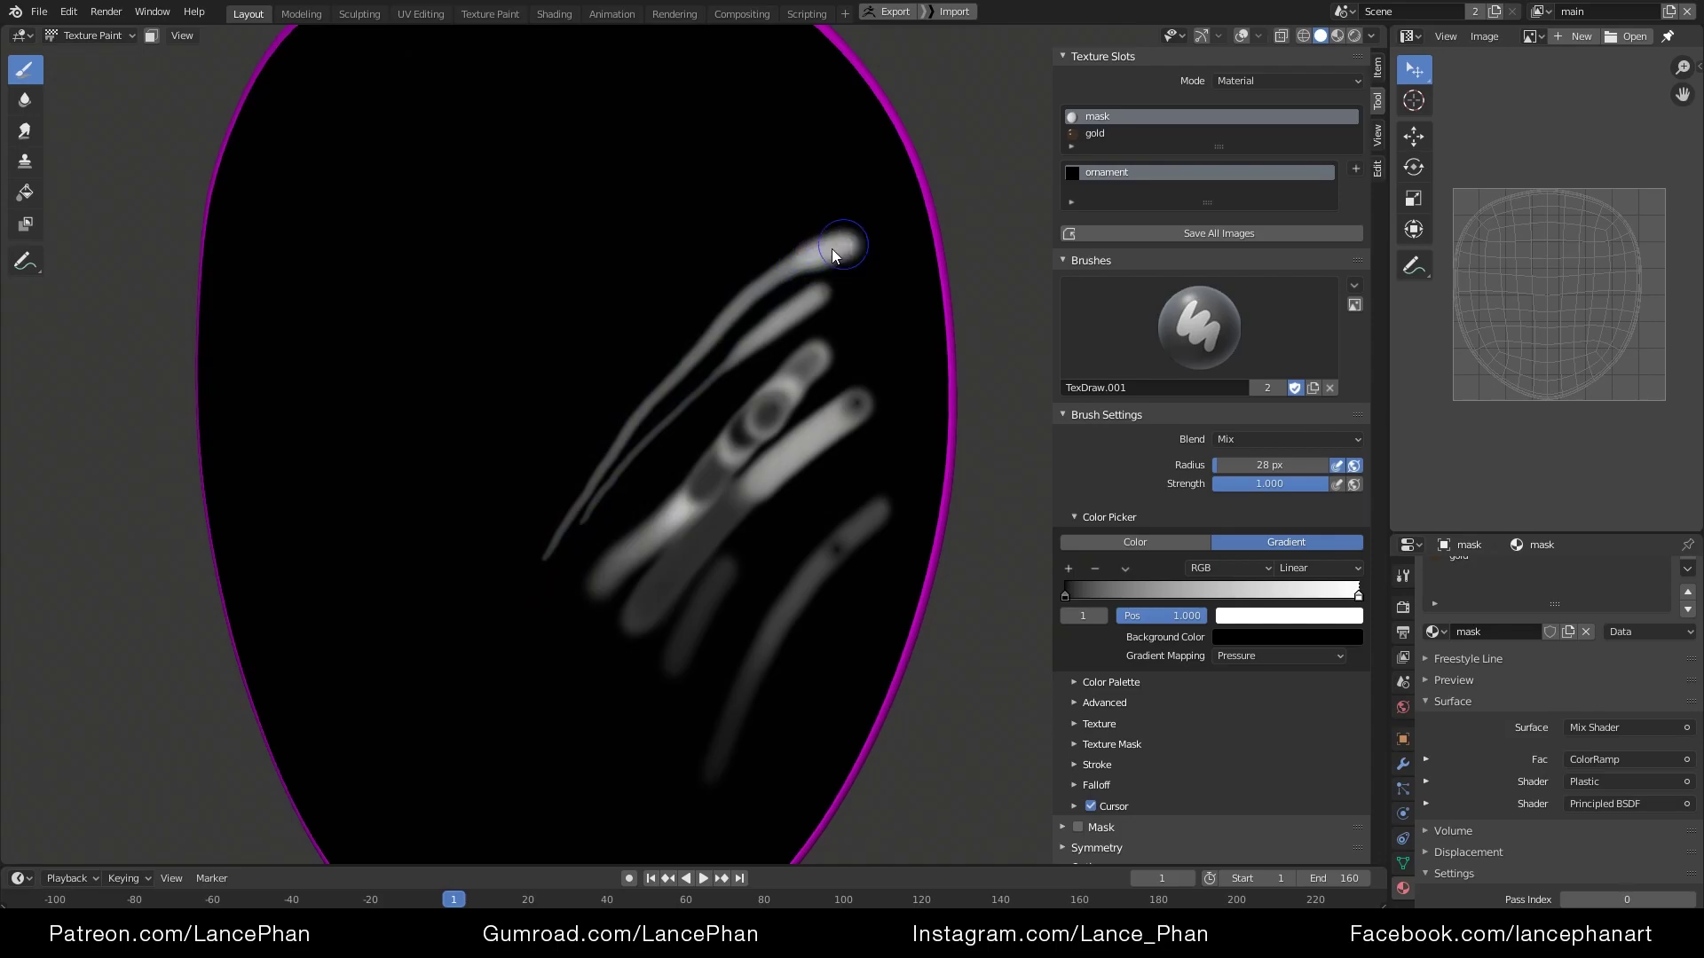
Set the brush blend mode to Lighten and scribble faint strokes over the end of the uppermost bright stroke
{"action": "left_click", "coordinate": [1277, 439]}
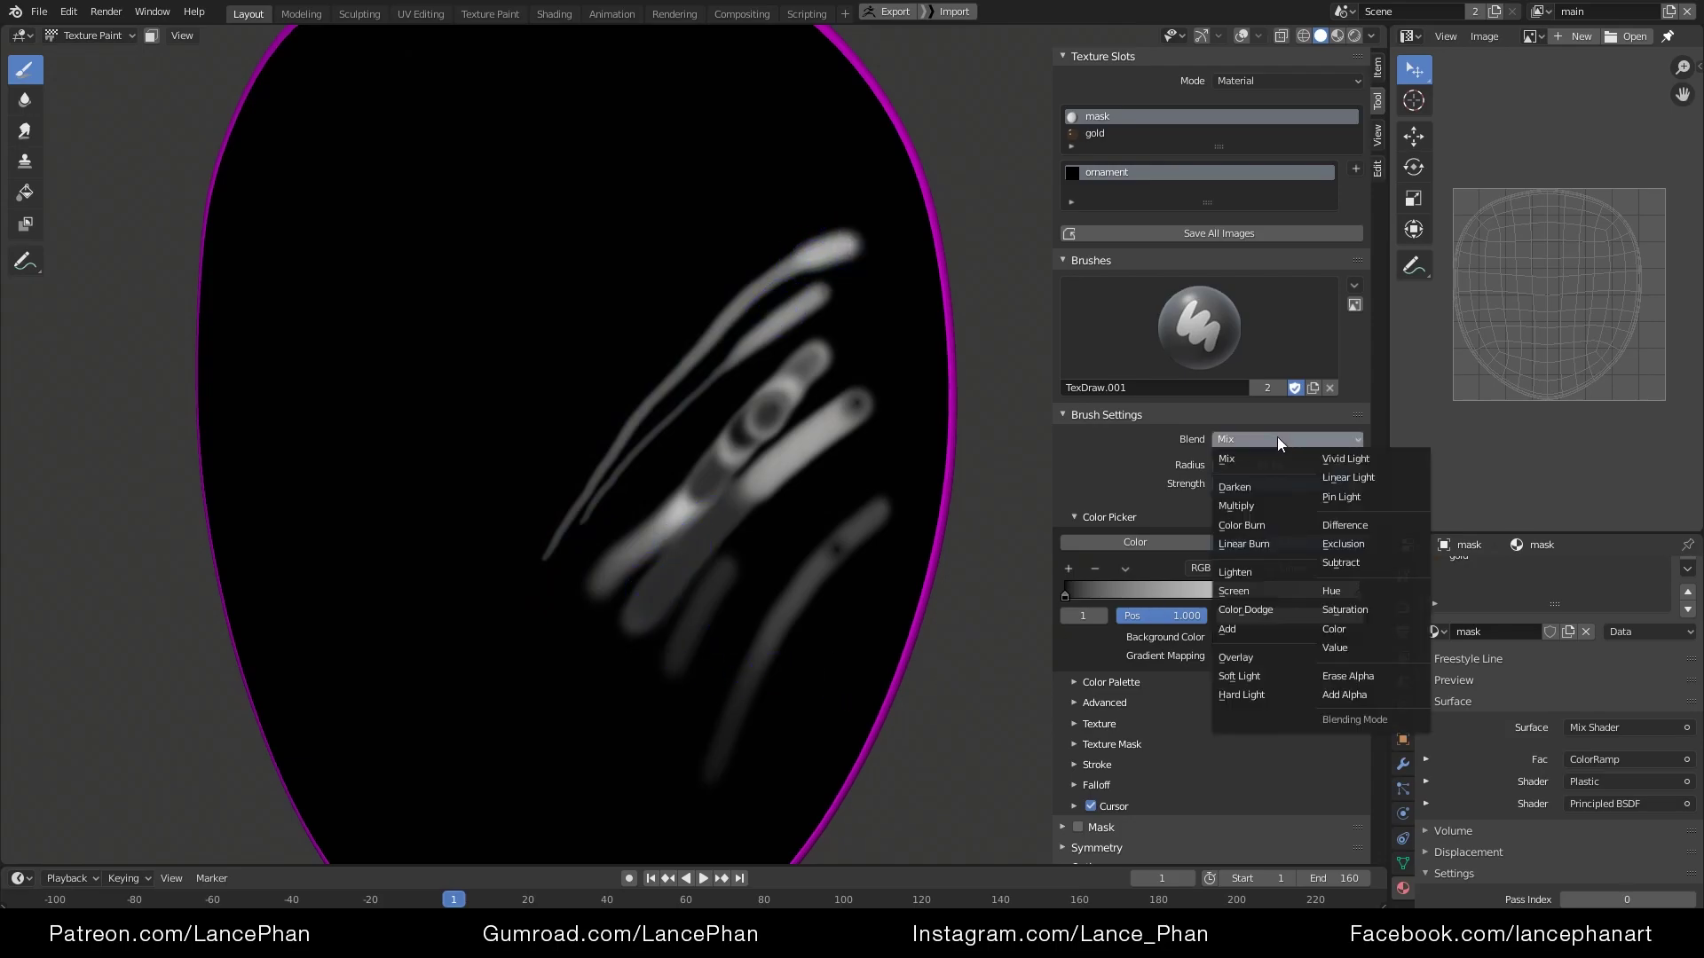
{"action": "left_click", "coordinate": [1279, 573]}
{"action": "scroll", "coordinate": [859, 737], "scroll_direction": "up", "scroll_amount": 6}
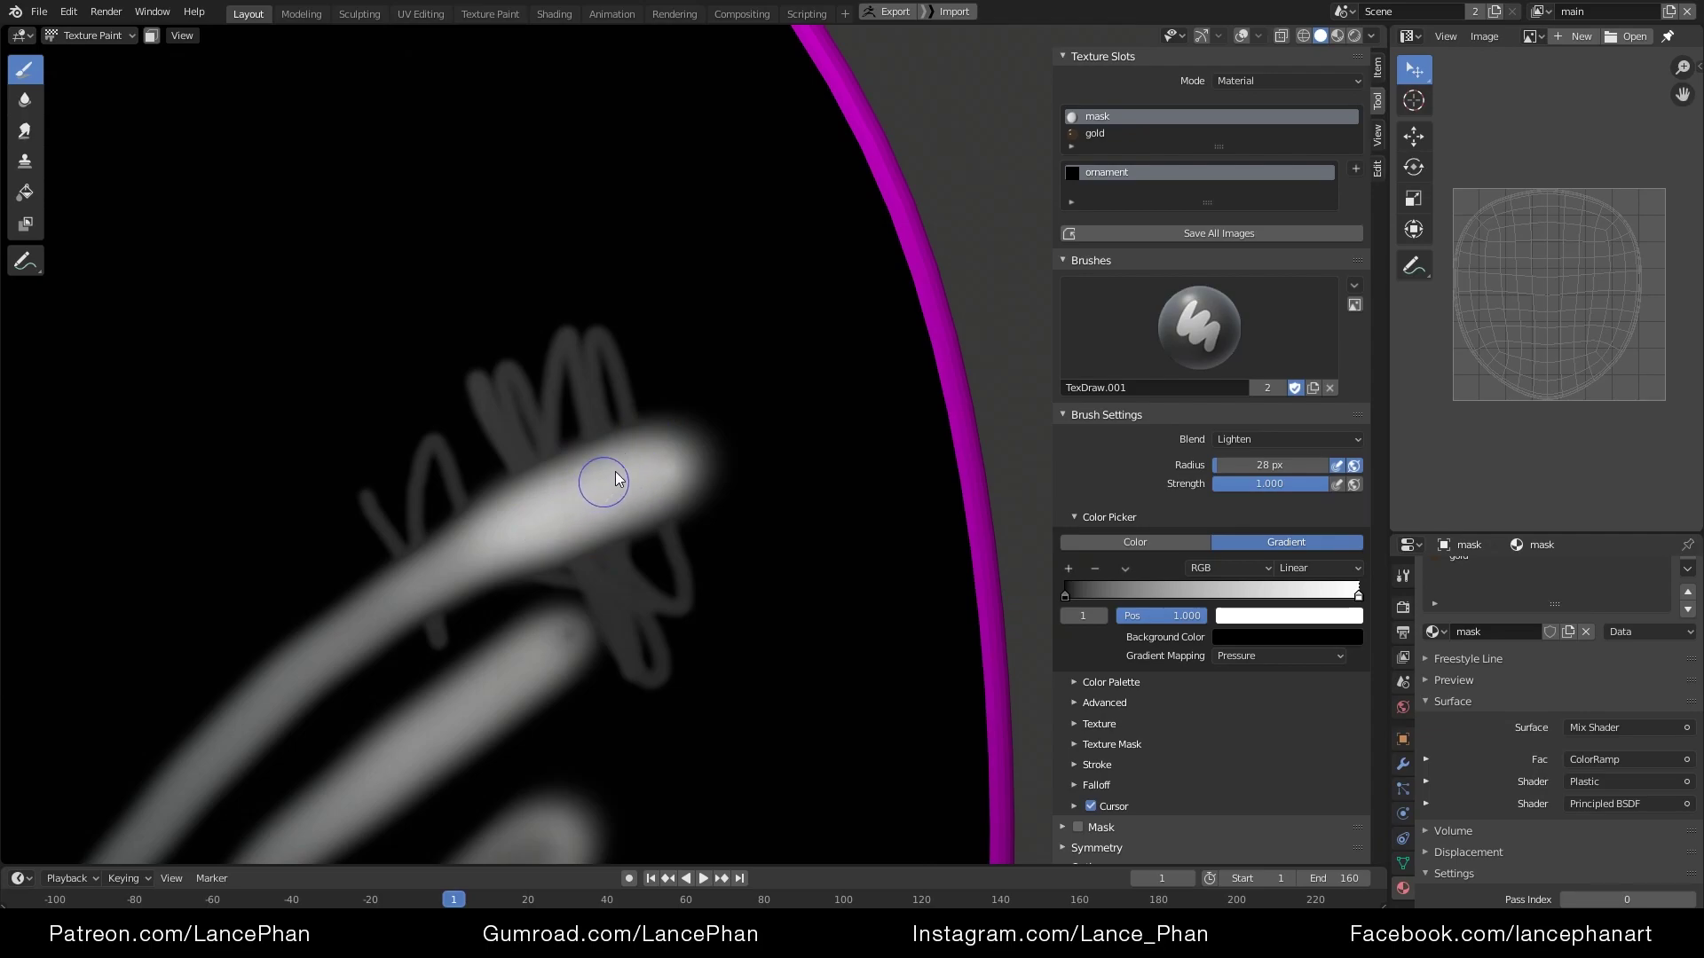
Enlarge the brush radius to 42 px and paint a bright stroke with overlapping scribbles above the existing test strokes
{"action": "scroll", "coordinate": [620, 504], "scroll_direction": "down", "scroll_amount": 2}
{"action": "middle_click_drag", "start_coordinate": [619, 504], "coordinate": [843, 334], "text": "shift"}
{"action": "key", "text": "f"}
{"action": "left_click", "coordinate": [804, 406]}
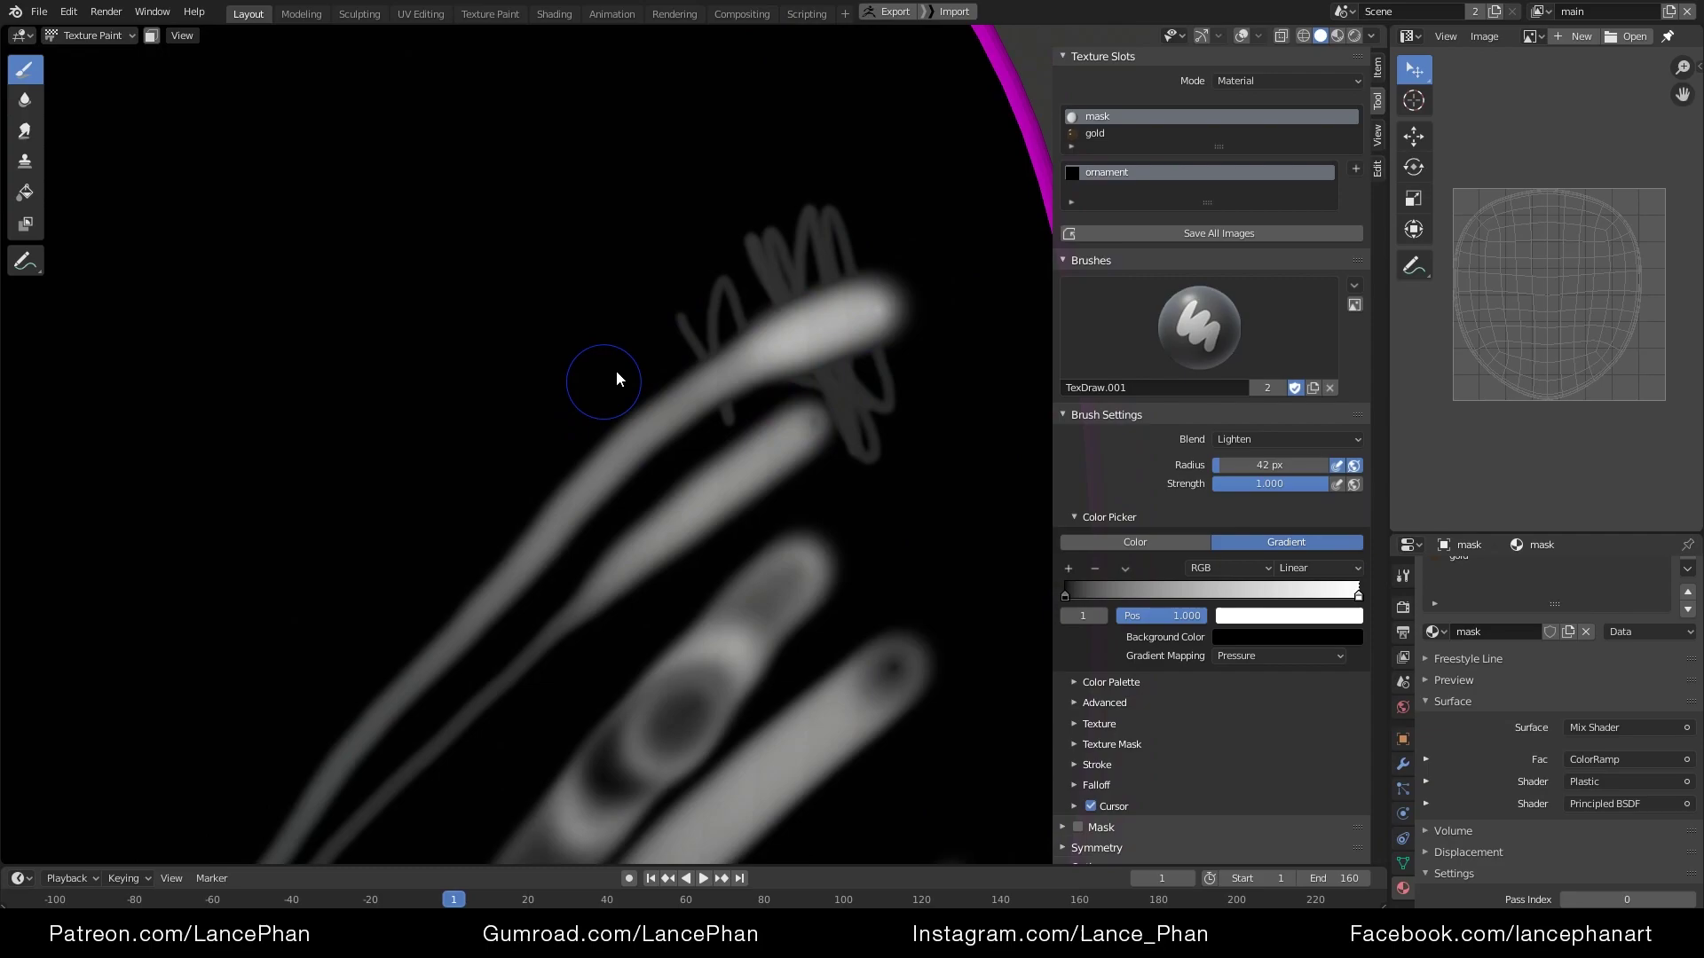
{"action": "left_click_drag", "start_coordinate": [609, 380], "coordinate": [715, 314]}
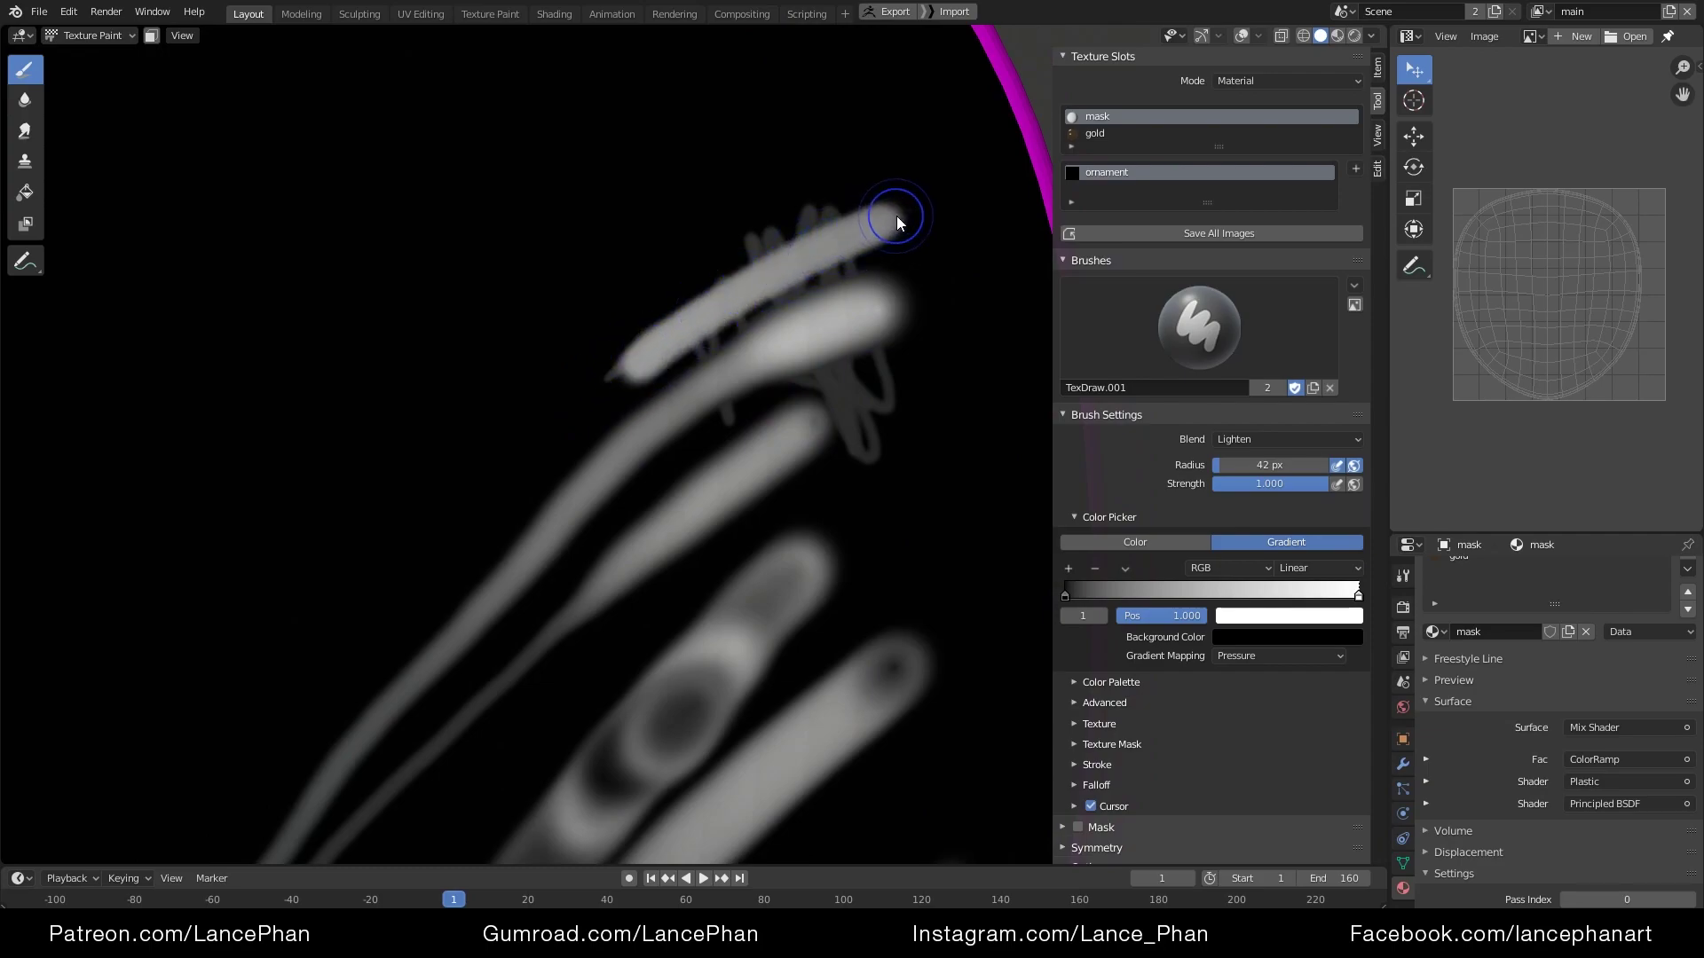
{"action": "mouse_move", "coordinate": [702, 314]}
{"action": "left_mouse_down"}
{"action": "mouse_move", "coordinate": [620, 384]}
{"action": "mouse_move", "coordinate": [898, 222]}
{"action": "left_mouse_up"}
{"action": "middle_click_drag", "start_coordinate": [880, 294], "coordinate": [849, 302], "text": "shift"}
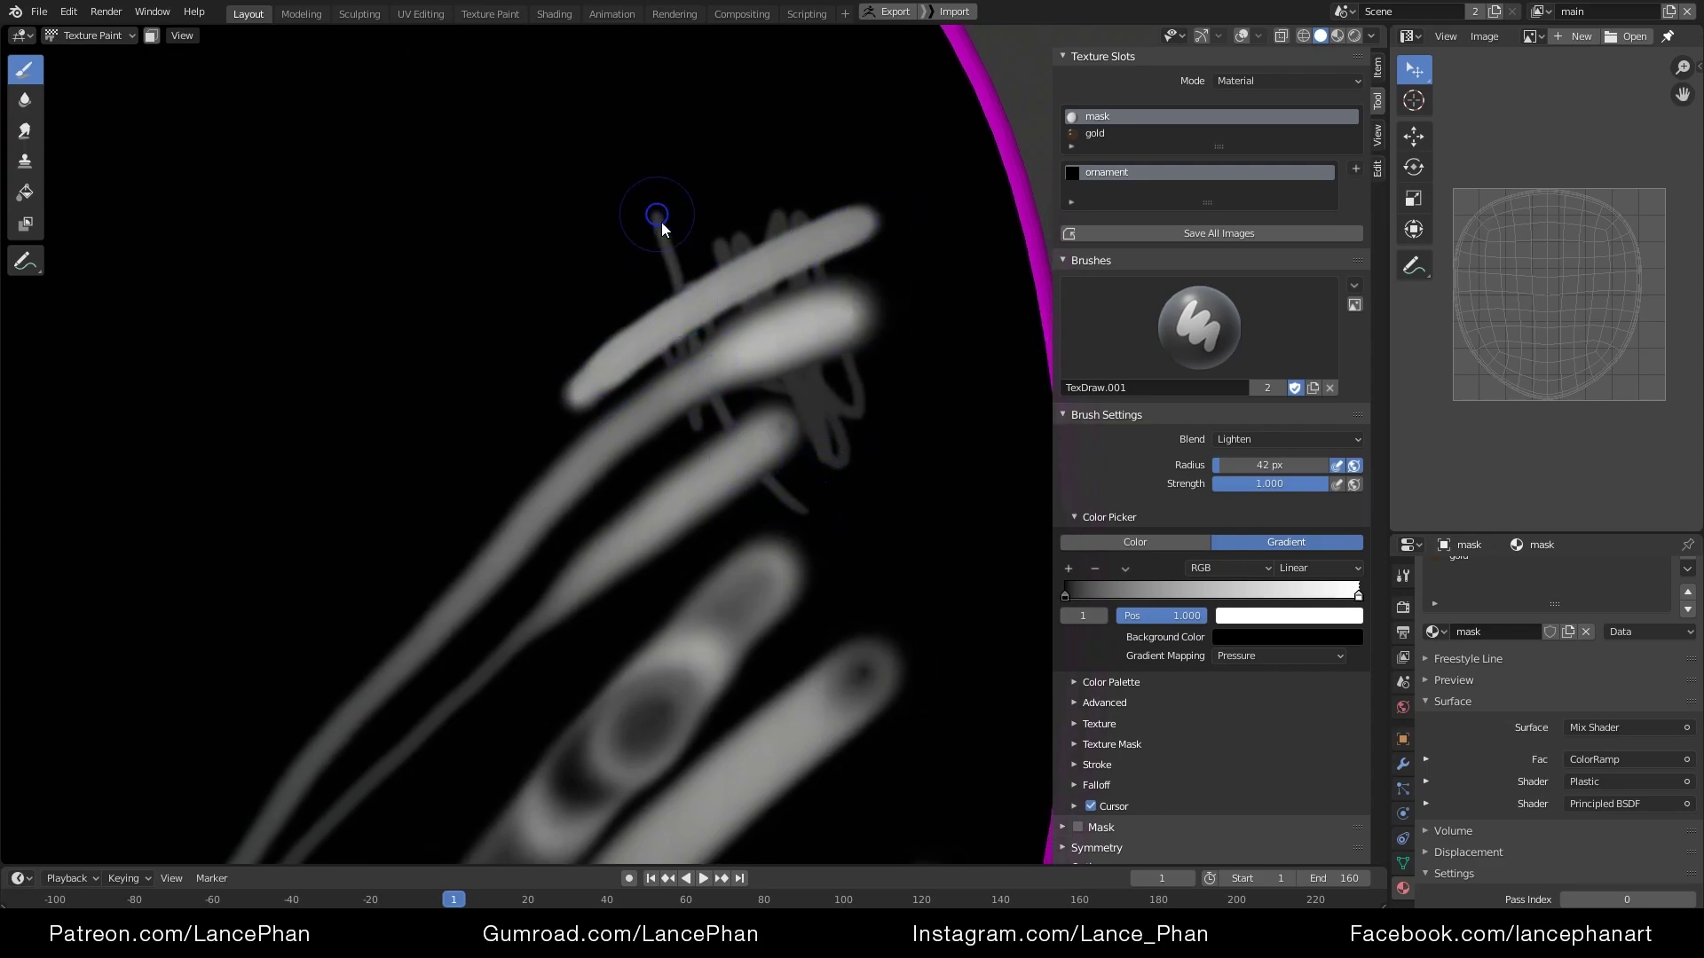
{"action": "left_click_drag", "start_coordinate": [823, 310], "coordinate": [667, 282]}
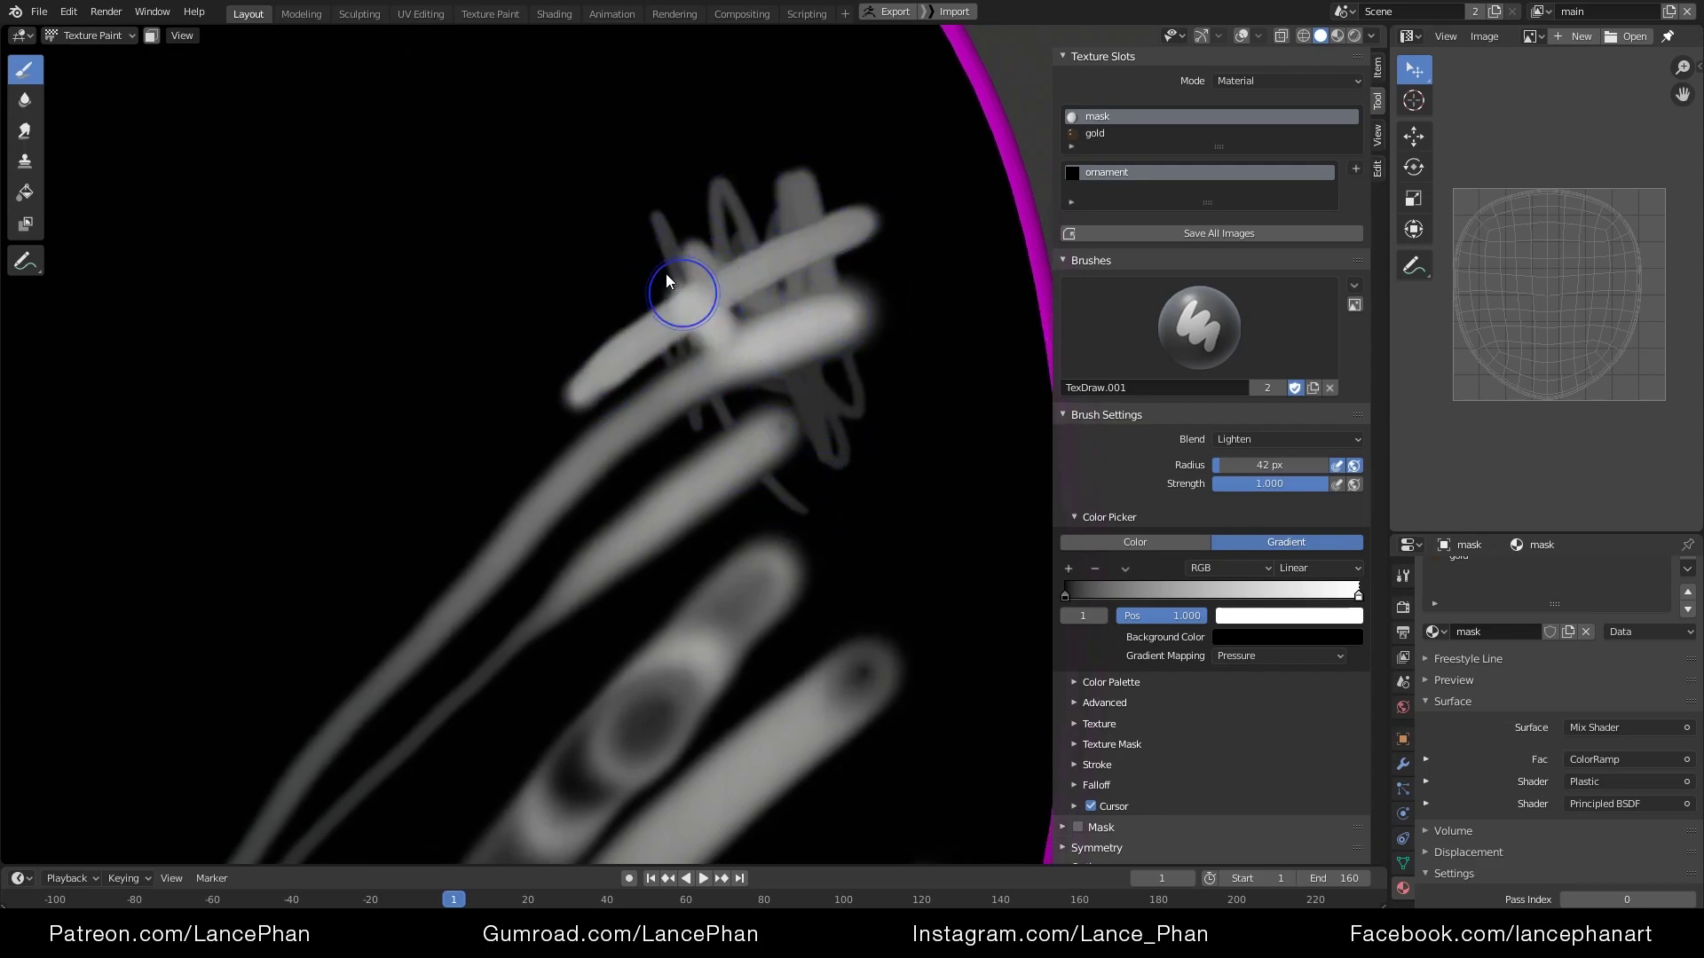
{"action": "scroll", "coordinate": [781, 550], "scroll_direction": "down", "scroll_amount": 3}
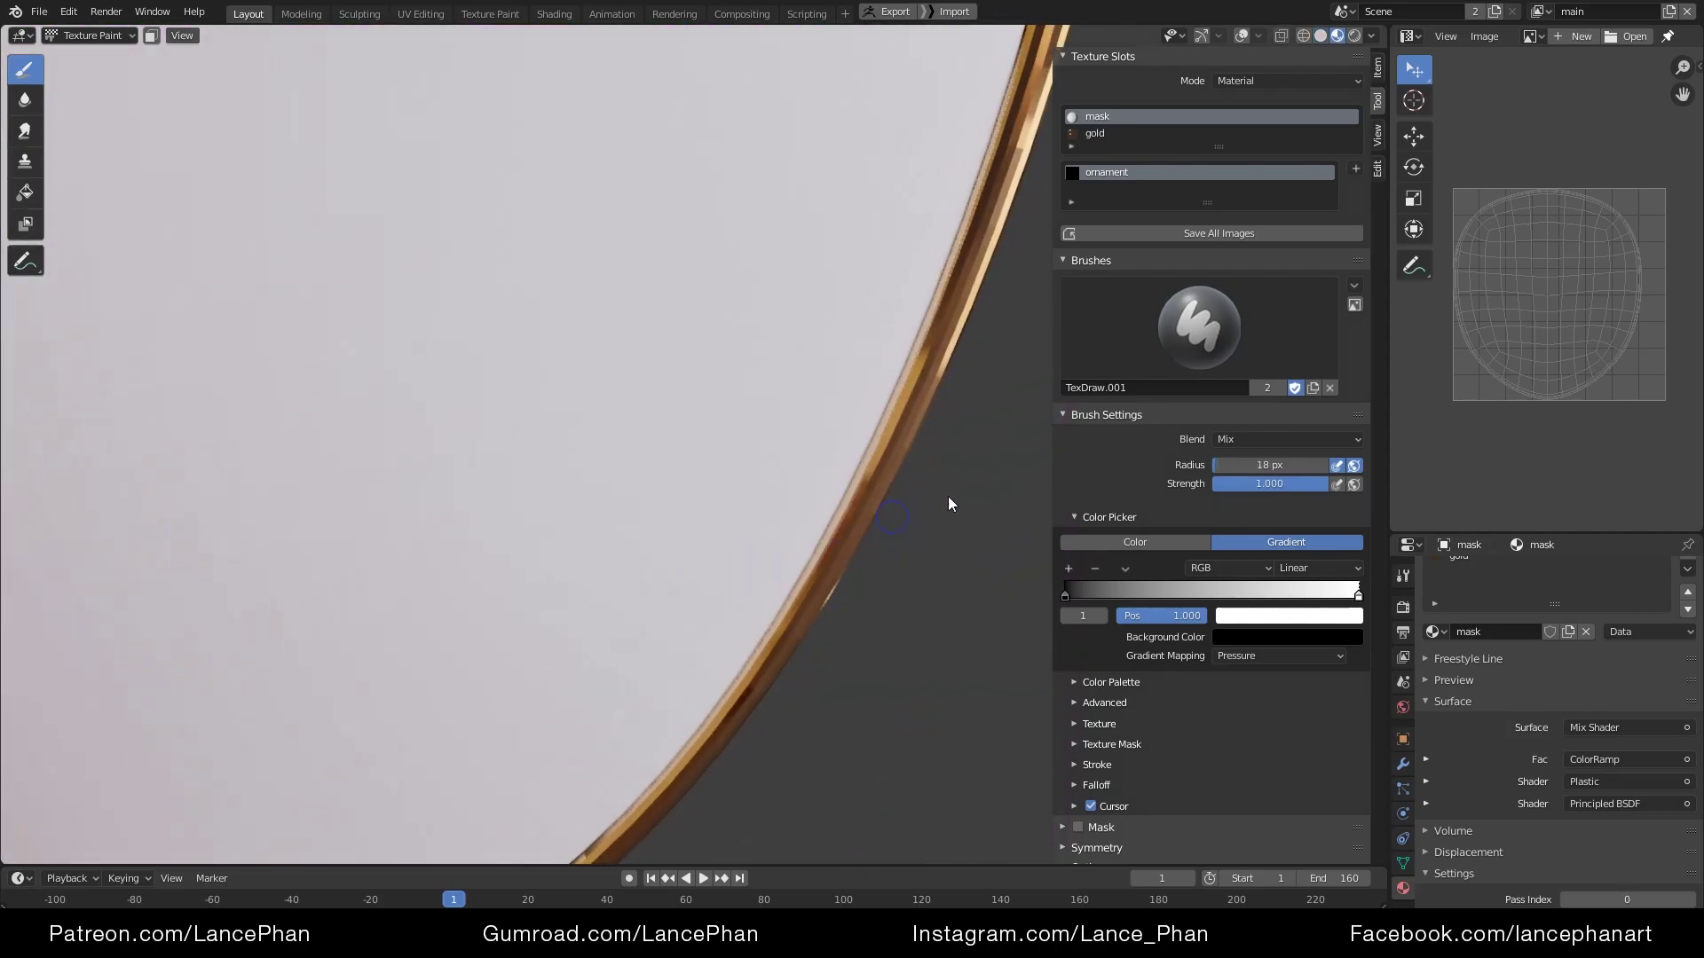
Set the blend mode to Mix and paint a gold S-shaped curl with a thin stroke crossing it on the lower cheek
{"action": "left_click", "coordinate": [1269, 440]}
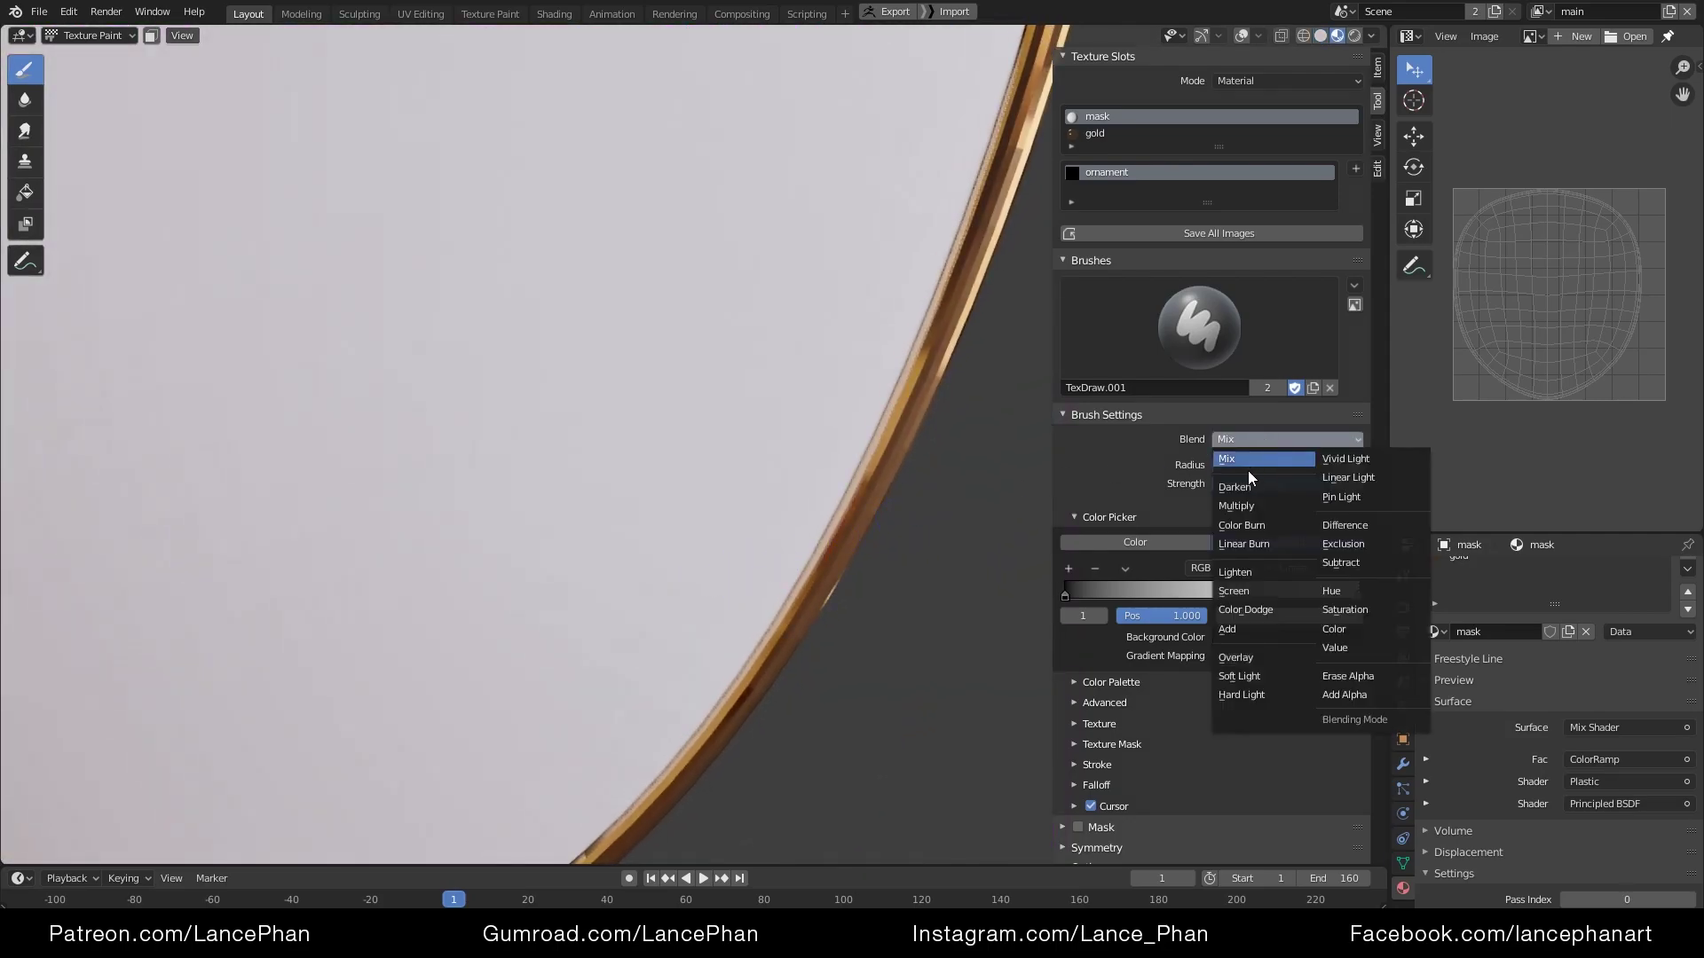
{"action": "left_click", "coordinate": [1259, 456]}
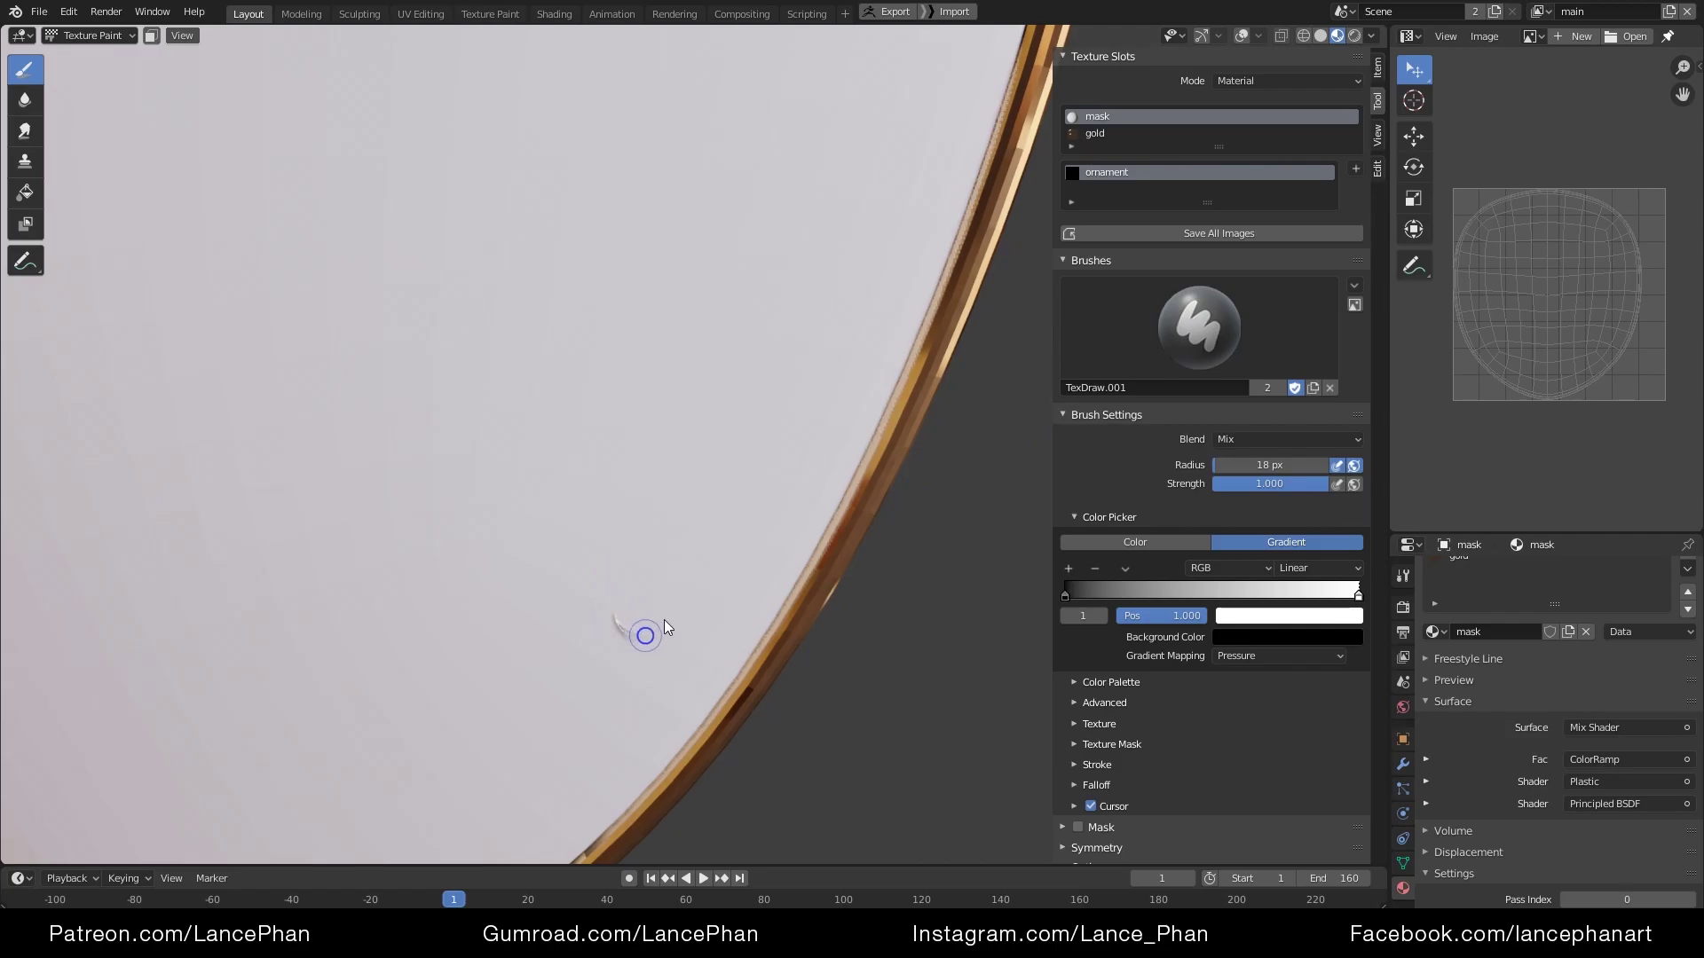
{"action": "mouse_move", "coordinate": [645, 636]}
{"action": "left_mouse_down"}
{"action": "mouse_move", "coordinate": [737, 461]}
{"action": "mouse_move", "coordinate": [726, 479]}
{"action": "left_mouse_up"}
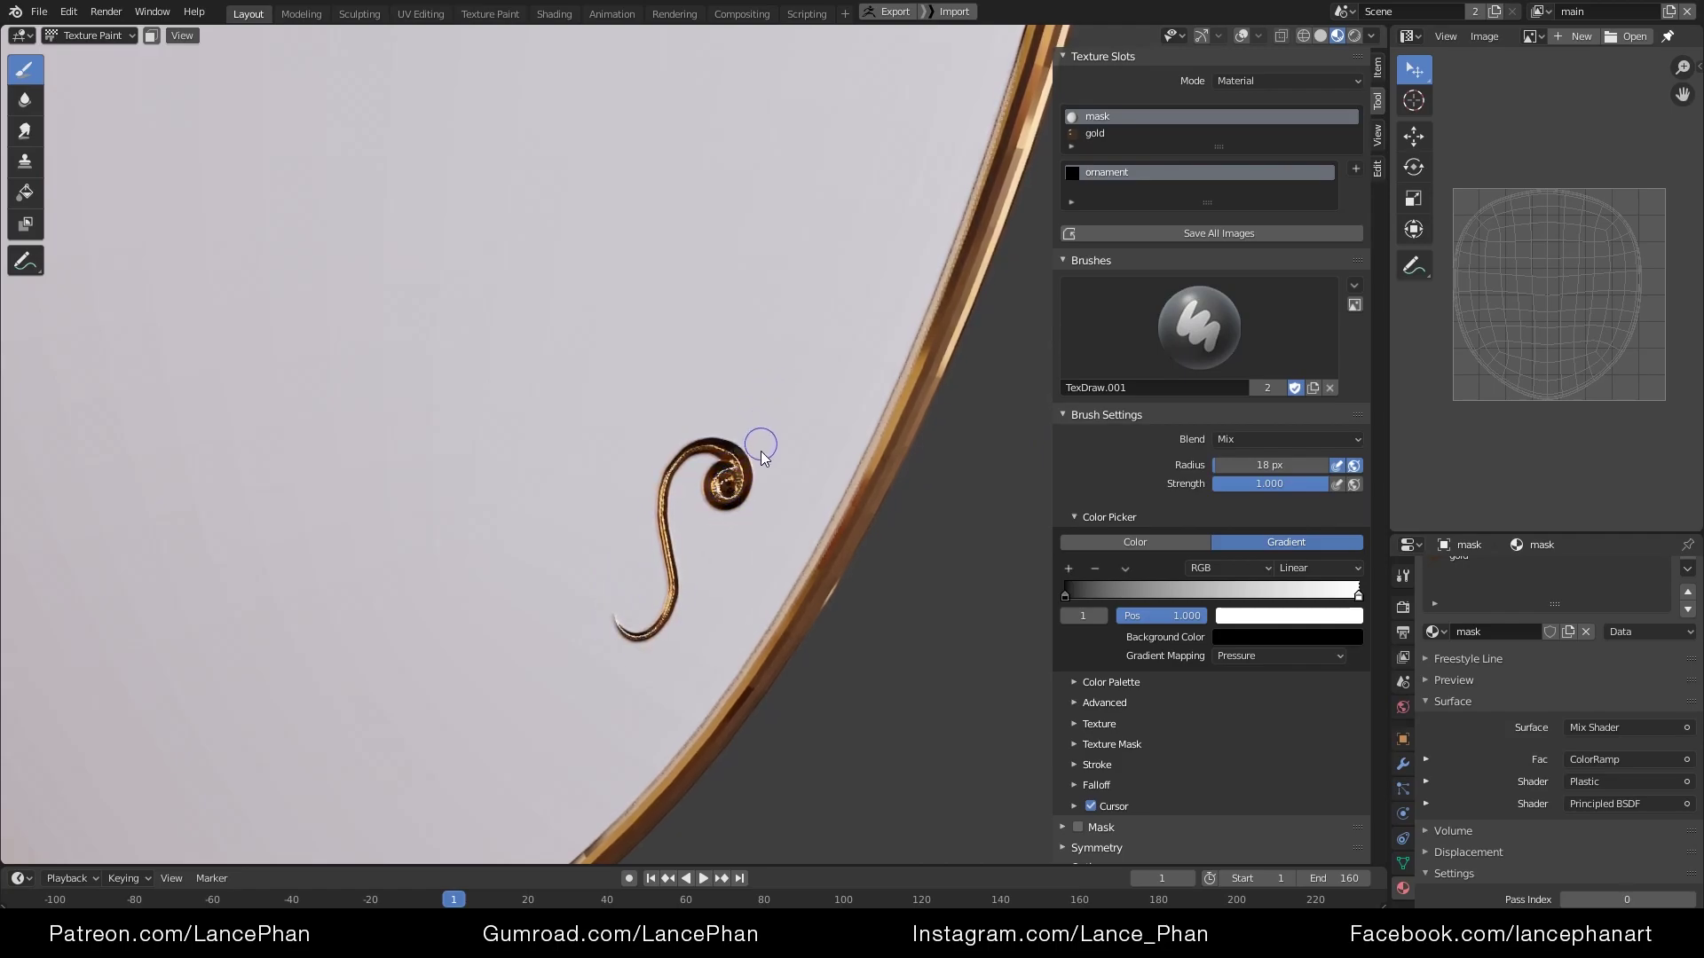
{"action": "mouse_move", "coordinate": [792, 349]}
{"action": "left_mouse_down"}
{"action": "mouse_move", "coordinate": [717, 515]}
{"action": "mouse_move", "coordinate": [702, 606]}
{"action": "left_mouse_up"}
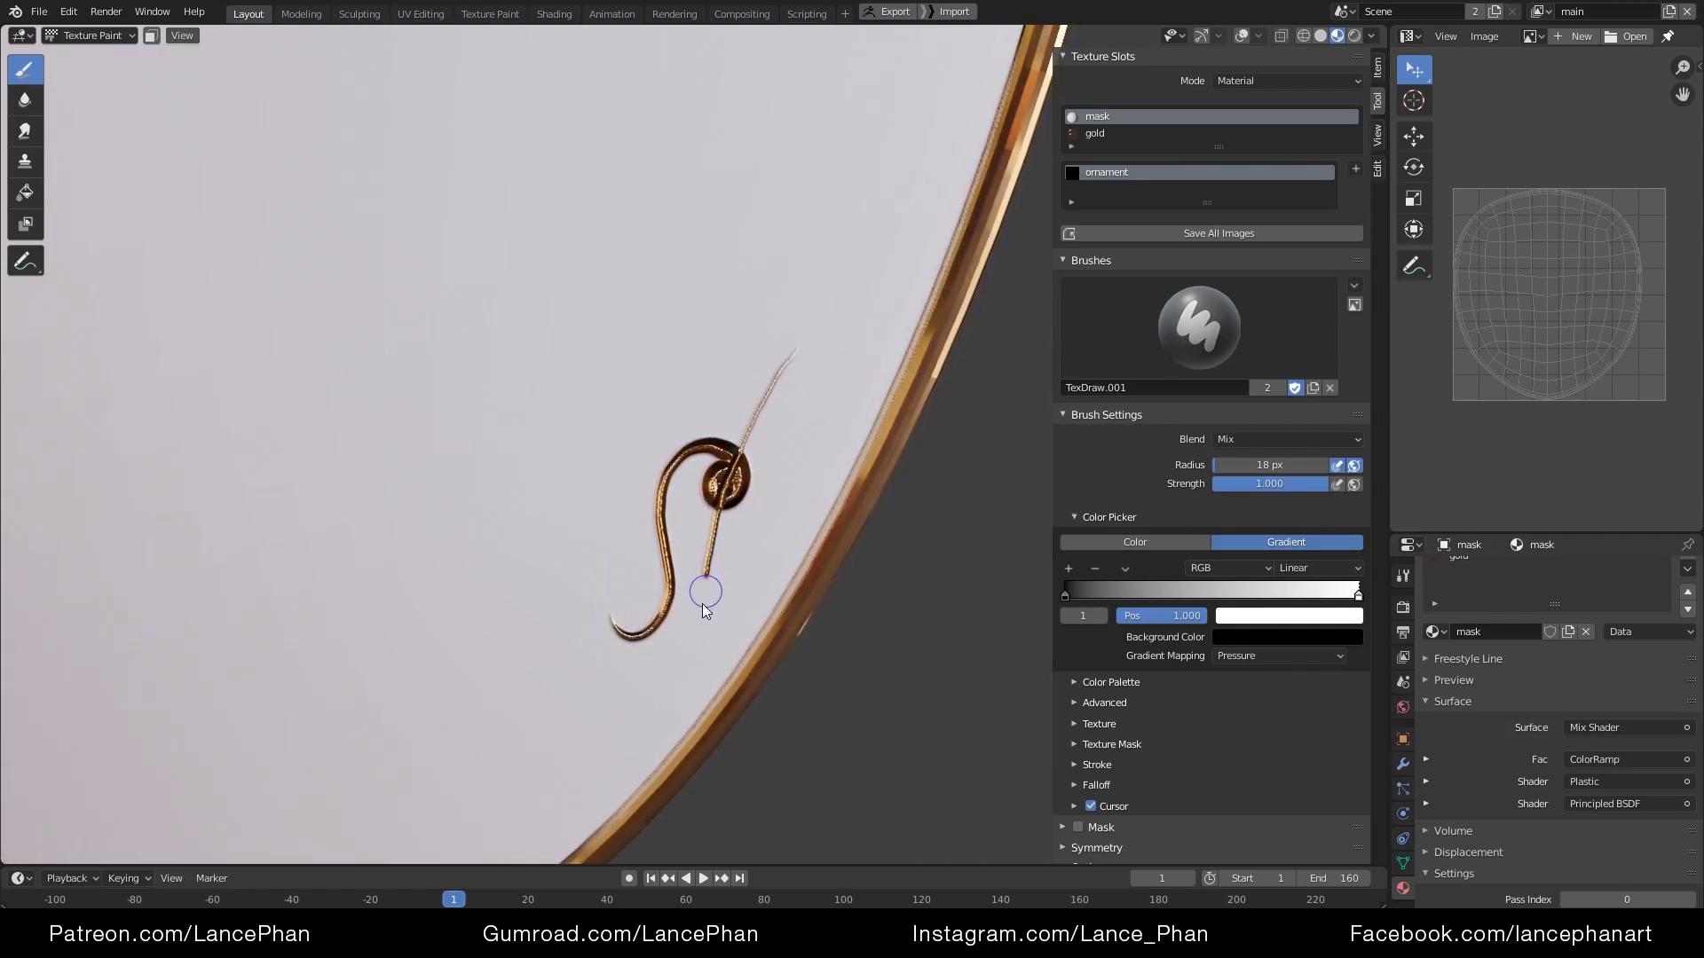
Examine up close where the thin stroke crosses the gold curl, and undo the test strokes
{"action": "scroll", "coordinate": [754, 480], "scroll_direction": "up", "scroll_amount": 6}
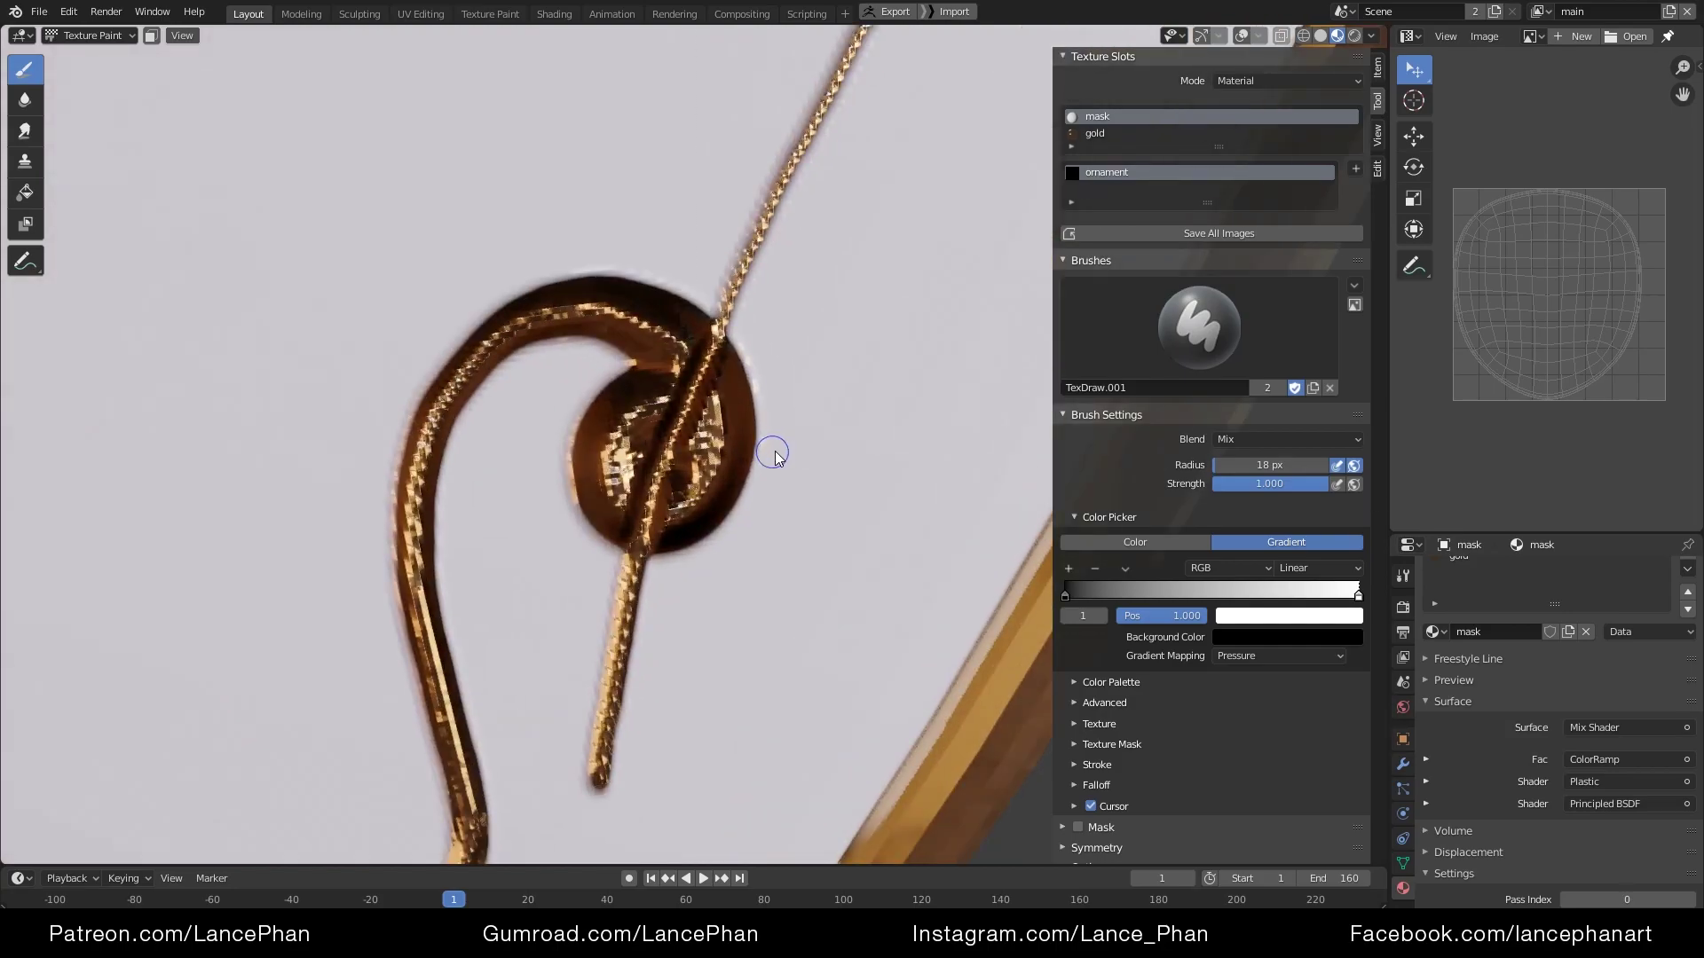
{"action": "scroll", "coordinate": [775, 455], "scroll_direction": "down", "scroll_amount": 3}
{"action": "scroll", "coordinate": [802, 370], "scroll_direction": "up", "scroll_amount": 3}
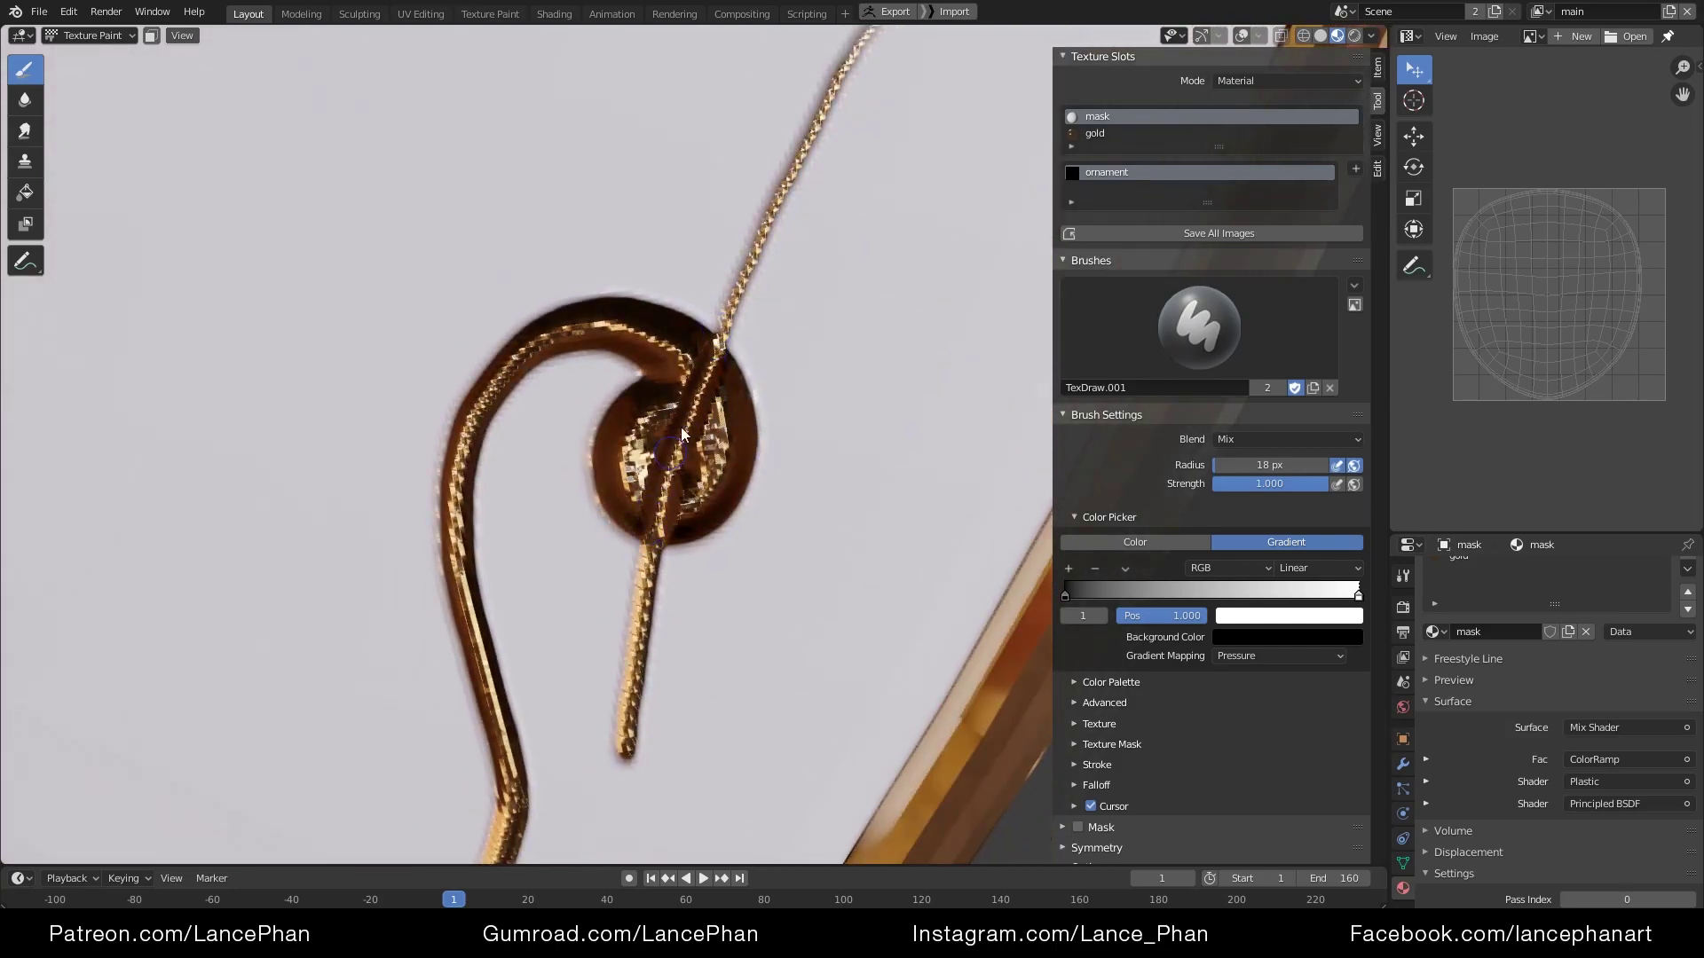
{"action": "scroll", "coordinate": [692, 508], "scroll_direction": "down", "scroll_amount": 5}
{"action": "middle_click_drag", "start_coordinate": [687, 469], "coordinate": [710, 517]}
{"action": "key", "text": "ctrl+z"}
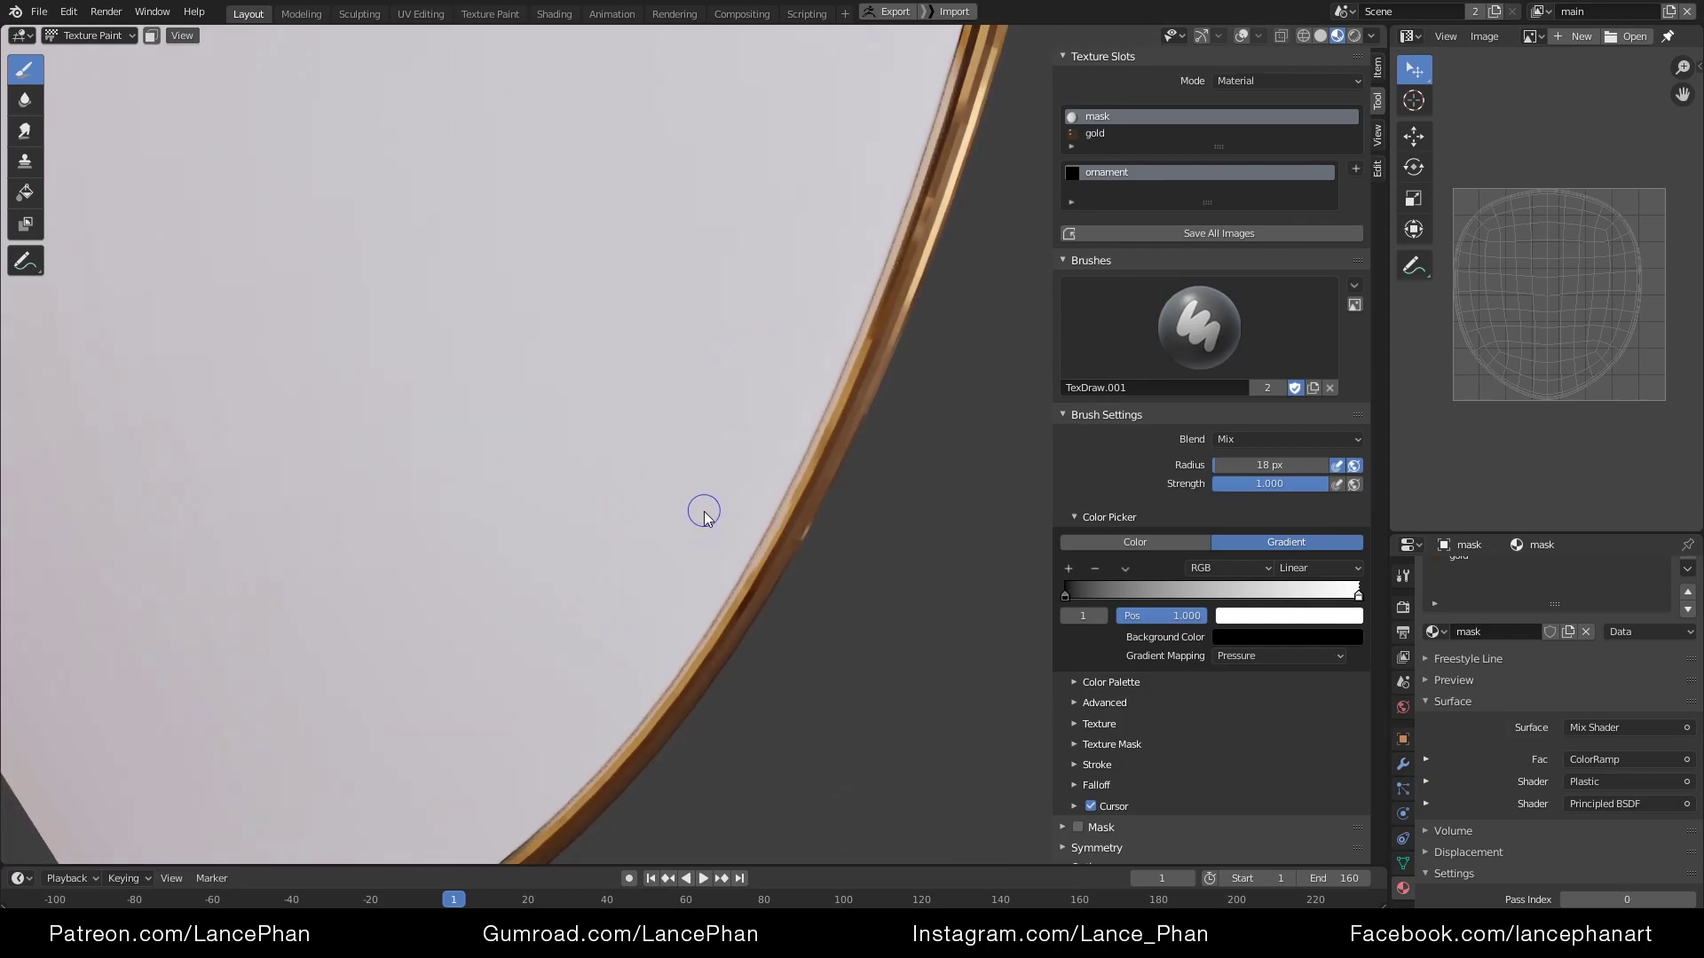
Set the blend mode to Lighten and paint a gold curl with short strokes radiating across its upper bend
{"action": "left_click", "coordinate": [1286, 439]}
{"action": "left_click", "coordinate": [1254, 573]}
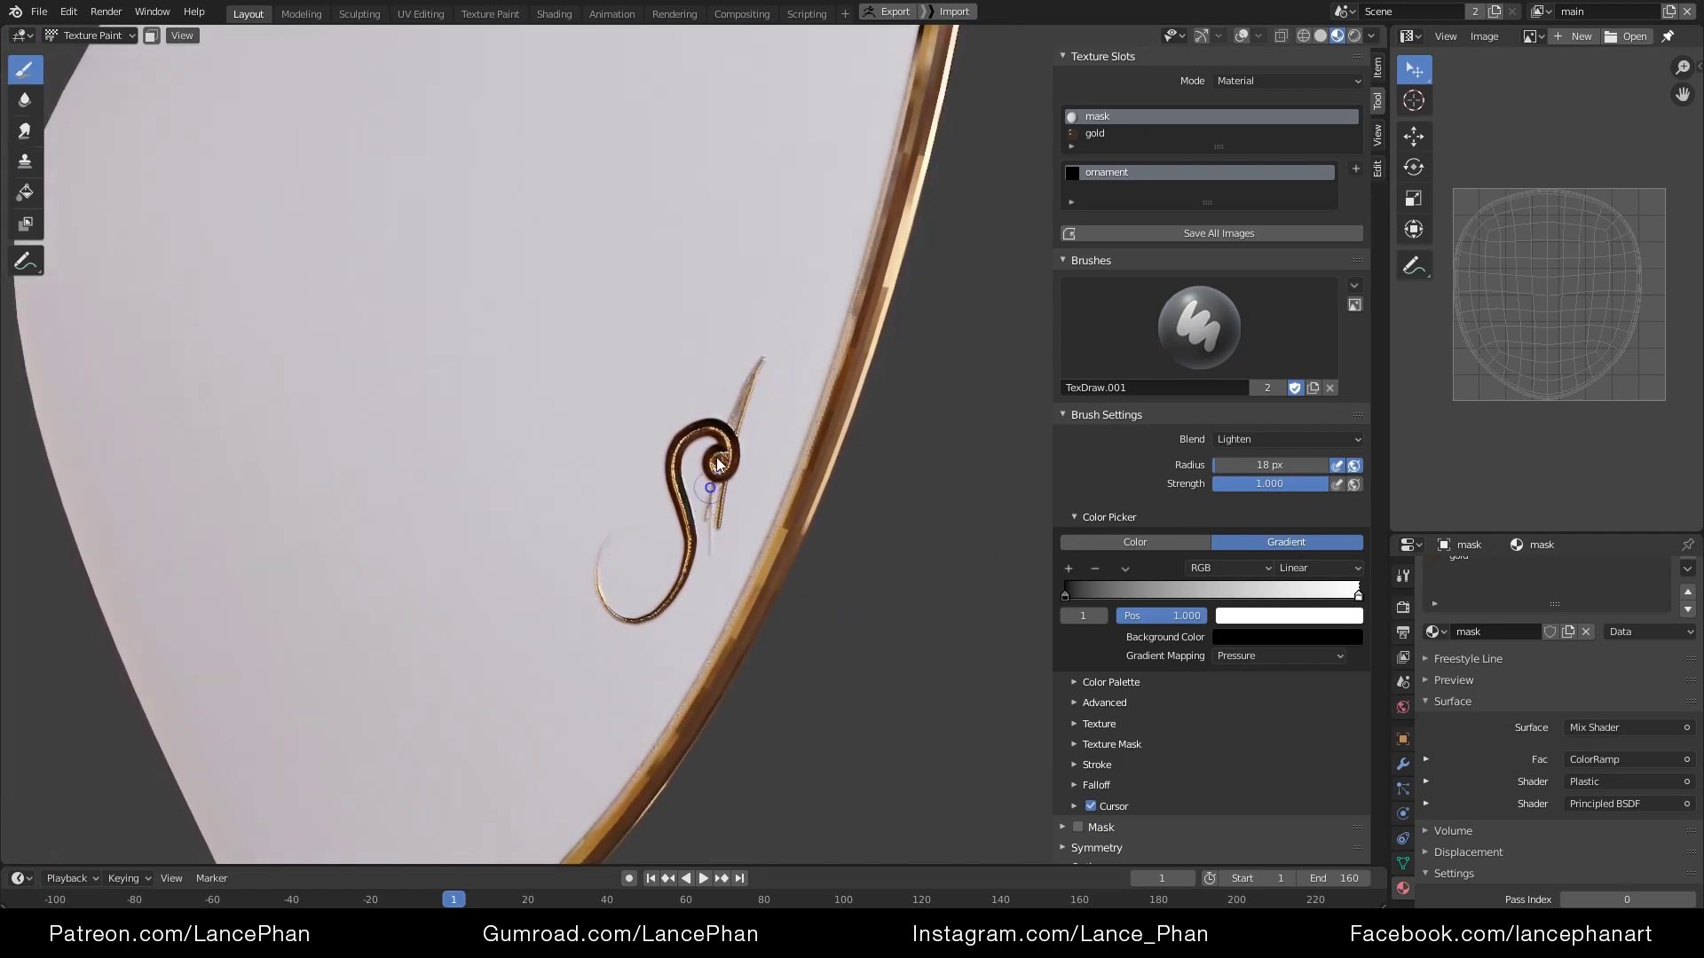
{"action": "mouse_move", "coordinate": [717, 465]}
{"action": "left_mouse_down"}
{"action": "mouse_move", "coordinate": [740, 375]}
{"action": "mouse_move", "coordinate": [717, 382]}
{"action": "left_mouse_up"}
{"action": "mouse_move", "coordinate": [701, 463]}
{"action": "left_mouse_down"}
{"action": "mouse_move", "coordinate": [698, 409]}
{"action": "mouse_move", "coordinate": [677, 410]}
{"action": "left_mouse_up"}
{"action": "left_click_drag", "start_coordinate": [692, 466], "coordinate": [668, 417]}
{"action": "mouse_move", "coordinate": [688, 472]}
{"action": "left_mouse_down"}
{"action": "mouse_move", "coordinate": [655, 435]}
{"action": "mouse_move", "coordinate": [657, 458]}
{"action": "left_mouse_up"}
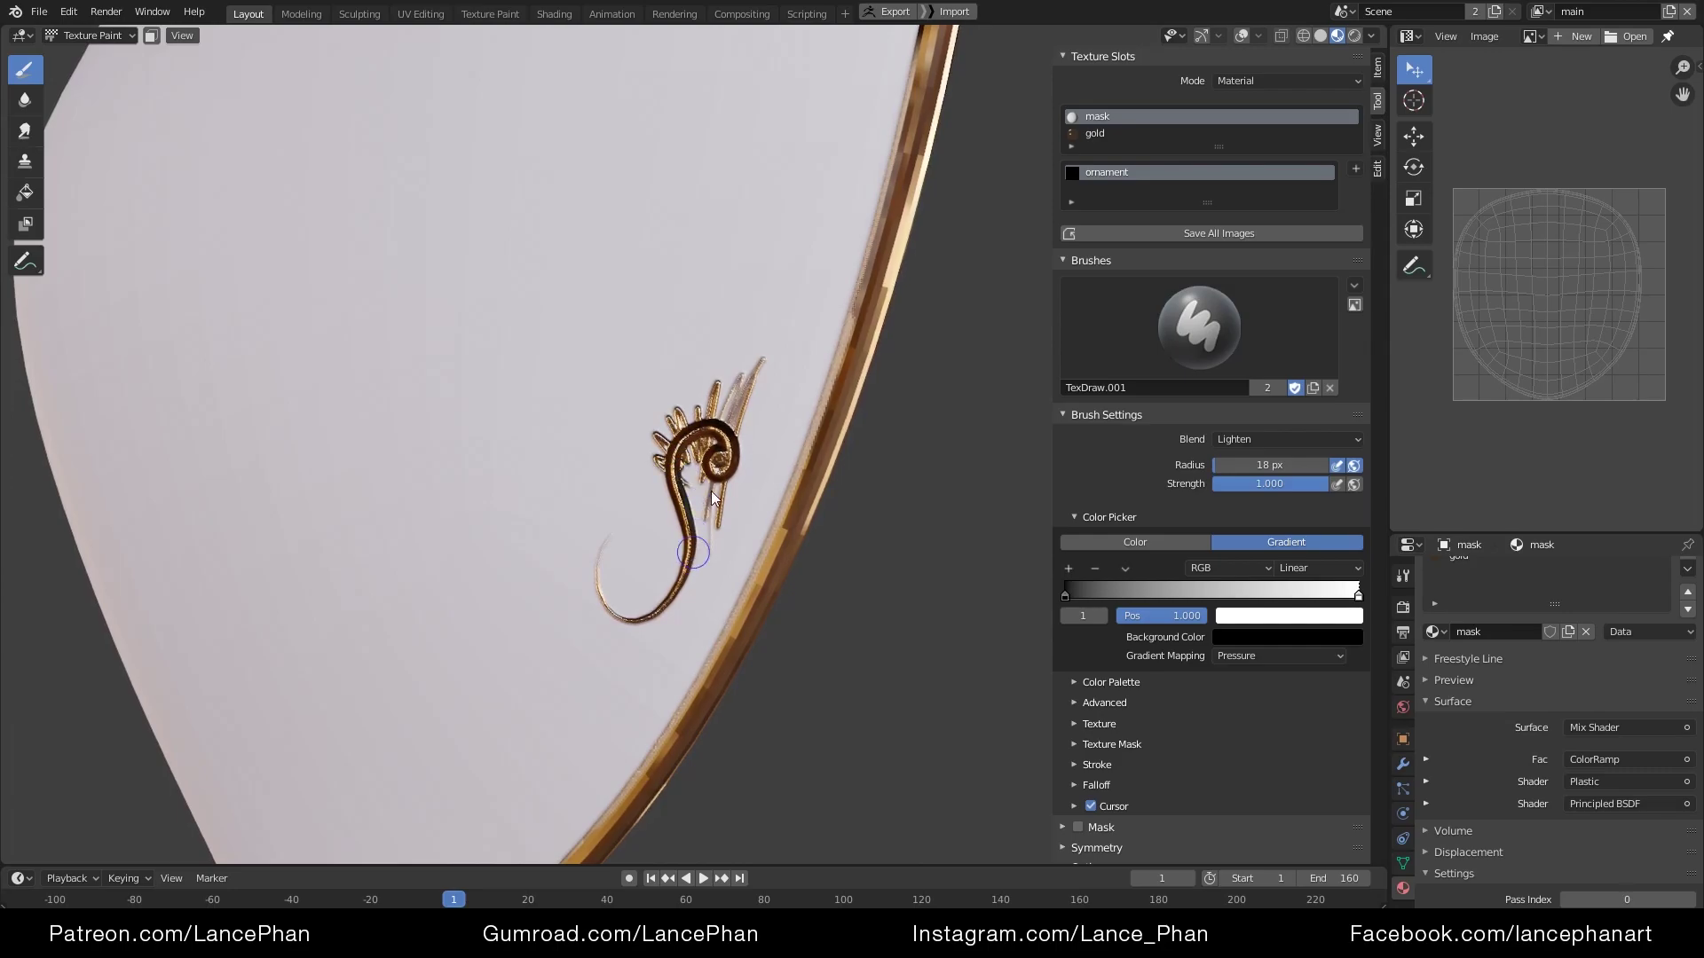
Paint a thick gold stroke diagonally over the thin lines crossing the curl and check how they blend
{"action": "middle_click_drag", "start_coordinate": [730, 437], "coordinate": [770, 429]}
{"action": "middle_click_drag", "start_coordinate": [712, 493], "coordinate": [737, 390]}
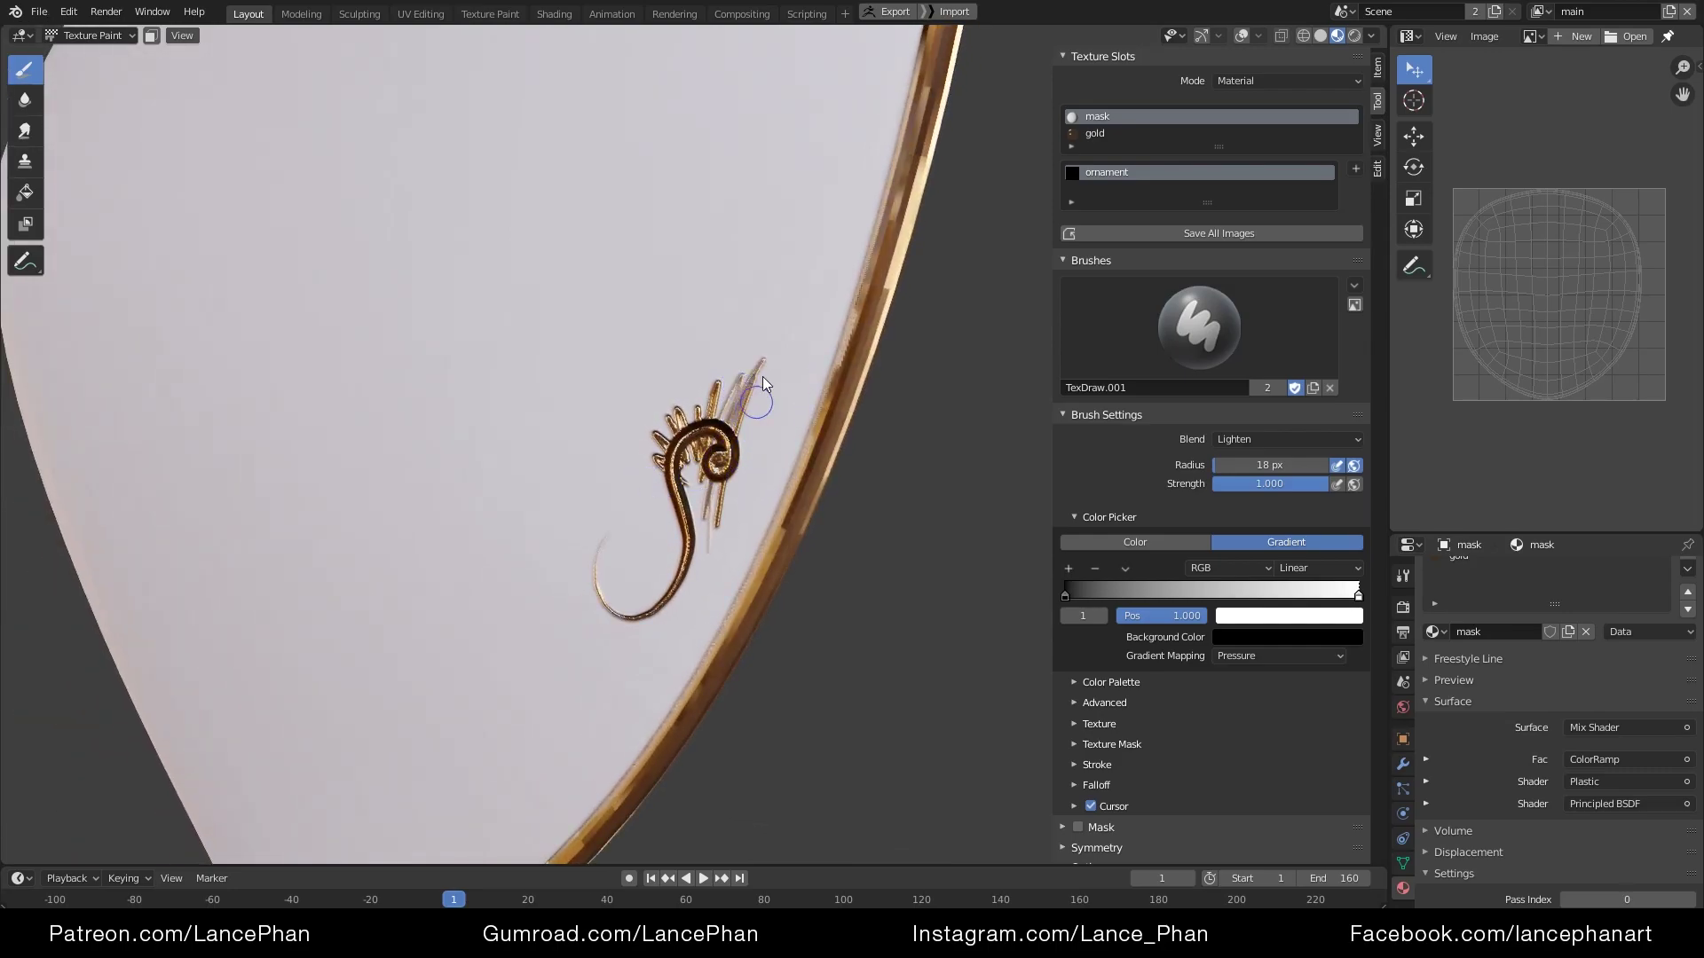
{"action": "mouse_move", "coordinate": [764, 383]}
{"action": "left_mouse_down"}
{"action": "mouse_move", "coordinate": [710, 546]}
{"action": "mouse_move", "coordinate": [750, 444]}
{"action": "left_mouse_up"}
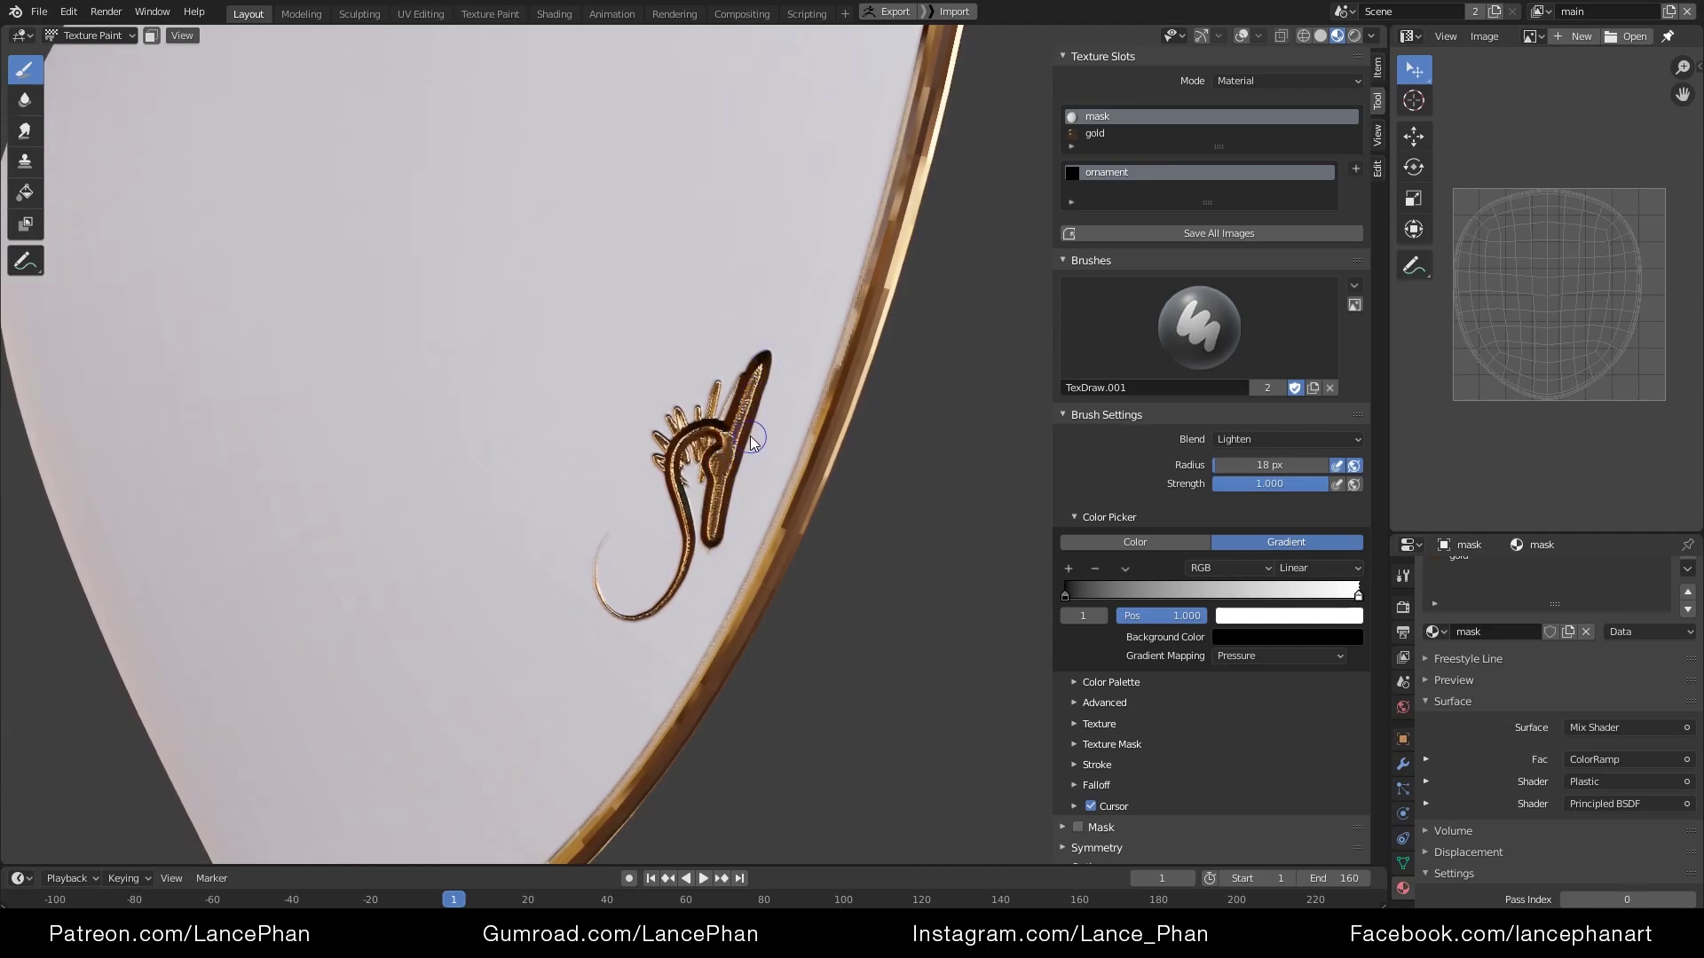
{"action": "mouse_move", "coordinate": [742, 452]}
{"action": "middle_mouse_down"}
{"action": "mouse_move", "coordinate": [837, 471]}
{"action": "mouse_move", "coordinate": [728, 462]}
{"action": "mouse_move", "coordinate": [769, 470]}
{"action": "middle_mouse_up"}
Enable X mirror symmetry for texture painting on the mask
{"action": "mouse_move", "coordinate": [707, 628]}
{"action": "middle_mouse_down"}
{"action": "mouse_move", "coordinate": [691, 604]}
{"action": "mouse_move", "coordinate": [710, 620]}
{"action": "middle_mouse_up"}
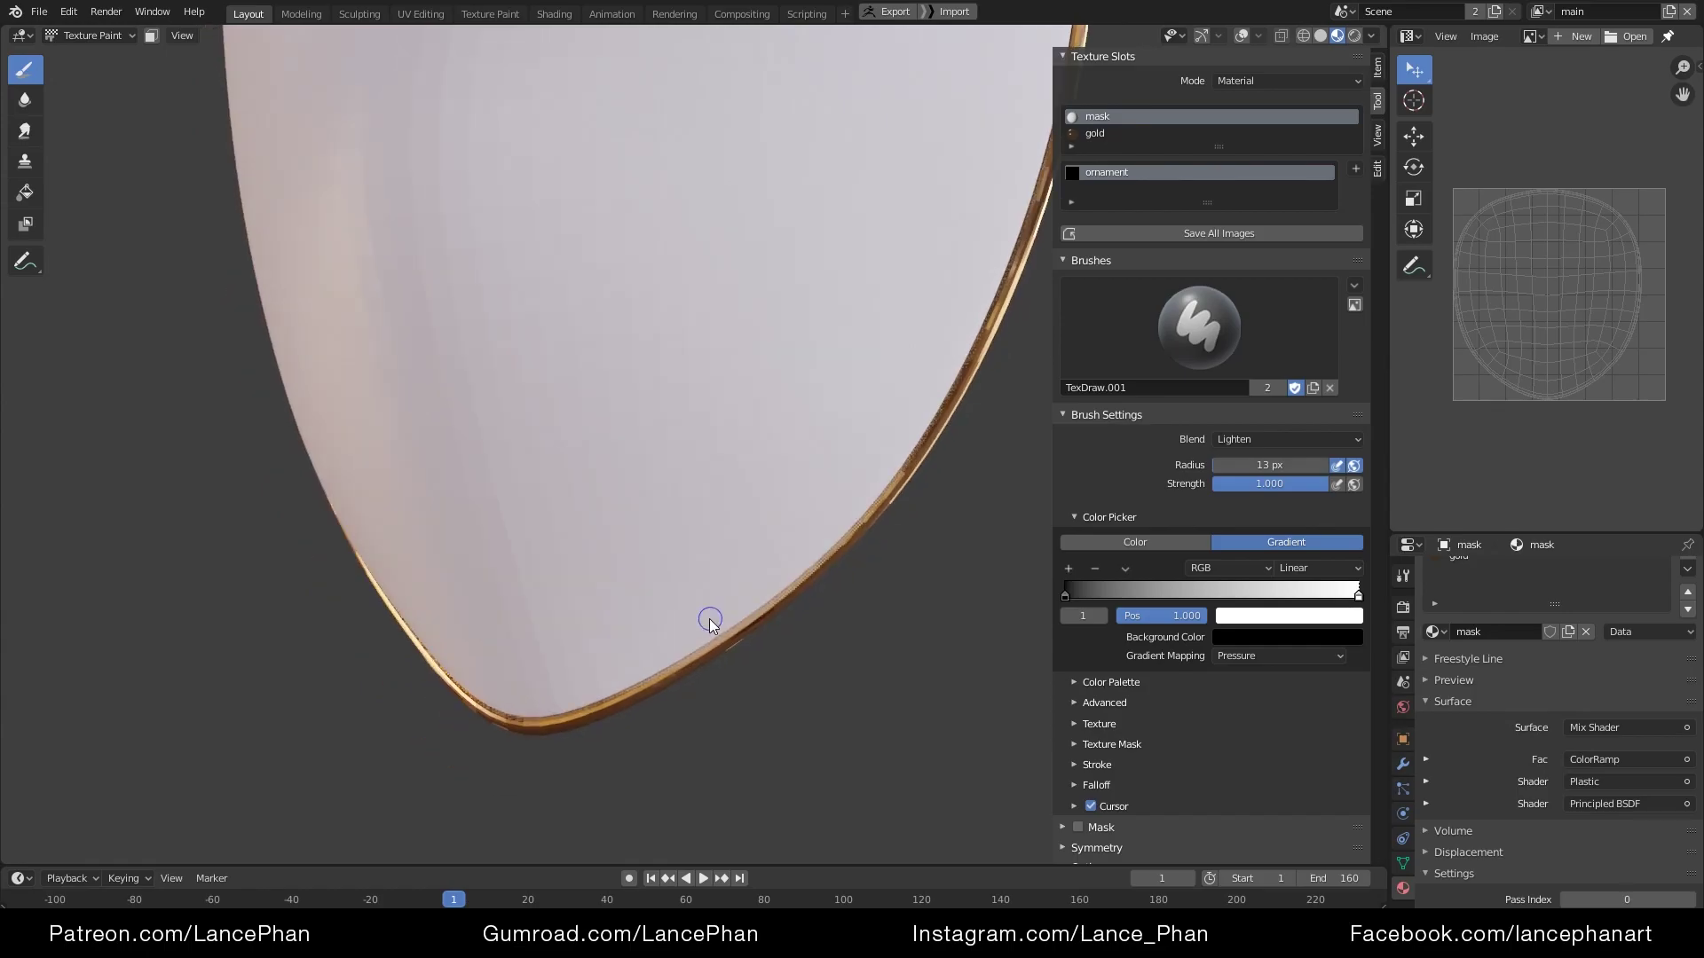
{"action": "scroll", "coordinate": [1282, 271], "scroll_direction": "down", "scroll_amount": 1}
{"action": "left_click", "coordinate": [1109, 815]}
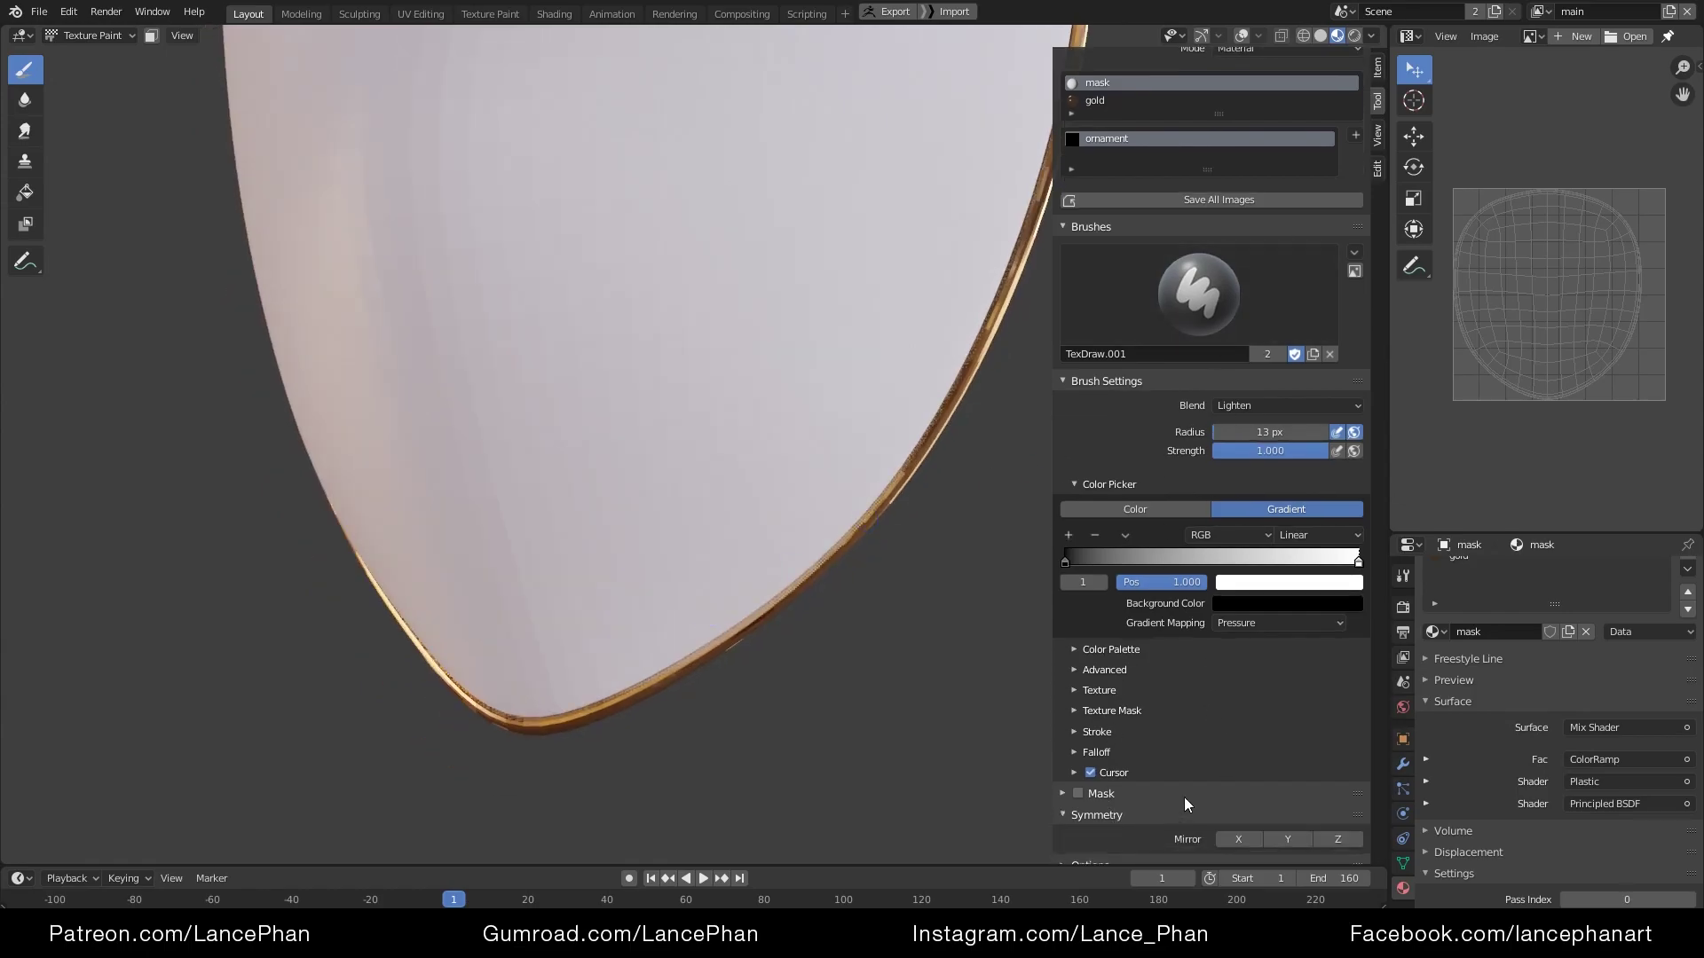
{"action": "scroll", "coordinate": [1184, 796], "scroll_direction": "down", "scroll_amount": 1}
{"action": "scroll", "coordinate": [726, 726], "scroll_direction": "up", "scroll_amount": 1}
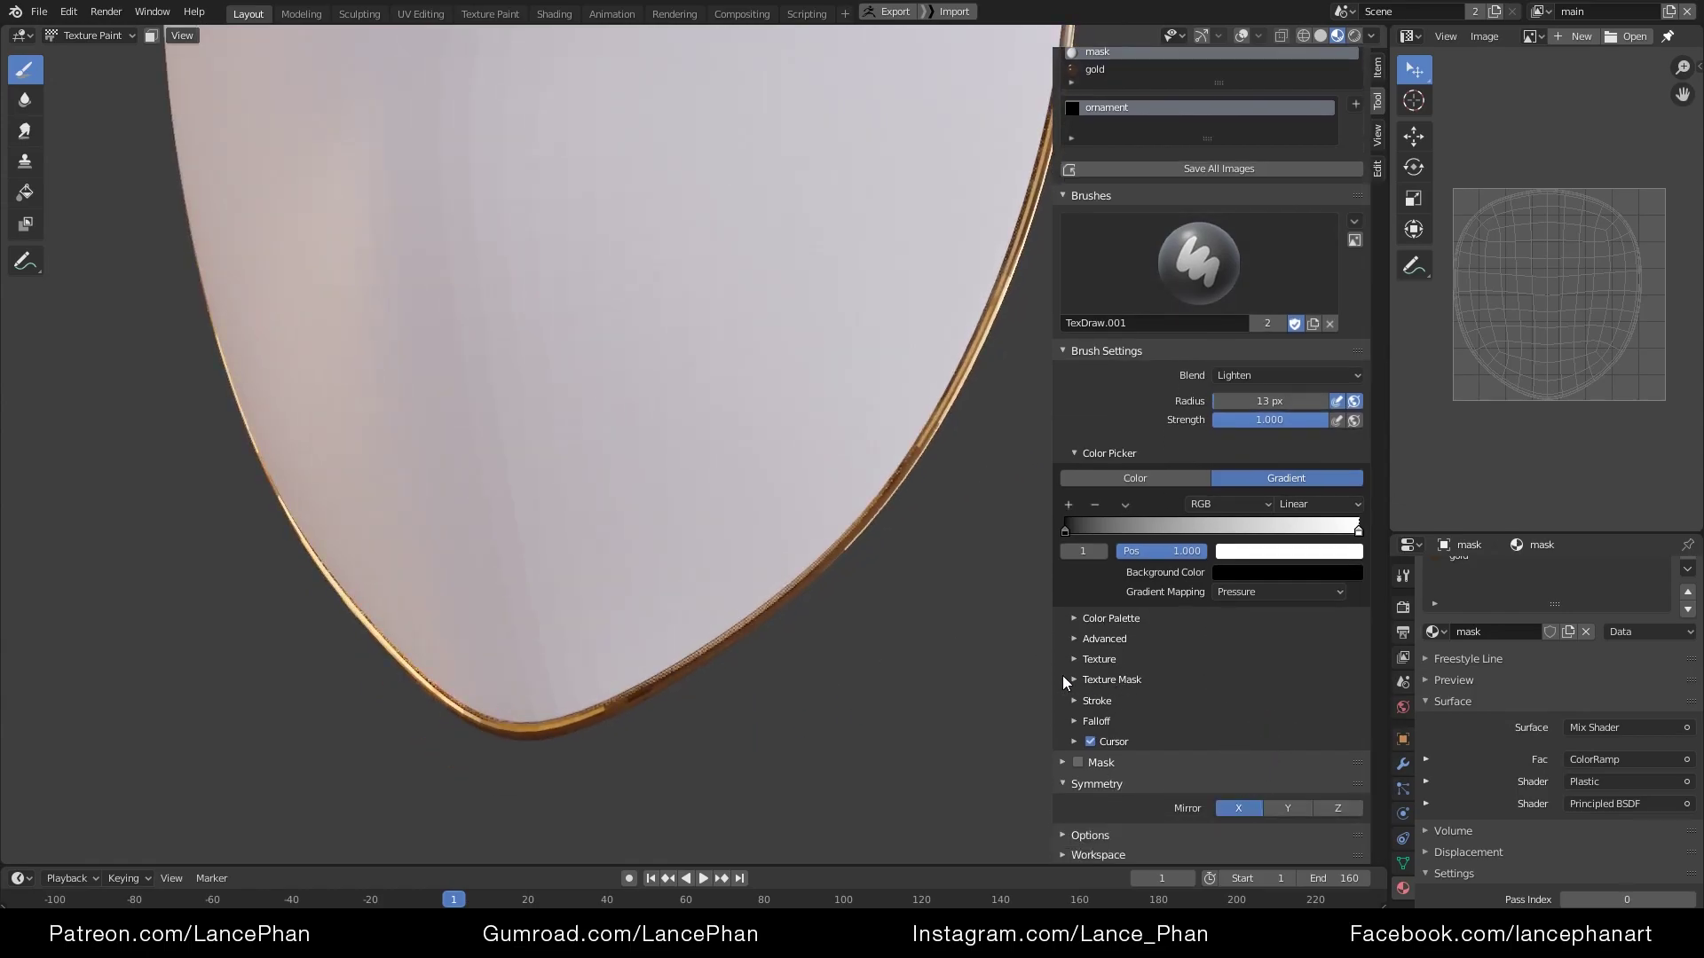
Paint a mirrored gold scroll beside the chin, extend it with a second curl, and undo the extension
{"action": "left_click_drag", "start_coordinate": [614, 646], "coordinate": [608, 646]}
{"action": "left_click_drag", "start_coordinate": [691, 583], "coordinate": [701, 600]}
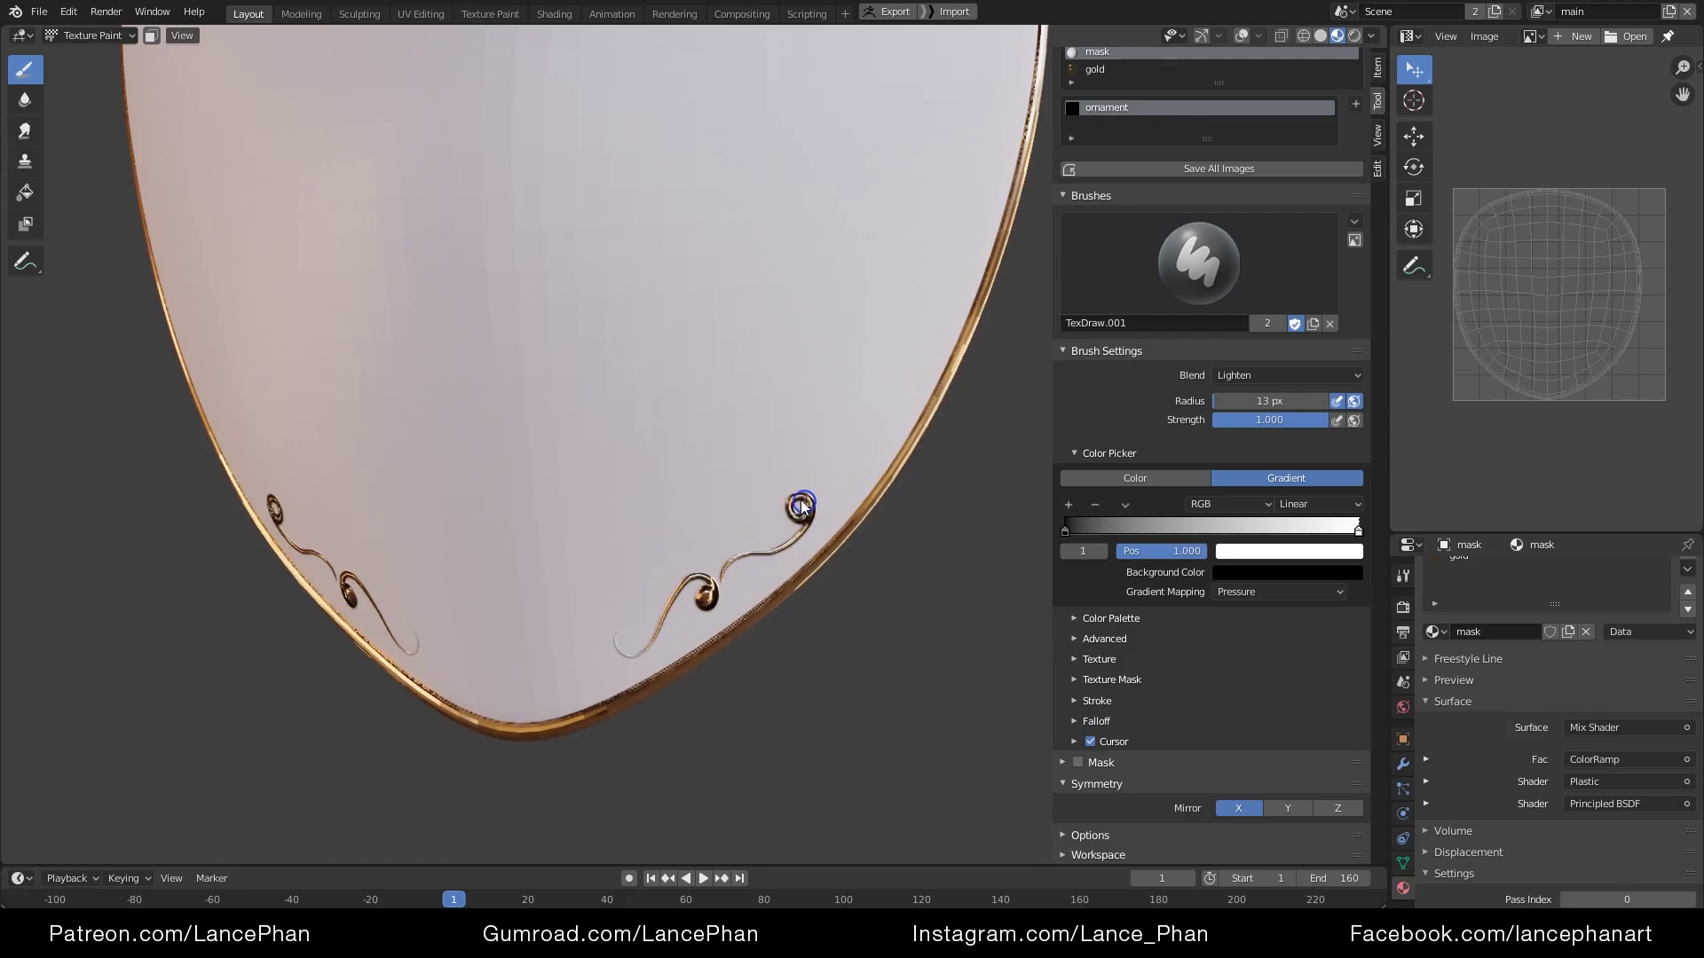
{"action": "key", "text": "ctrl+z"}
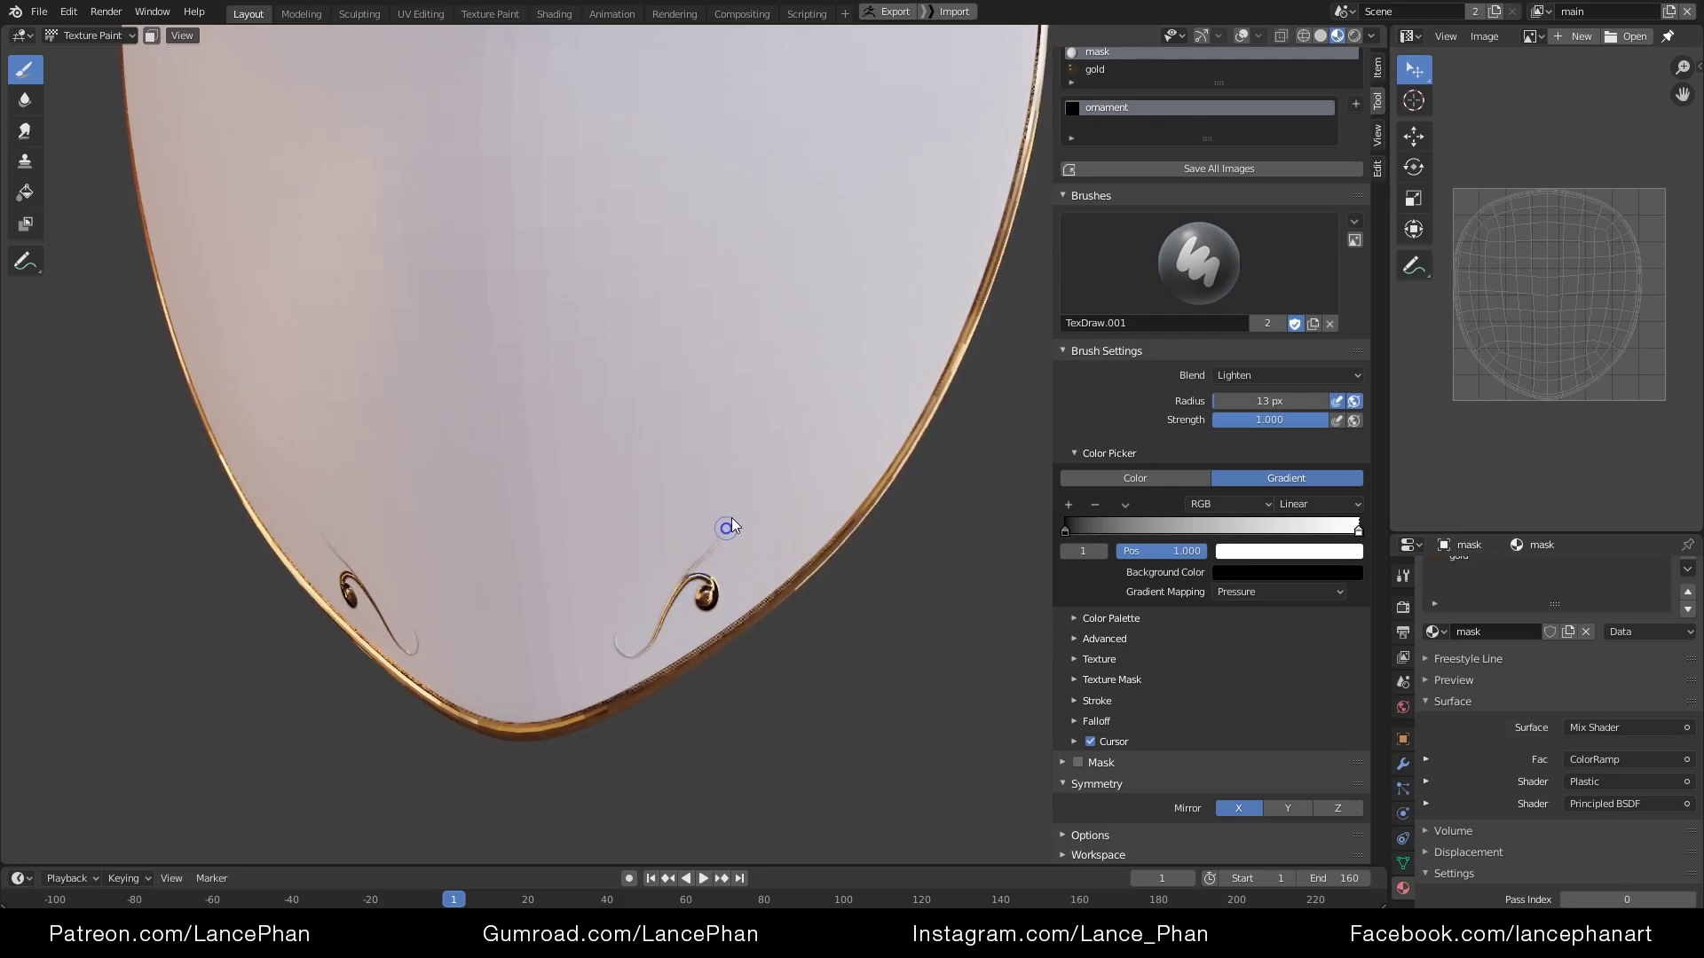
Paint a long upward branch and a small inner branch, both ending in curls, on the mirrored chin scroll
{"action": "left_click", "coordinate": [714, 498]}
{"action": "middle_click_drag", "start_coordinate": [761, 548], "coordinate": [811, 551]}
{"action": "left_click_drag", "start_coordinate": [675, 619], "coordinate": [669, 591]}
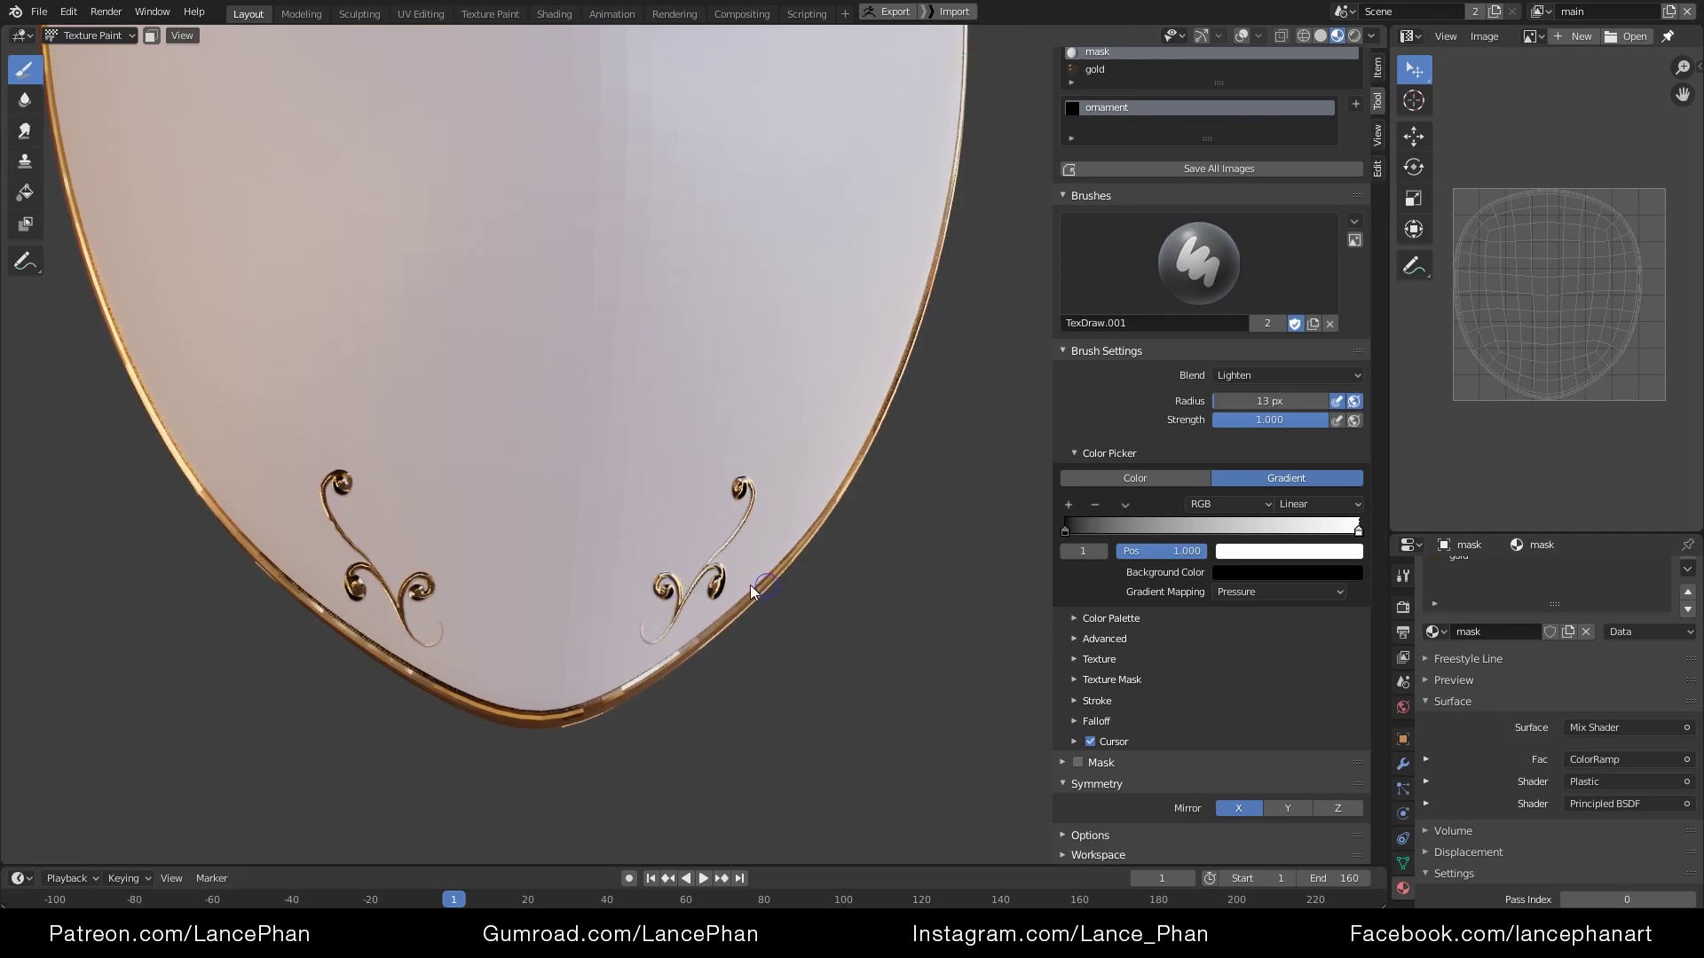
Add outer curled branches, three beads of decreasing size, and a second branching scroll farther up the mask's edge
{"action": "mouse_move", "coordinate": [749, 584]}
{"action": "middle_mouse_down"}
{"action": "mouse_move", "coordinate": [720, 572]}
{"action": "mouse_move", "coordinate": [649, 603]}
{"action": "mouse_move", "coordinate": [709, 554]}
{"action": "middle_mouse_up"}
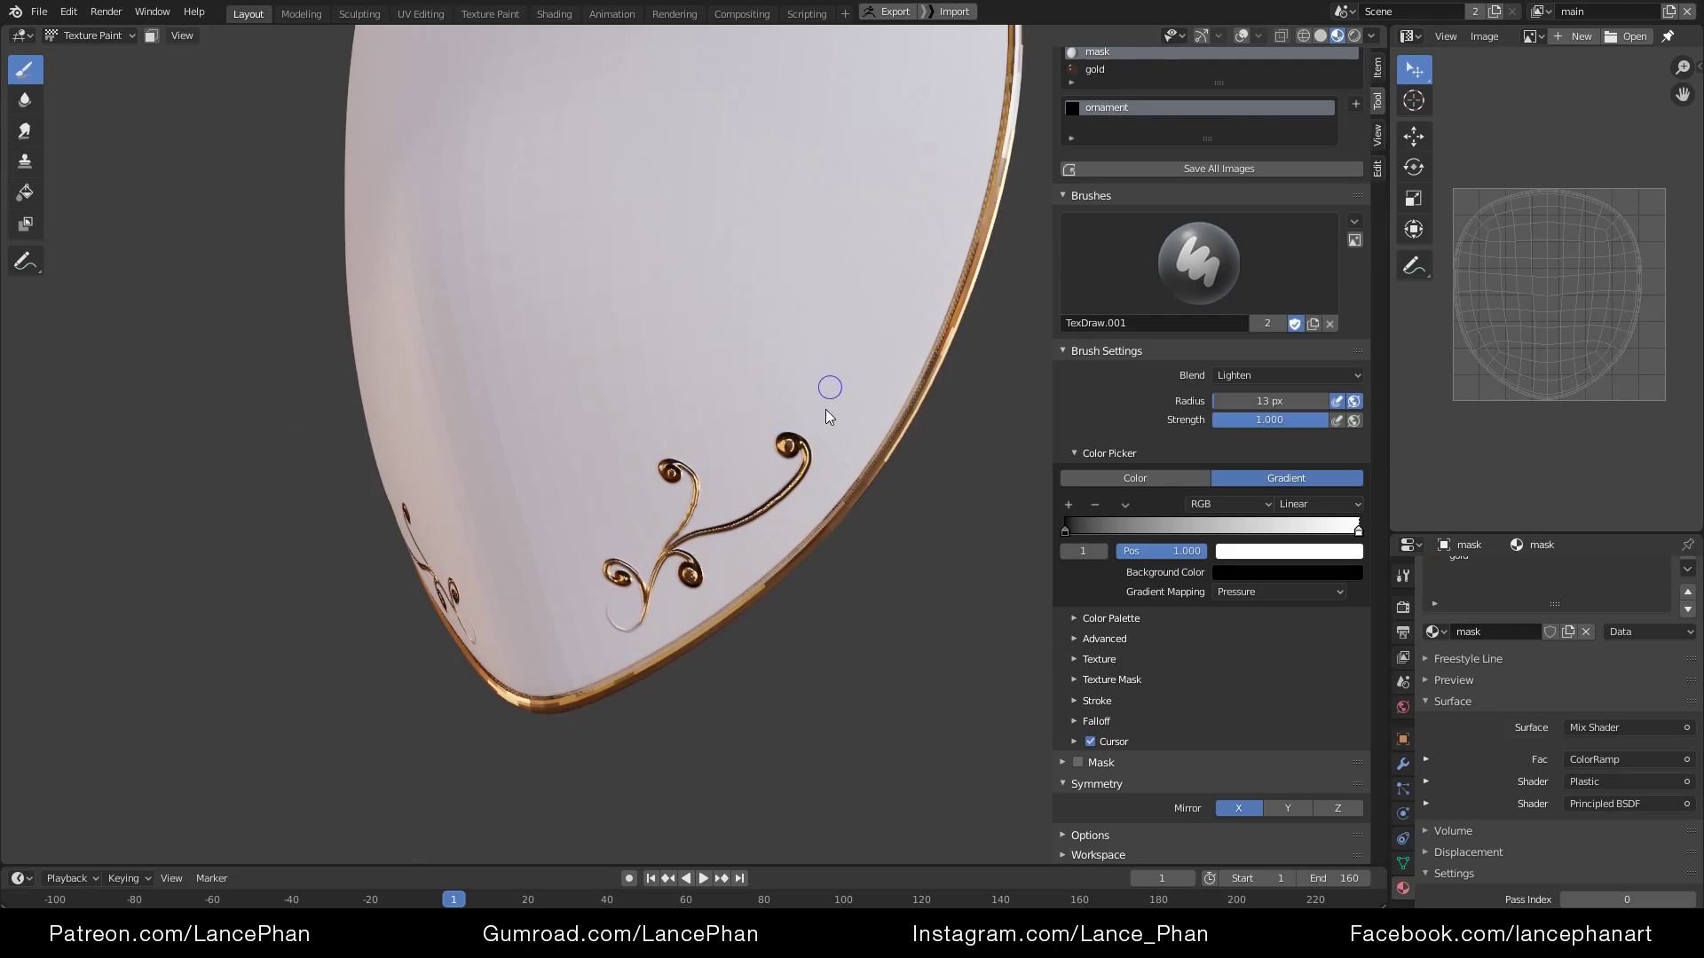
{"action": "left_click", "coordinate": [737, 496]}
{"action": "middle_click_drag", "start_coordinate": [840, 449], "coordinate": [824, 466]}
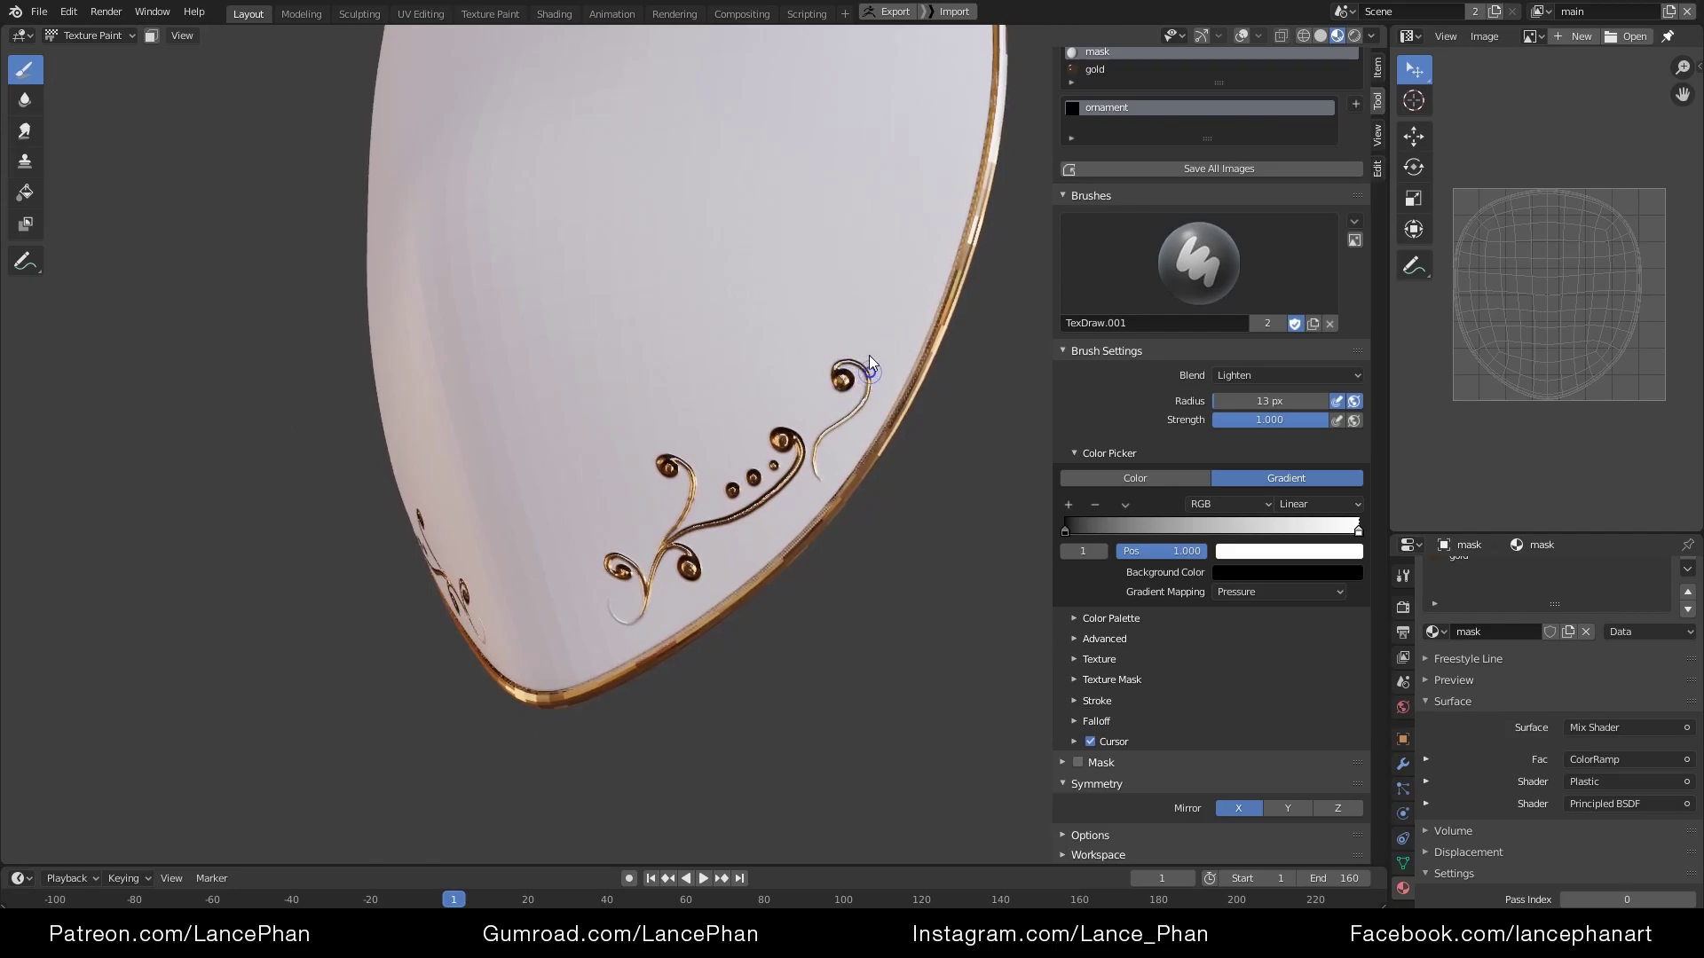
{"action": "mouse_move", "coordinate": [941, 304]}
{"action": "middle_mouse_down"}
{"action": "mouse_move", "coordinate": [906, 453]}
{"action": "mouse_move", "coordinate": [812, 454]}
{"action": "mouse_move", "coordinate": [811, 479]}
{"action": "middle_mouse_up"}
{"action": "scroll", "coordinate": [811, 479], "scroll_direction": "up", "scroll_amount": 2}
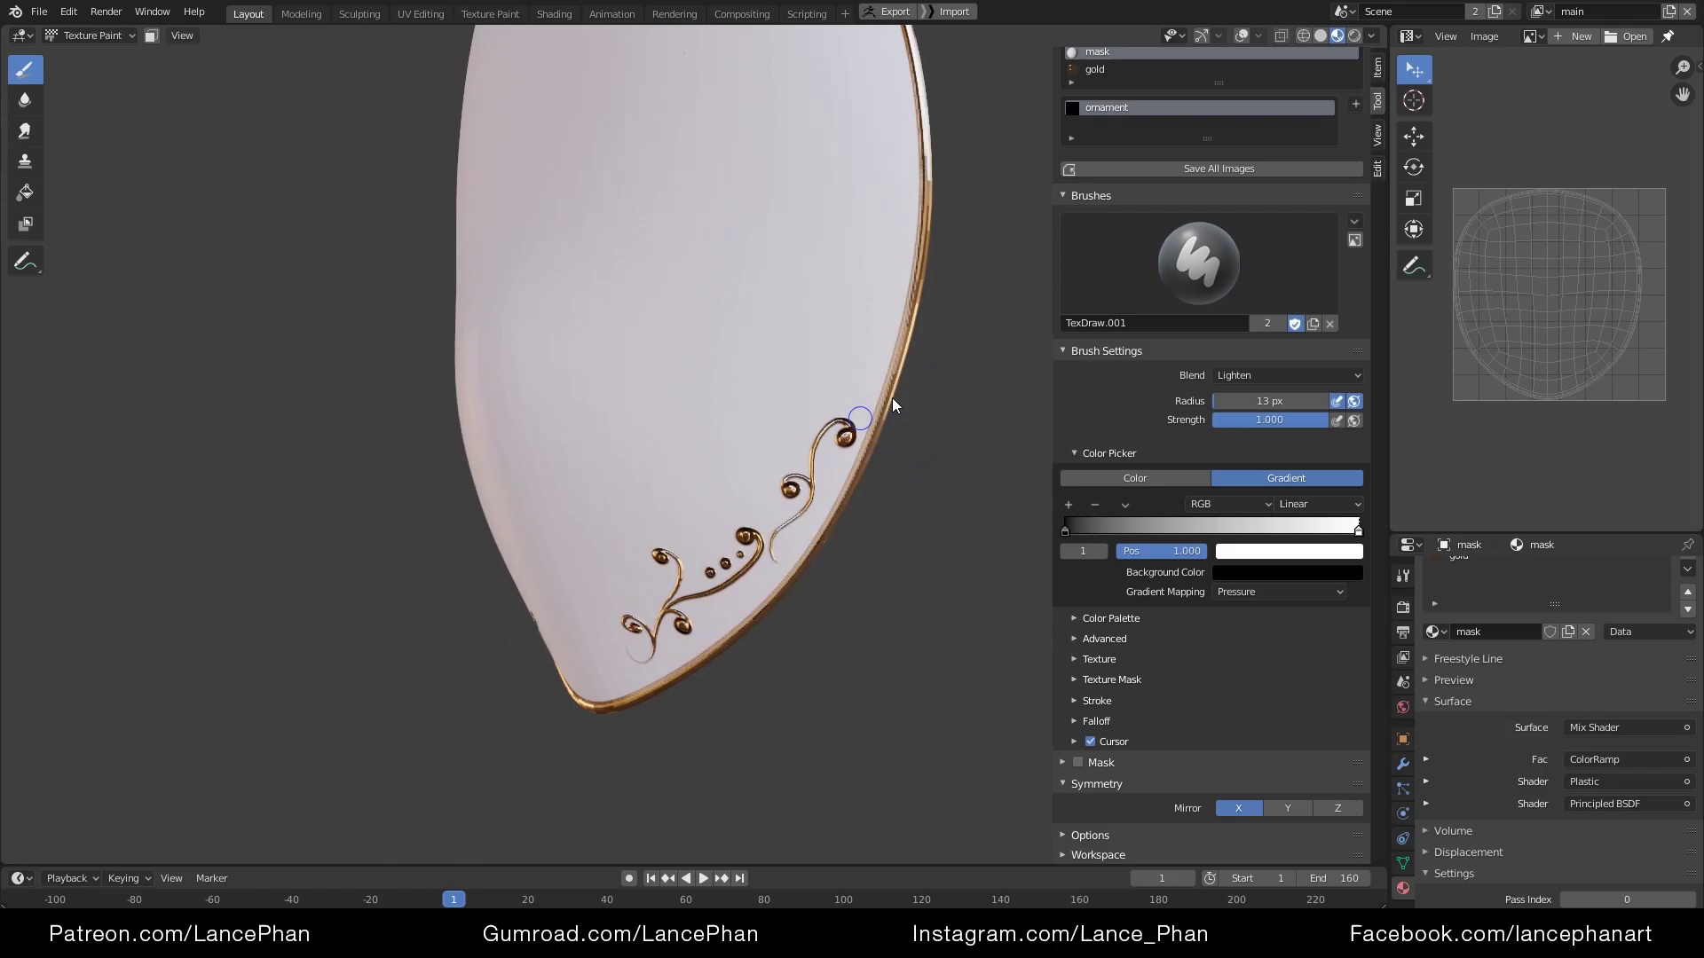
Examine the painted gold scrolls and beads along the lower edge of the mask from close up and several angles
{"action": "scroll", "coordinate": [891, 398], "scroll_direction": "up", "scroll_amount": 1}
{"action": "middle_click_drag", "start_coordinate": [905, 394], "coordinate": [877, 392]}
{"action": "scroll", "coordinate": [877, 392], "scroll_direction": "up", "scroll_amount": 2}
{"action": "mouse_move", "coordinate": [817, 491]}
{"action": "middle_mouse_down", "text": "shift"}
{"action": "mouse_move", "coordinate": [836, 418]}
{"action": "mouse_move", "coordinate": [825, 470]}
{"action": "middle_mouse_up", "text": "shift"}
{"action": "scroll", "coordinate": [855, 451], "scroll_direction": "up", "scroll_amount": 2}
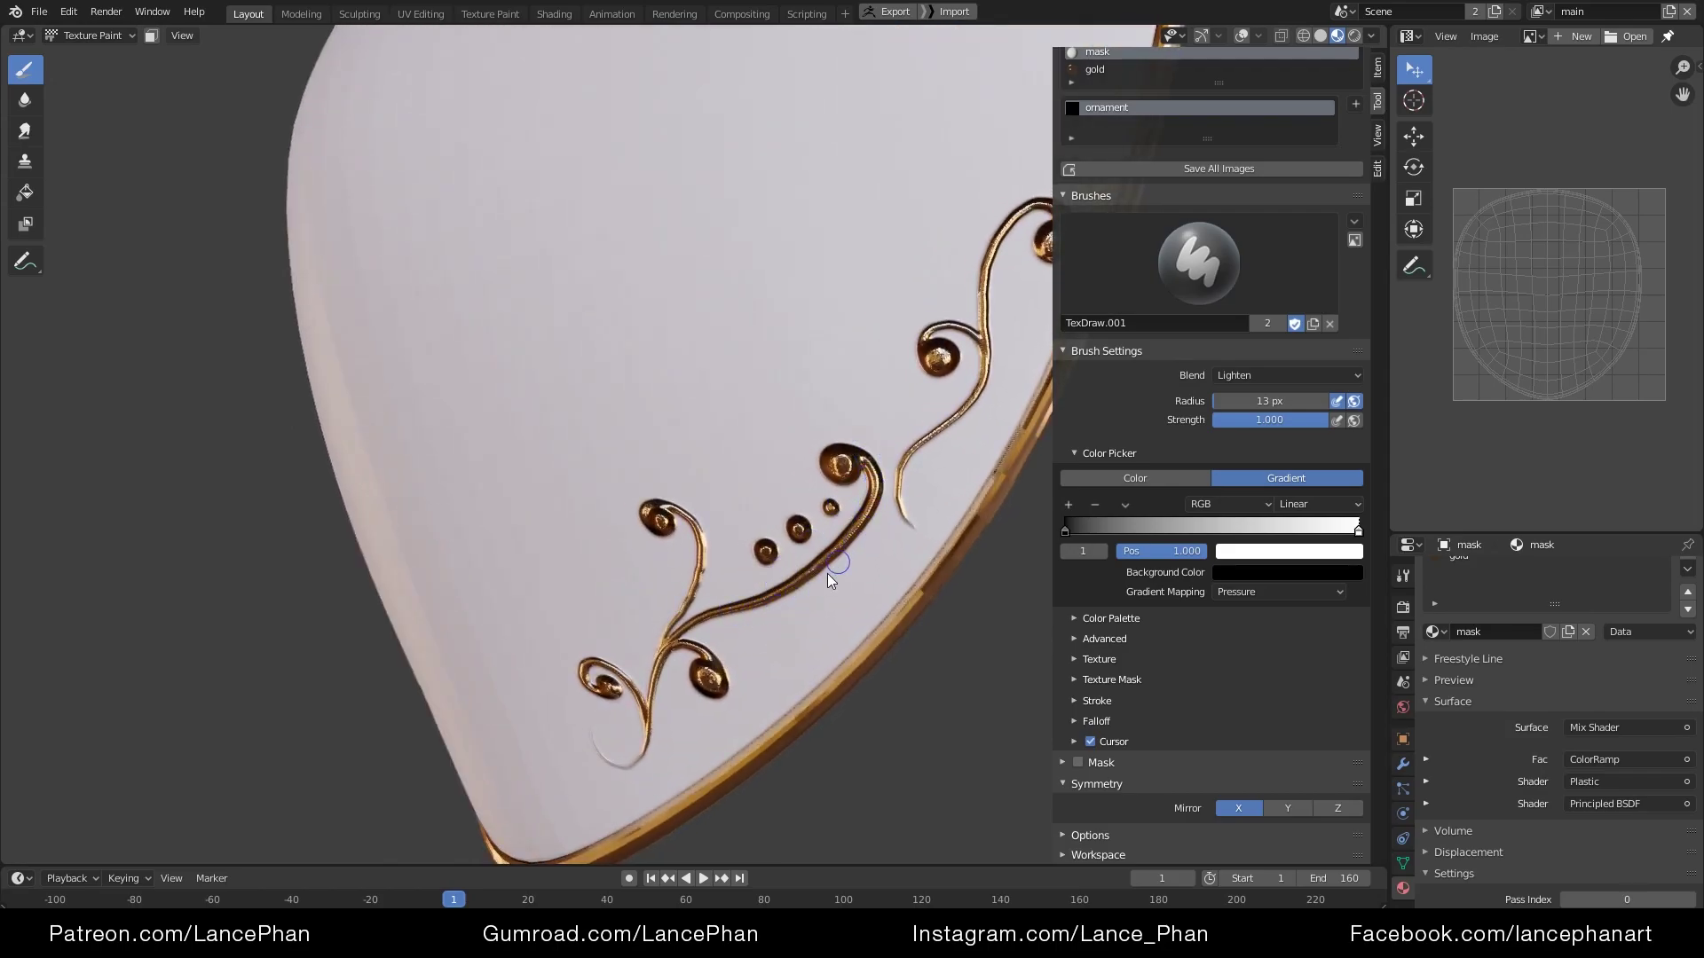
{"action": "mouse_move", "coordinate": [827, 573]}
{"action": "middle_mouse_down"}
{"action": "mouse_move", "coordinate": [759, 616]}
{"action": "mouse_move", "coordinate": [841, 483]}
{"action": "middle_mouse_up"}
{"action": "scroll", "coordinate": [802, 559], "scroll_direction": "up", "scroll_amount": 5}
{"action": "scroll", "coordinate": [870, 531], "scroll_direction": "up", "scroll_amount": 3}
{"action": "scroll", "coordinate": [891, 482], "scroll_direction": "down", "scroll_amount": 4}
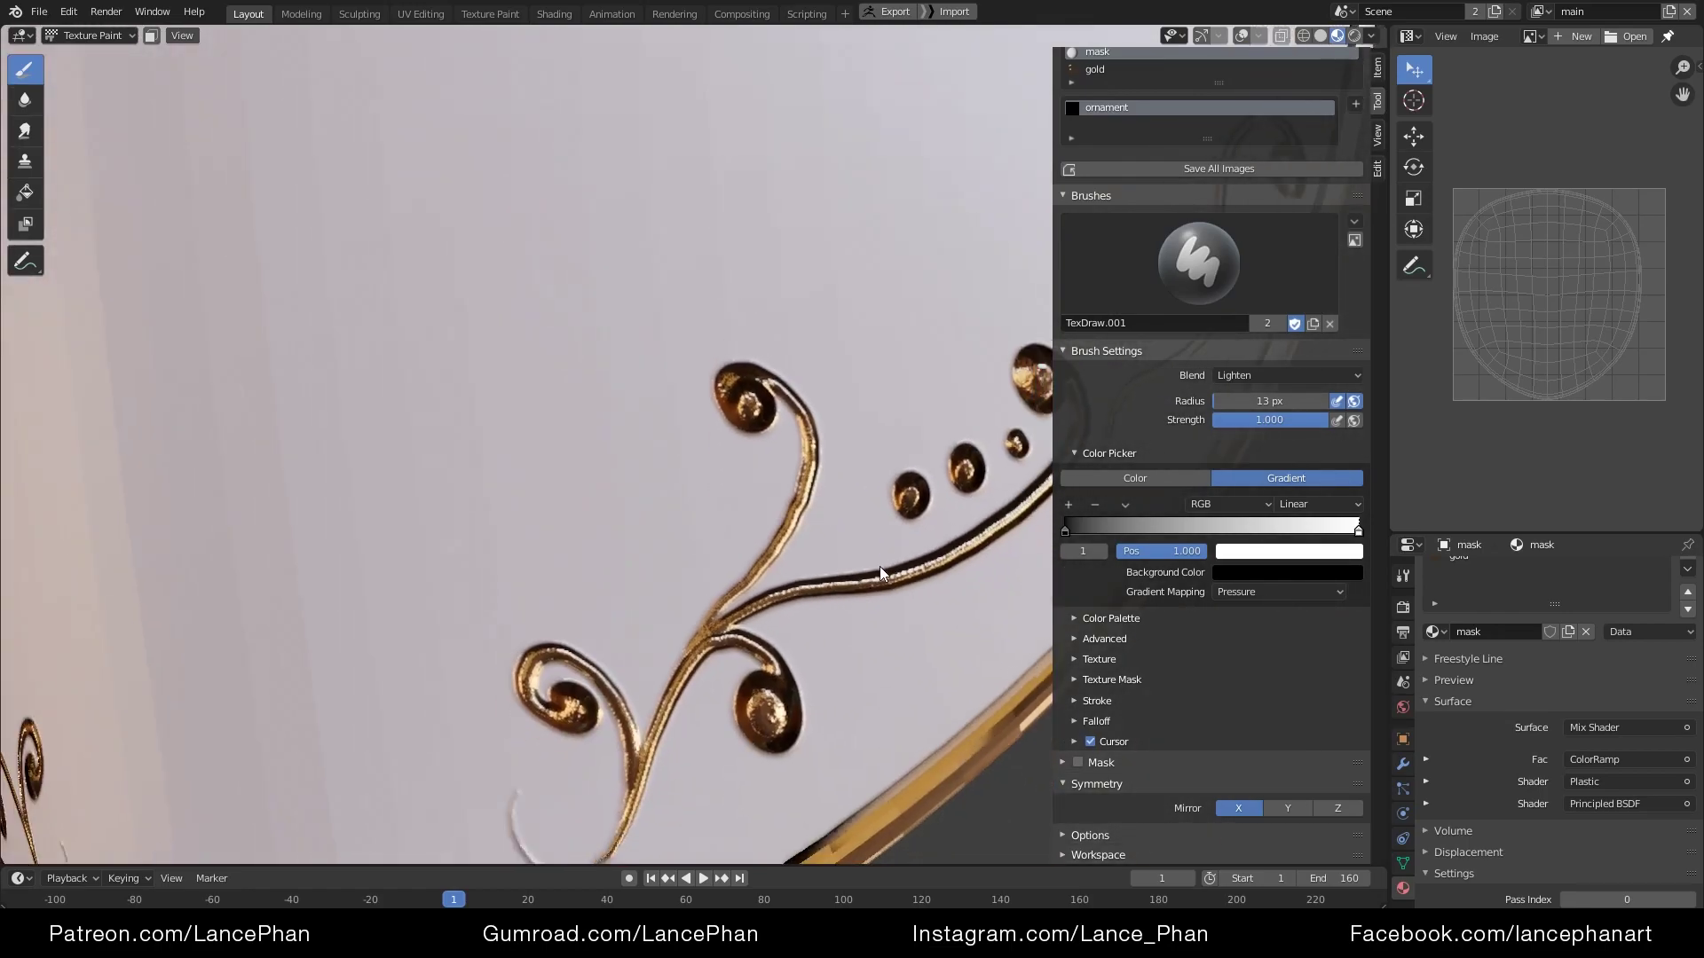
{"action": "mouse_move", "coordinate": [880, 566]}
{"action": "middle_mouse_down"}
{"action": "mouse_move", "coordinate": [840, 550]}
{"action": "mouse_move", "coordinate": [859, 633]}
{"action": "mouse_move", "coordinate": [808, 615]}
{"action": "middle_mouse_up"}
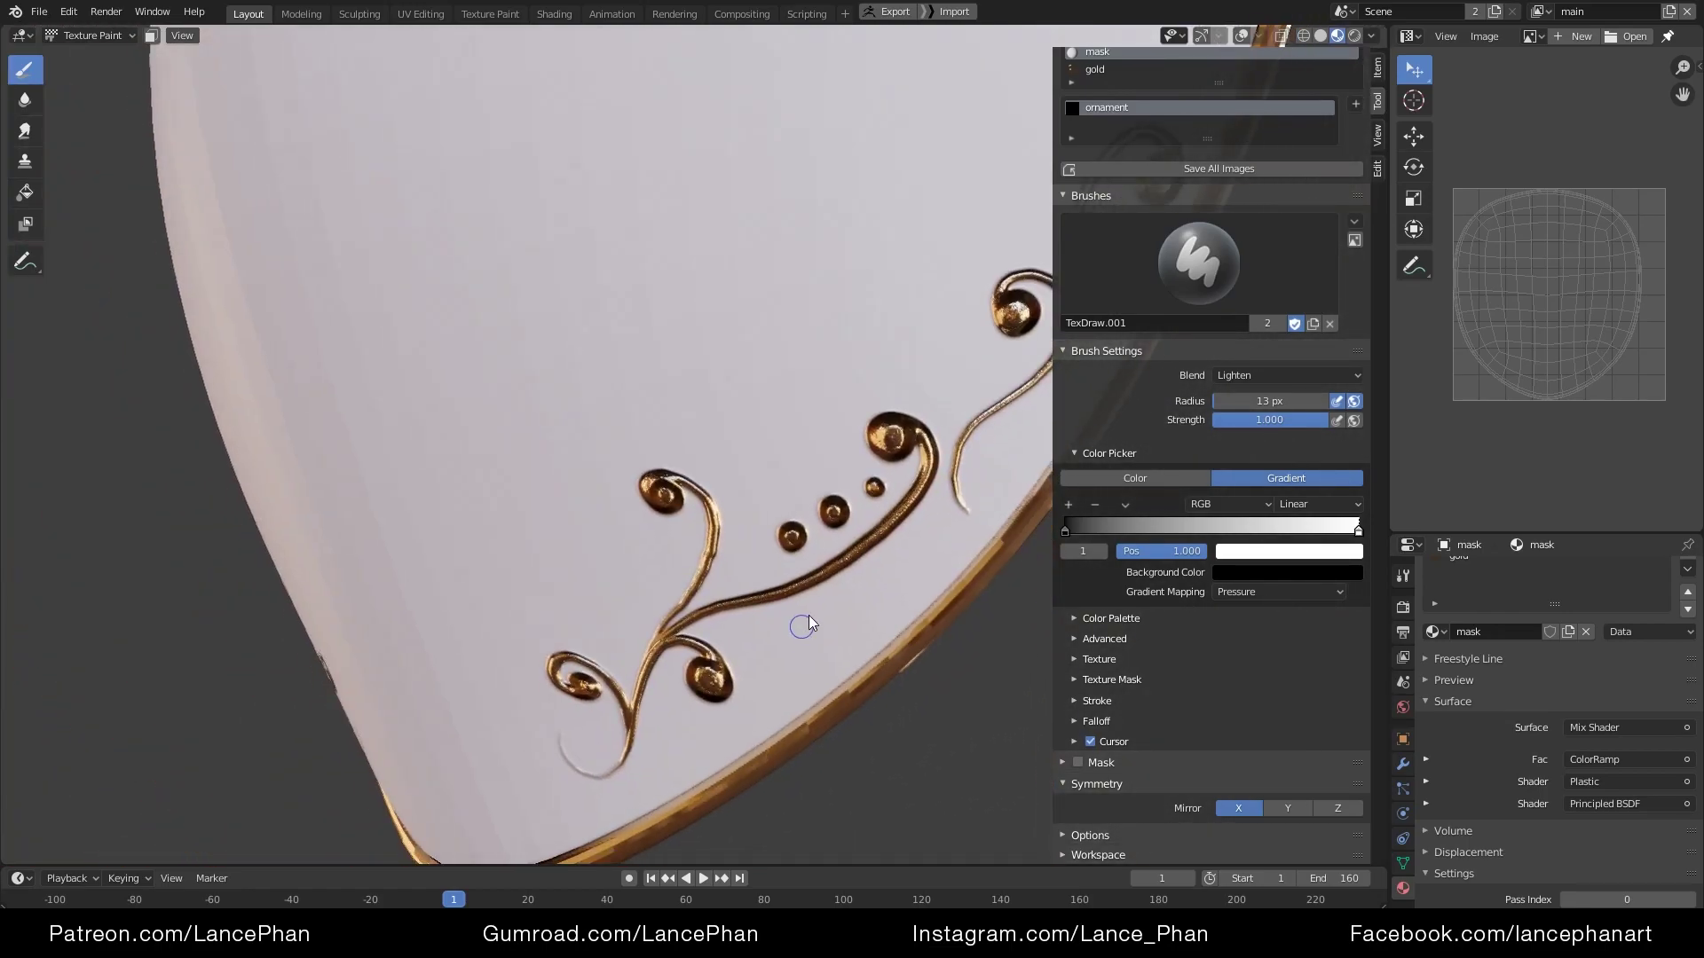
{"action": "left_click_drag", "start_coordinate": [834, 314], "coordinate": [886, 389]}
{"action": "mouse_move", "coordinate": [818, 454]}
{"action": "middle_mouse_down"}
{"action": "mouse_move", "coordinate": [779, 531]}
{"action": "mouse_move", "coordinate": [813, 474]}
{"action": "mouse_move", "coordinate": [857, 470]}
{"action": "middle_mouse_up"}
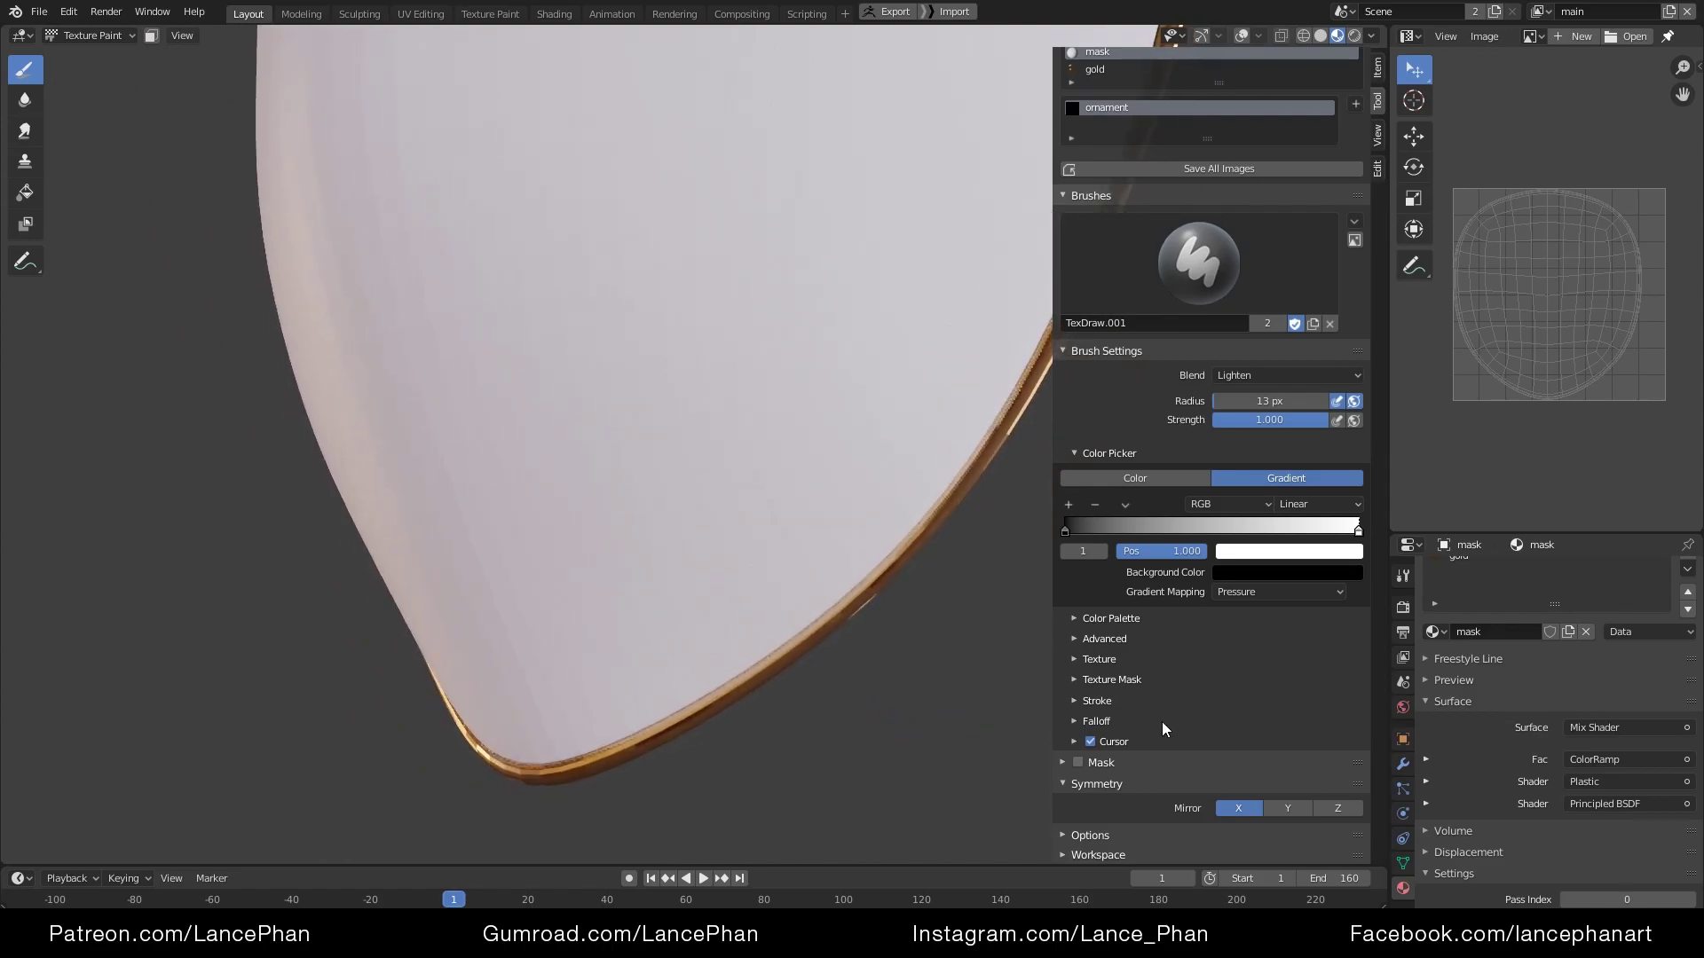
Enable Stabilize Stroke for the brush with a 23 px radius and 0.879 factor, and undo a test curl beside the chin
{"action": "left_click", "coordinate": [1114, 700]}
{"action": "scroll", "coordinate": [1118, 708], "scroll_direction": "down", "scroll_amount": 6}
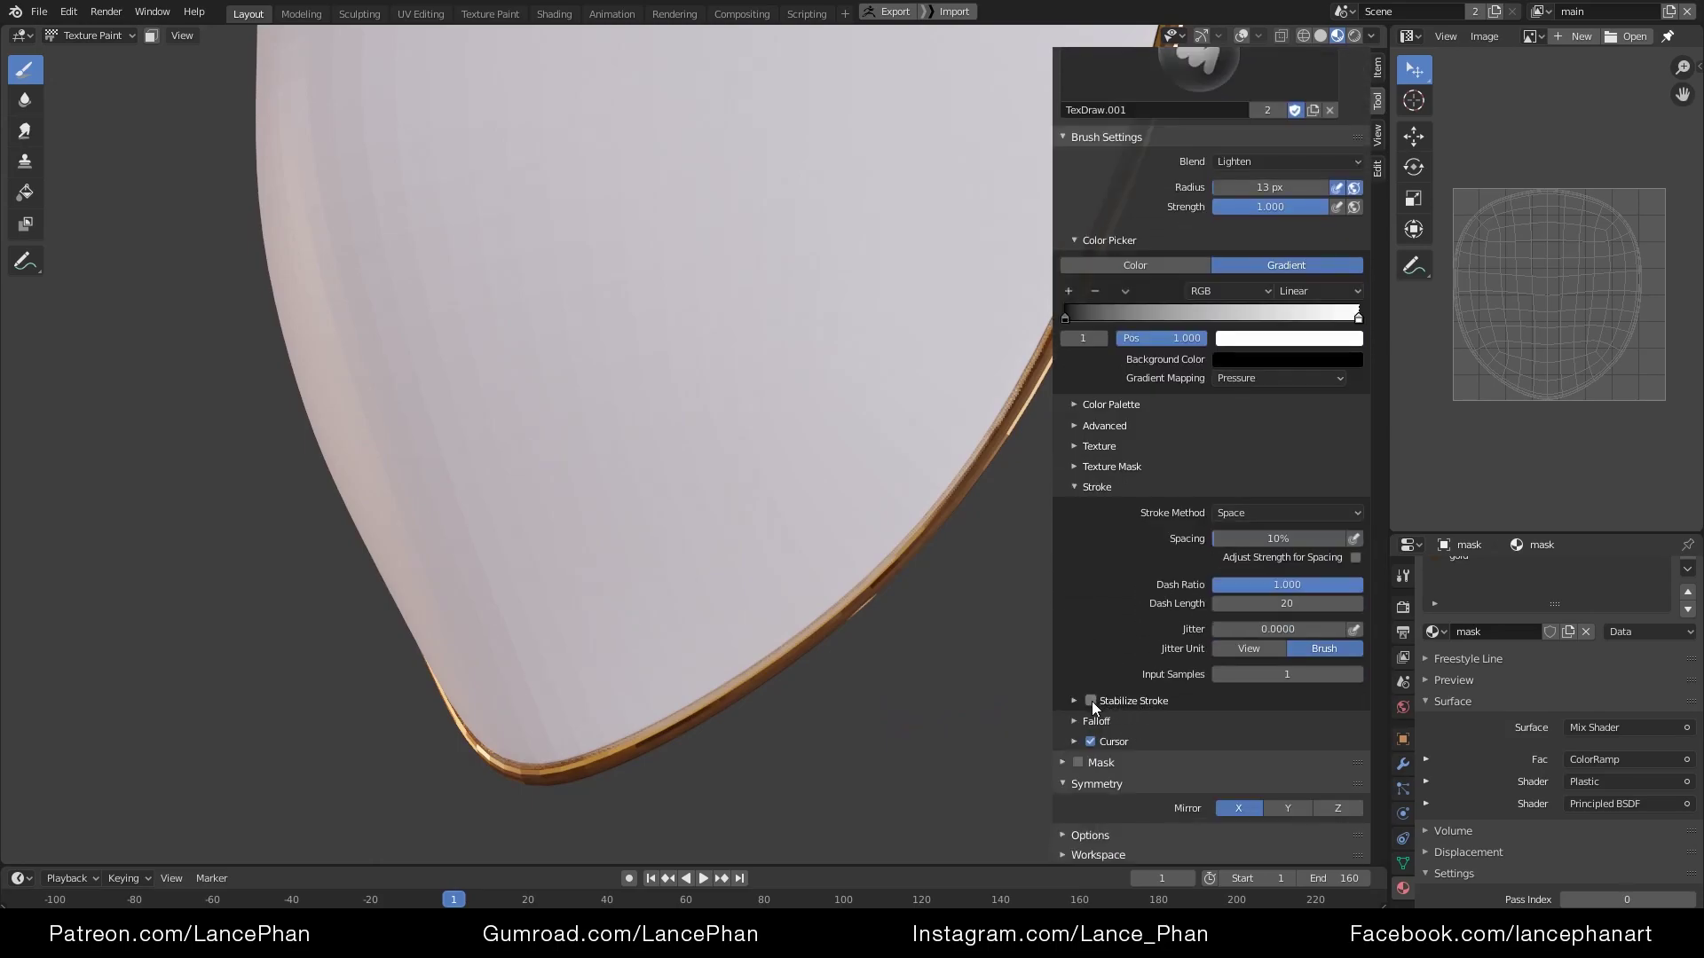
{"action": "left_click", "coordinate": [1152, 701]}
{"action": "scroll", "coordinate": [1253, 656], "scroll_direction": "down", "scroll_amount": 1}
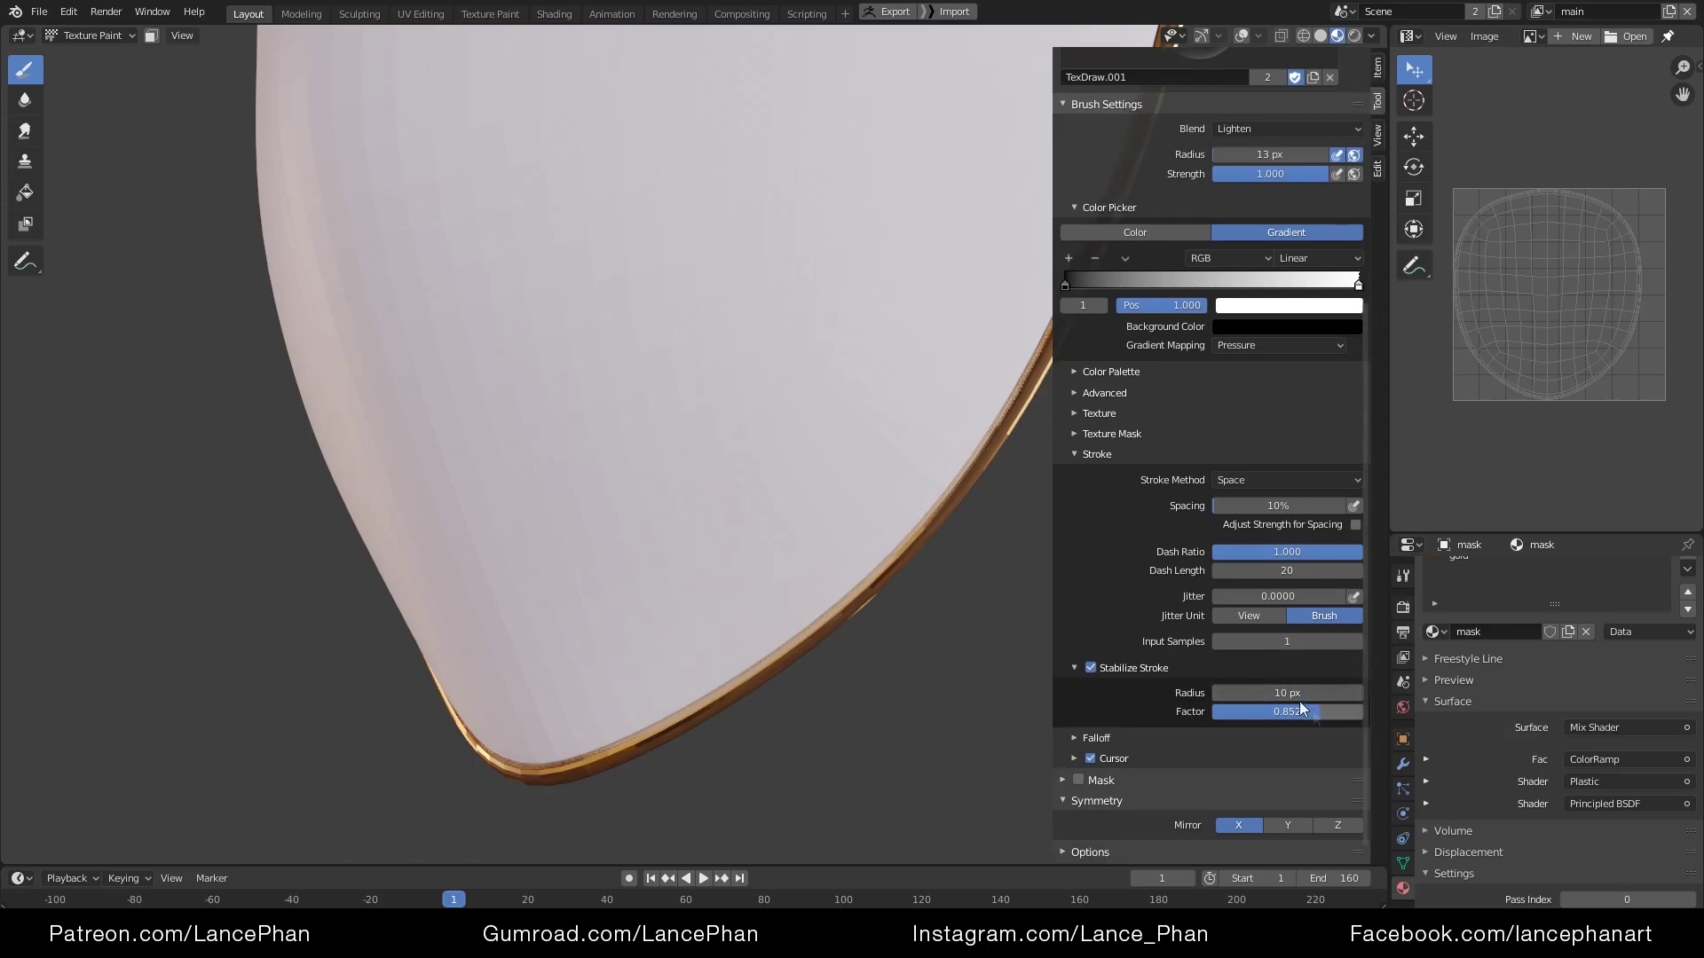
{"action": "left_click_drag", "start_coordinate": [1296, 694], "coordinate": [1296, 699]}
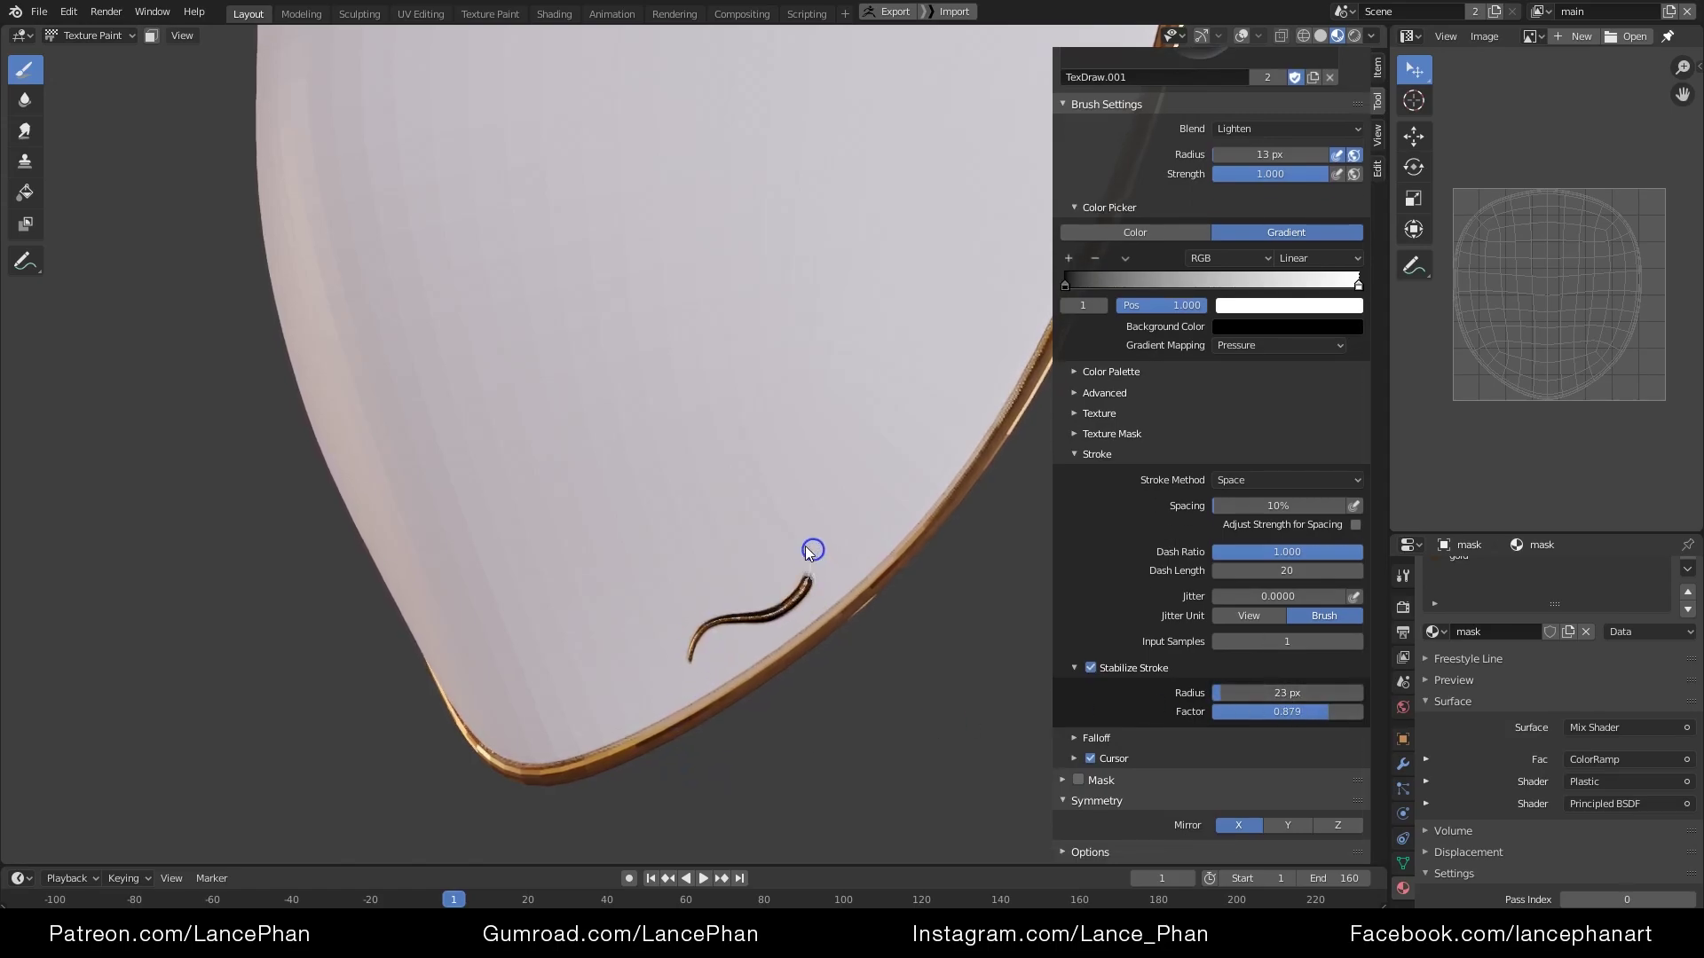
{"action": "scroll", "coordinate": [809, 612], "scroll_direction": "down", "scroll_amount": 2}
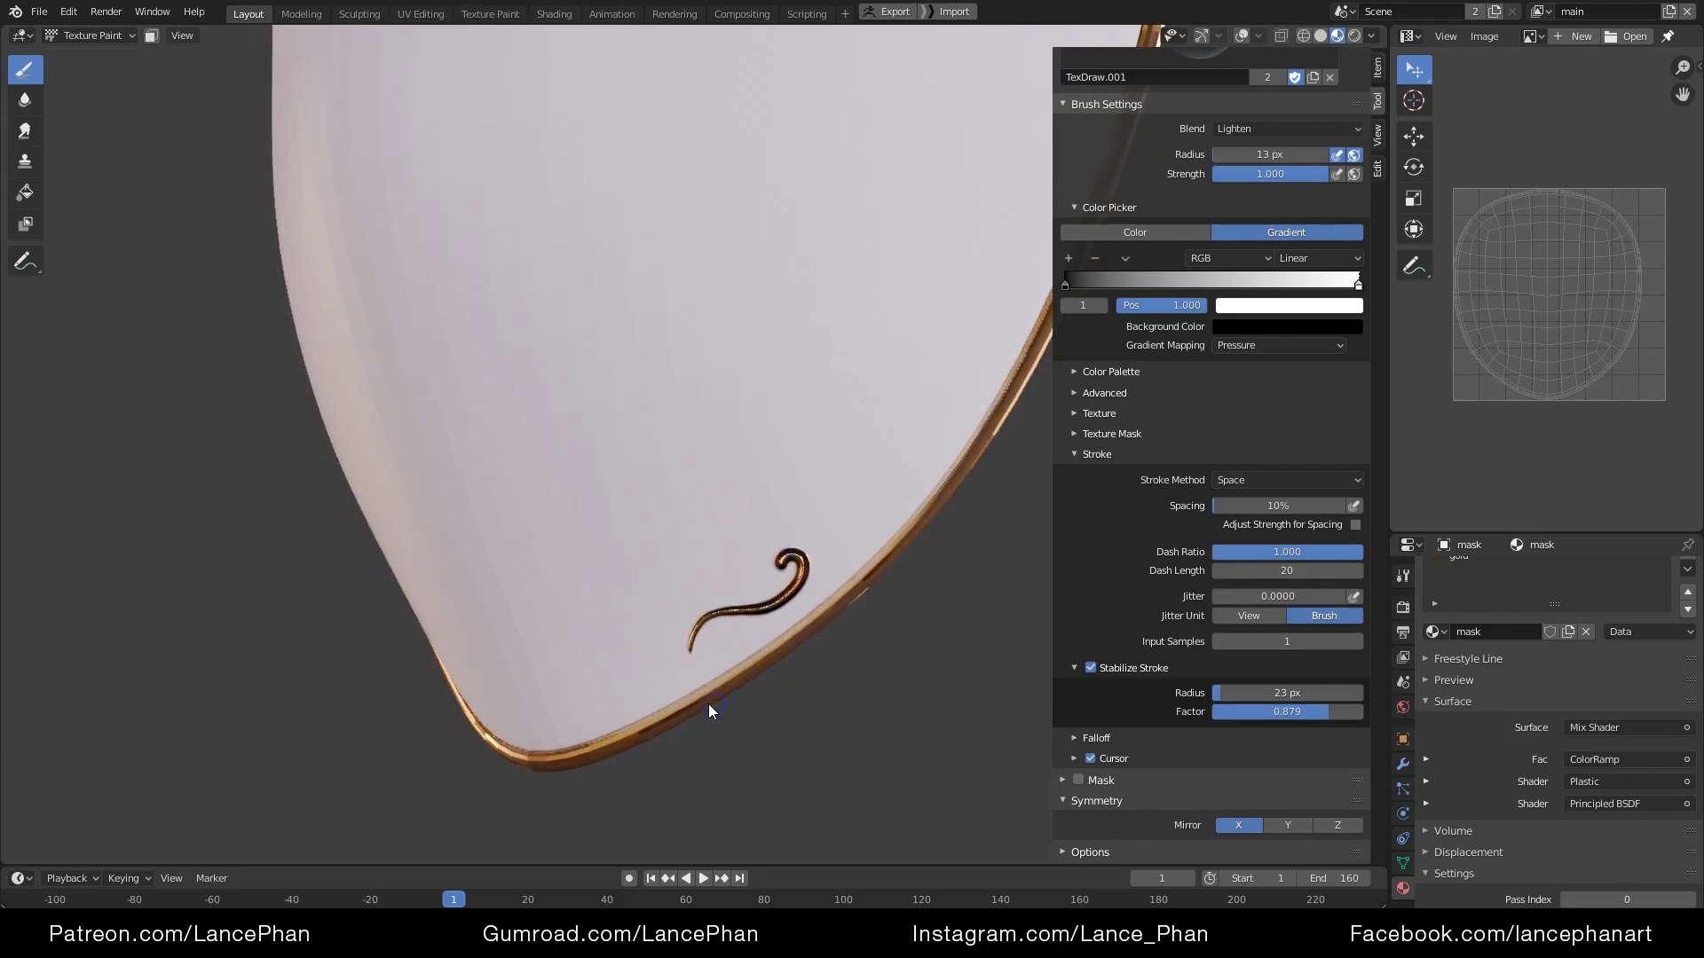
{"action": "key", "text": "ctrl+z"}
Try a stabilizer factor of 0.636 with a curled stroke beside the chin, and undo the stroke
{"action": "left_click_drag", "start_coordinate": [1300, 711], "coordinate": [1263, 714]}
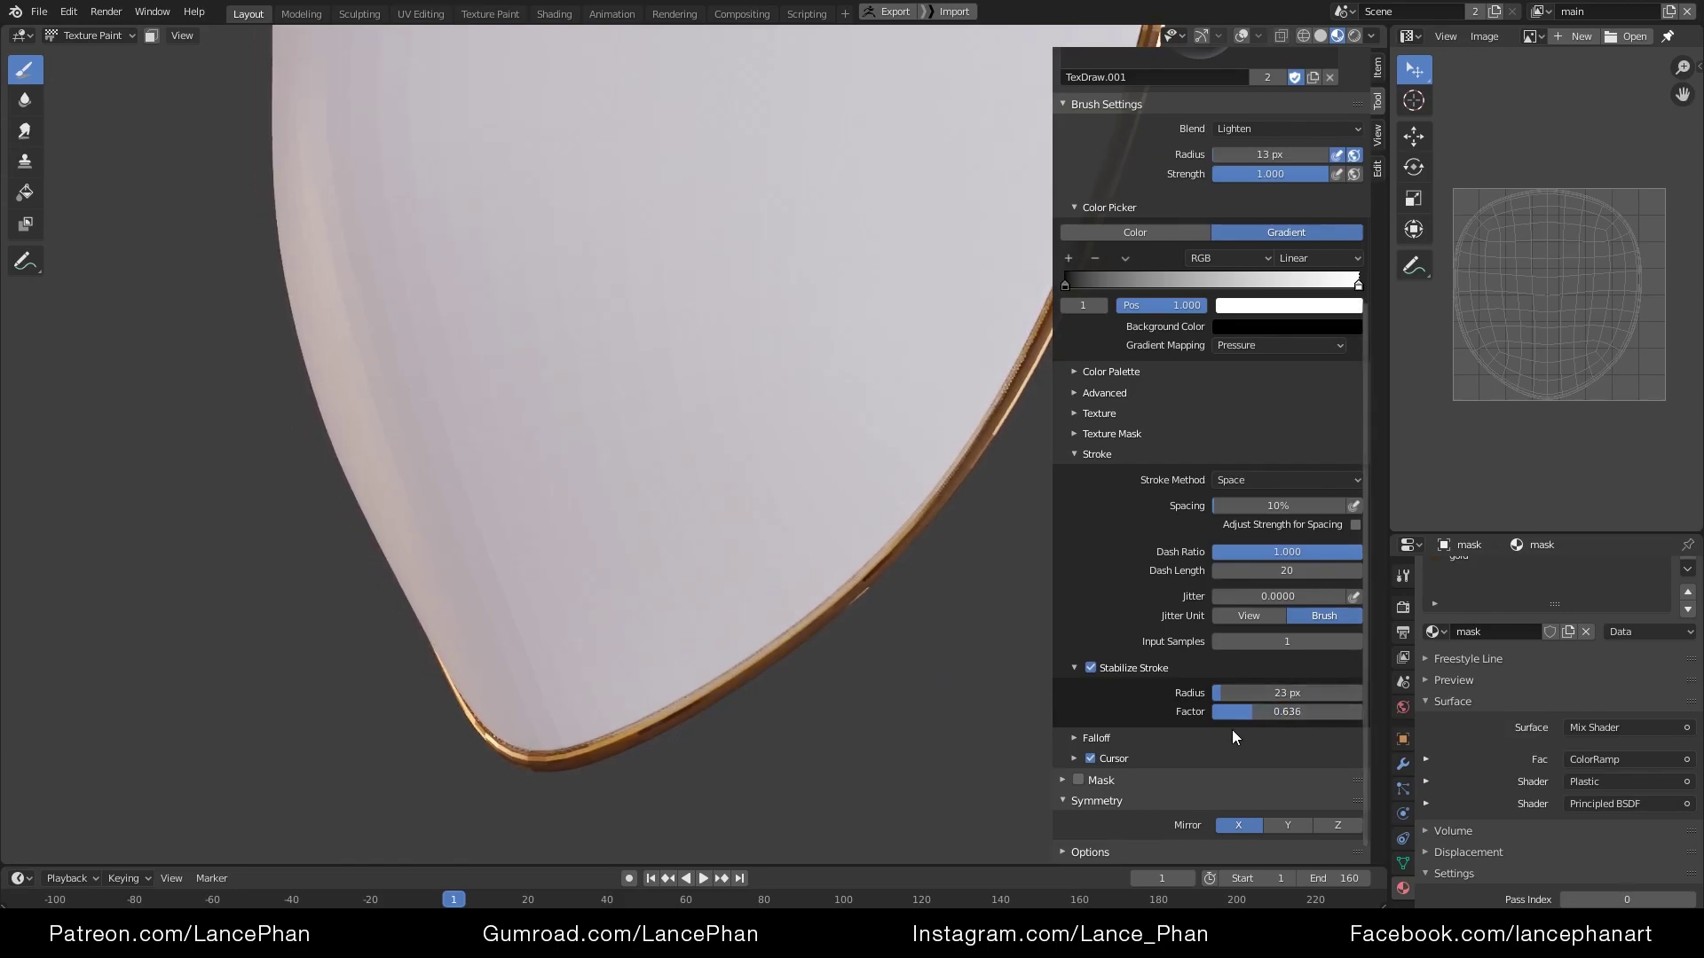
{"action": "left_click_drag", "start_coordinate": [647, 662], "coordinate": [772, 586]}
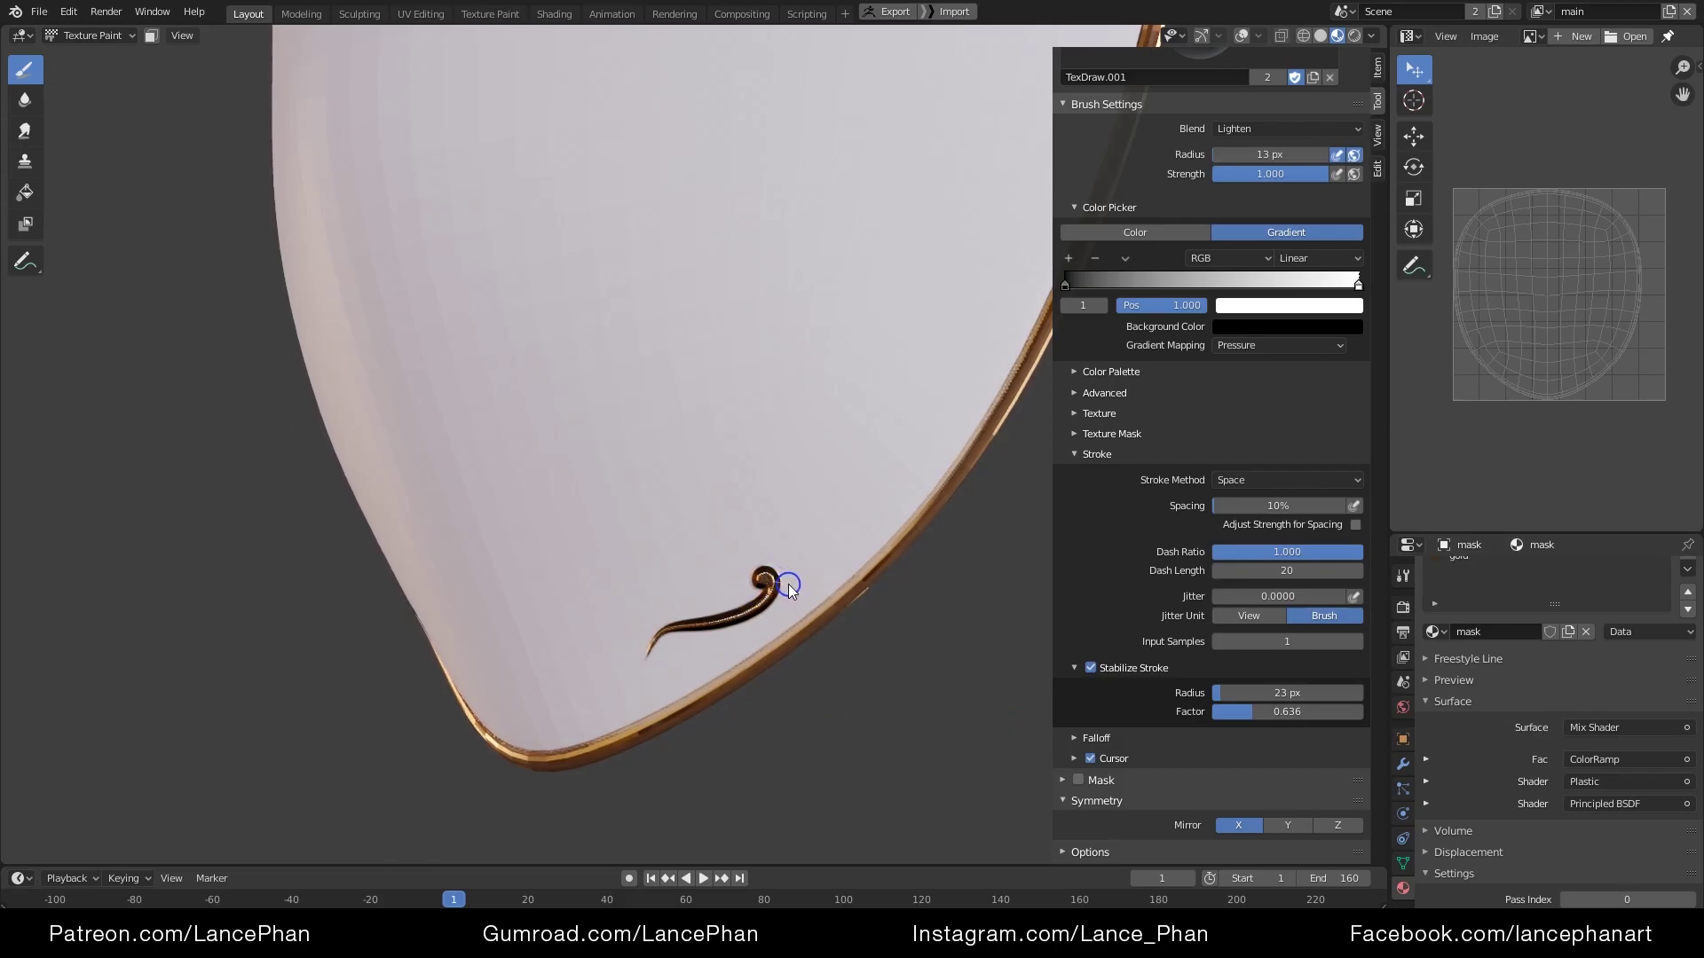
{"action": "mouse_move", "coordinate": [790, 582]}
{"action": "middle_mouse_down"}
{"action": "mouse_move", "coordinate": [839, 564]}
{"action": "mouse_move", "coordinate": [829, 610]}
{"action": "middle_mouse_up"}
{"action": "key", "text": "ctrl+z"}
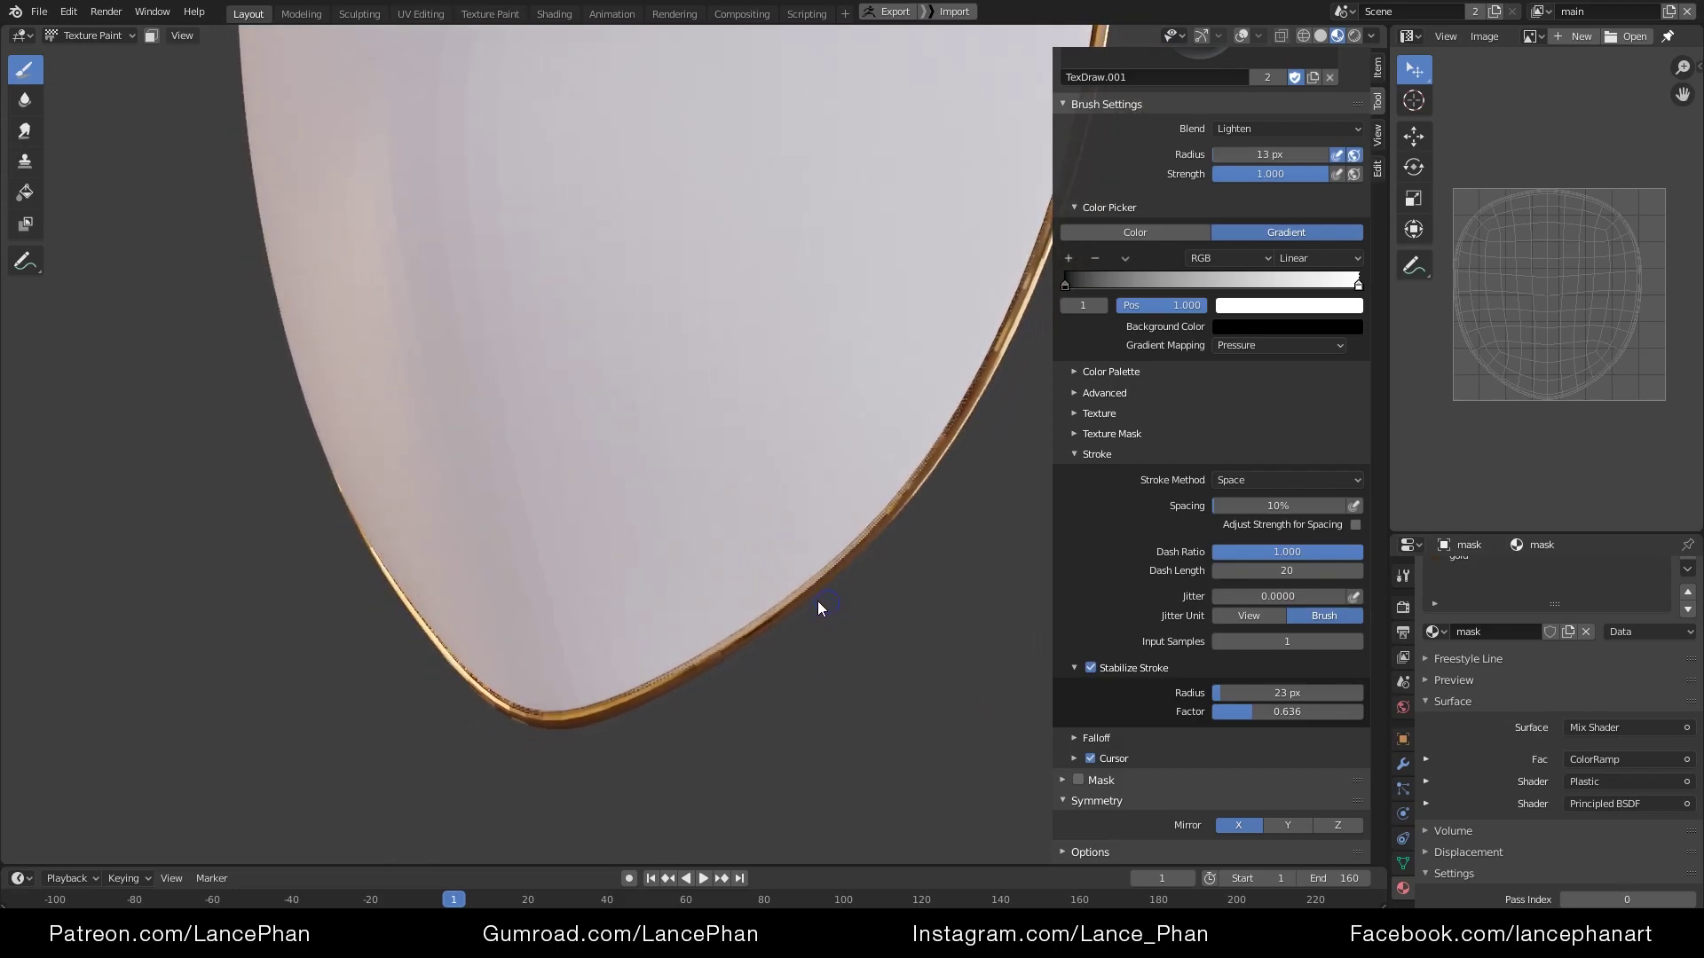
Set the stabilizer radius to 13 px and factor to 0.580, and paint a mirrored scroll with a spiral end beside the chin
{"action": "left_click_drag", "start_coordinate": [1274, 698], "coordinate": [1260, 712]}
{"action": "mouse_move", "coordinate": [635, 649]}
{"action": "left_mouse_down"}
{"action": "mouse_move", "coordinate": [734, 555]}
{"action": "mouse_move", "coordinate": [713, 578]}
{"action": "mouse_move", "coordinate": [734, 578]}
{"action": "left_mouse_up"}
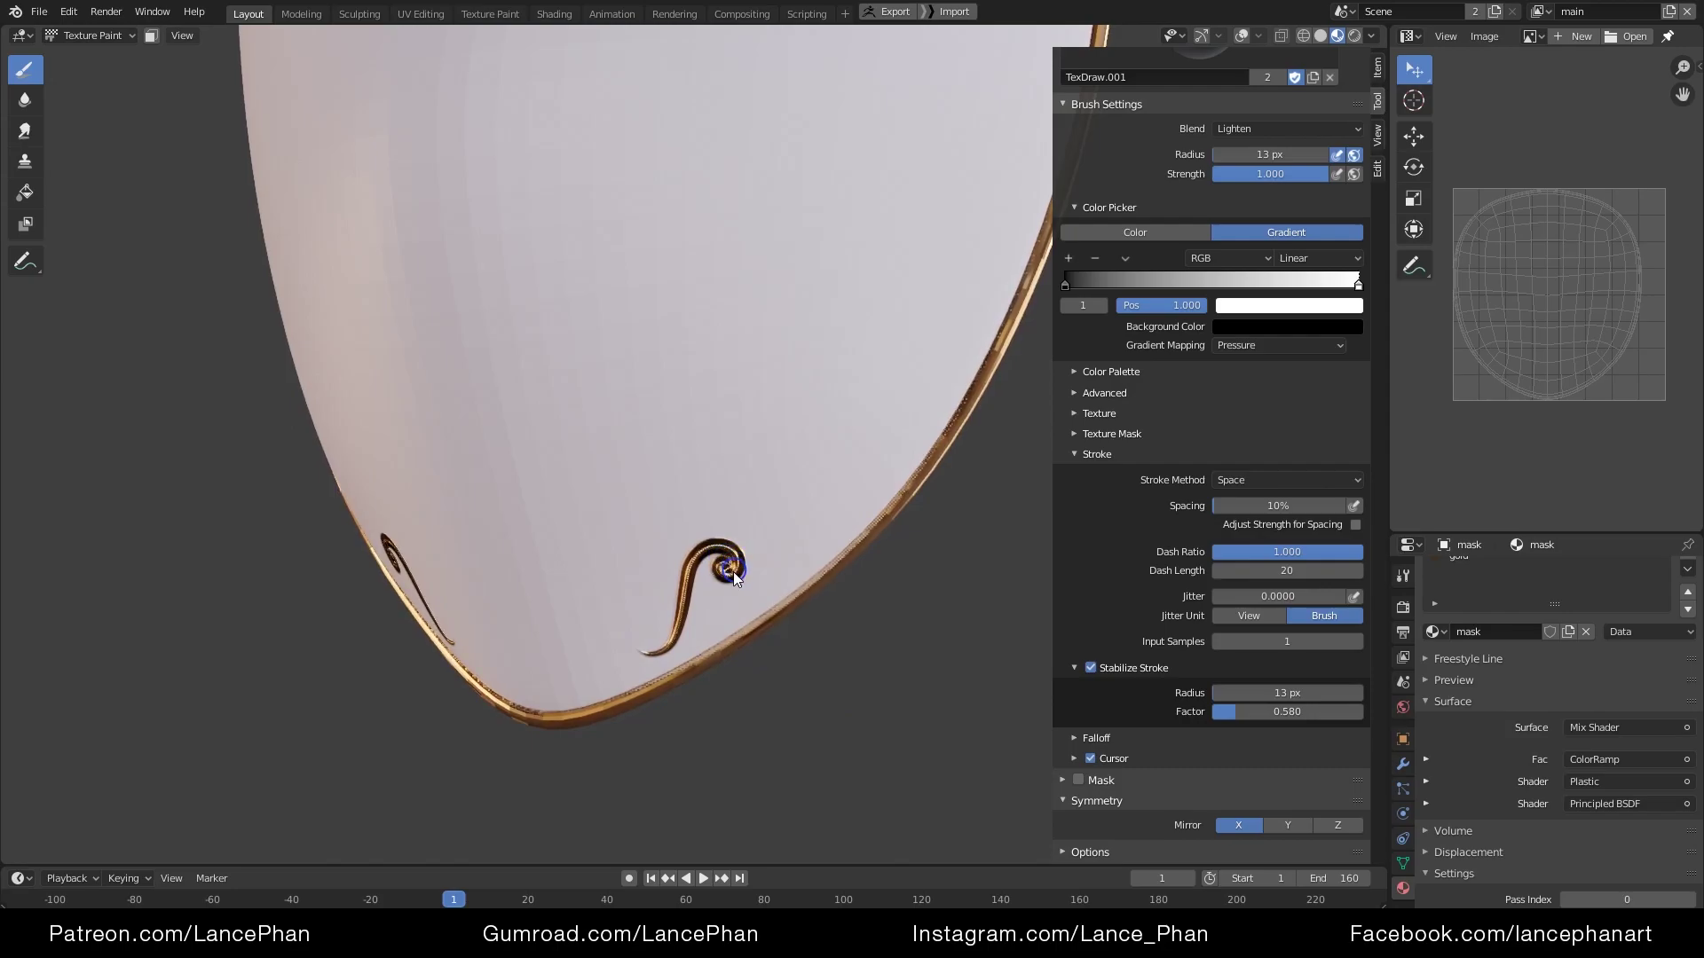
{"action": "mouse_move", "coordinate": [821, 514]}
{"action": "middle_mouse_down"}
{"action": "mouse_move", "coordinate": [795, 540]}
{"action": "mouse_move", "coordinate": [846, 538]}
{"action": "mouse_move", "coordinate": [854, 566]}
{"action": "mouse_move", "coordinate": [839, 541]}
{"action": "mouse_move", "coordinate": [858, 550]}
{"action": "middle_mouse_up"}
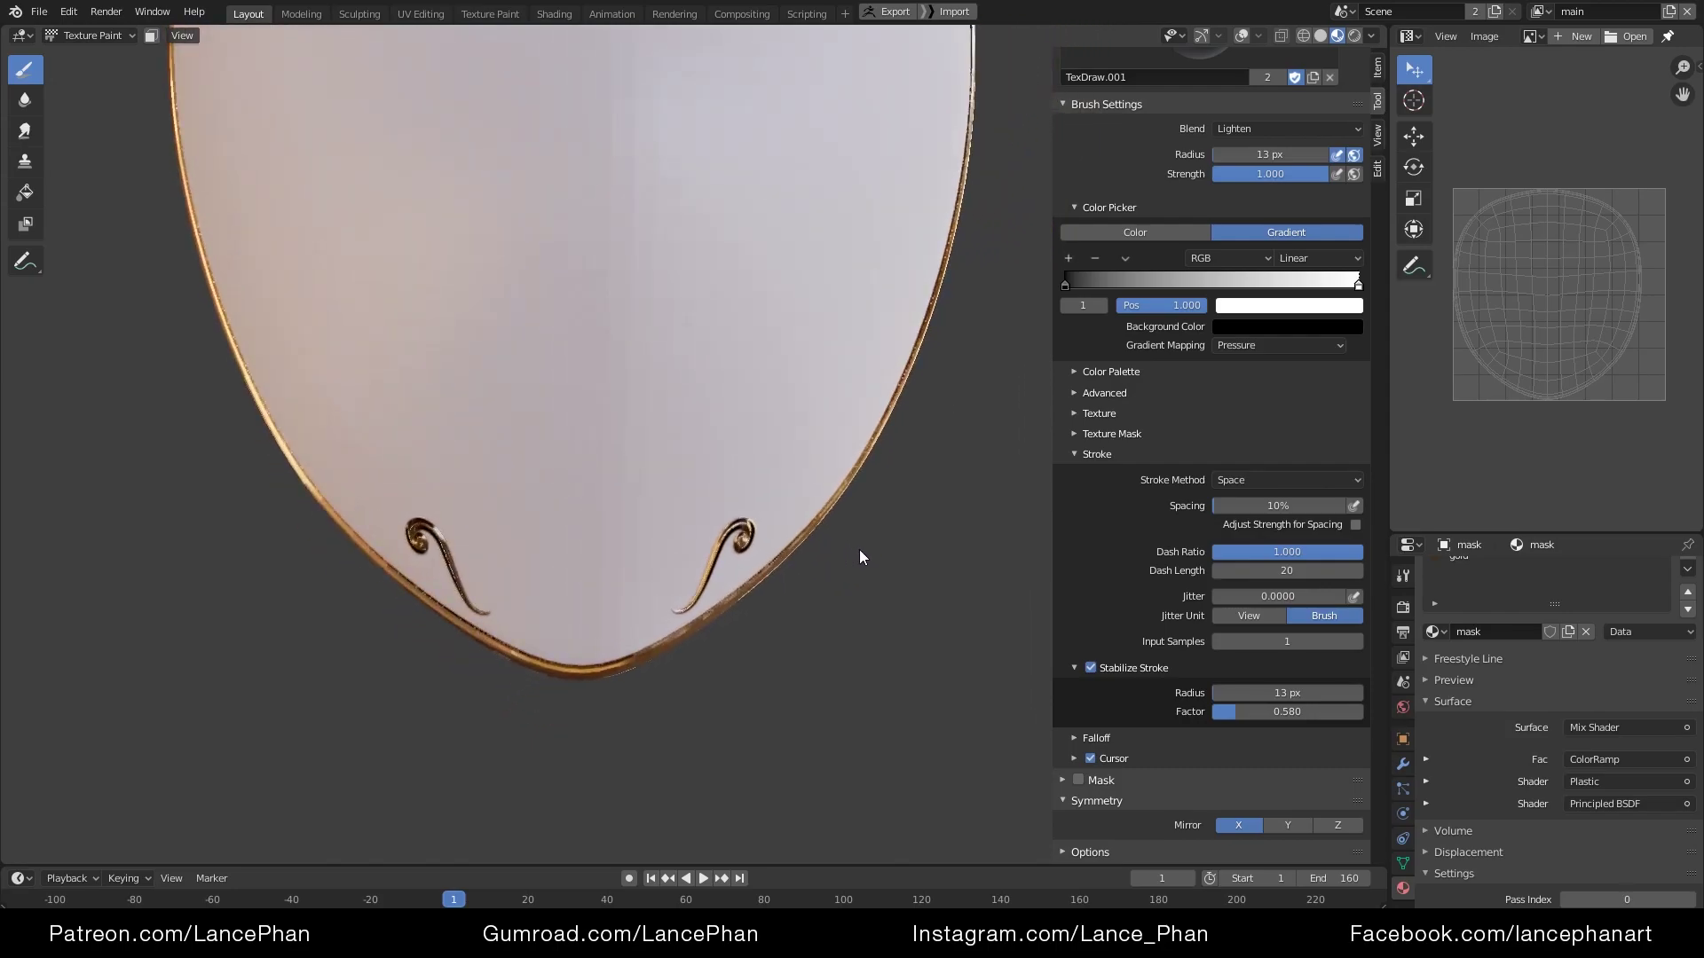
Extend the mirrored chin scroll with a second upward curl and outlined leaves on both sides of the stem
{"action": "mouse_move", "coordinate": [686, 462]}
{"action": "middle_mouse_down"}
{"action": "mouse_move", "coordinate": [732, 493]}
{"action": "mouse_move", "coordinate": [721, 541]}
{"action": "middle_mouse_up"}
{"action": "mouse_move", "coordinate": [714, 594]}
{"action": "left_mouse_down"}
{"action": "mouse_move", "coordinate": [708, 510]}
{"action": "mouse_move", "coordinate": [701, 575]}
{"action": "mouse_move", "coordinate": [743, 578]}
{"action": "mouse_move", "coordinate": [793, 538]}
{"action": "mouse_move", "coordinate": [790, 562]}
{"action": "mouse_move", "coordinate": [819, 529]}
{"action": "left_mouse_up"}
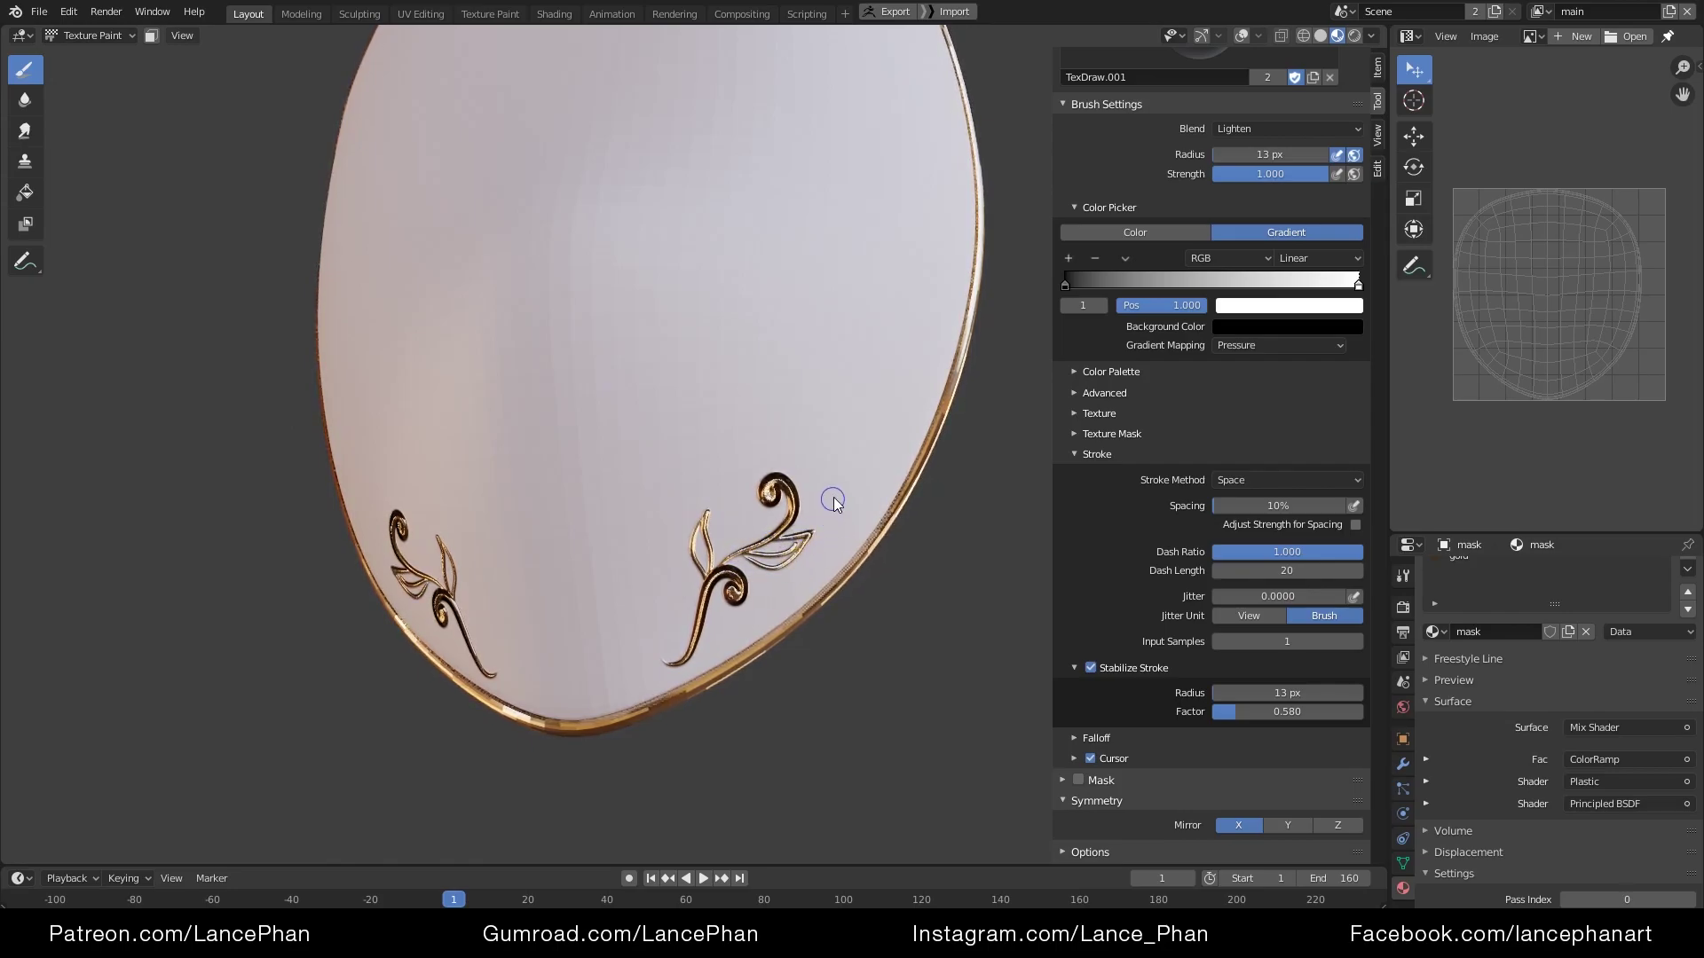
{"action": "middle_click_drag", "start_coordinate": [868, 476], "coordinate": [724, 539]}
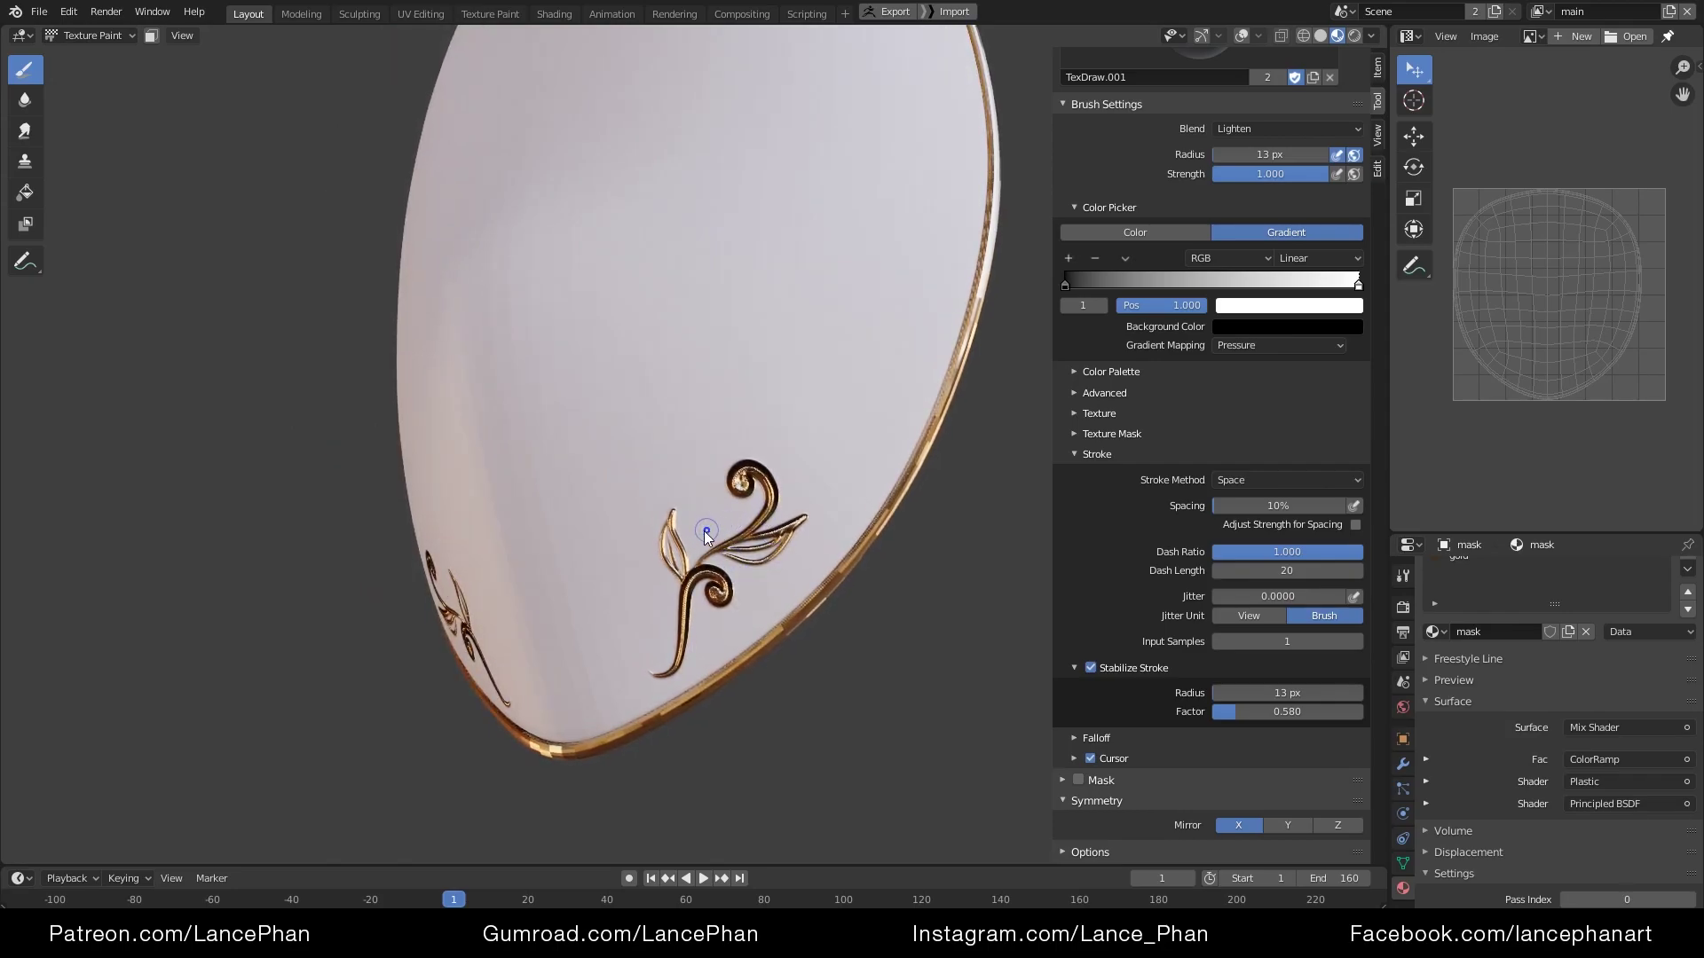
Try several upward strokes along the mask's edge above the chin ornament, undoing each one
{"action": "middle_click_drag", "start_coordinate": [706, 530], "coordinate": [774, 577]}
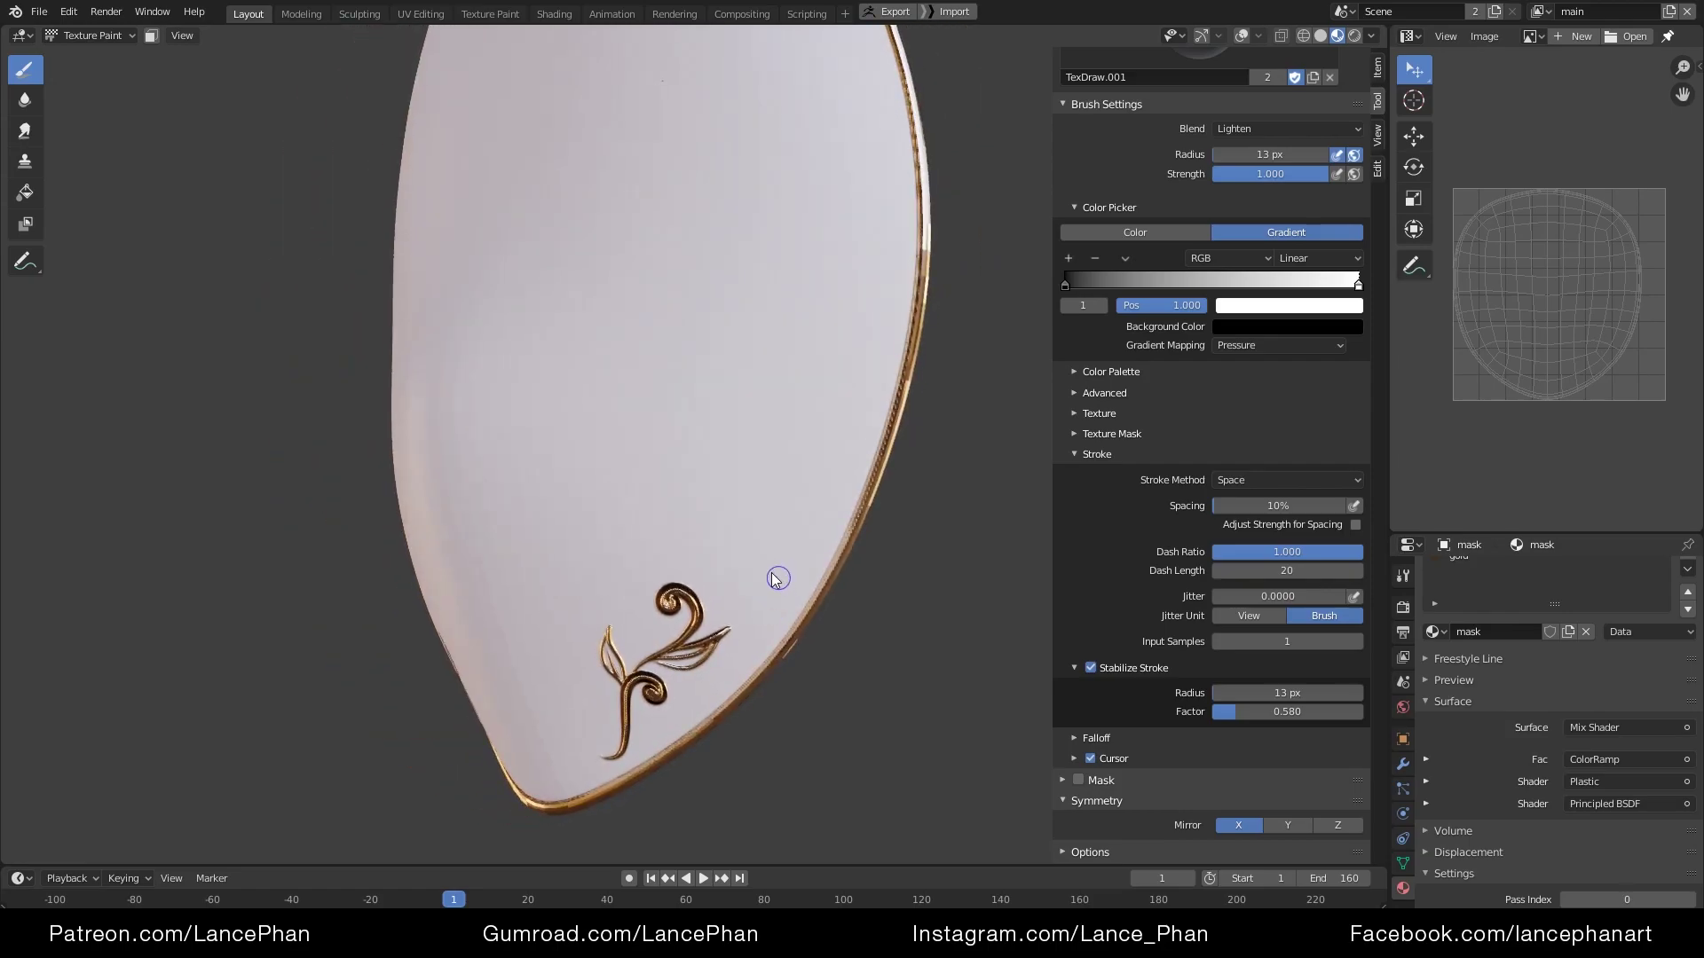
{"action": "mouse_move", "coordinate": [745, 610]}
{"action": "left_mouse_down"}
{"action": "mouse_move", "coordinate": [825, 488]}
{"action": "mouse_move", "coordinate": [803, 504]}
{"action": "left_mouse_up"}
{"action": "middle_click_drag", "start_coordinate": [806, 504], "coordinate": [834, 496]}
{"action": "key", "text": "ctrl+z"}
{"action": "left_click_drag", "start_coordinate": [750, 568], "coordinate": [807, 473]}
{"action": "key", "text": "ctrl+z"}
{"action": "middle_click_drag", "start_coordinate": [827, 472], "coordinate": [775, 559]}
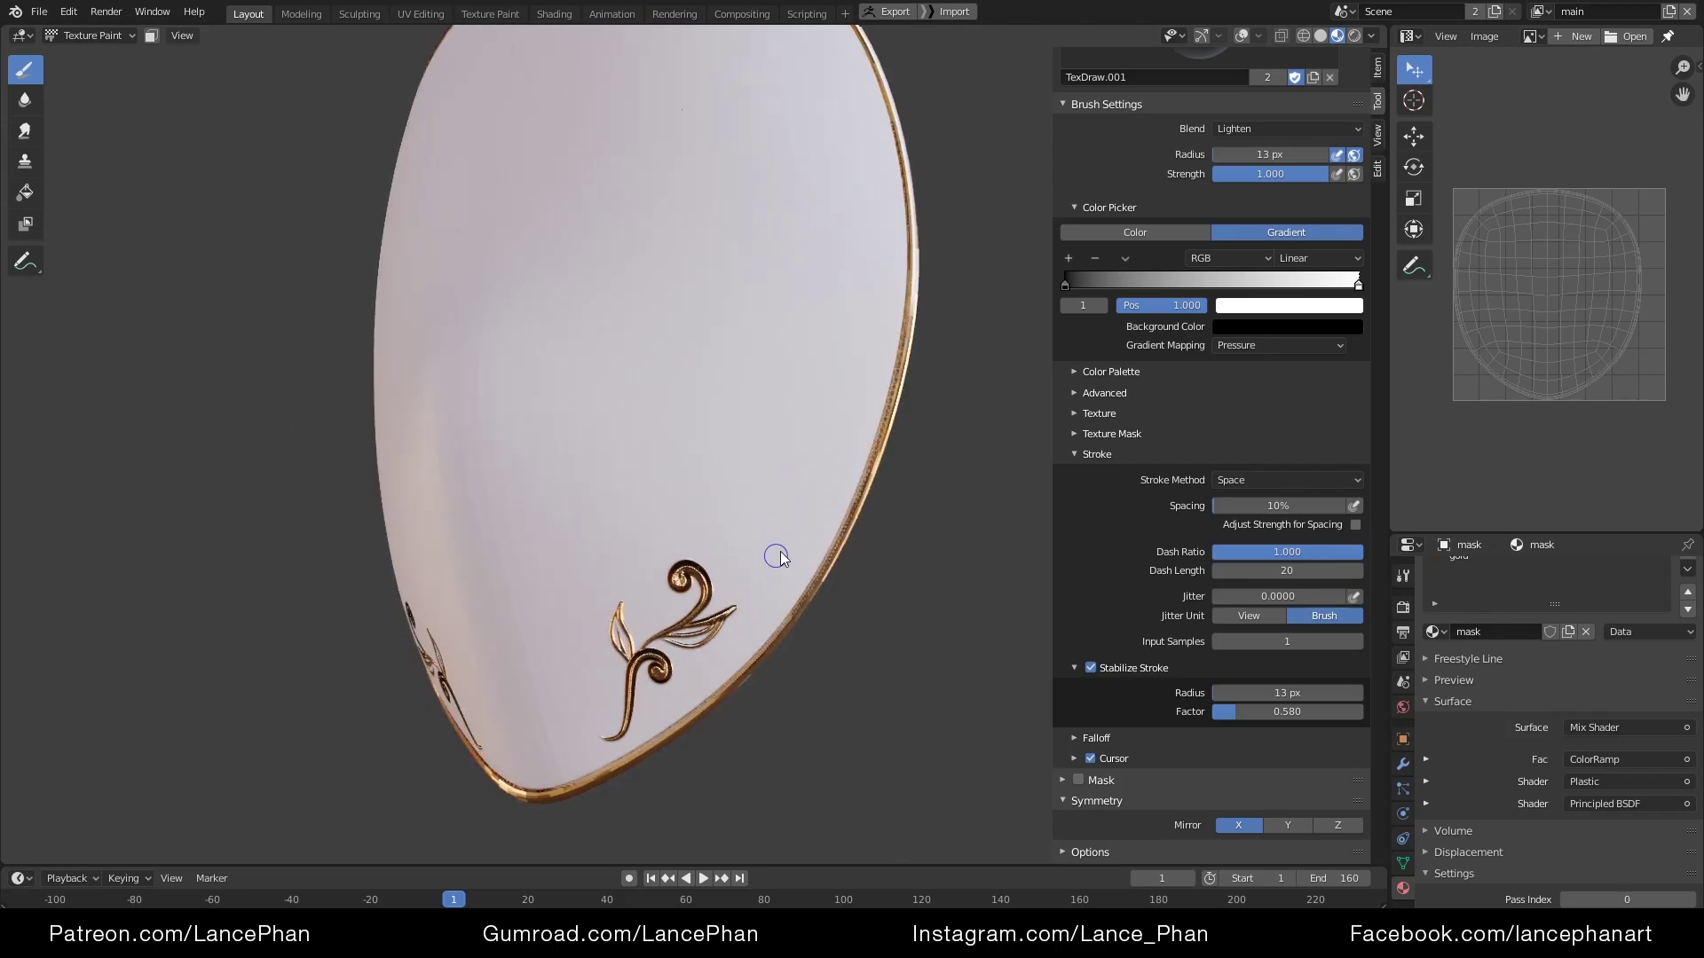
{"action": "scroll", "coordinate": [759, 564], "scroll_direction": "down", "scroll_amount": 1}
{"action": "mouse_move", "coordinate": [750, 575]}
{"action": "left_mouse_down"}
{"action": "mouse_move", "coordinate": [801, 472]}
{"action": "mouse_move", "coordinate": [782, 466]}
{"action": "left_mouse_up"}
{"action": "key", "text": "ctrl+z"}
Paint a mirrored branching scroll with curled ends along the mask's edge above the leafy chin ornament
{"action": "scroll", "coordinate": [767, 479], "scroll_direction": "down", "scroll_amount": 1}
{"action": "mouse_move", "coordinate": [782, 466]}
{"action": "middle_mouse_down"}
{"action": "mouse_move", "coordinate": [817, 497]}
{"action": "mouse_move", "coordinate": [768, 498]}
{"action": "middle_mouse_up"}
{"action": "left_click_drag", "start_coordinate": [756, 533], "coordinate": [793, 438]}
{"action": "middle_click_drag", "start_coordinate": [792, 437], "coordinate": [827, 394]}
{"action": "mouse_move", "coordinate": [751, 461]}
{"action": "left_mouse_down"}
{"action": "mouse_move", "coordinate": [790, 368]}
{"action": "mouse_move", "coordinate": [831, 386]}
{"action": "left_mouse_up"}
{"action": "middle_click_drag", "start_coordinate": [830, 385], "coordinate": [791, 354]}
Paint a mirrored S-shaped scroll with spiral ends farther up the mask's edge, undoing and redoing the upper stroke
{"action": "left_click_drag", "start_coordinate": [790, 362], "coordinate": [827, 259]}
{"action": "scroll", "coordinate": [843, 320], "scroll_direction": "down", "scroll_amount": 1}
{"action": "key", "text": "ctrl+z"}
{"action": "mouse_move", "coordinate": [784, 398]}
{"action": "left_mouse_down"}
{"action": "mouse_move", "coordinate": [828, 298]}
{"action": "mouse_move", "coordinate": [806, 285]}
{"action": "left_mouse_up"}
{"action": "scroll", "coordinate": [808, 293], "scroll_direction": "down", "scroll_amount": 2}
{"action": "mouse_move", "coordinate": [807, 301]}
{"action": "middle_mouse_down"}
{"action": "mouse_move", "coordinate": [867, 369]}
{"action": "mouse_move", "coordinate": [784, 418]}
{"action": "mouse_move", "coordinate": [727, 421]}
{"action": "mouse_move", "coordinate": [909, 423]}
{"action": "mouse_move", "coordinate": [840, 417]}
{"action": "mouse_move", "coordinate": [833, 369]}
{"action": "mouse_move", "coordinate": [779, 439]}
{"action": "mouse_move", "coordinate": [791, 418]}
{"action": "mouse_move", "coordinate": [837, 423]}
{"action": "mouse_move", "coordinate": [896, 386]}
{"action": "middle_mouse_up"}
{"action": "scroll", "coordinate": [1091, 461], "scroll_direction": "down", "scroll_amount": 1}
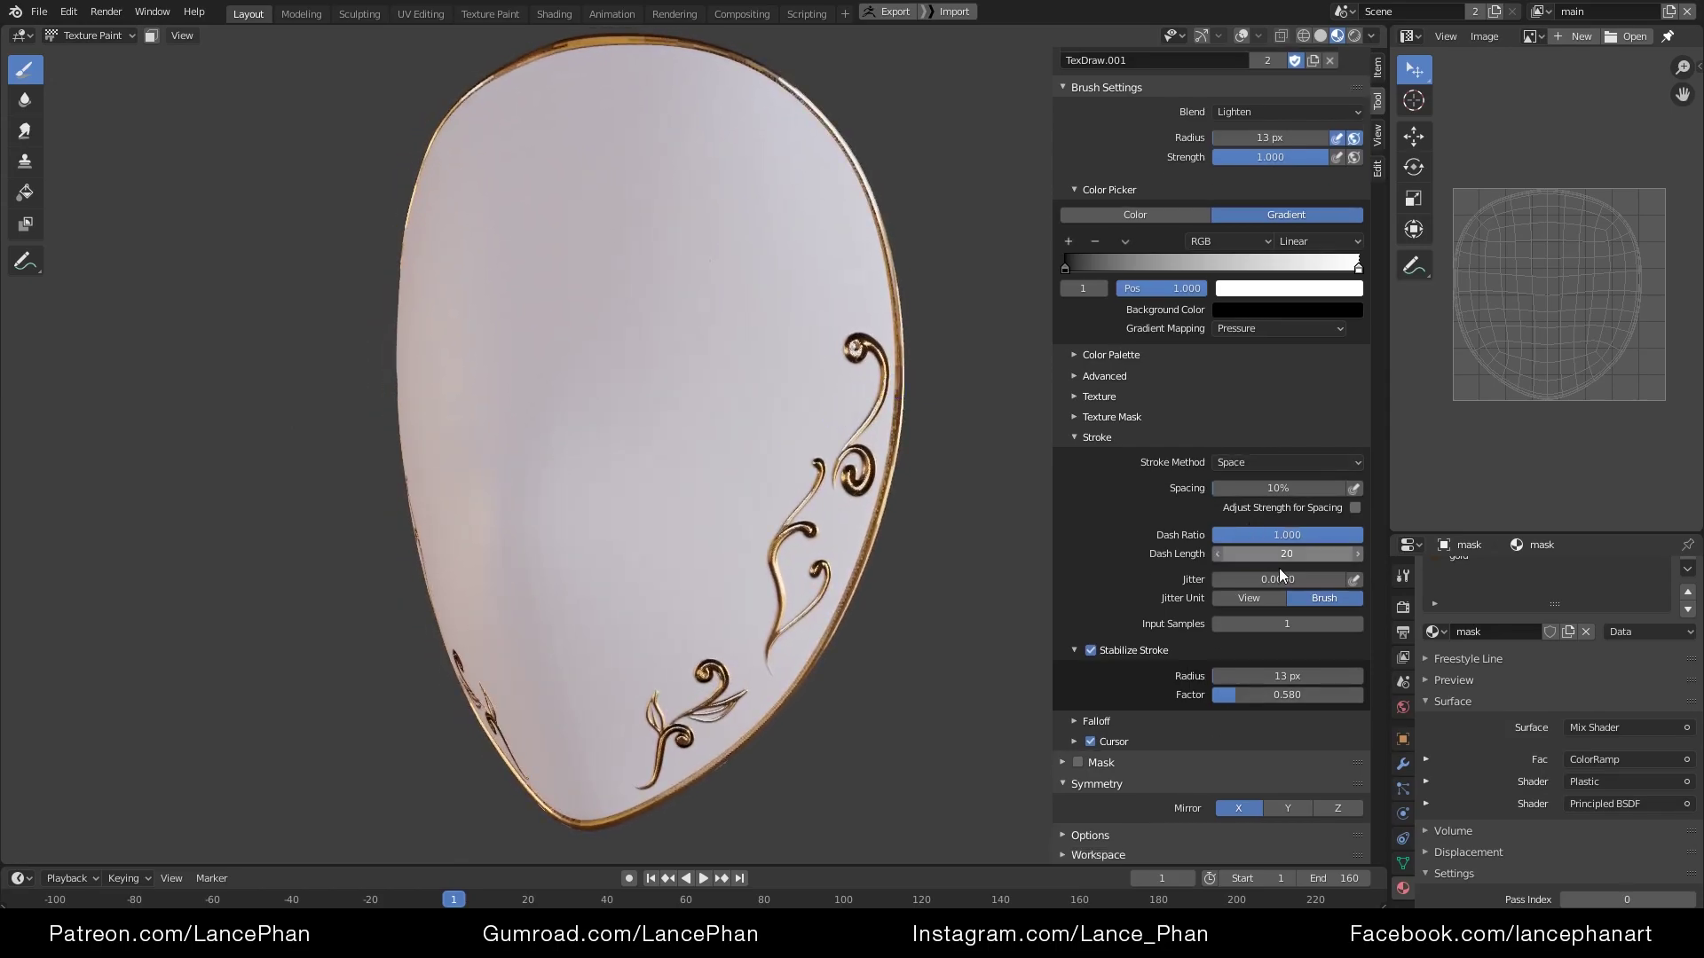
Turn off Stabilize Stroke and paint a column of four beads, growing in size upward, along the inner side of the branching scroll
{"action": "left_click", "coordinate": [1109, 649]}
{"action": "scroll", "coordinate": [785, 533], "scroll_direction": "up", "scroll_amount": 3}
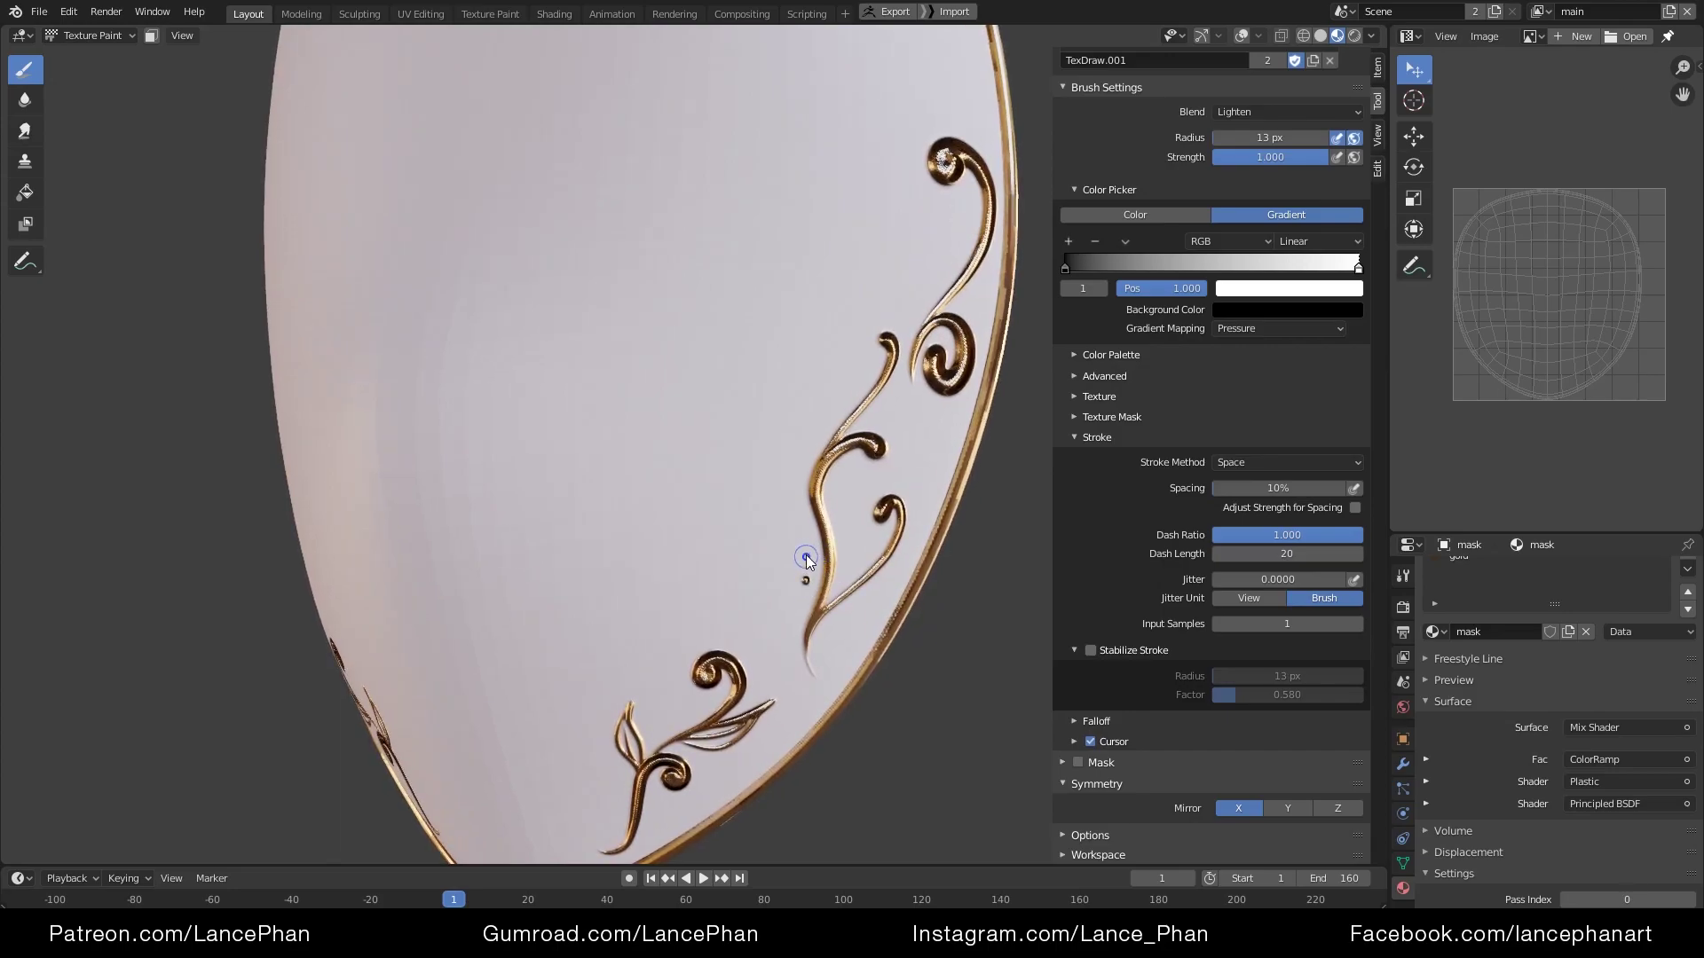
{"action": "left_click", "coordinate": [806, 557]}
{"action": "left_click", "coordinate": [806, 532]}
{"action": "left_click", "coordinate": [796, 504]}
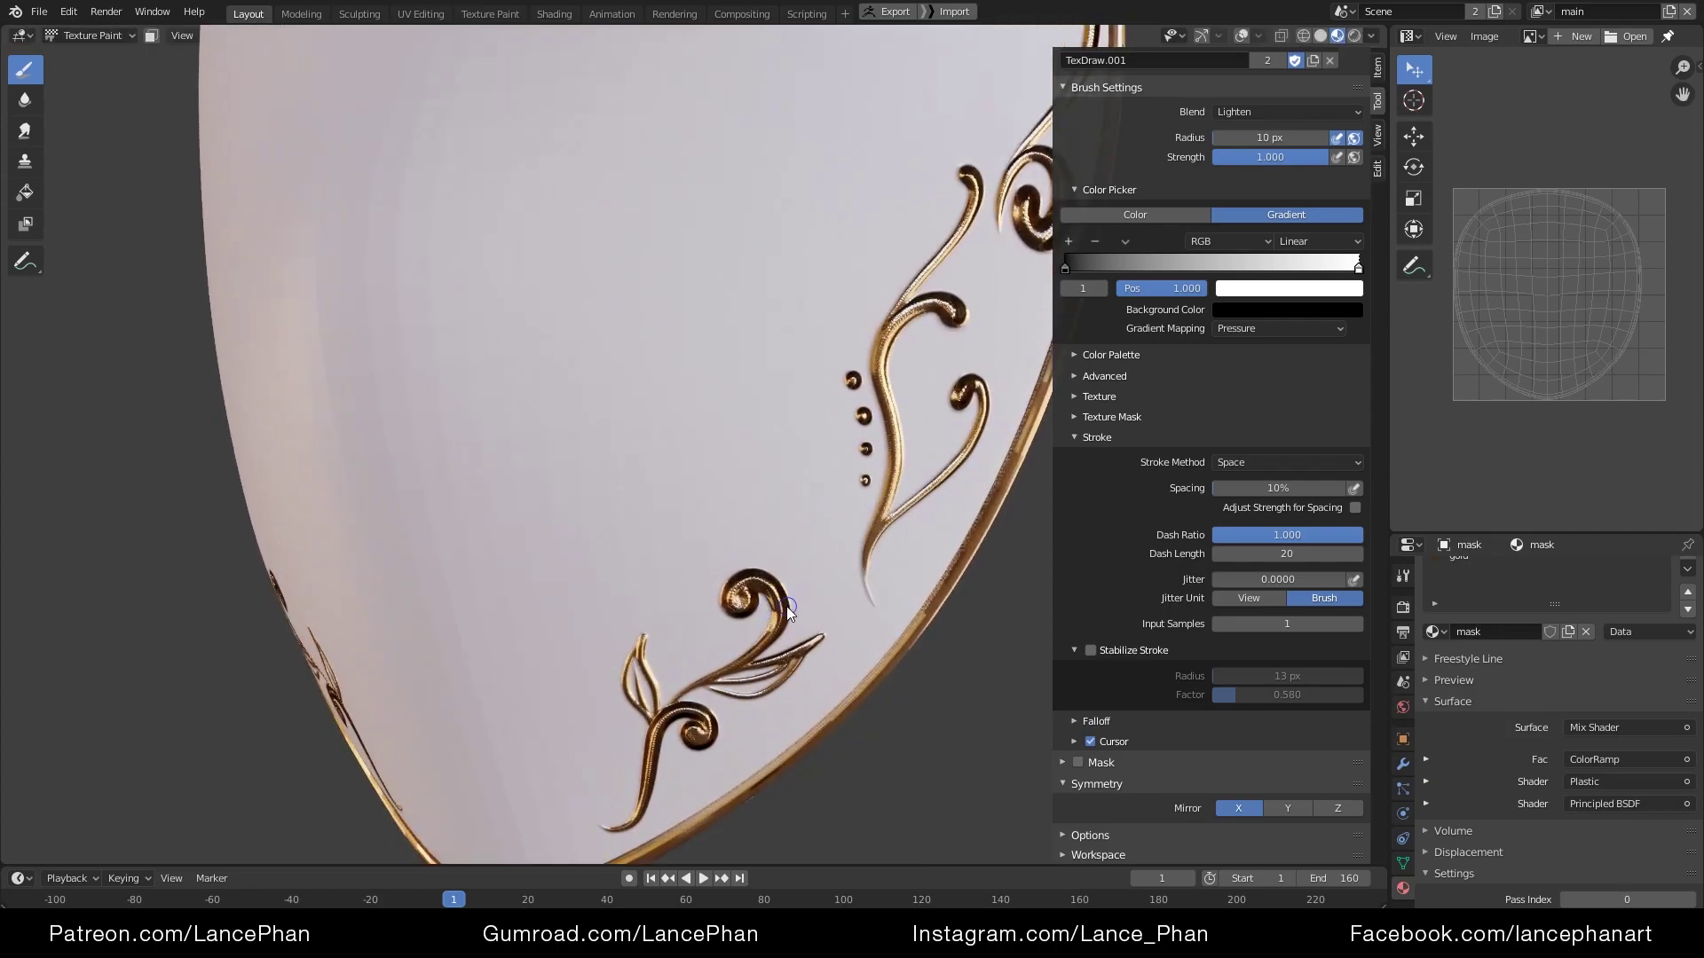
Paint small outlined leaves on the outer side of the chin ornament's upper curl and one on its stem with a 17 px brush
{"action": "left_click_drag", "start_coordinate": [788, 589], "coordinate": [808, 568]}
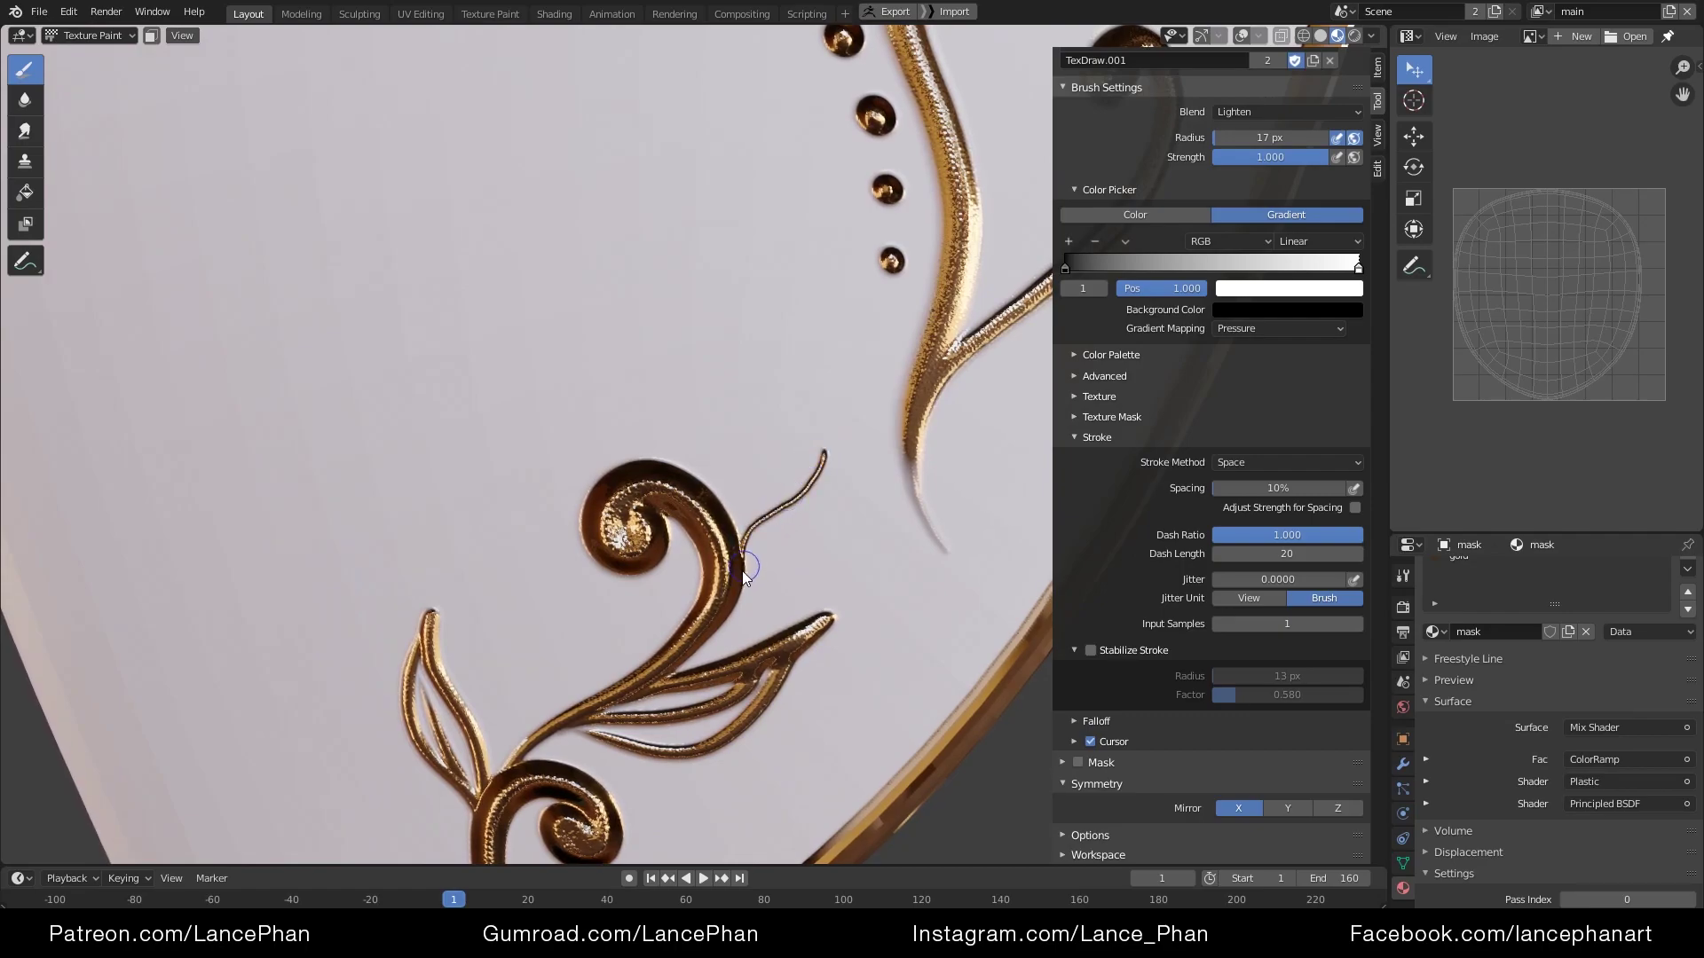
{"action": "mouse_move", "coordinate": [745, 568]}
{"action": "left_mouse_down"}
{"action": "mouse_move", "coordinate": [780, 559]}
{"action": "mouse_move", "coordinate": [820, 459]}
{"action": "left_mouse_up"}
{"action": "left_click_drag", "start_coordinate": [745, 575], "coordinate": [821, 497]}
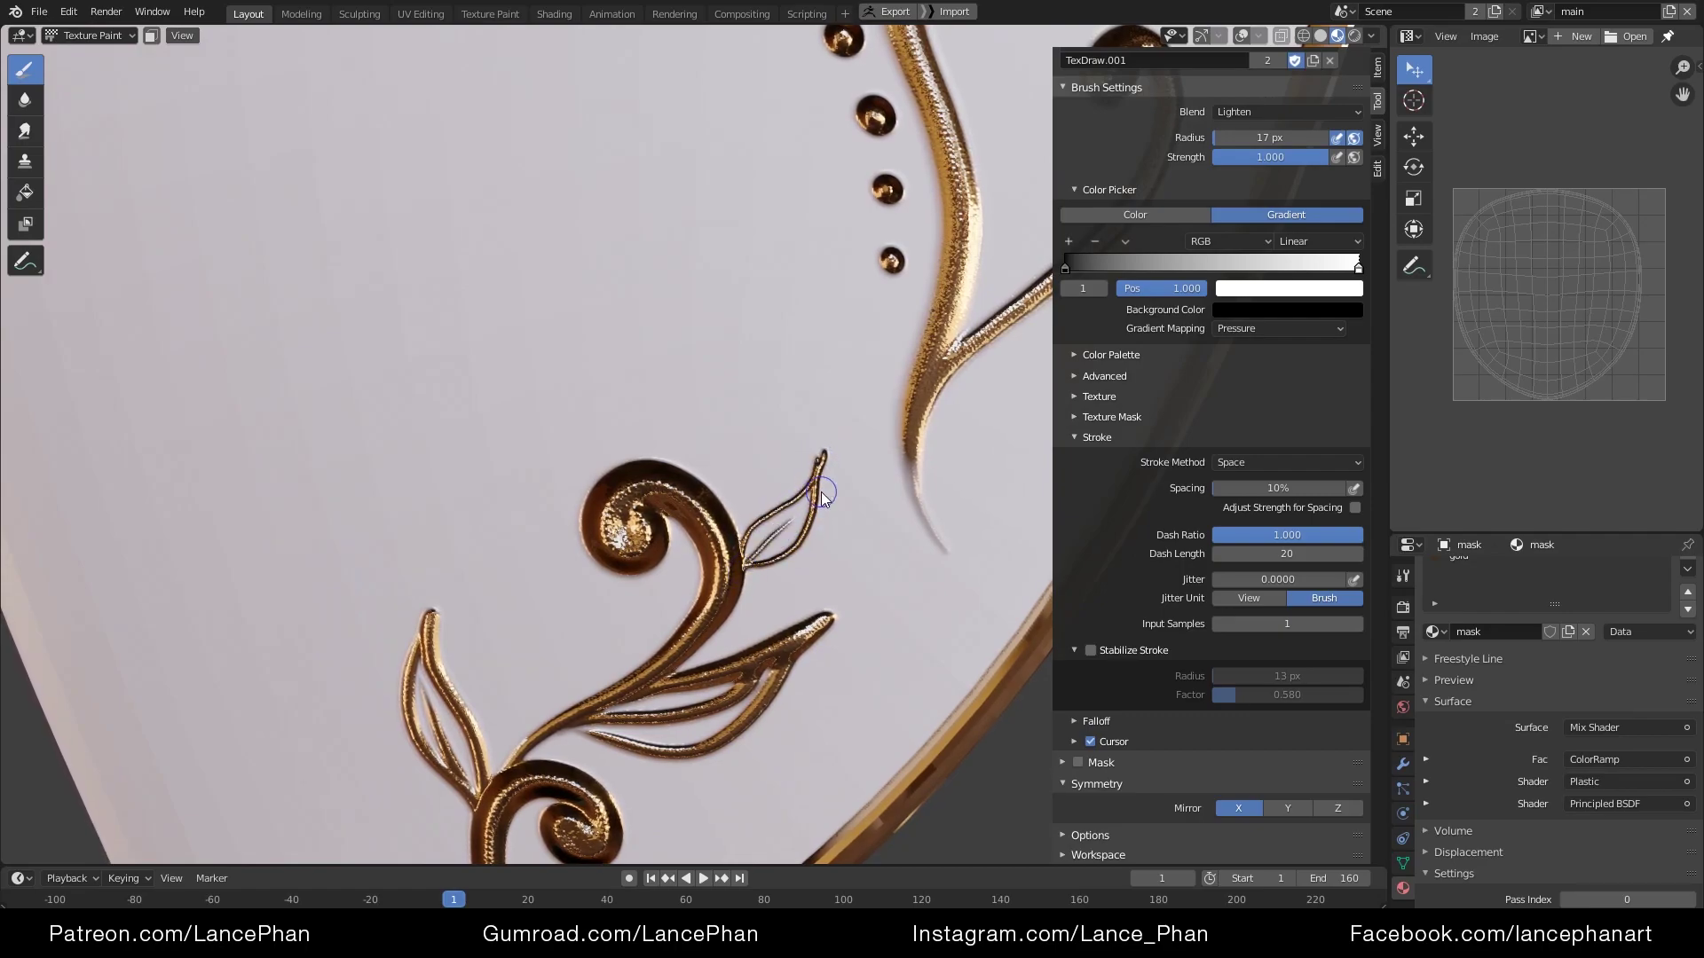
{"action": "middle_click_drag", "start_coordinate": [835, 500], "coordinate": [781, 479]}
{"action": "mouse_move", "coordinate": [750, 492]}
{"action": "left_mouse_down"}
{"action": "mouse_move", "coordinate": [772, 428]}
{"action": "mouse_move", "coordinate": [790, 448]}
{"action": "left_mouse_up"}
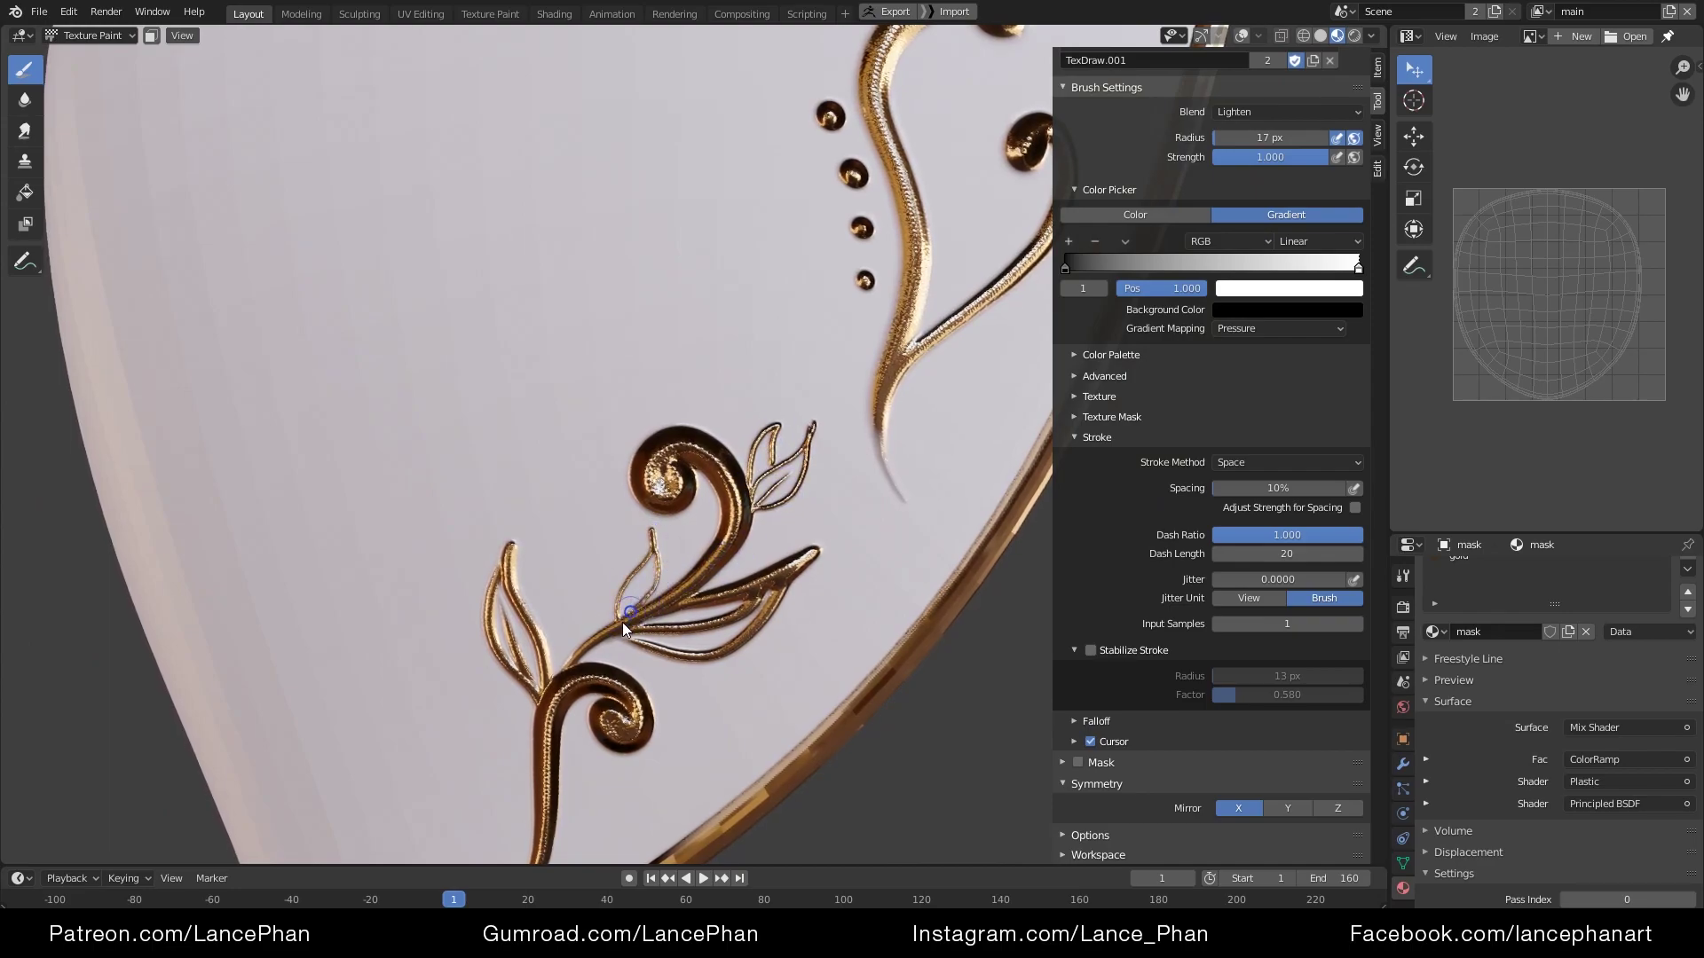
Paint a slender outlined leaf on the inner side of the branching scroll's top branch, above the beads
{"action": "mouse_move", "coordinate": [631, 596]}
{"action": "middle_mouse_down"}
{"action": "mouse_move", "coordinate": [736, 579]}
{"action": "mouse_move", "coordinate": [860, 471]}
{"action": "mouse_move", "coordinate": [932, 464]}
{"action": "mouse_move", "coordinate": [930, 550]}
{"action": "mouse_move", "coordinate": [928, 529]}
{"action": "mouse_move", "coordinate": [893, 545]}
{"action": "mouse_move", "coordinate": [850, 610]}
{"action": "mouse_move", "coordinate": [782, 546]}
{"action": "middle_mouse_up"}
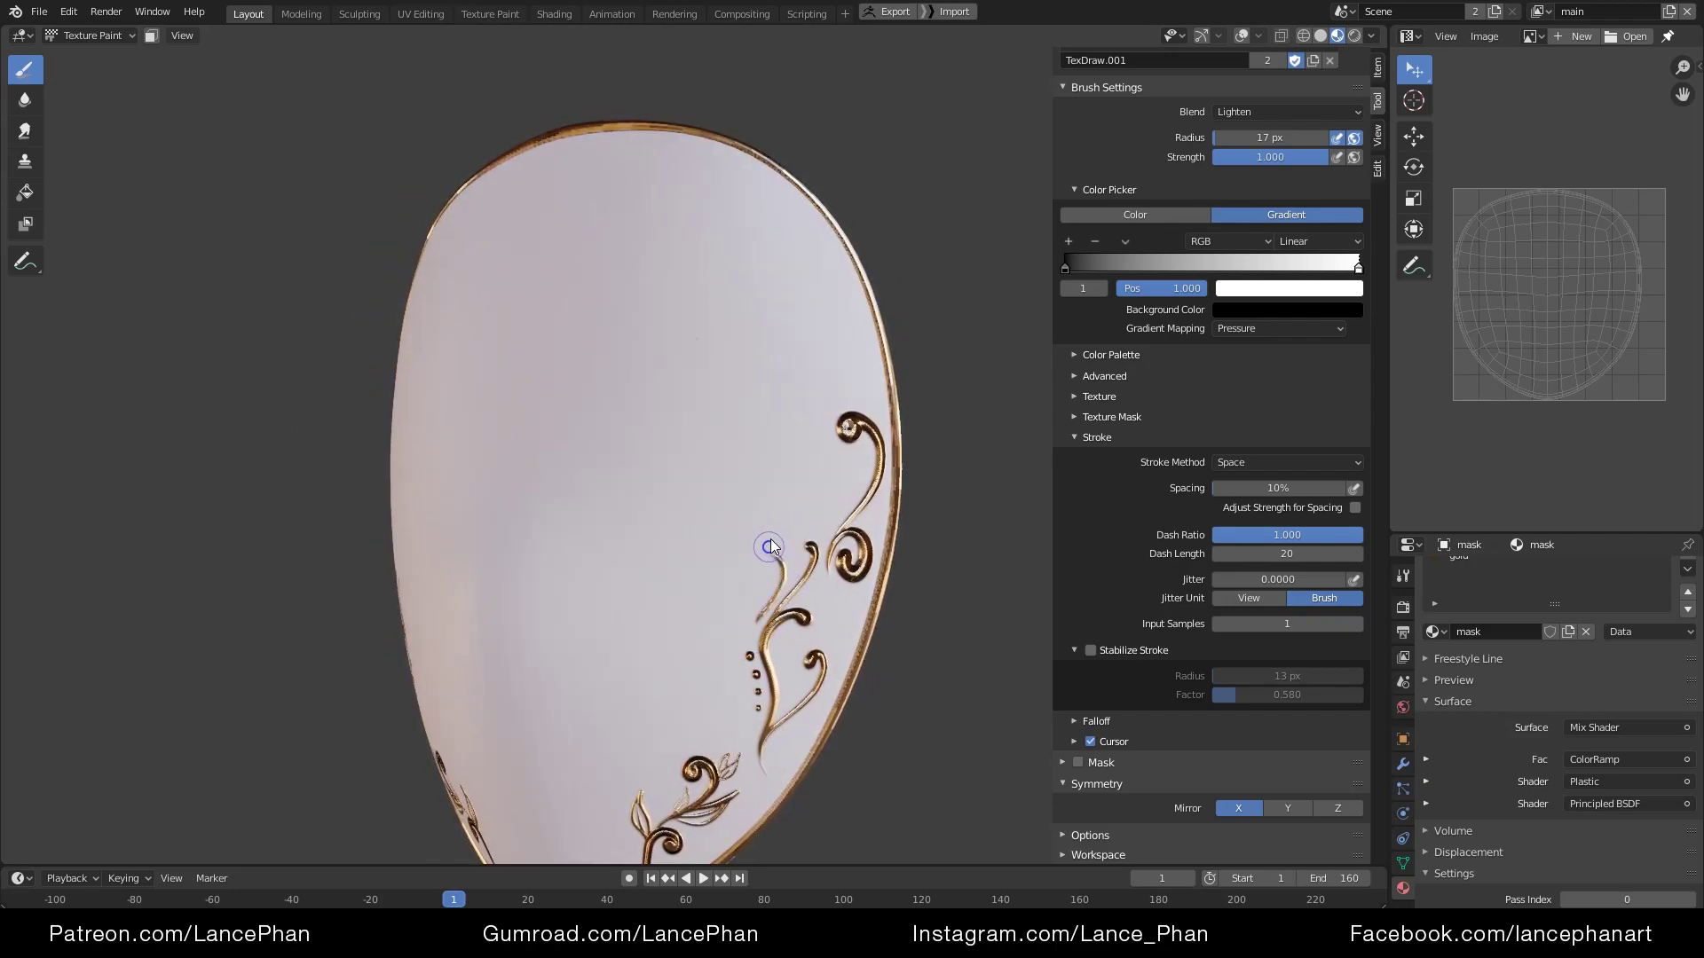
{"action": "scroll", "coordinate": [770, 547], "scroll_direction": "up", "scroll_amount": 1}
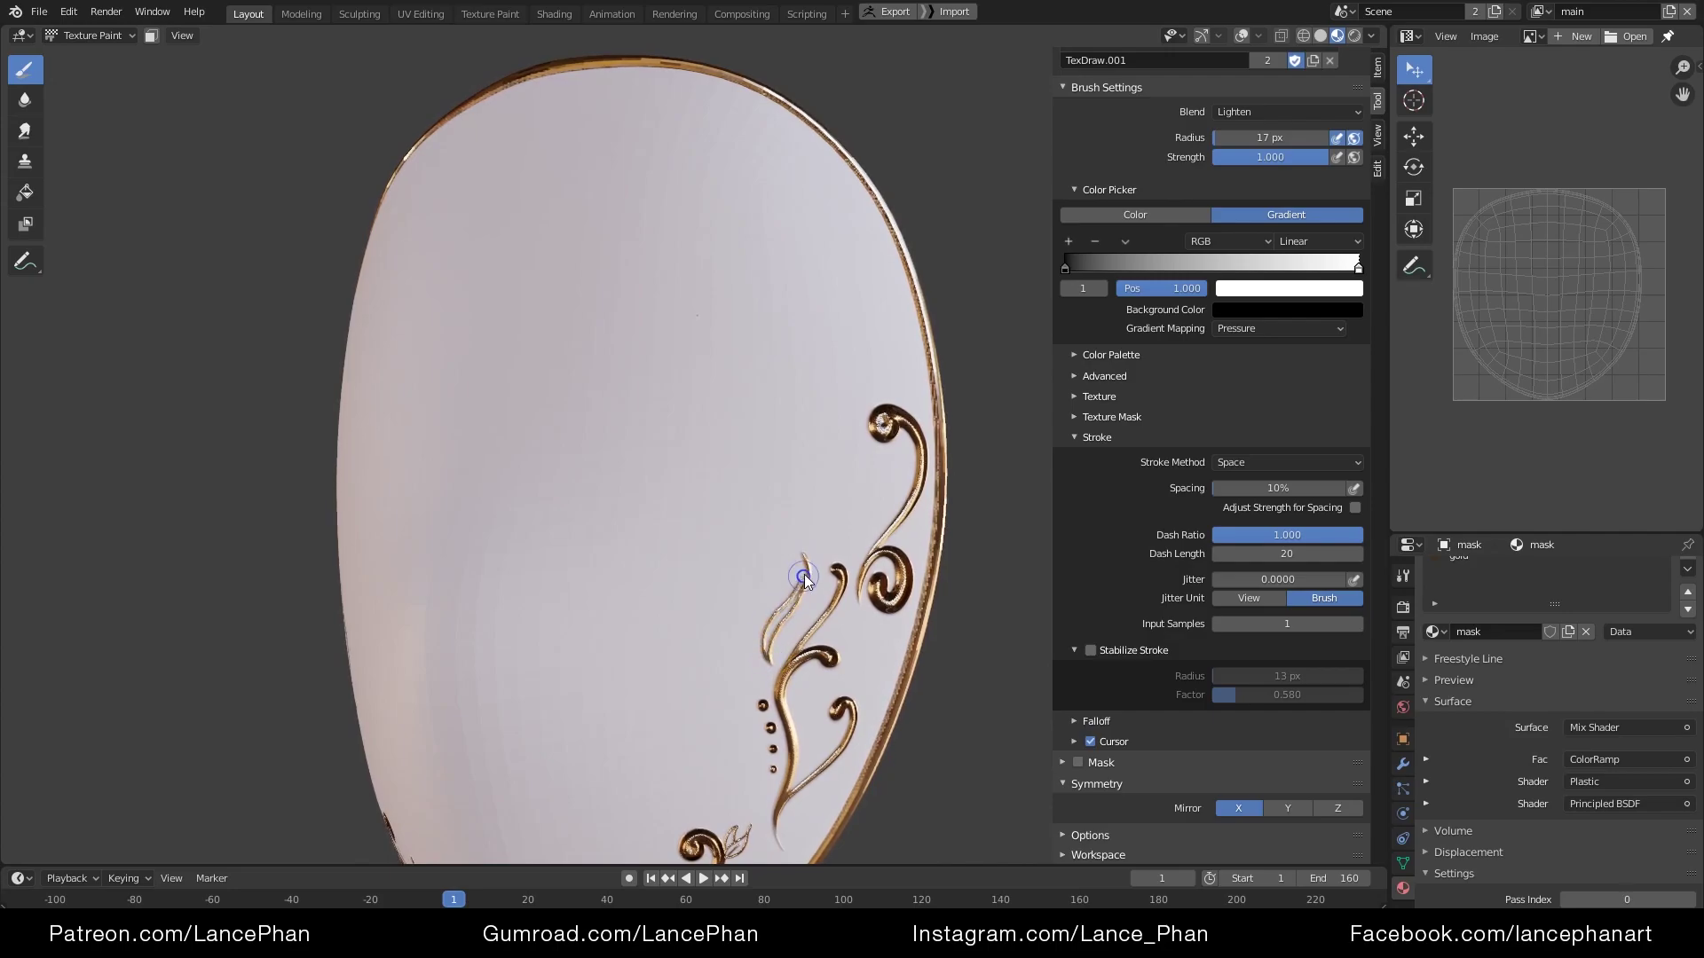
{"action": "middle_click_drag", "start_coordinate": [828, 509], "coordinate": [892, 572], "text": "ctrl"}
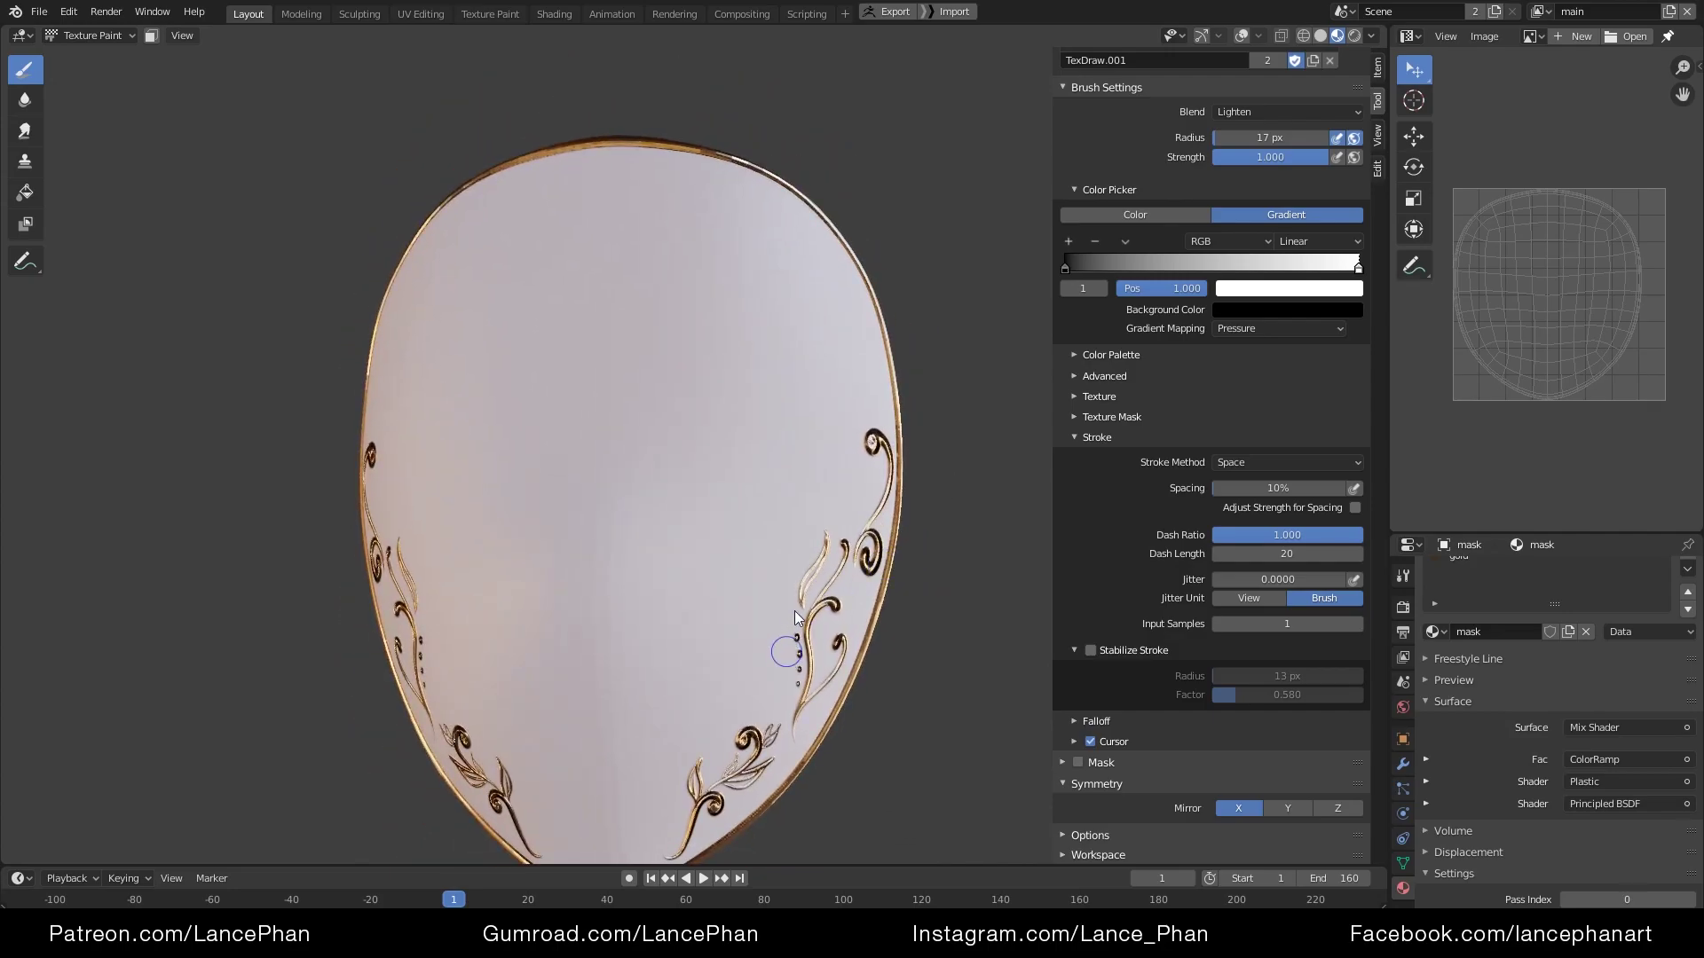
Try a thin S-shaped stroke with a hooked lower end on the inner side of the beads, and undo it
{"action": "middle_click_drag", "start_coordinate": [783, 637], "coordinate": [788, 578], "text": "shift"}
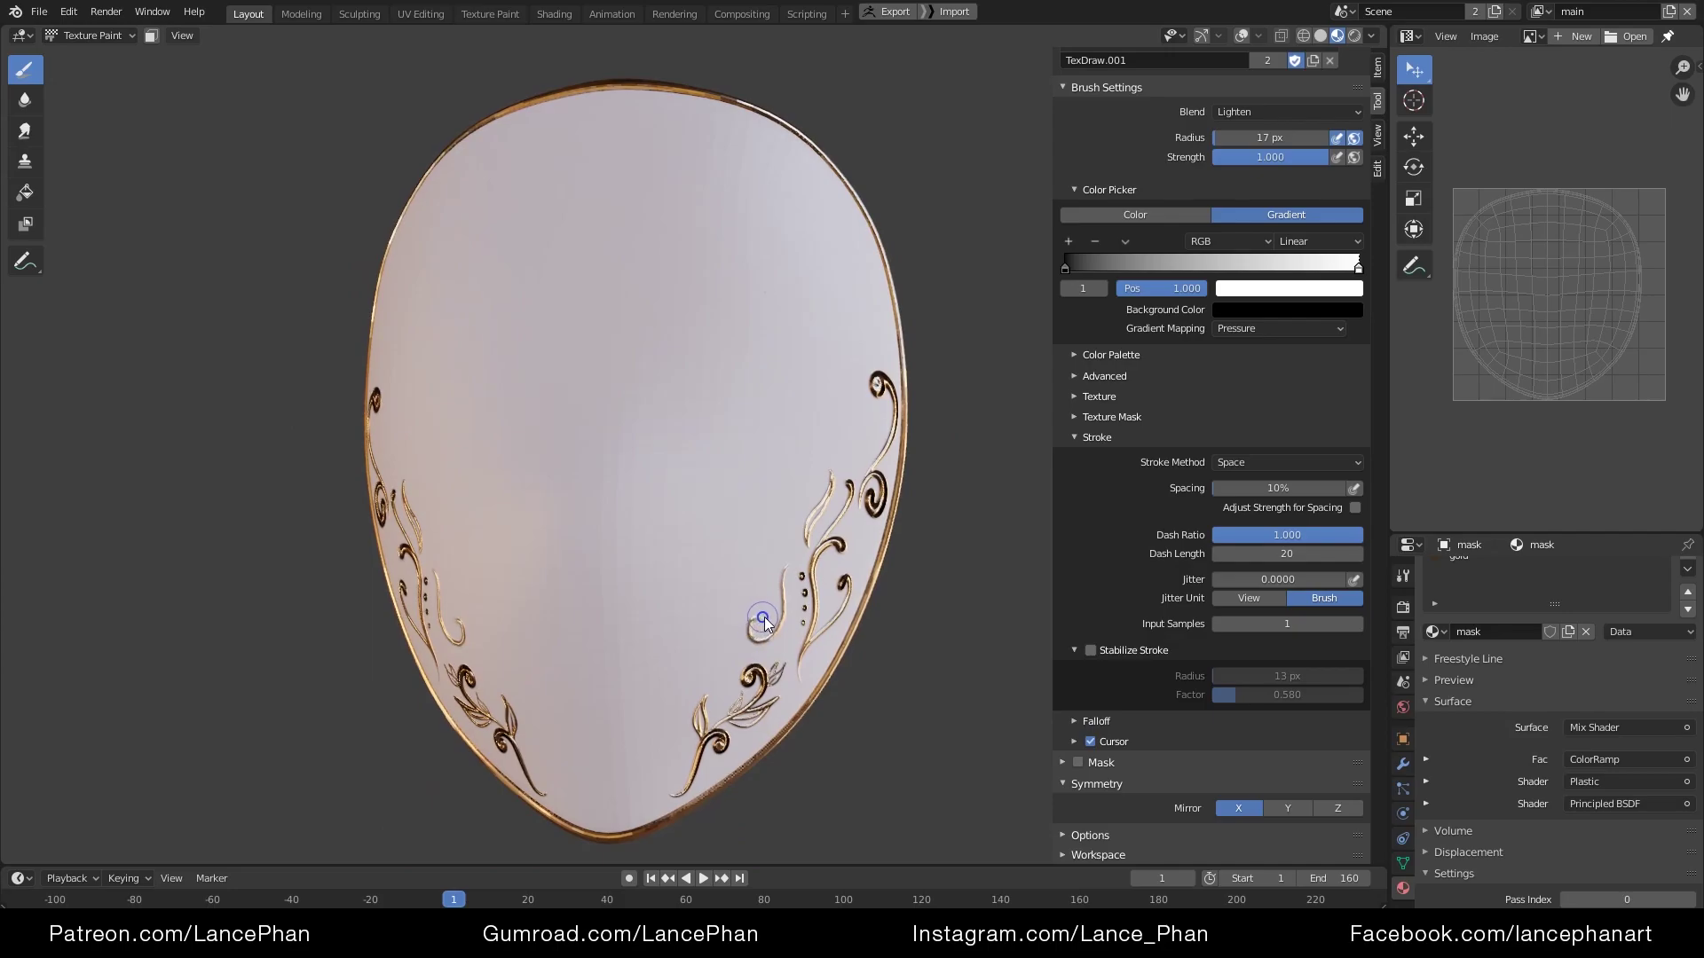
{"action": "scroll", "coordinate": [784, 647], "scroll_direction": "up", "scroll_amount": 3}
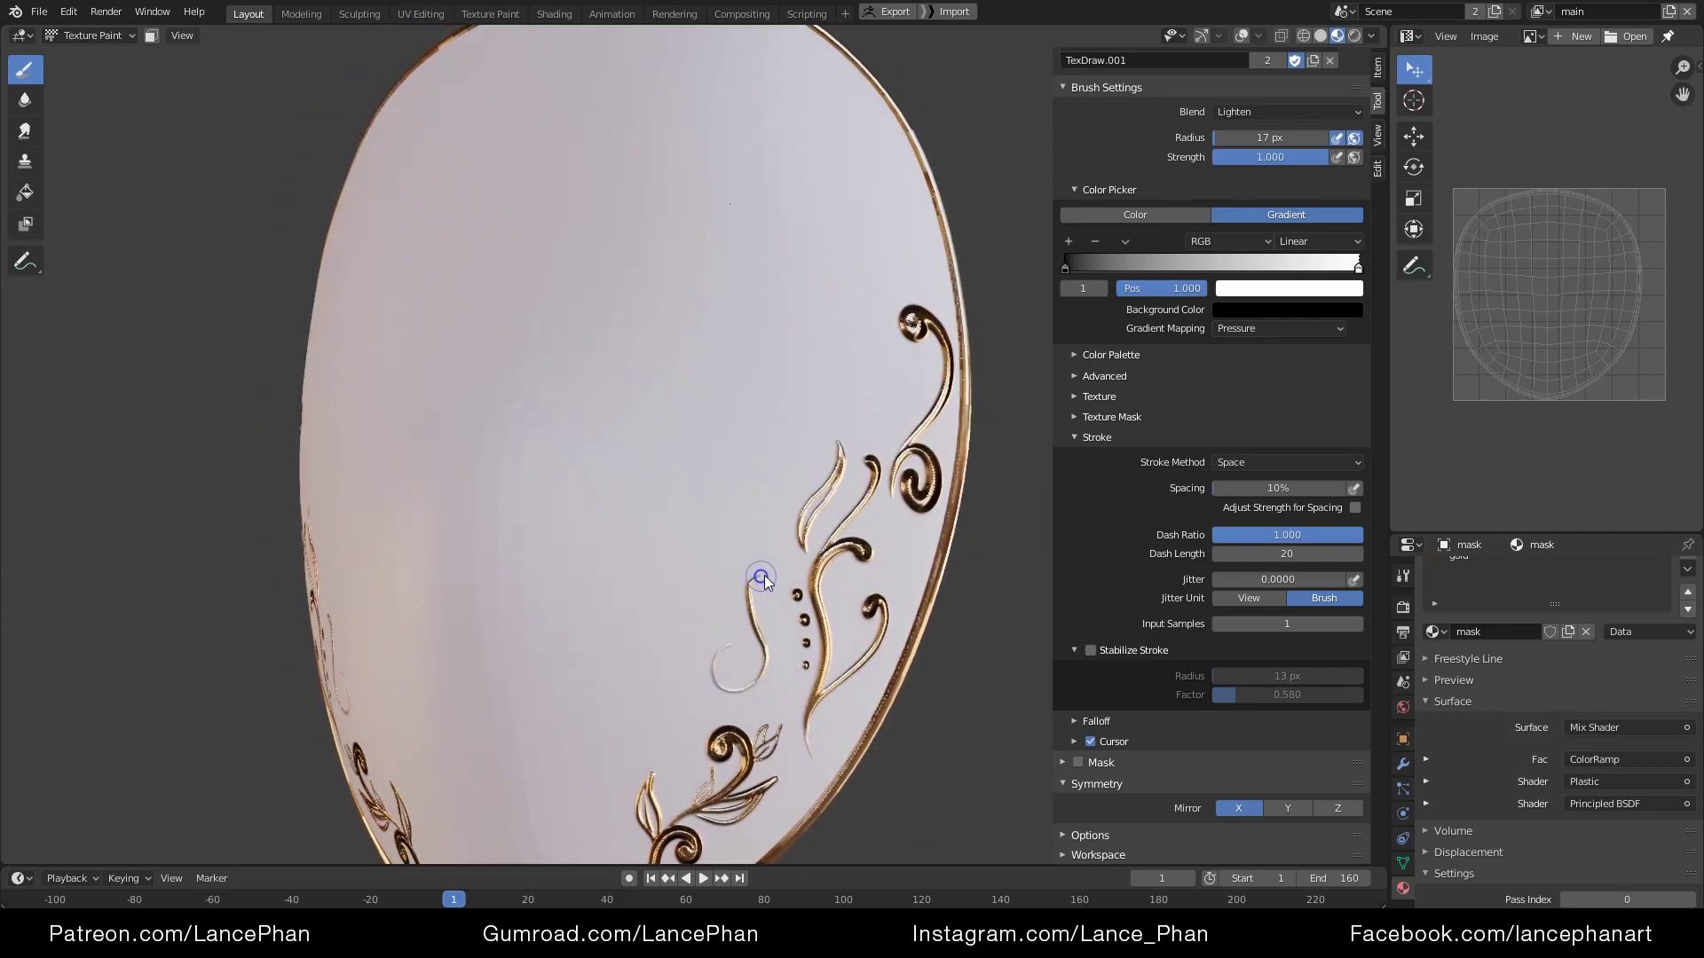
{"action": "left_click_drag", "start_coordinate": [761, 575], "coordinate": [776, 584]}
{"action": "scroll", "coordinate": [775, 583], "scroll_direction": "up", "scroll_amount": 1}
{"action": "middle_click_drag", "start_coordinate": [775, 583], "coordinate": [728, 577], "text": "shift"}
{"action": "scroll", "coordinate": [760, 552], "scroll_direction": "up", "scroll_amount": 2}
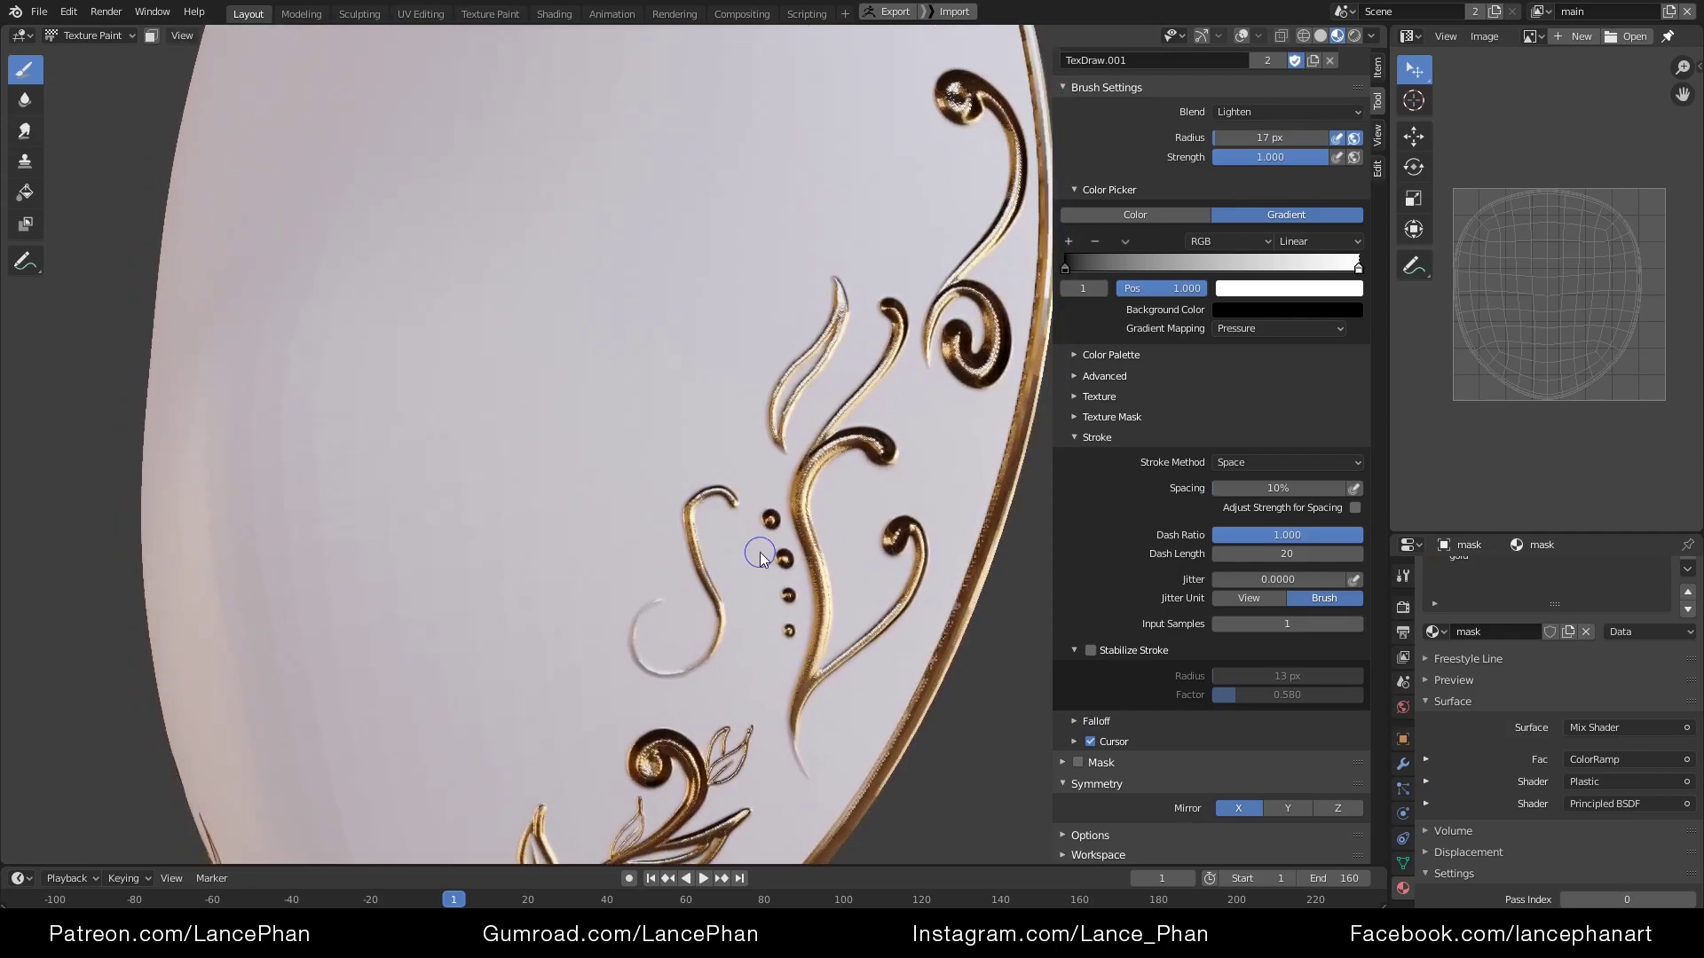
{"action": "scroll", "coordinate": [784, 589], "scroll_direction": "down", "scroll_amount": 1}
{"action": "key", "text": "ctrl+z"}
Turn Stabilize Stroke back on with a 10 px radius and 0.874 factor, and set input samples to 3 and spacing to 3%
{"action": "left_click", "coordinate": [1091, 651]}
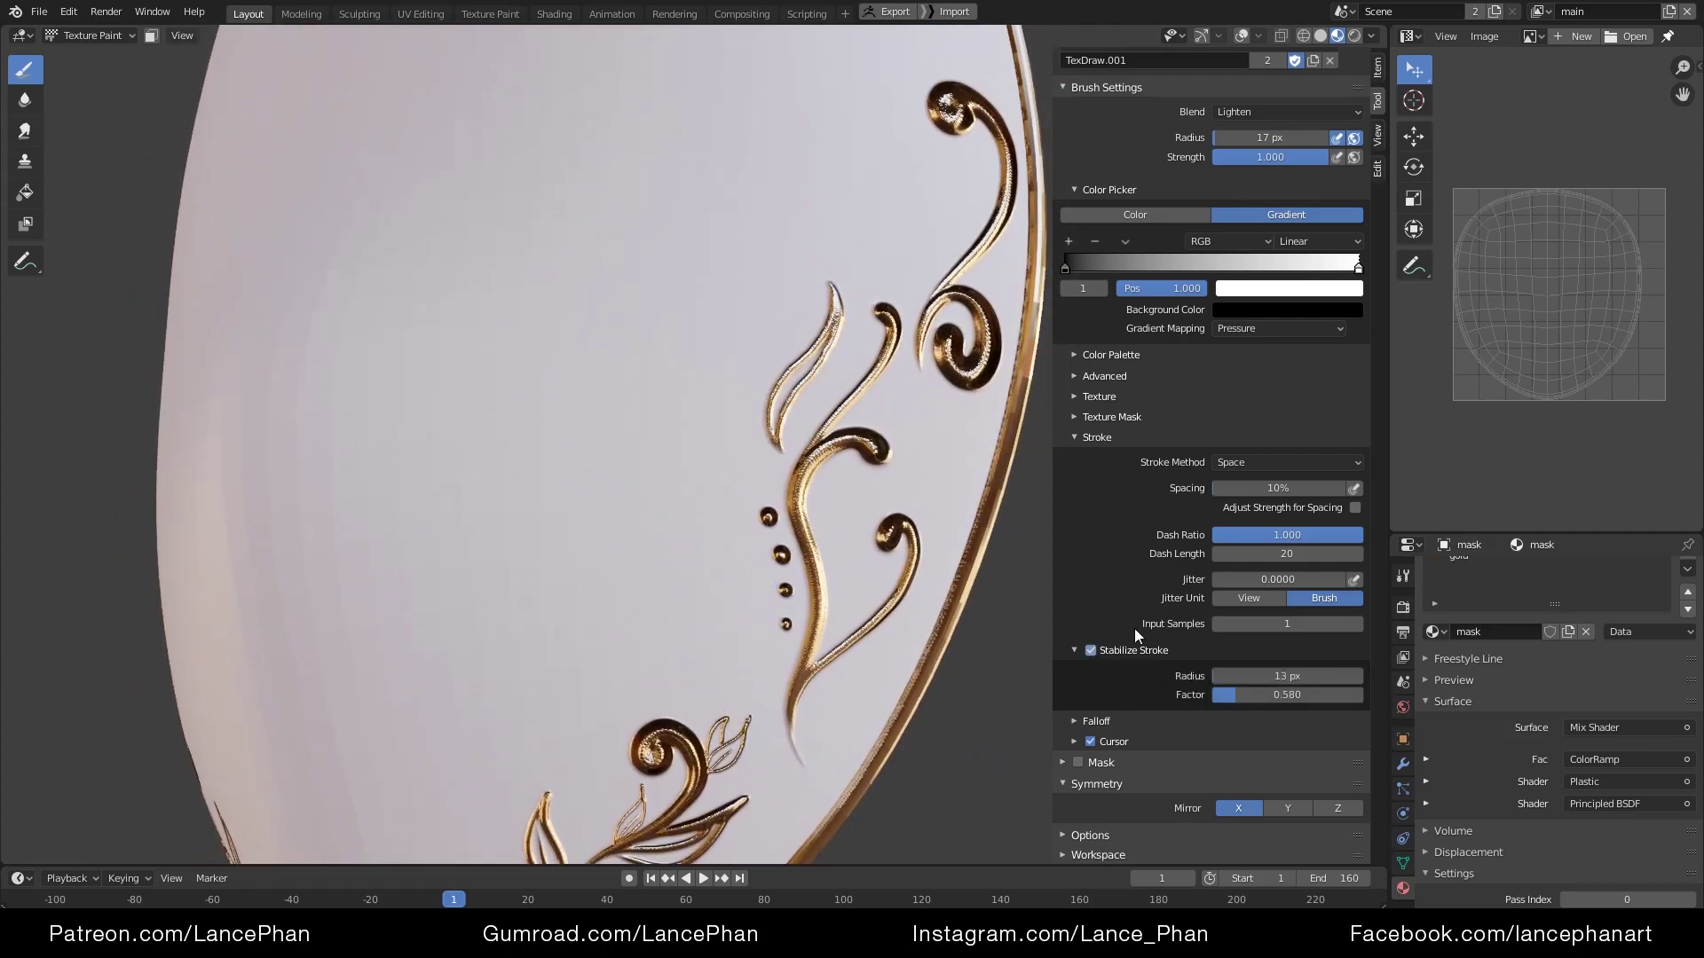
{"action": "left_click_drag", "start_coordinate": [1297, 676], "coordinate": [1292, 676]}
{"action": "left_click_drag", "start_coordinate": [701, 504], "coordinate": [667, 664]}
{"action": "key", "text": "ctrl+z"}
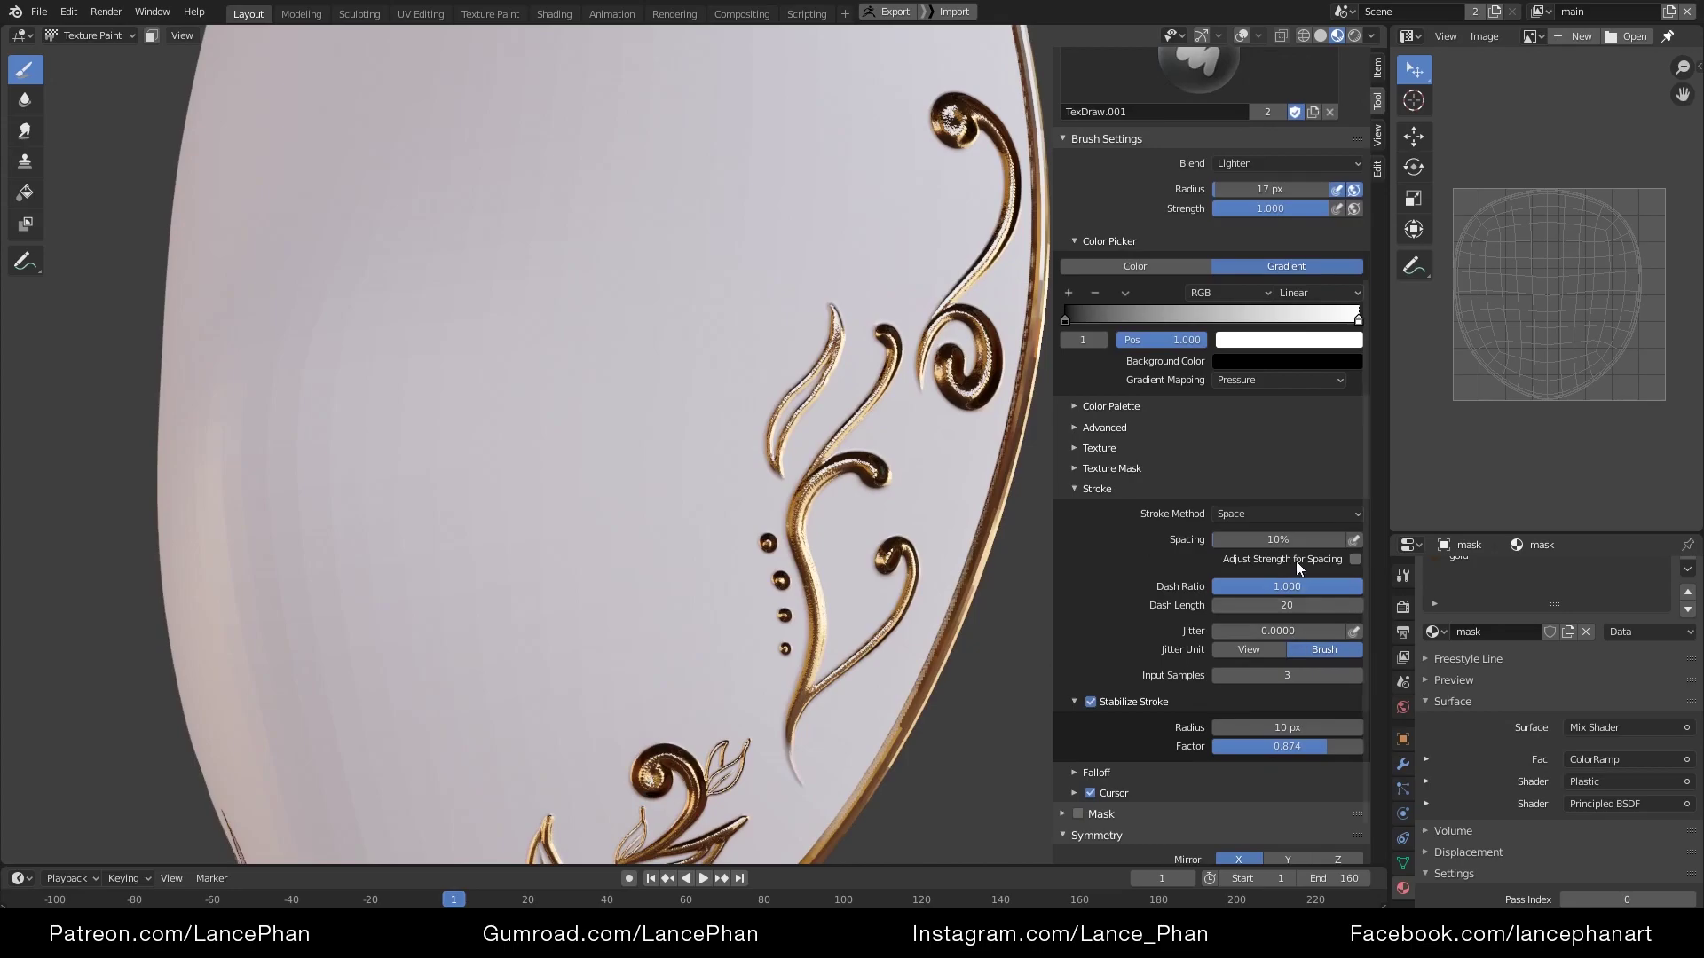
{"action": "left_click", "coordinate": [1283, 540]}
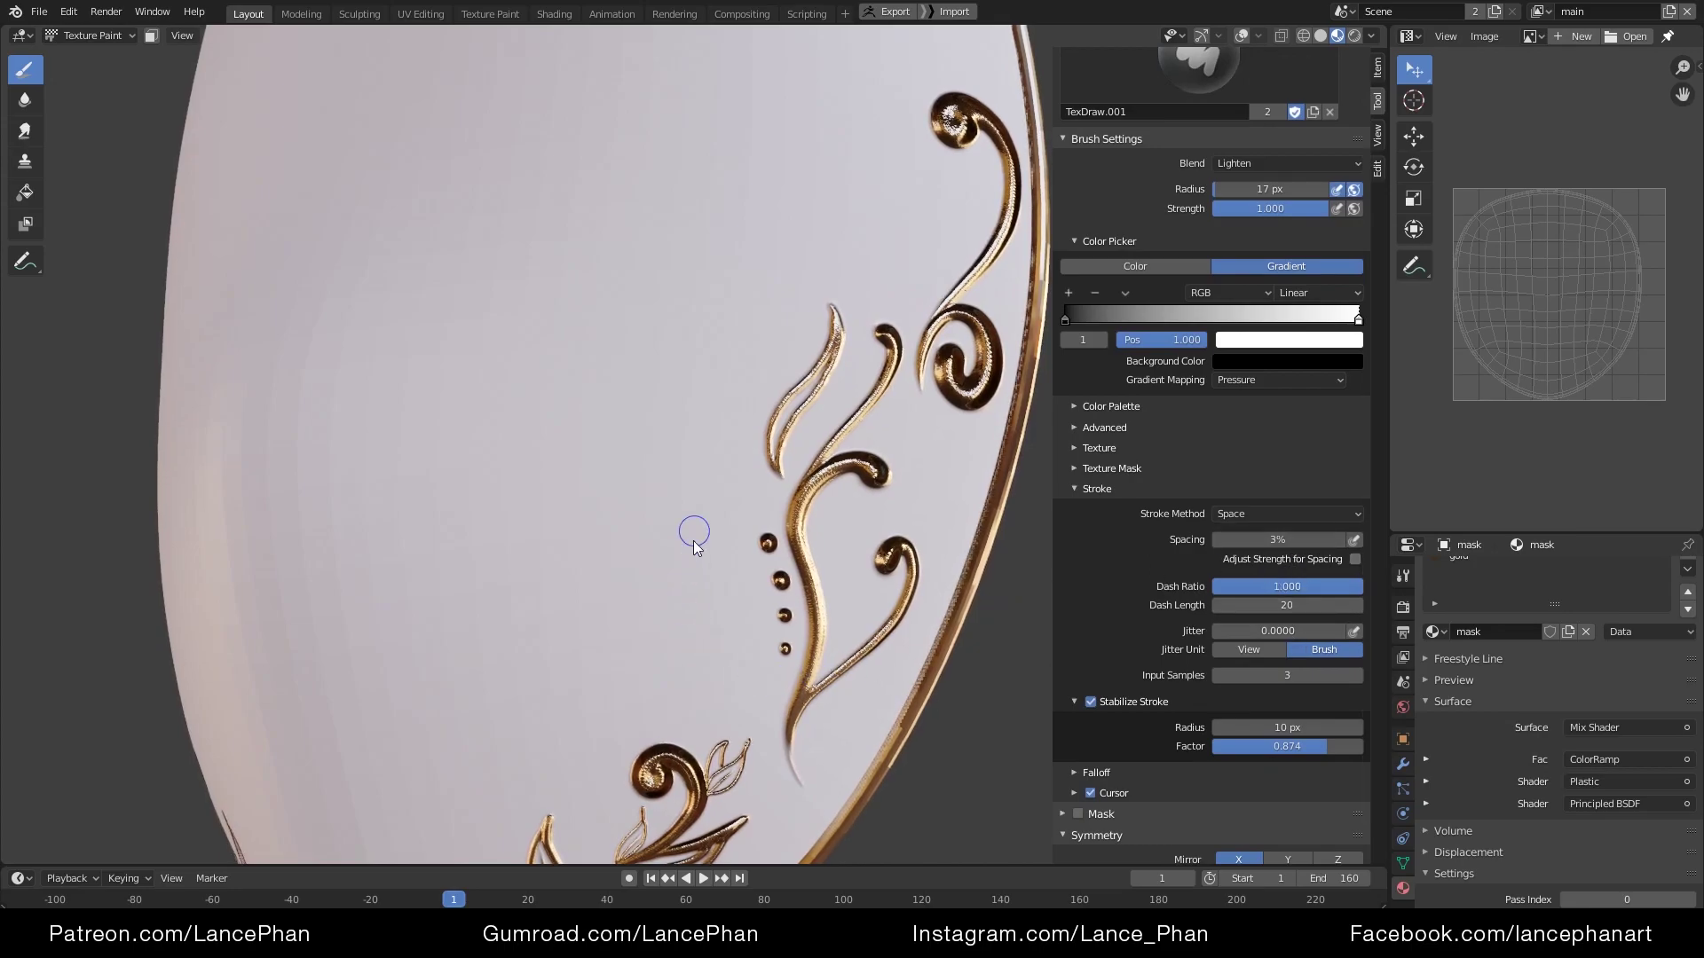
Paint a small mirrored scroll with a spiral lower end on the inner side of the beads
{"action": "mouse_move", "coordinate": [717, 612]}
{"action": "left_mouse_down"}
{"action": "mouse_move", "coordinate": [710, 663]}
{"action": "mouse_move", "coordinate": [685, 646]}
{"action": "mouse_move", "coordinate": [703, 621]}
{"action": "mouse_move", "coordinate": [707, 649]}
{"action": "left_mouse_up"}
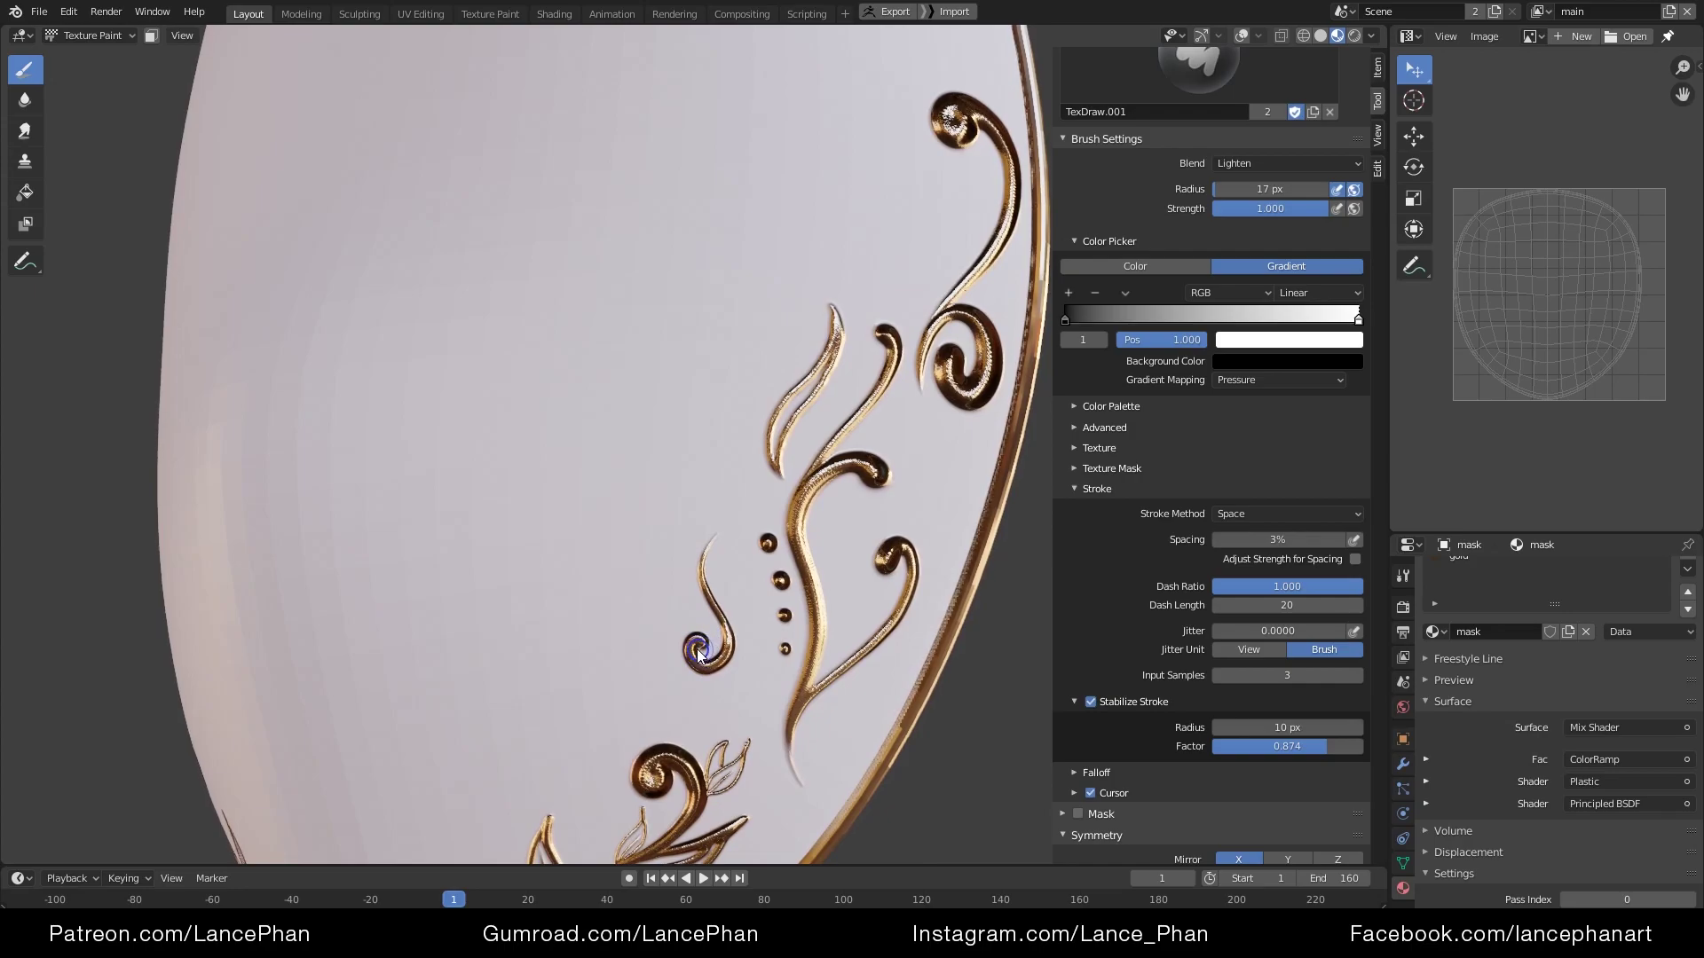
{"action": "scroll", "coordinate": [887, 630], "scroll_direction": "down", "scroll_amount": 4}
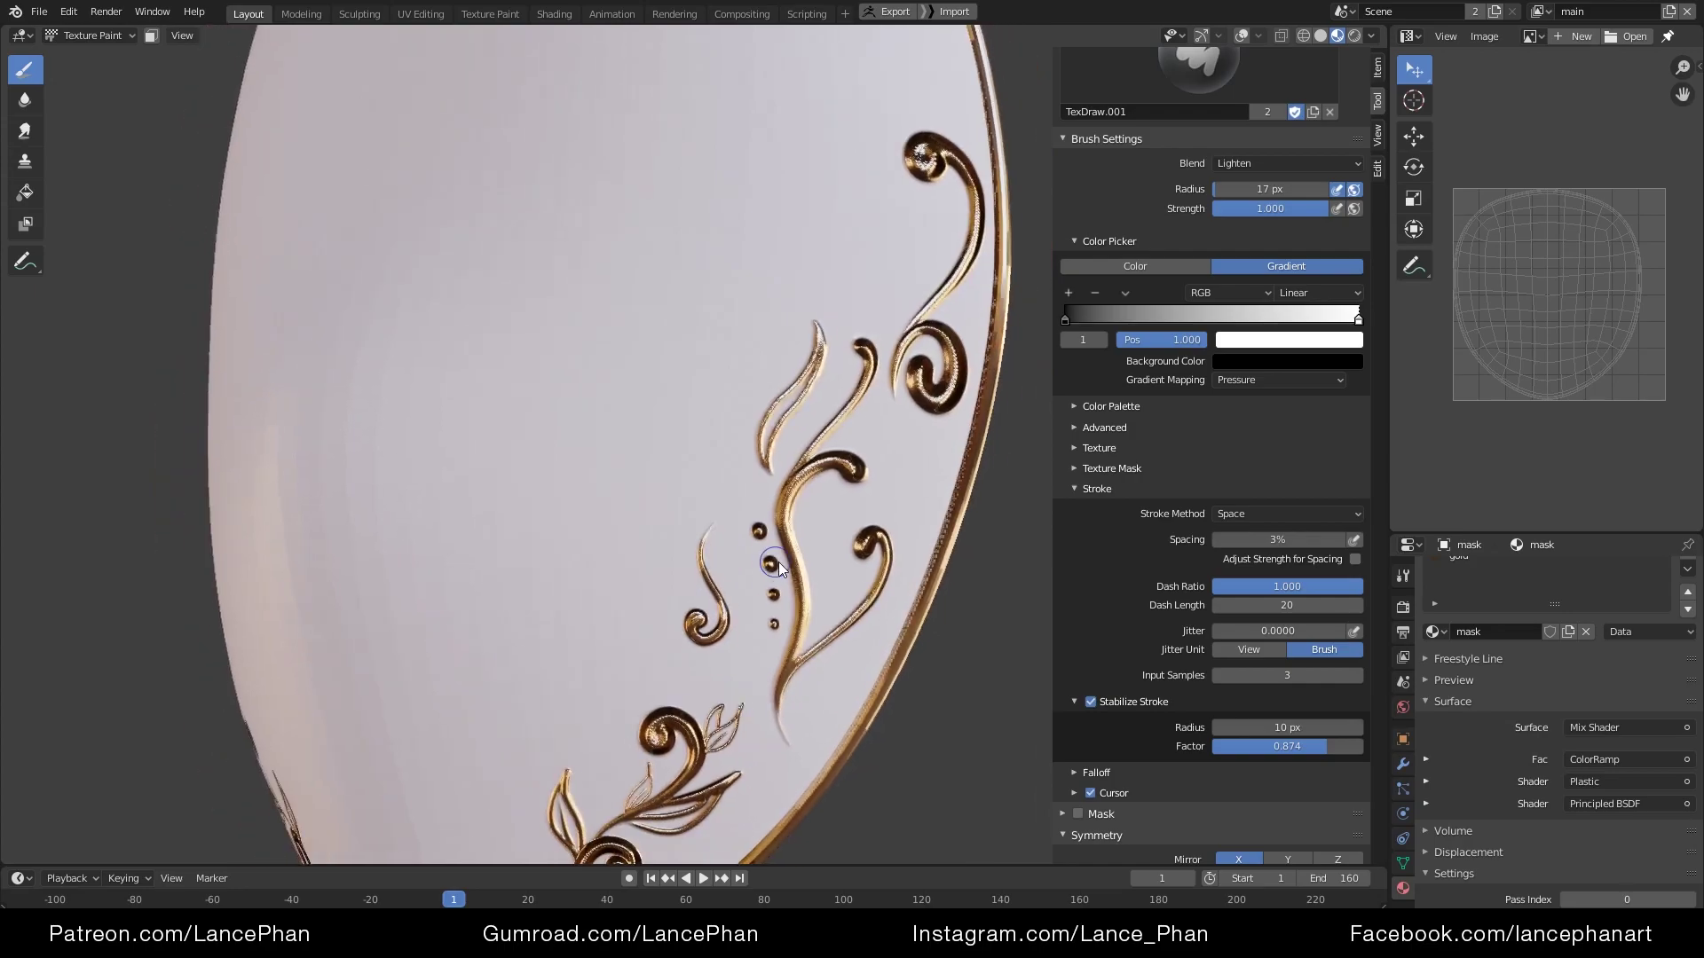
{"action": "scroll", "coordinate": [887, 627], "scroll_direction": "down", "scroll_amount": 5}
Paint a mirrored wavy scroll meeting at the center of the forehead, with a small separate hook beyond each curled end
{"action": "mouse_move", "coordinate": [914, 636]}
{"action": "middle_mouse_down"}
{"action": "mouse_move", "coordinate": [834, 611]}
{"action": "mouse_move", "coordinate": [862, 614]}
{"action": "mouse_move", "coordinate": [837, 647]}
{"action": "middle_mouse_up"}
{"action": "scroll", "coordinate": [836, 647], "scroll_direction": "up", "scroll_amount": 2}
{"action": "middle_click_drag", "start_coordinate": [854, 513], "coordinate": [860, 601], "text": "shift"}
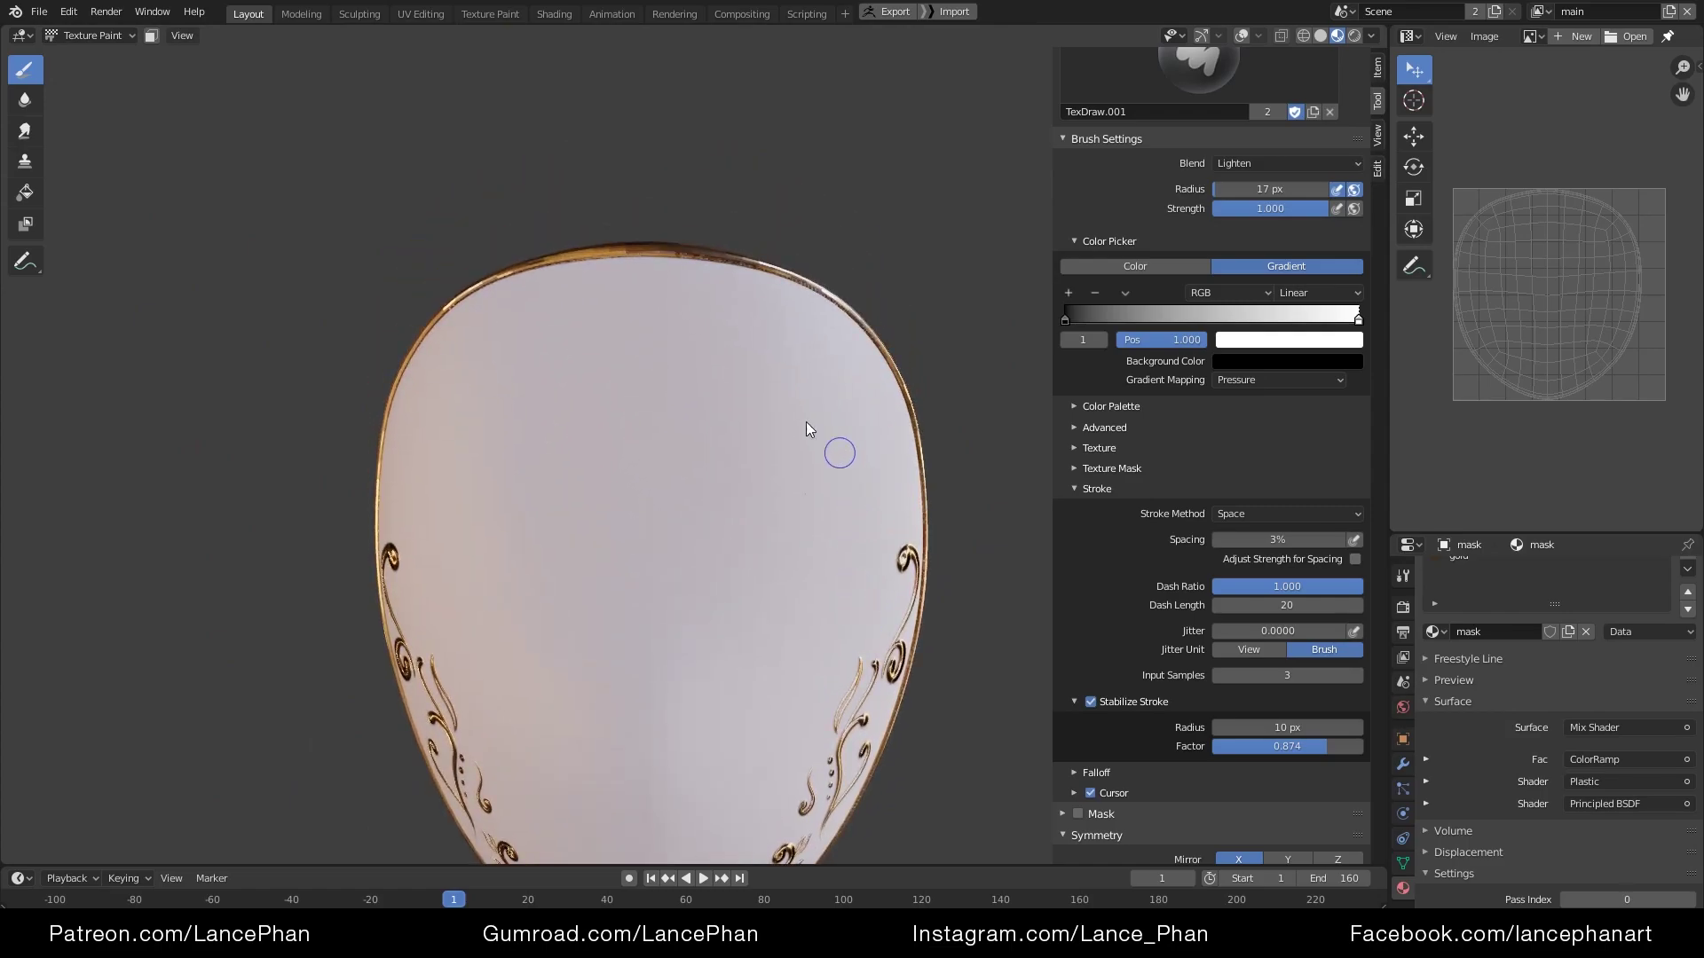
{"action": "mouse_move", "coordinate": [680, 304]}
{"action": "left_mouse_down"}
{"action": "mouse_move", "coordinate": [749, 335]}
{"action": "mouse_move", "coordinate": [748, 294]}
{"action": "mouse_move", "coordinate": [768, 328]}
{"action": "mouse_move", "coordinate": [754, 317]}
{"action": "mouse_move", "coordinate": [810, 338]}
{"action": "left_mouse_up"}
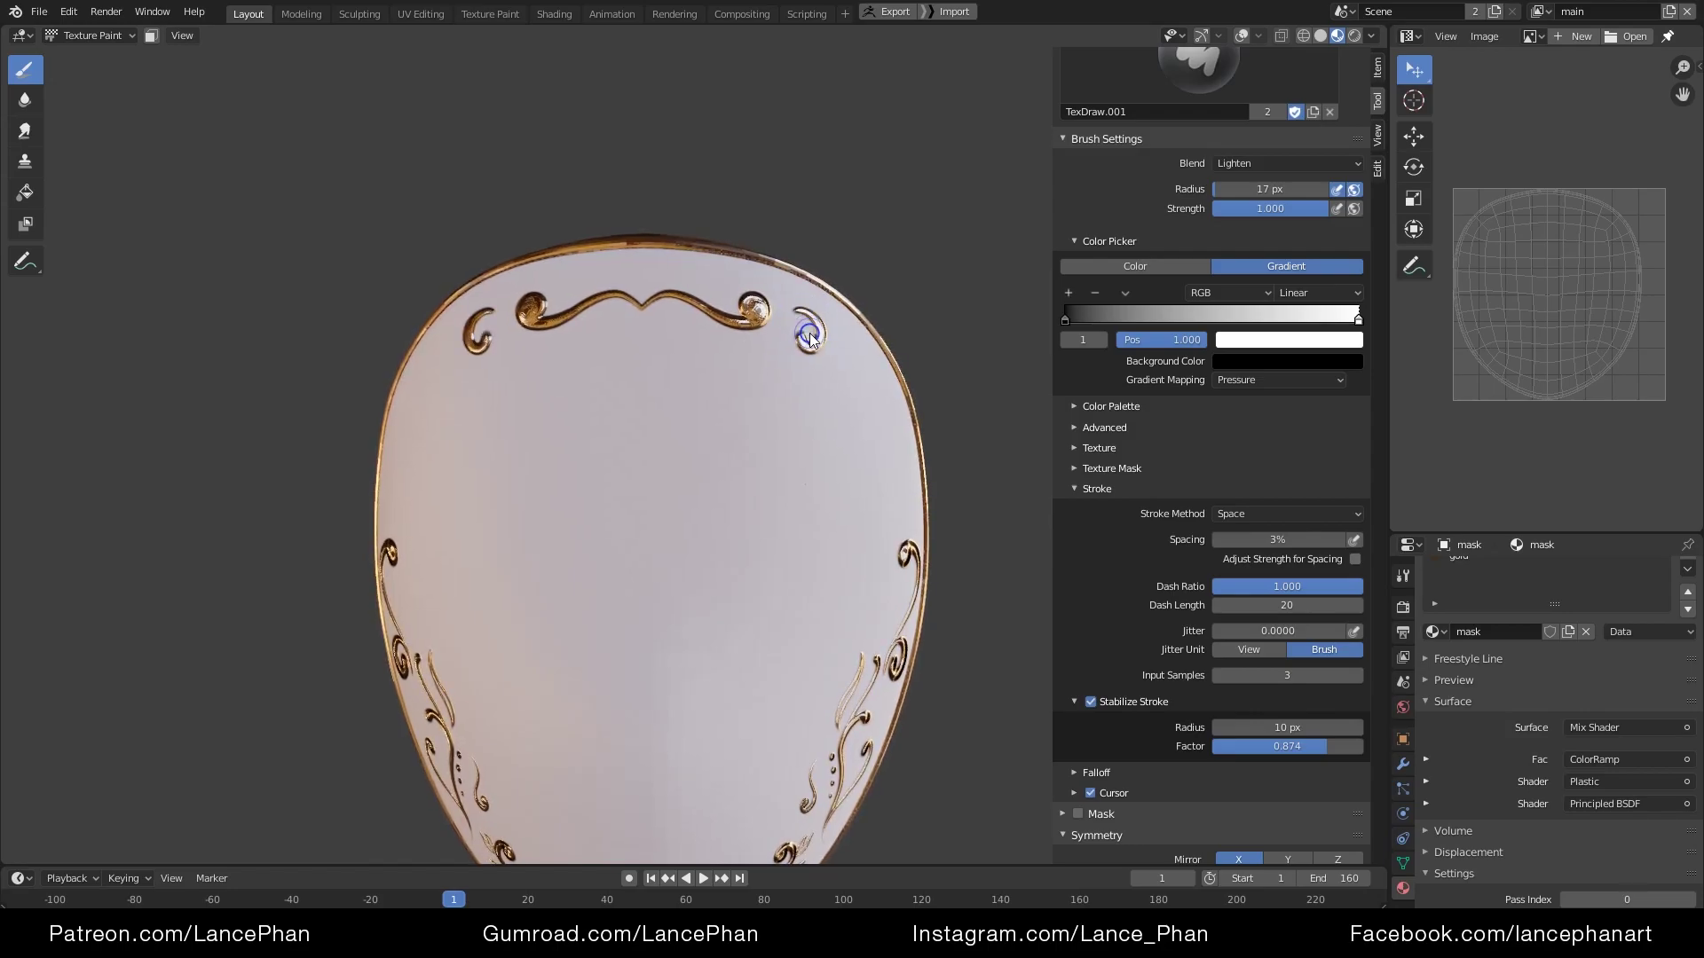
Paint a mirrored scroll running down each side of the forehead below the small hooks, ending in an inward spiral
{"action": "middle_click_drag", "start_coordinate": [847, 324], "coordinate": [821, 343]}
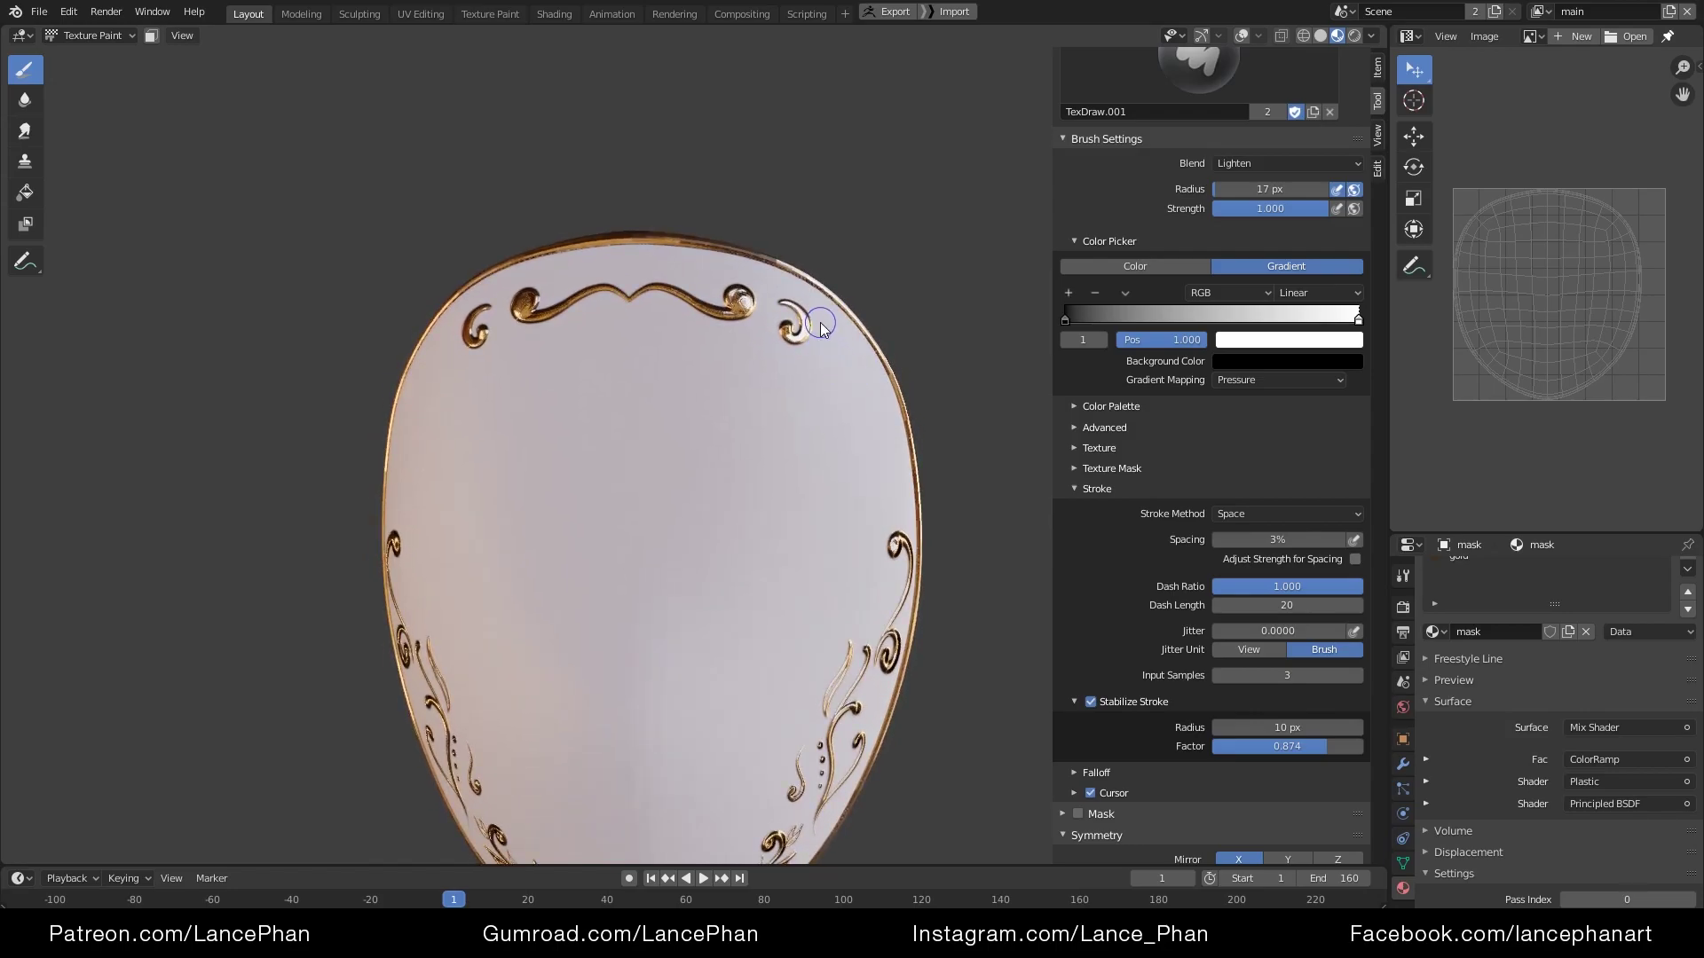
{"action": "mouse_move", "coordinate": [822, 329]}
{"action": "left_mouse_down"}
{"action": "mouse_move", "coordinate": [875, 426]}
{"action": "mouse_move", "coordinate": [843, 437]}
{"action": "mouse_move", "coordinate": [868, 447]}
{"action": "left_mouse_up"}
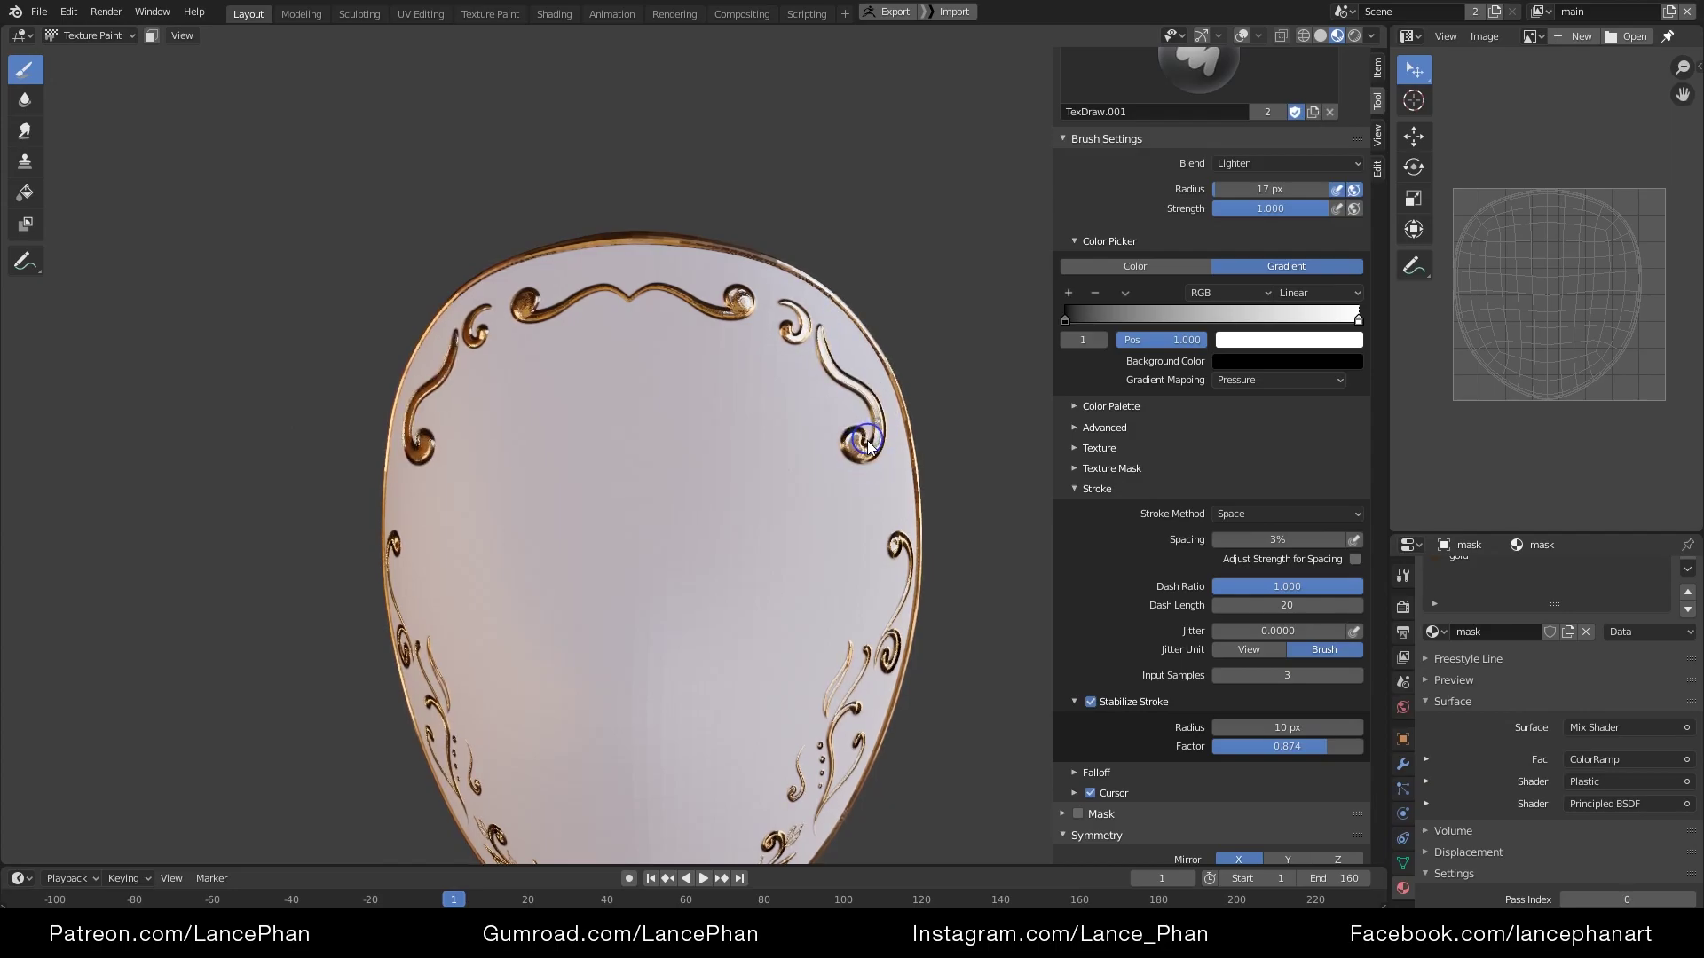
{"action": "scroll", "coordinate": [874, 426], "scroll_direction": "down", "scroll_amount": 3}
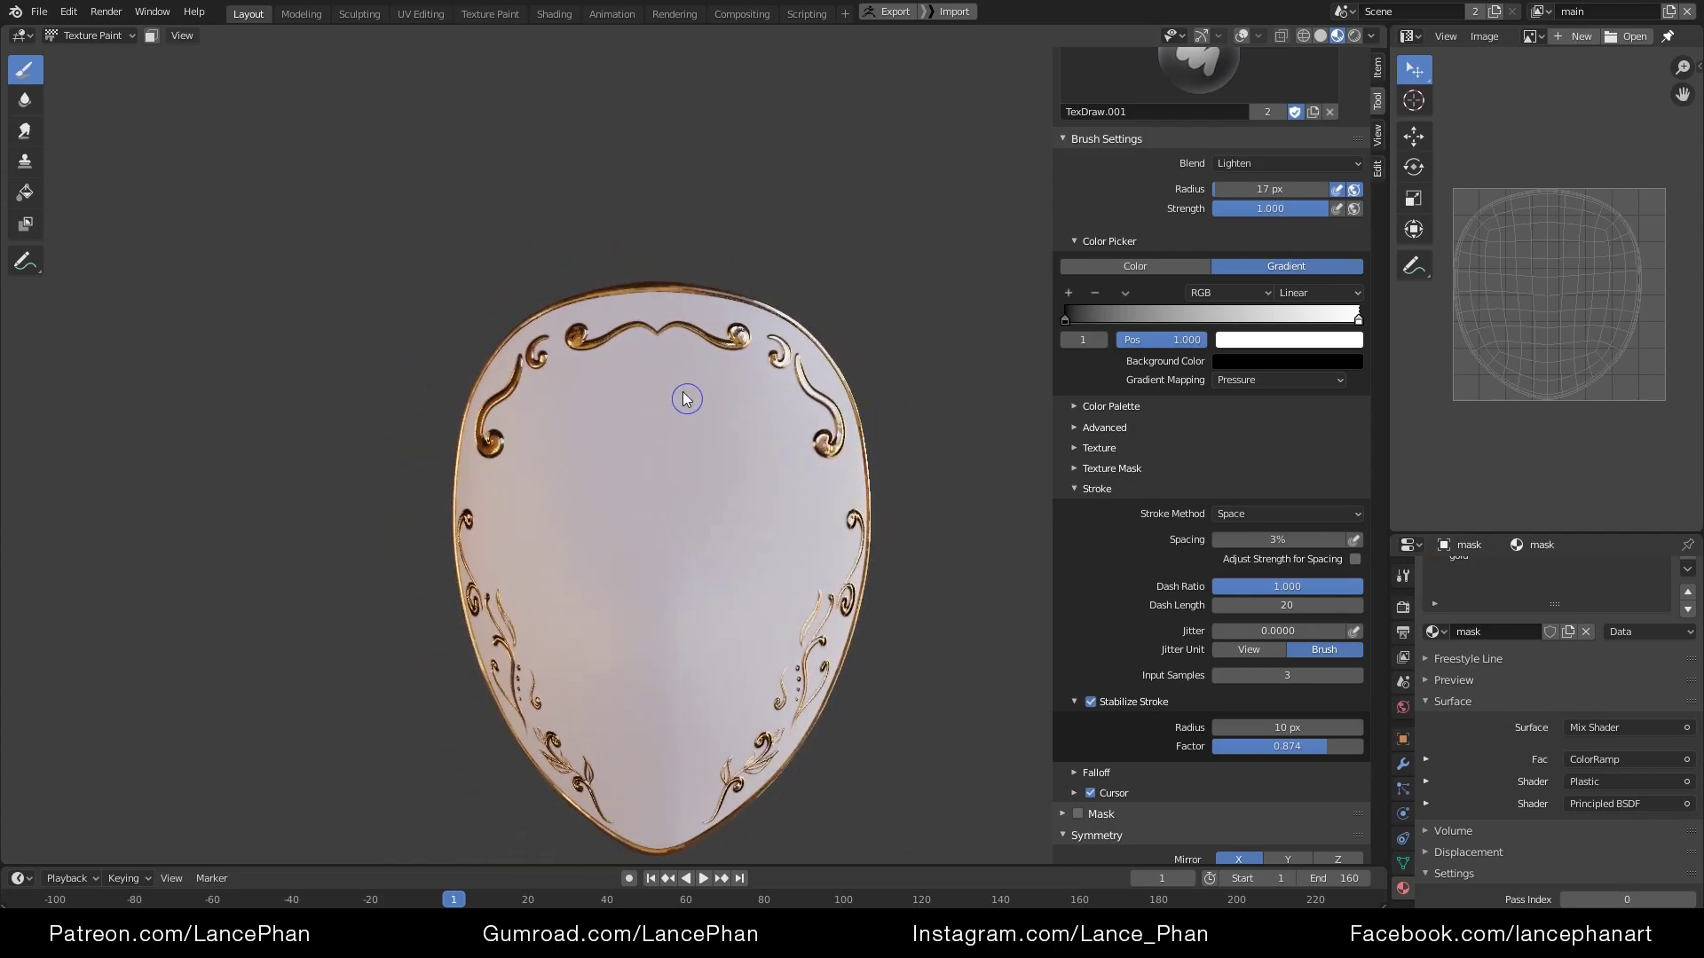
Paint a mirrored mid-forehead ornament: a tall central spike flowing into two curled hooks, with a curved brow stroke on each side
{"action": "mouse_move", "coordinate": [655, 365]}
{"action": "left_mouse_down"}
{"action": "mouse_move", "coordinate": [704, 479]}
{"action": "mouse_move", "coordinate": [748, 410]}
{"action": "left_mouse_up"}
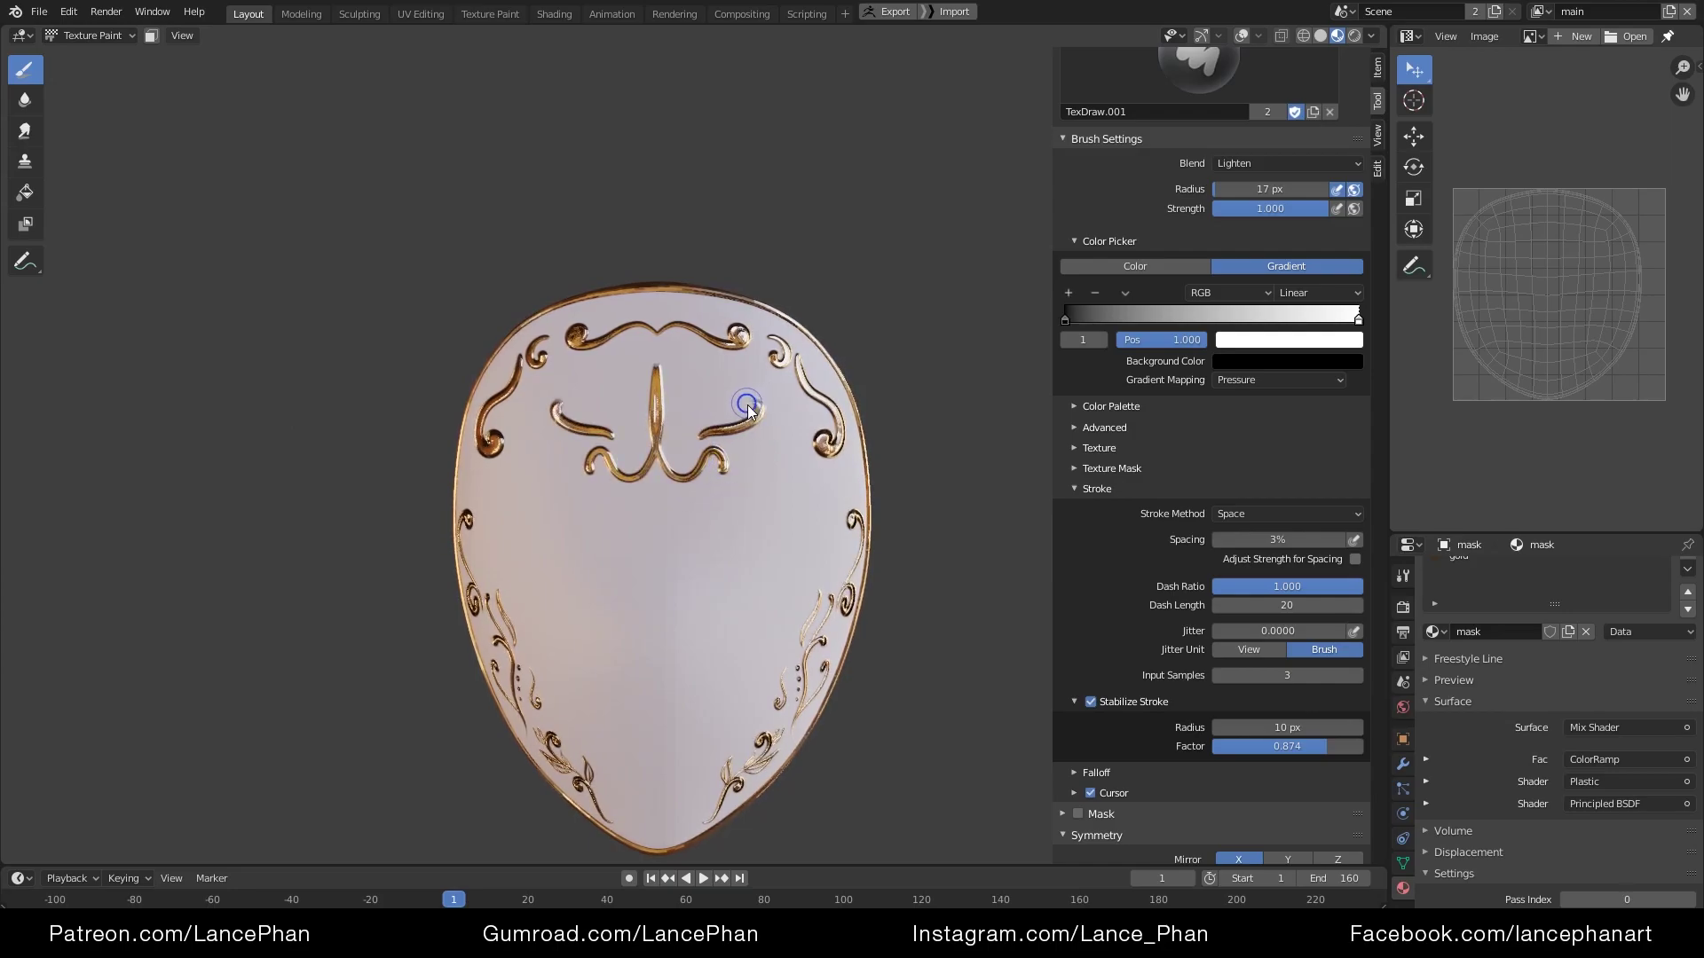
{"action": "middle_click_drag", "start_coordinate": [786, 433], "coordinate": [781, 423], "text": "ctrl"}
{"action": "mouse_move", "coordinate": [726, 526]}
{"action": "left_mouse_down"}
{"action": "mouse_move", "coordinate": [803, 581]}
{"action": "mouse_move", "coordinate": [824, 510]}
{"action": "mouse_move", "coordinate": [790, 487]}
{"action": "mouse_move", "coordinate": [748, 508]}
{"action": "left_mouse_up"}
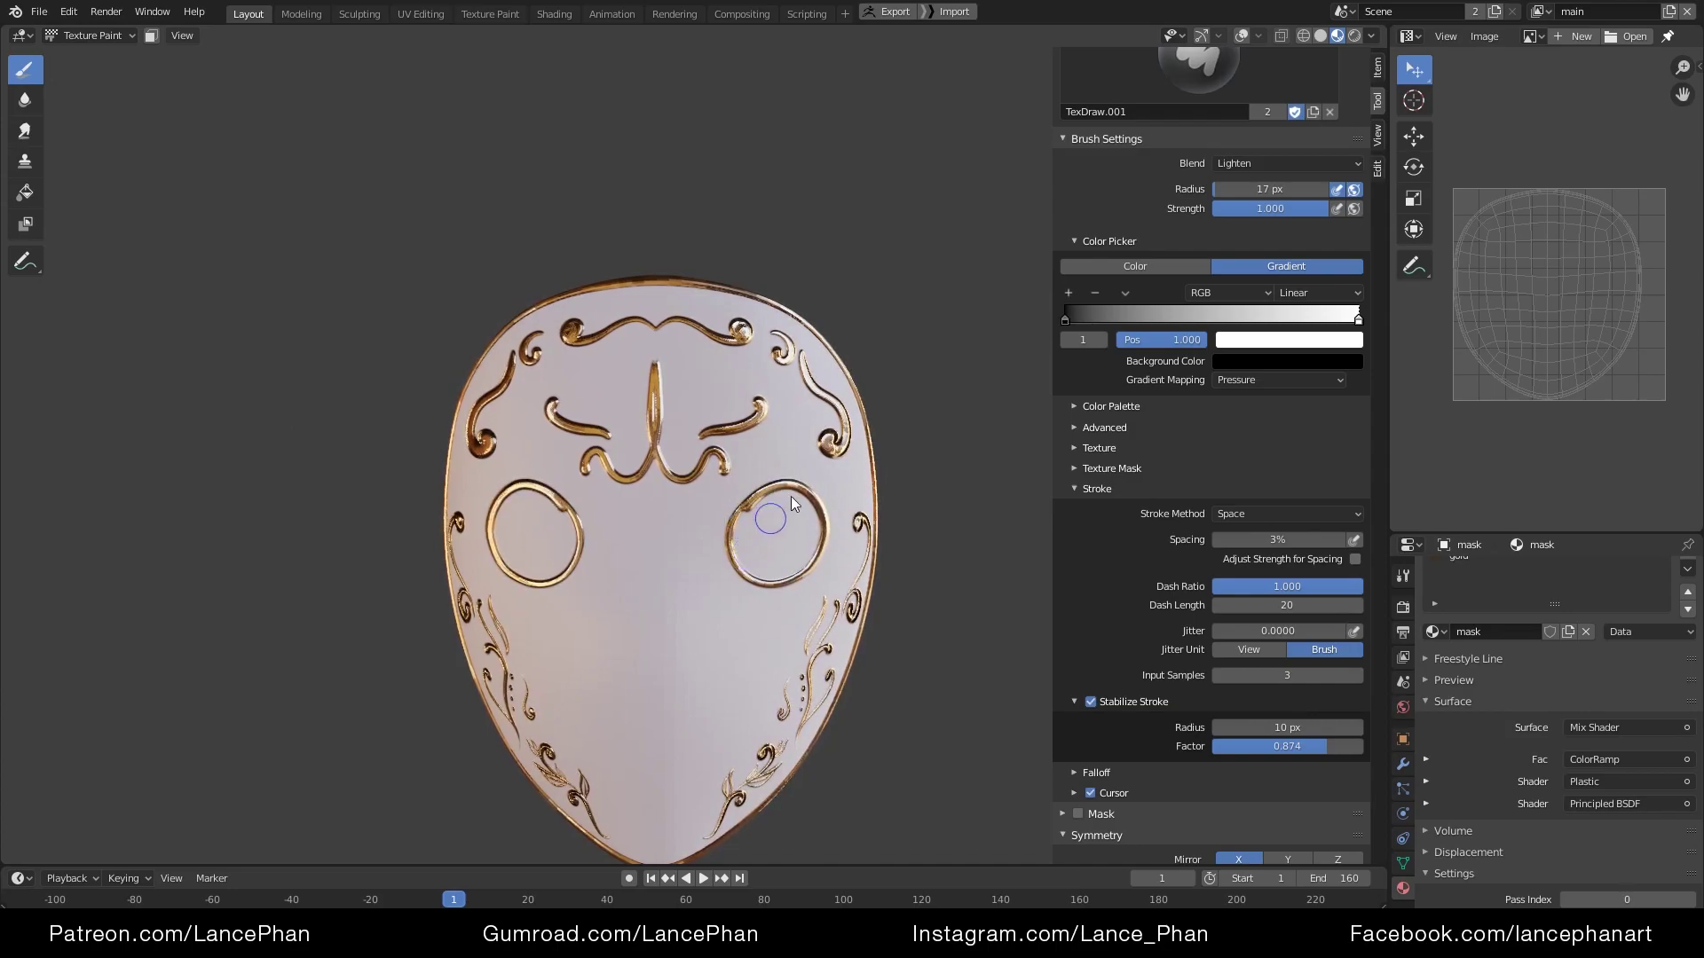
{"action": "scroll", "coordinate": [771, 508], "scroll_direction": "down", "scroll_amount": 2}
{"action": "key", "text": "ctrl+z"}
{"action": "scroll", "coordinate": [756, 535], "scroll_direction": "up", "scroll_amount": 1}
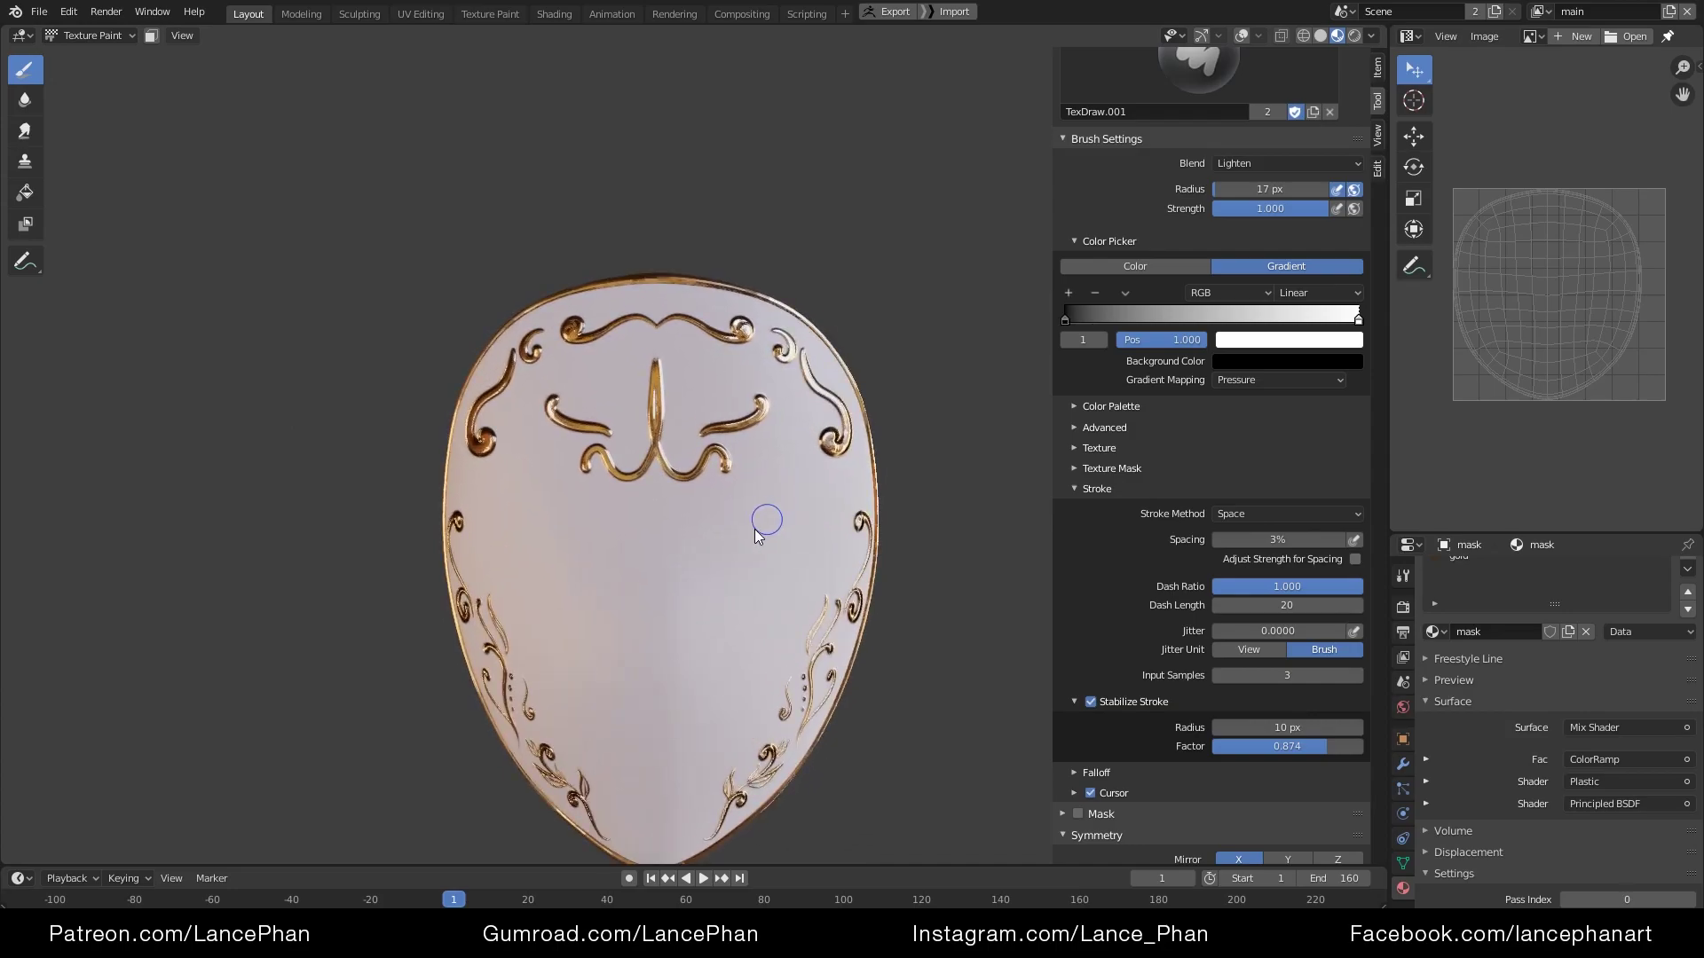
Paint a mirrored round eye outline on each side below the brow strokes, and an inverted-V nose between and below them
{"action": "mouse_move", "coordinate": [761, 490]}
{"action": "left_mouse_down"}
{"action": "mouse_move", "coordinate": [734, 571]}
{"action": "mouse_move", "coordinate": [810, 577]}
{"action": "mouse_move", "coordinate": [825, 525]}
{"action": "mouse_move", "coordinate": [781, 480]}
{"action": "mouse_move", "coordinate": [749, 506]}
{"action": "left_mouse_up"}
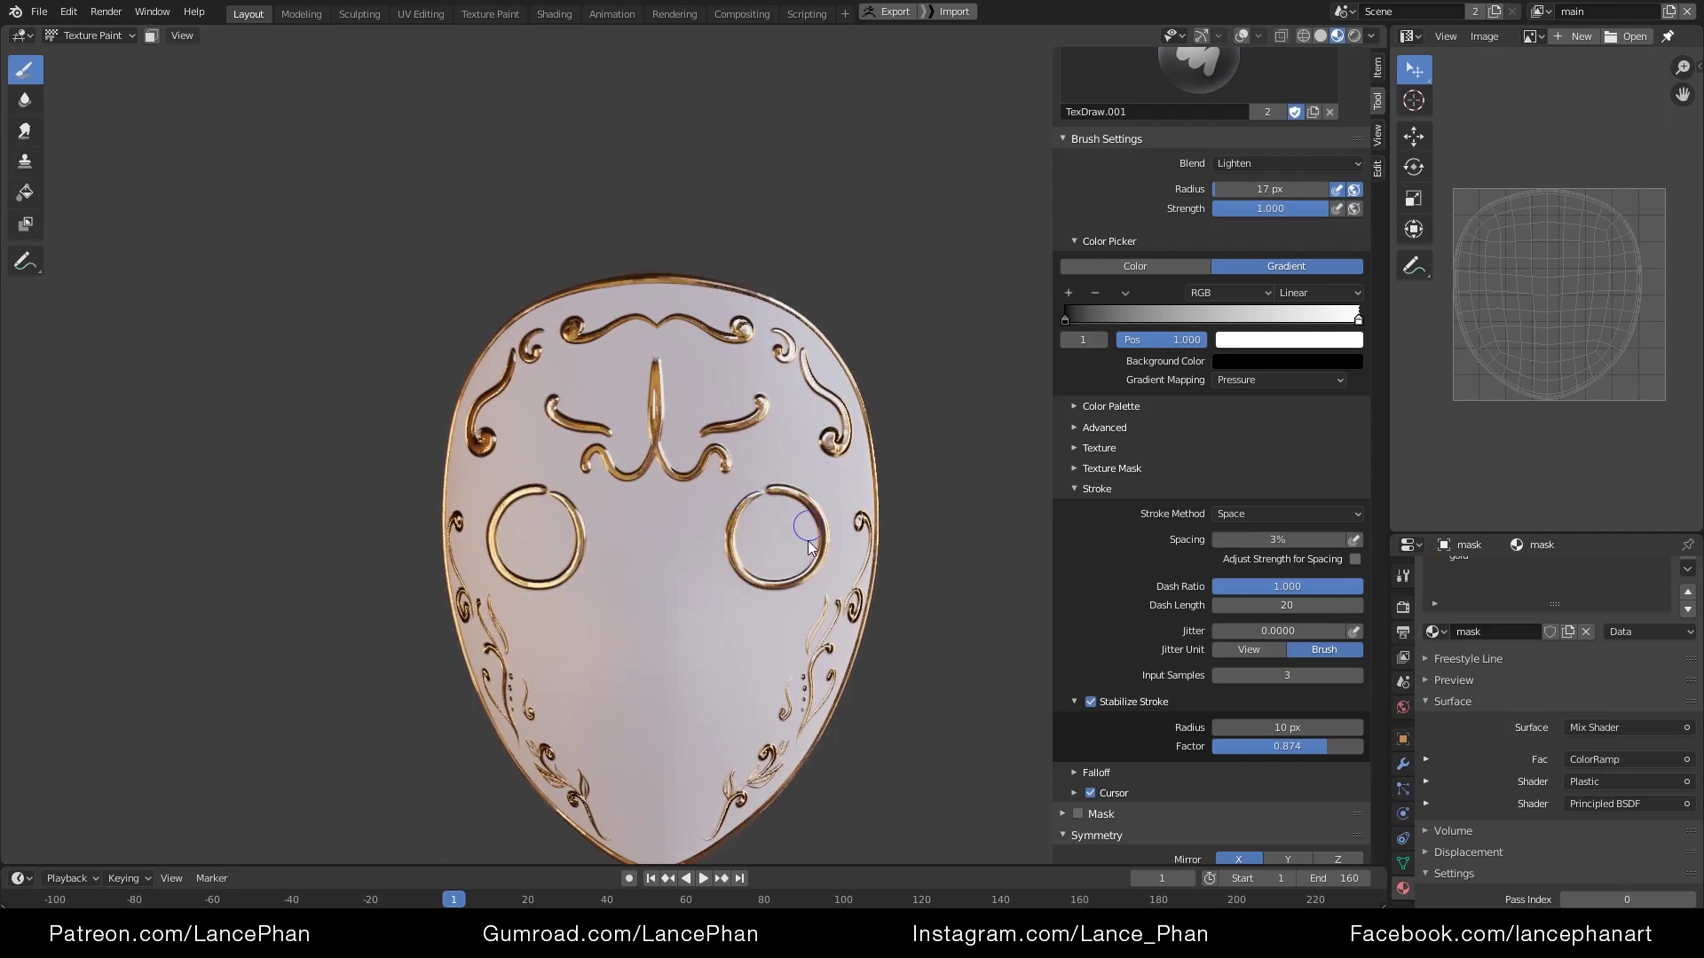
{"action": "scroll", "coordinate": [807, 548], "scroll_direction": "down", "scroll_amount": 2}
{"action": "mouse_move", "coordinate": [634, 614]}
{"action": "left_mouse_down"}
{"action": "mouse_move", "coordinate": [664, 557]}
{"action": "mouse_move", "coordinate": [710, 601]}
{"action": "left_mouse_up"}
Fill the inside of the mirrored eye outlines with parallel diagonal hatch lines
{"action": "mouse_move", "coordinate": [820, 519]}
{"action": "middle_mouse_down"}
{"action": "mouse_move", "coordinate": [816, 572]}
{"action": "mouse_move", "coordinate": [765, 572]}
{"action": "mouse_move", "coordinate": [814, 530]}
{"action": "mouse_move", "coordinate": [785, 492]}
{"action": "middle_mouse_up"}
{"action": "scroll", "coordinate": [776, 493], "scroll_direction": "up", "scroll_amount": 2}
{"action": "left_click_drag", "start_coordinate": [691, 557], "coordinate": [770, 507]}
{"action": "left_click_drag", "start_coordinate": [702, 594], "coordinate": [797, 507]}
{"action": "left_click_drag", "start_coordinate": [717, 612], "coordinate": [796, 540]}
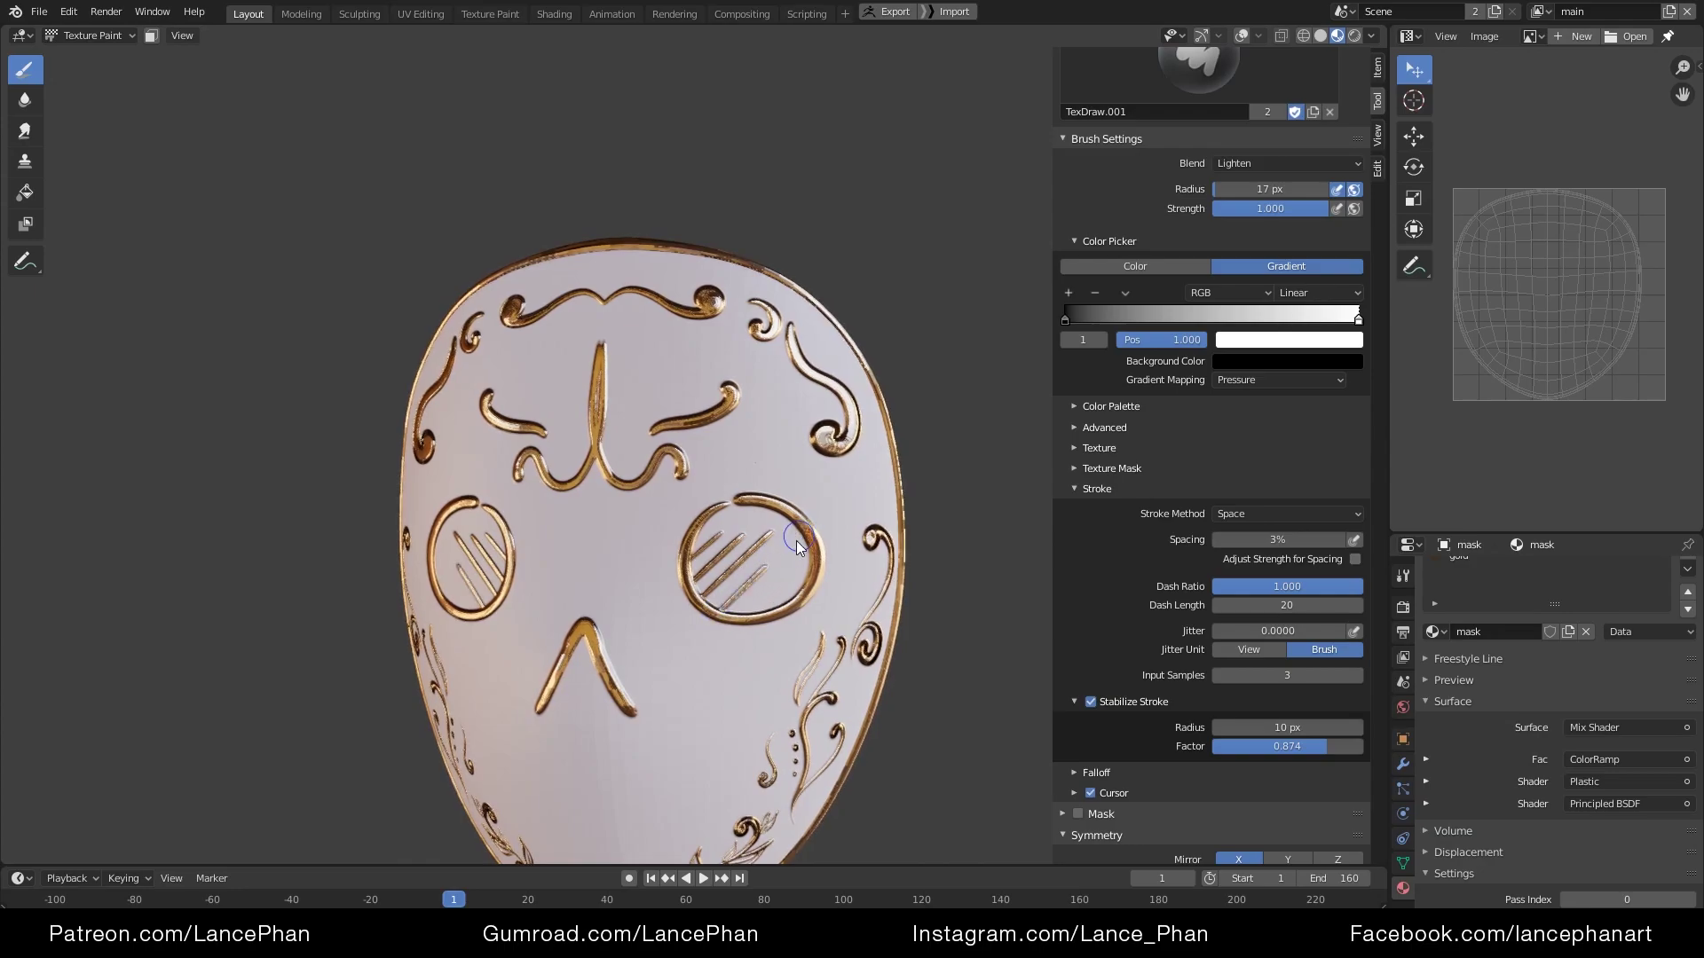
{"action": "scroll", "coordinate": [781, 579], "scroll_direction": "down", "scroll_amount": 4}
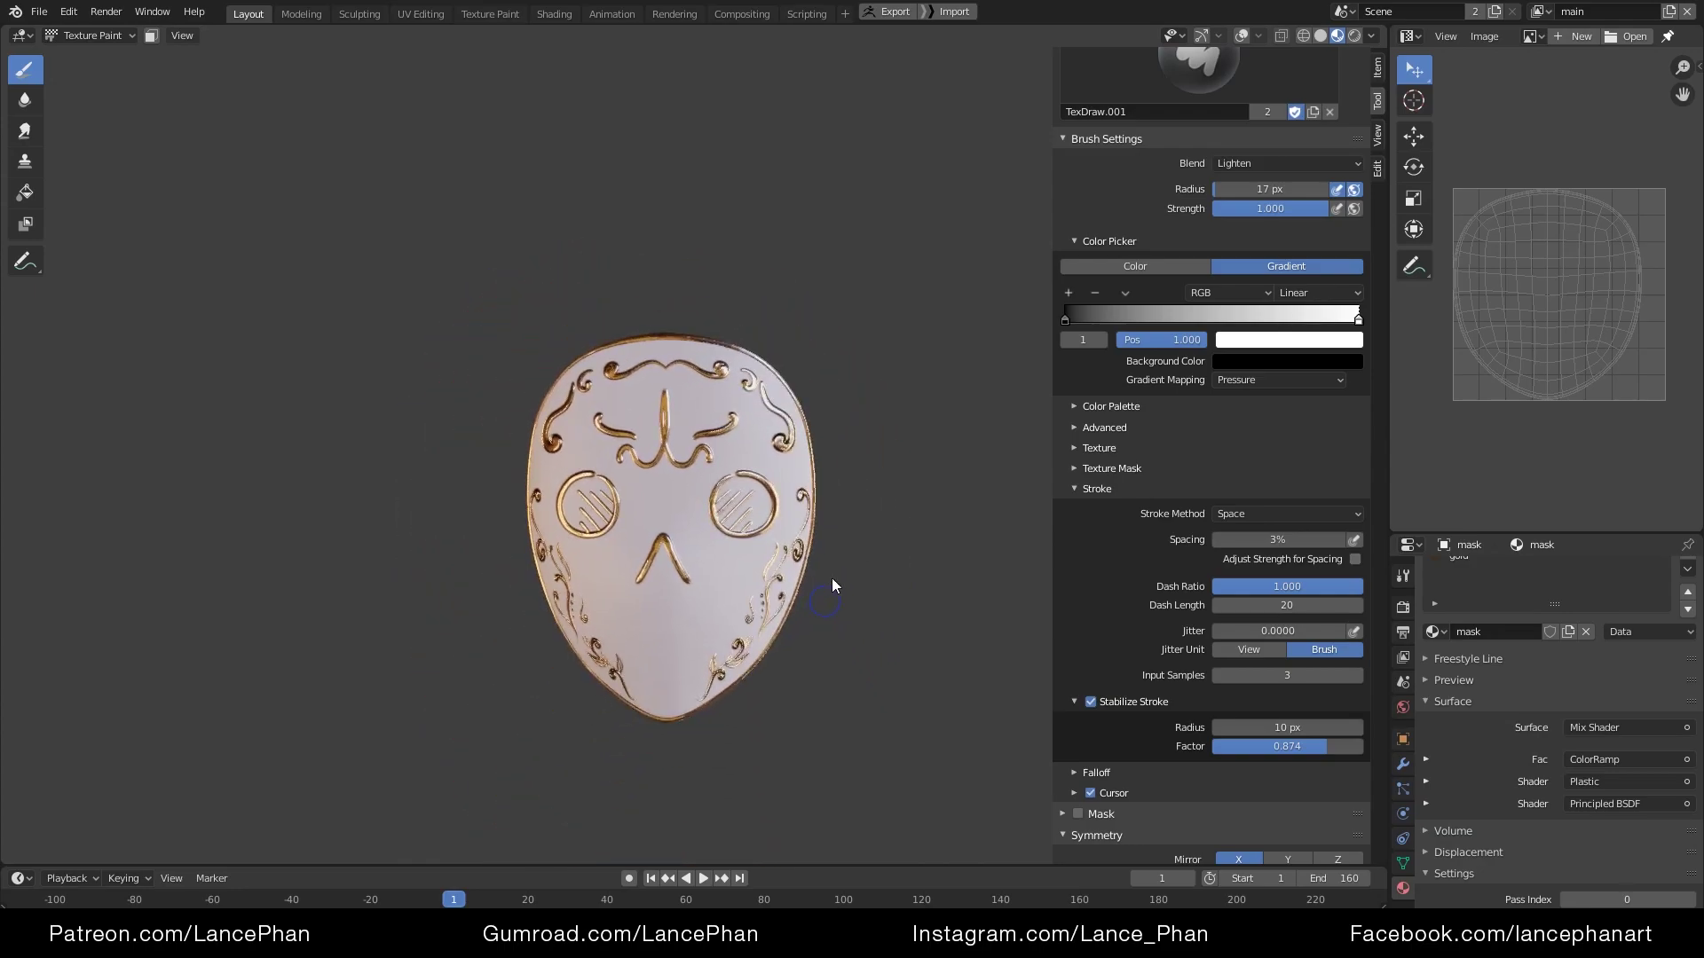